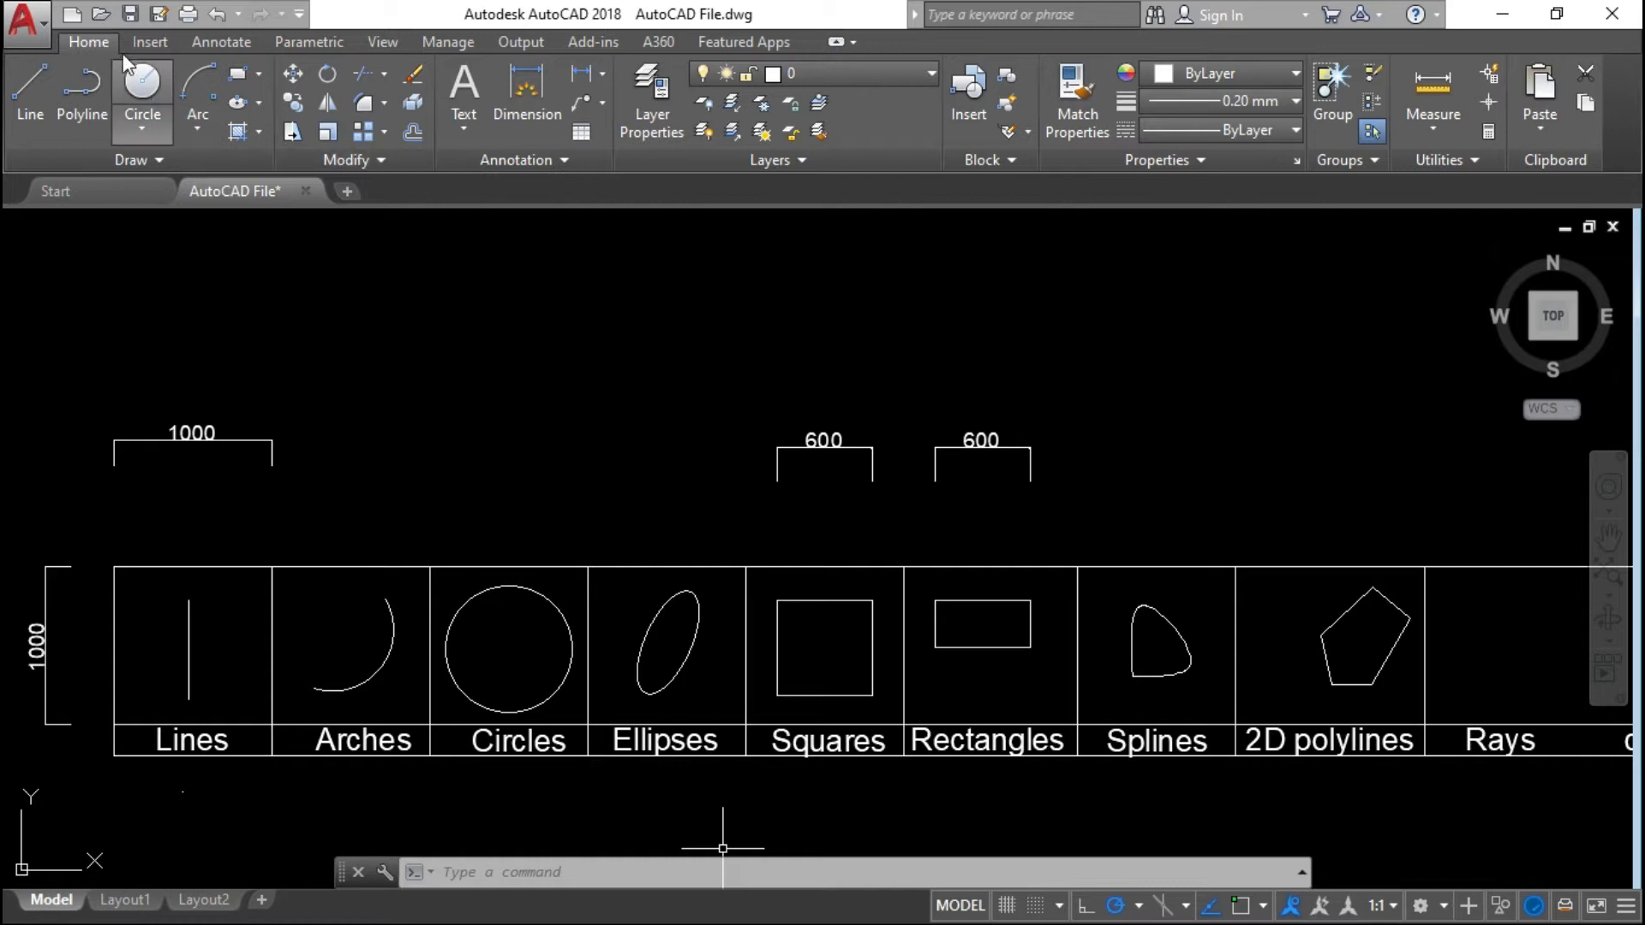
pyautogui.click(92, 45)
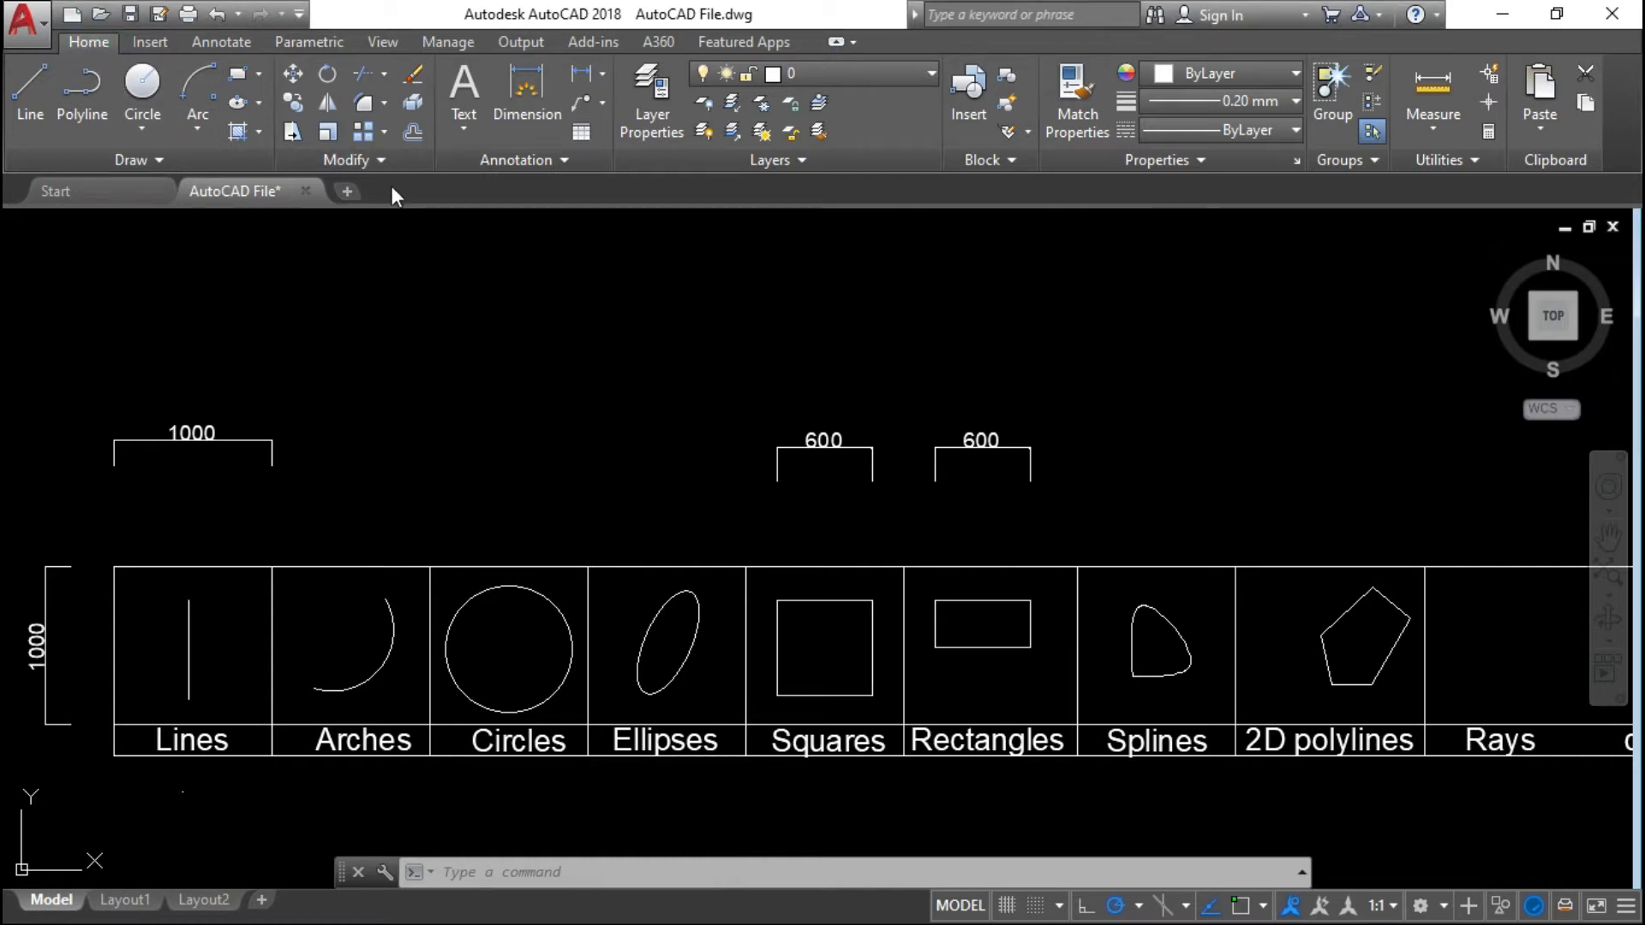
pyautogui.click(410, 137)
pyautogui.press('Escape')
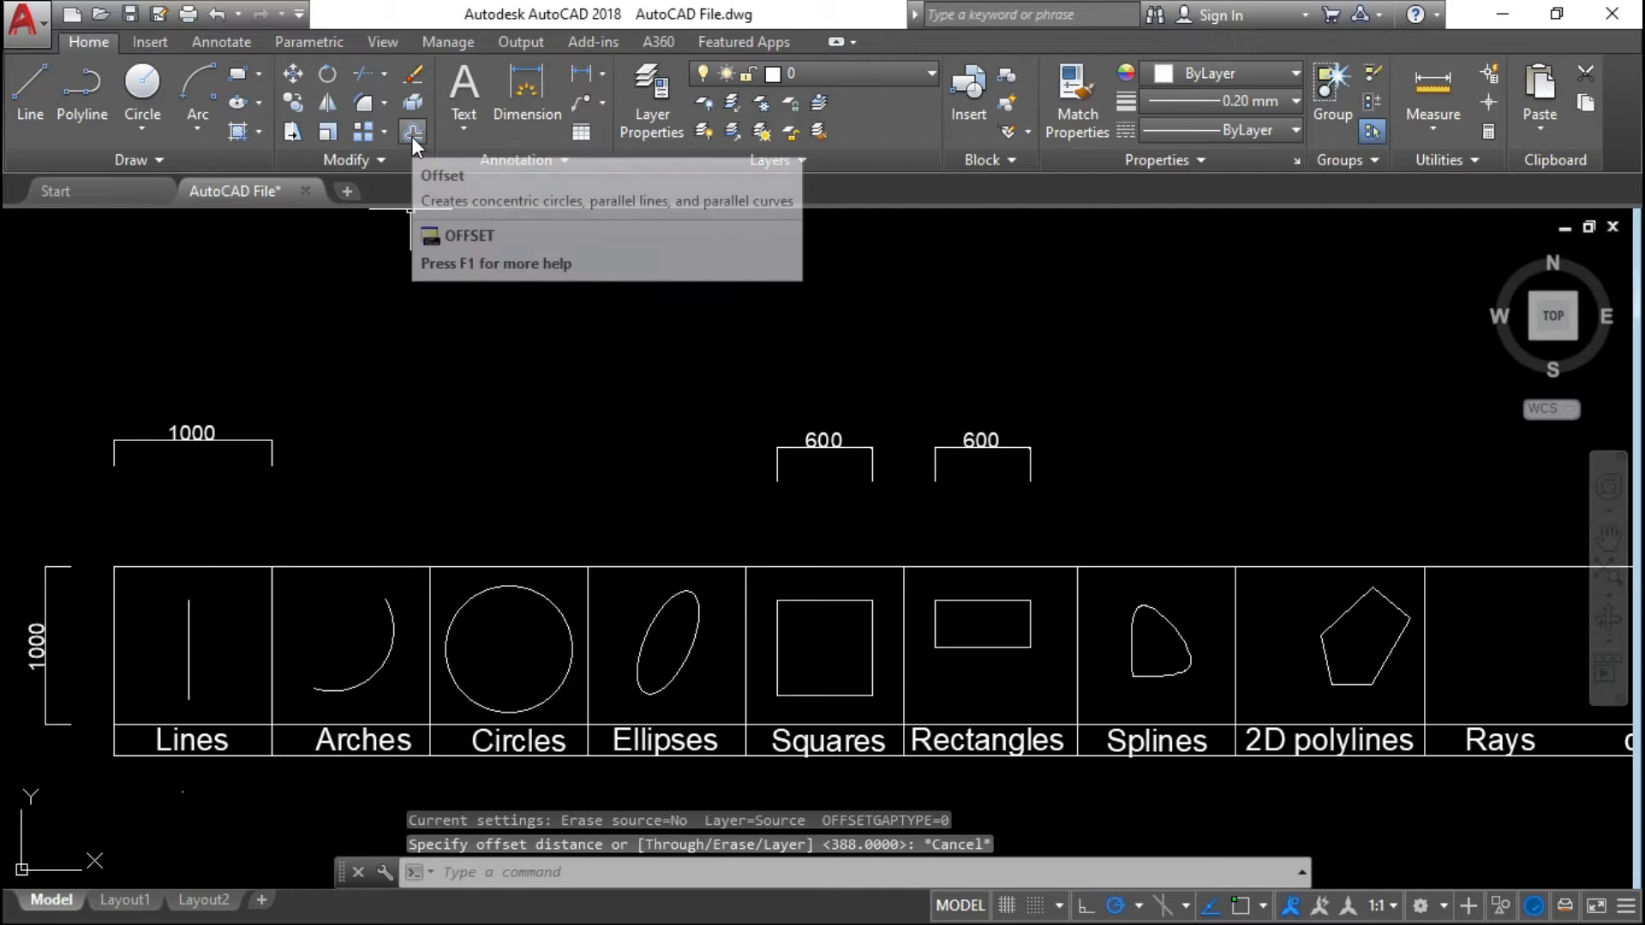
pyautogui.click(410, 133)
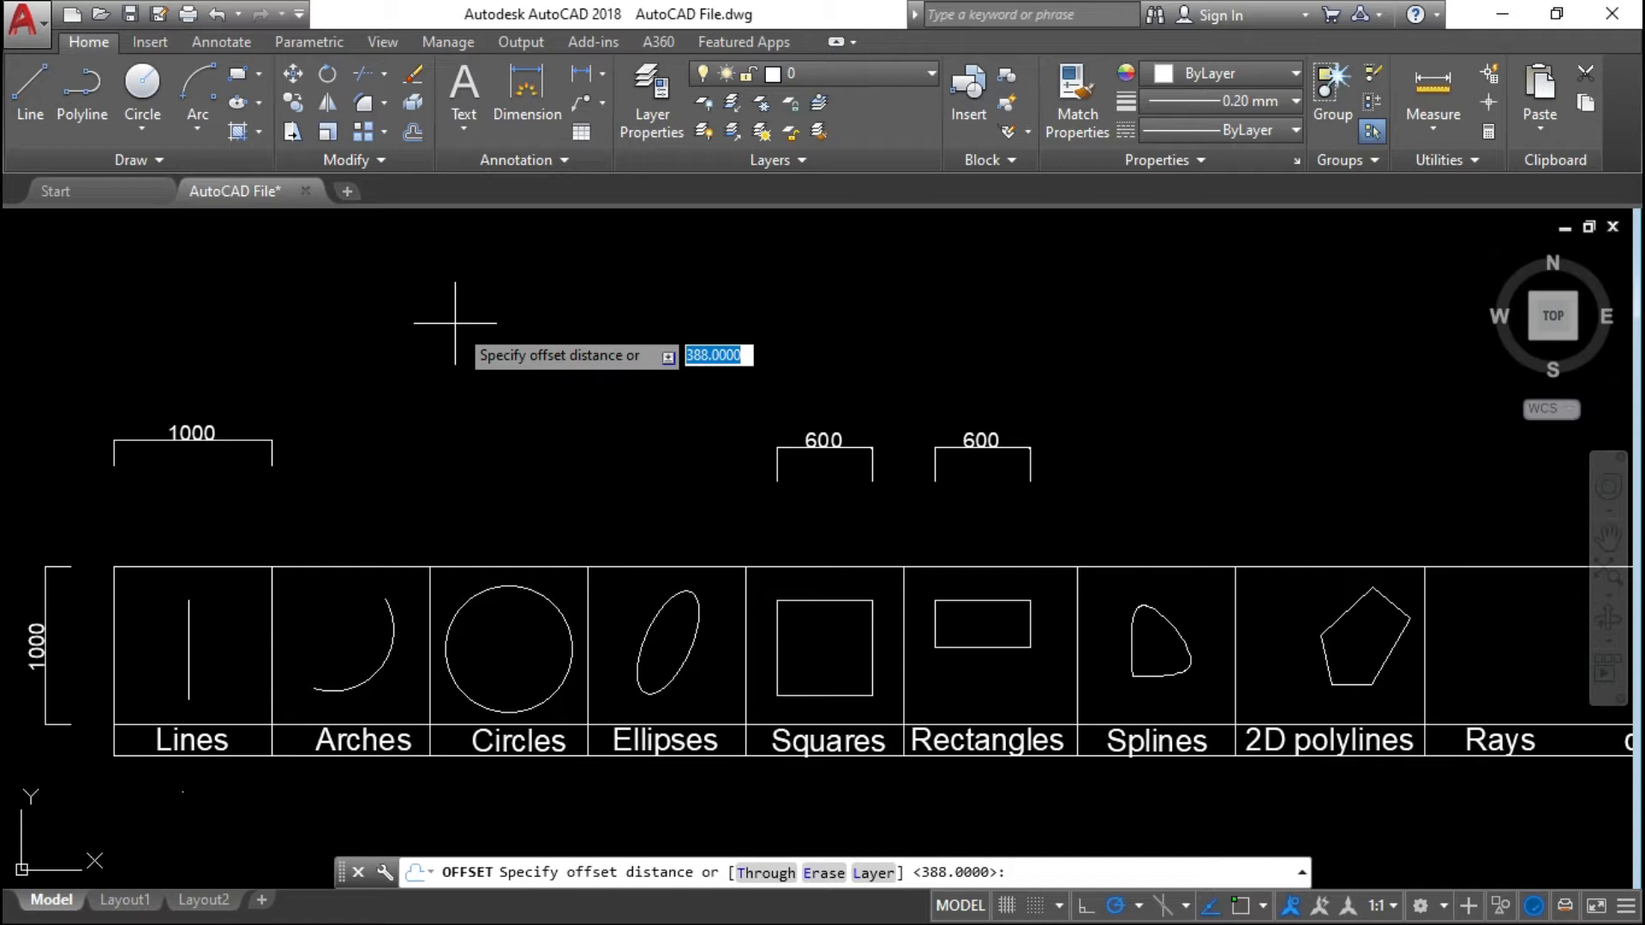
pyautogui.press('Escape')
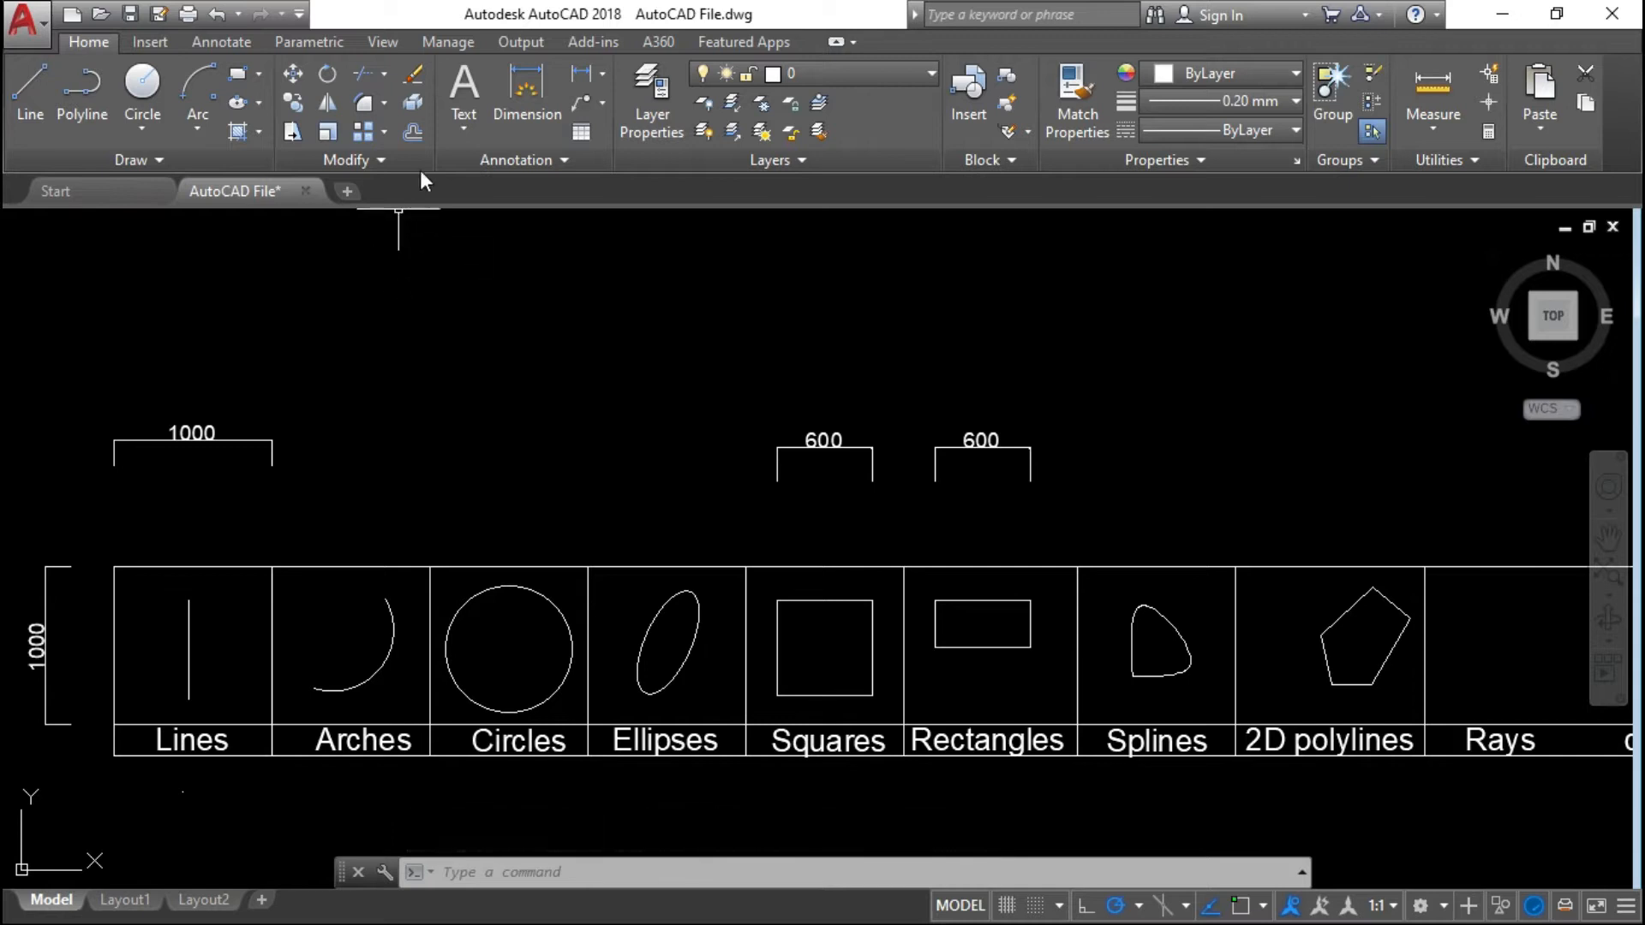
pyautogui.click(412, 131)
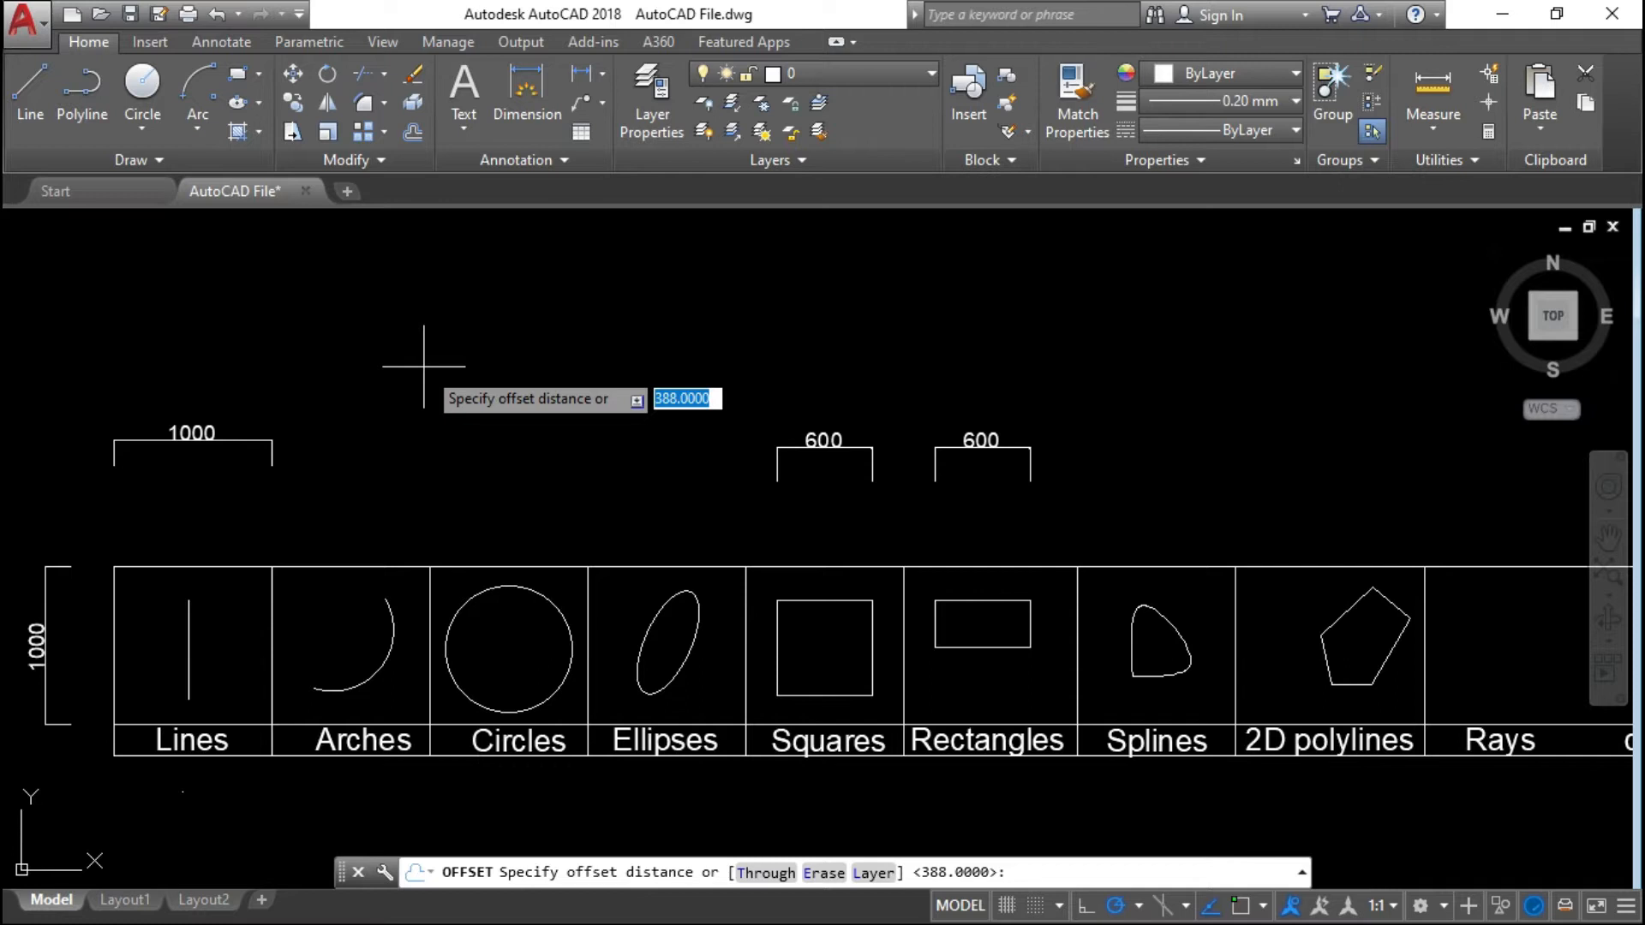
pyautogui.press('Escape')
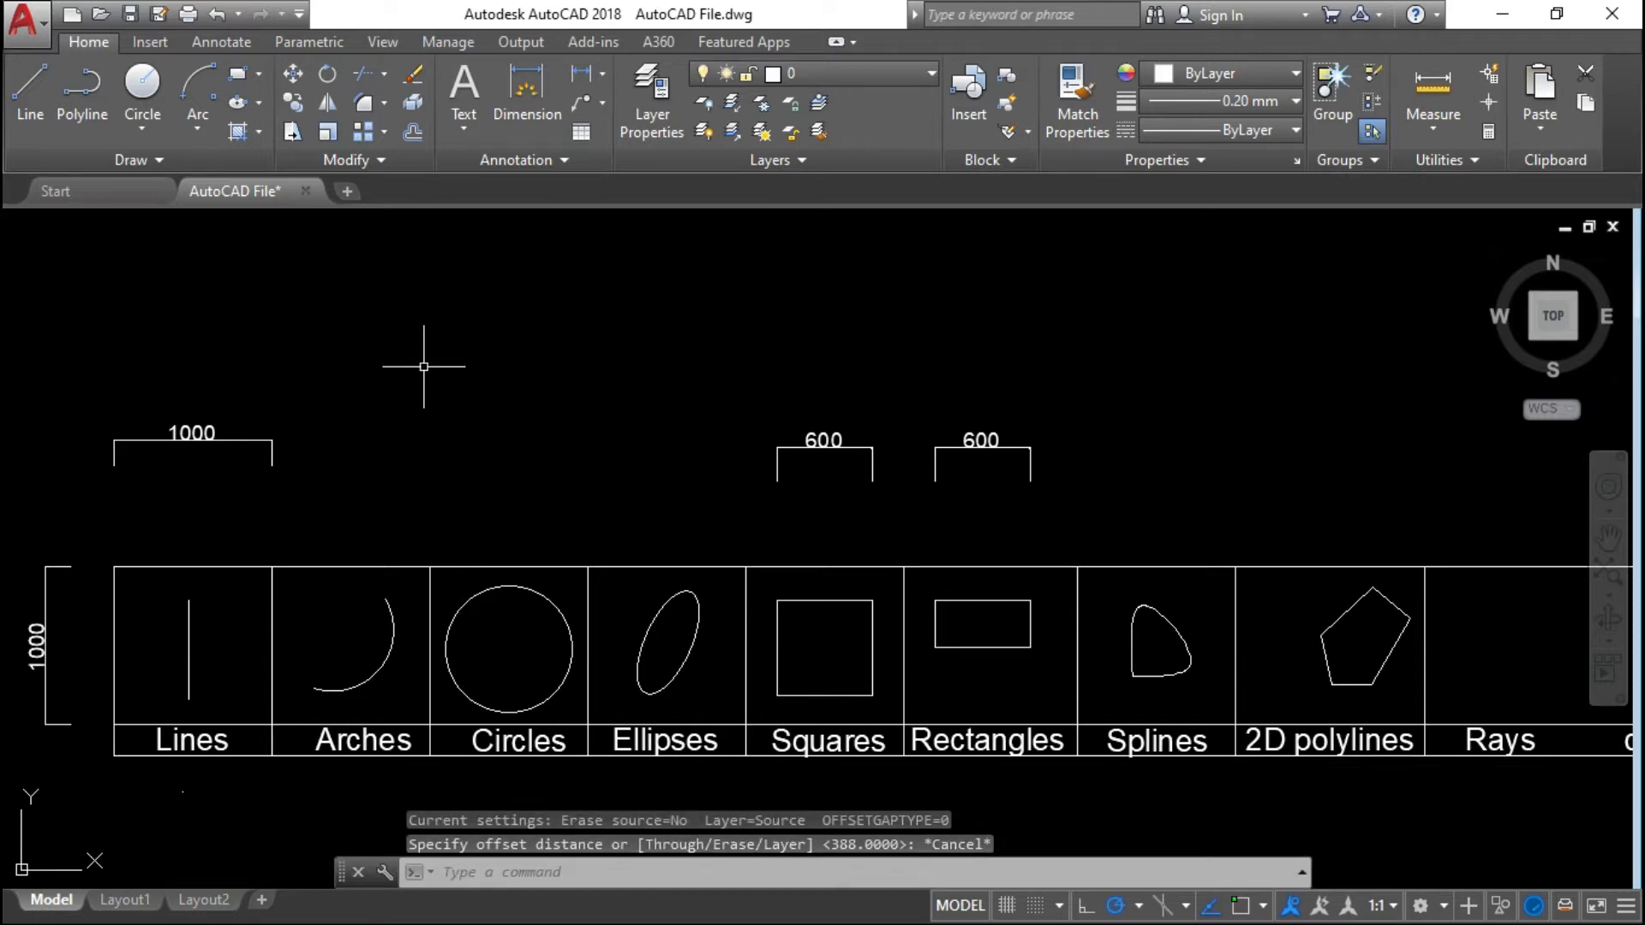
# - Try to offset the vertical line in the Lines cell by a distance of 100
pyautogui.write('O')
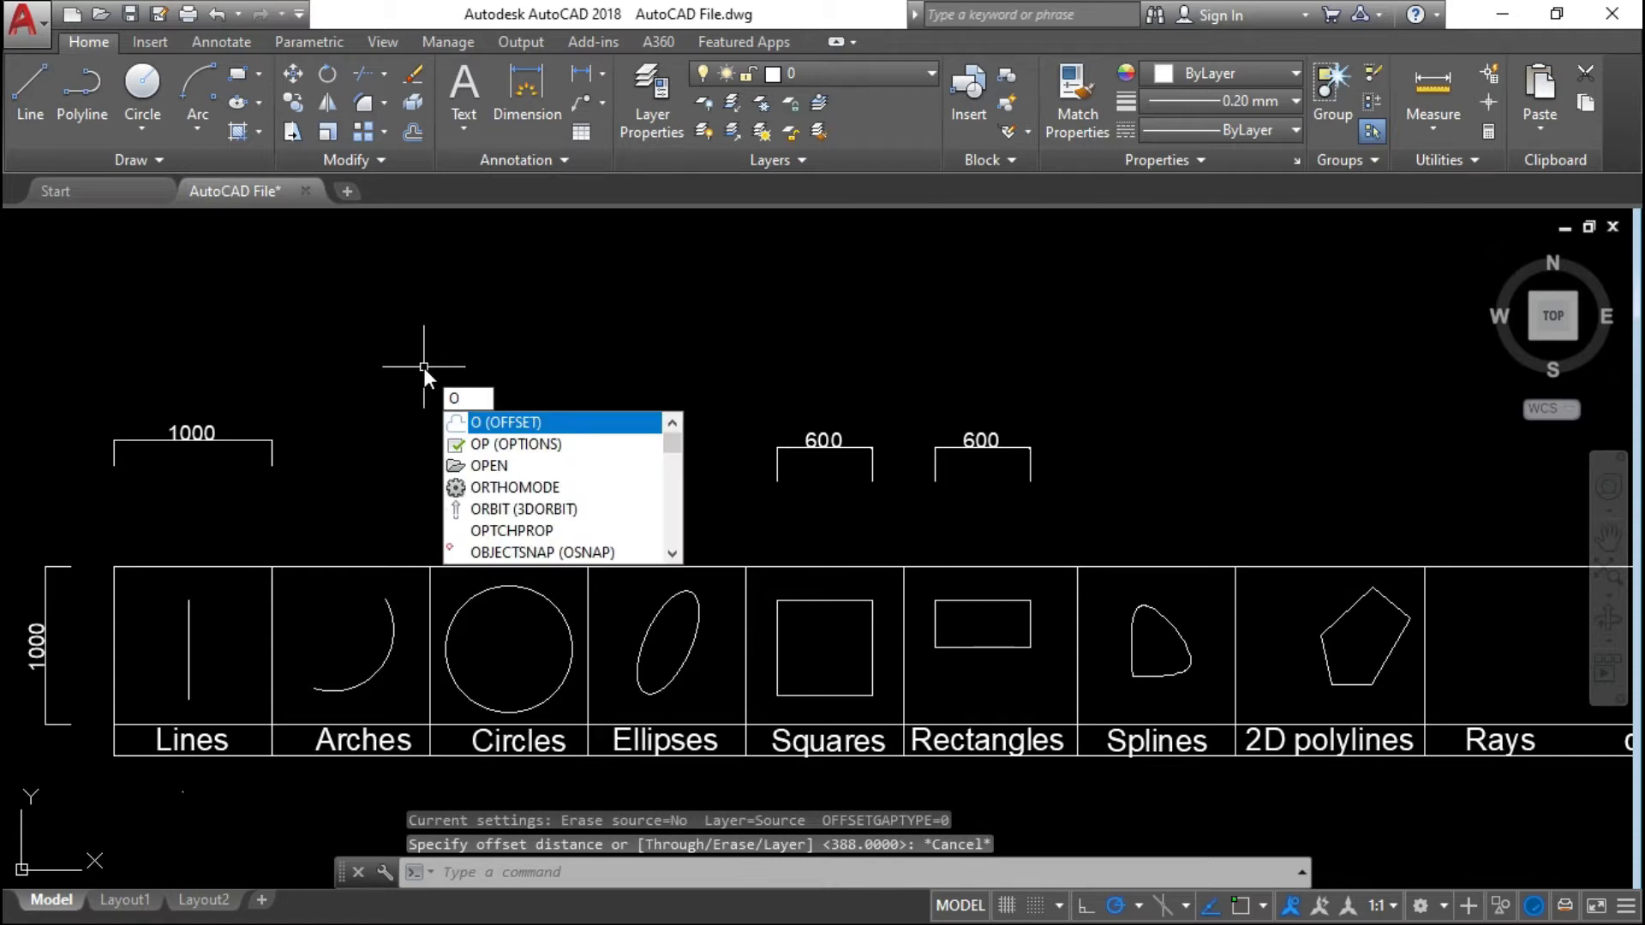
pyautogui.press('Return')
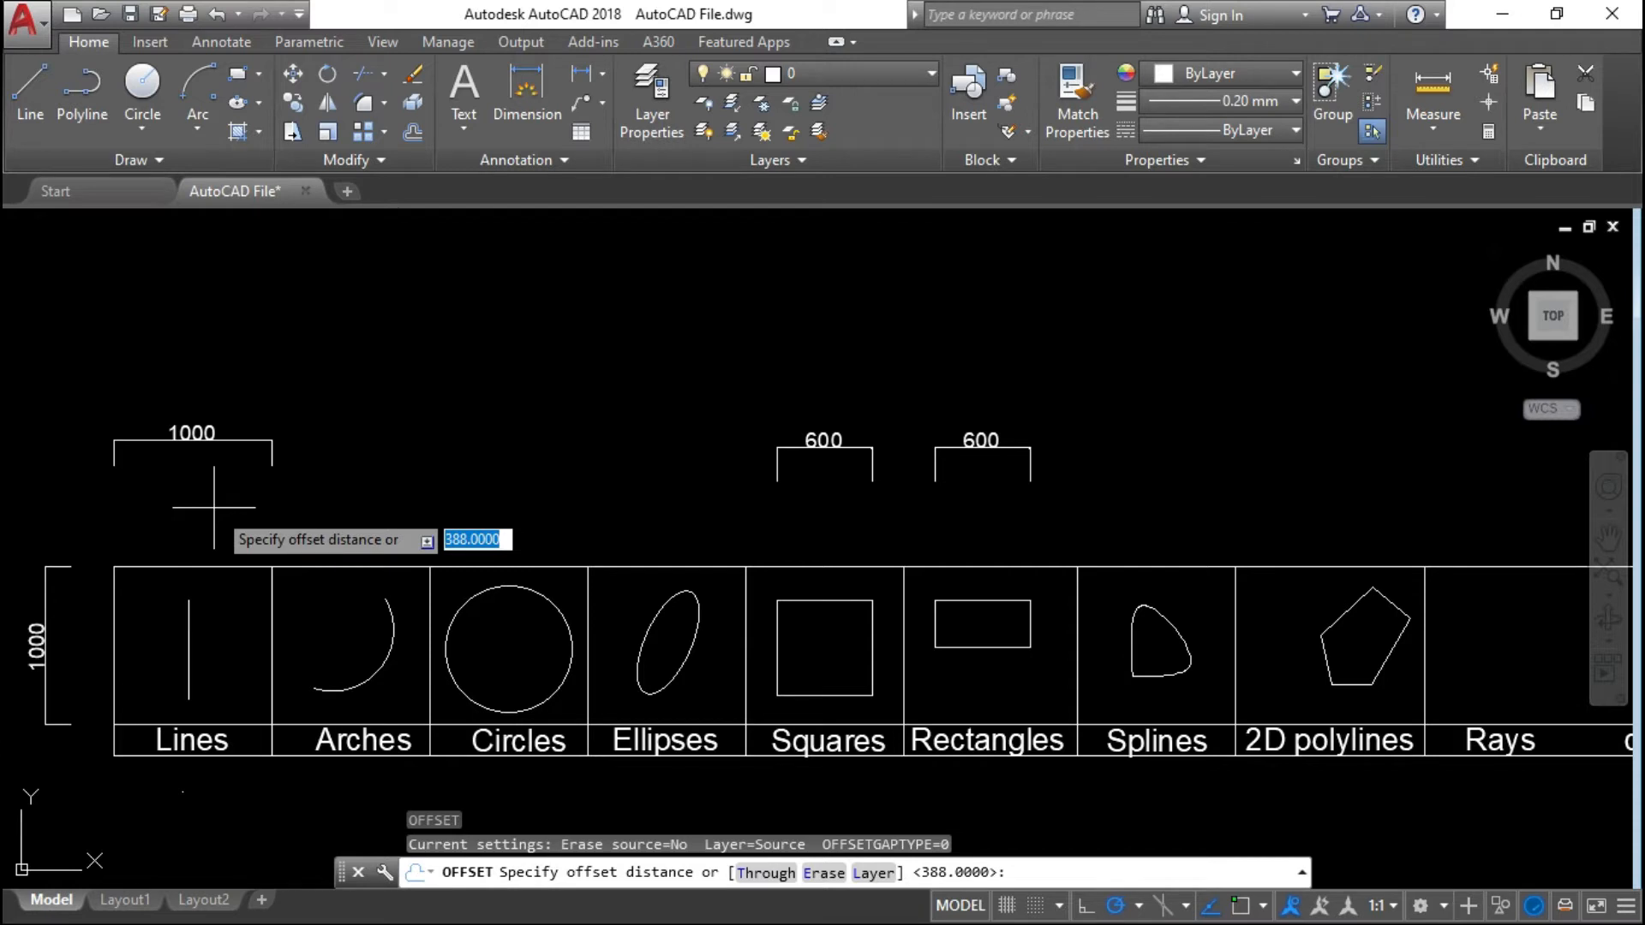
pyautogui.write('100')
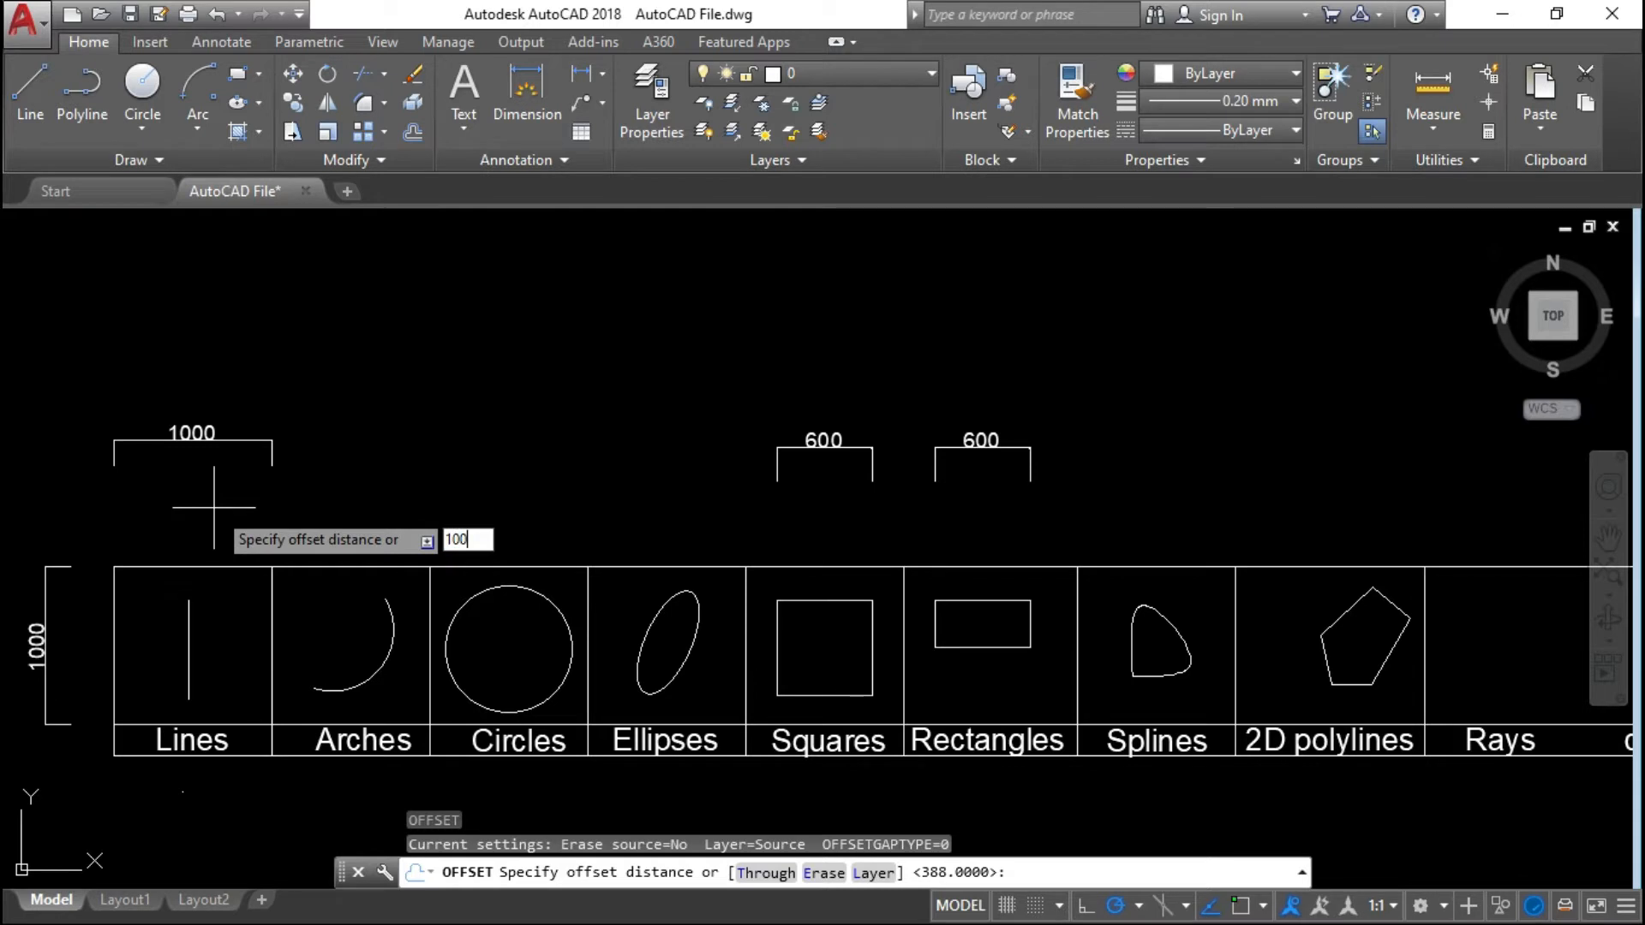
pyautogui.press('Return')
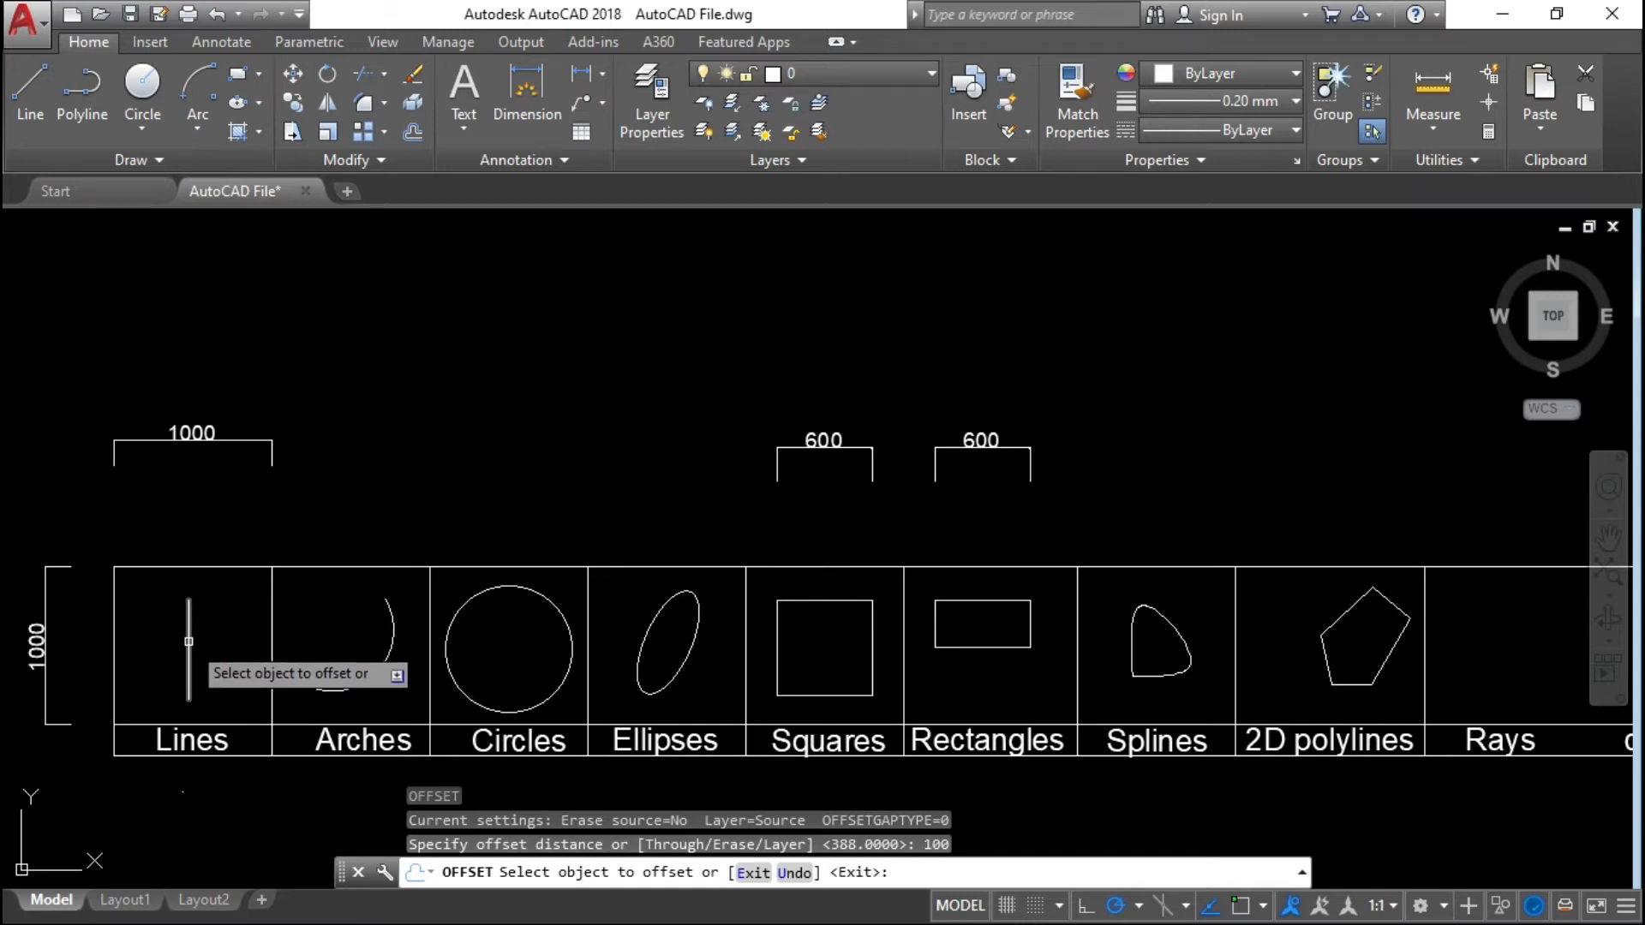
pyautogui.click(189, 642)
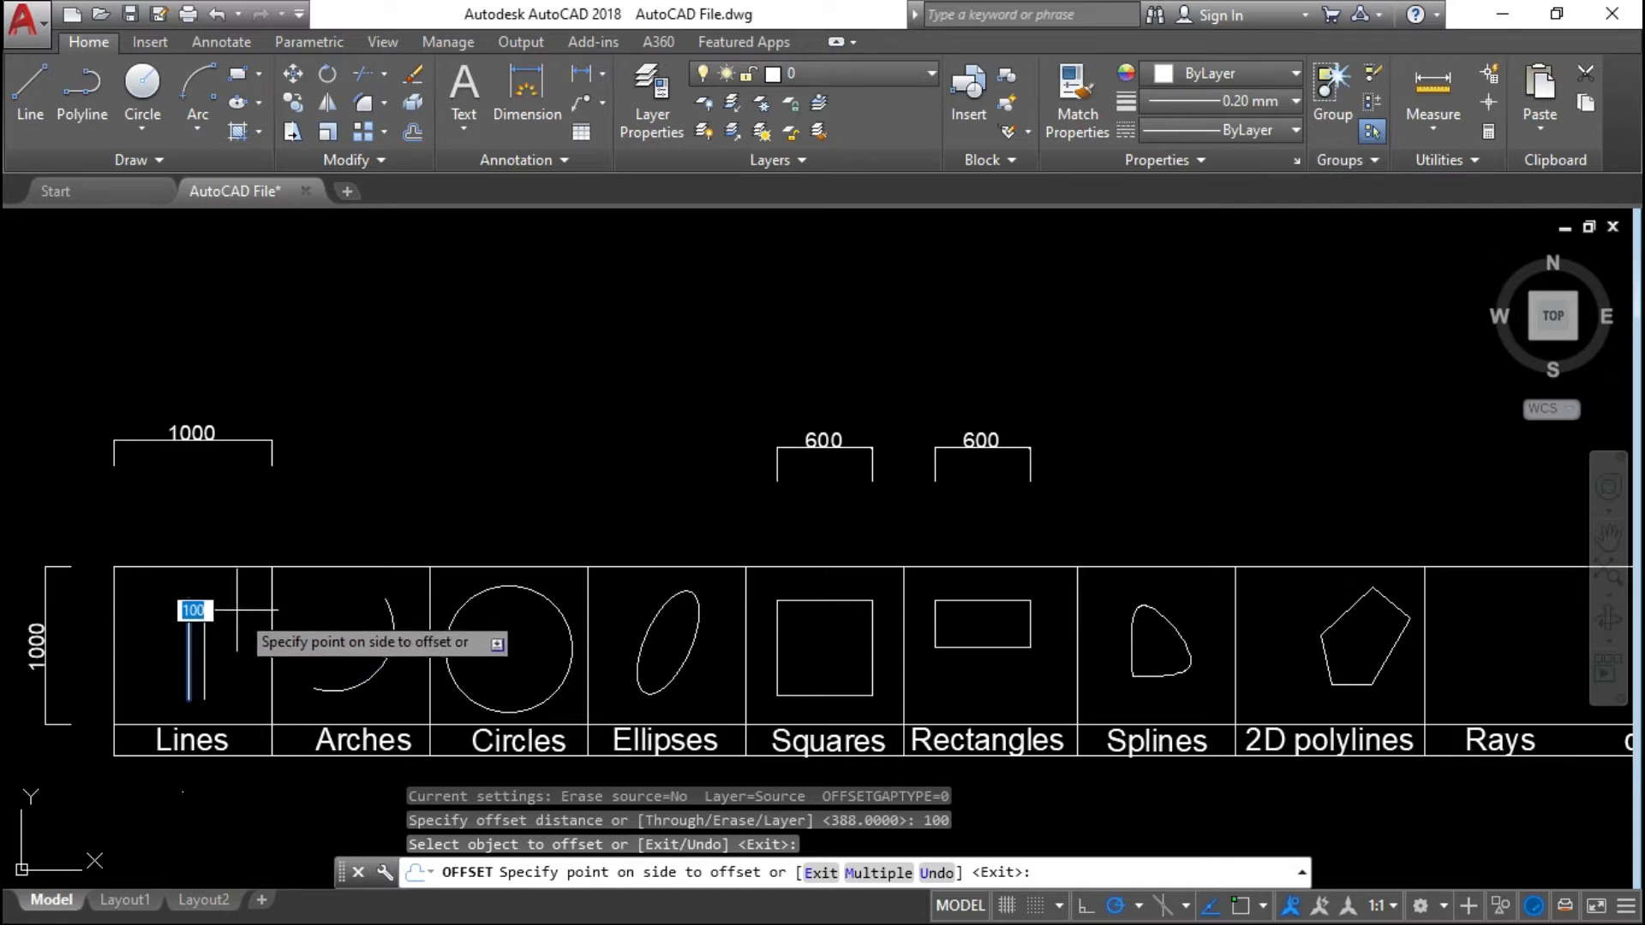
pyautogui.press('Escape')
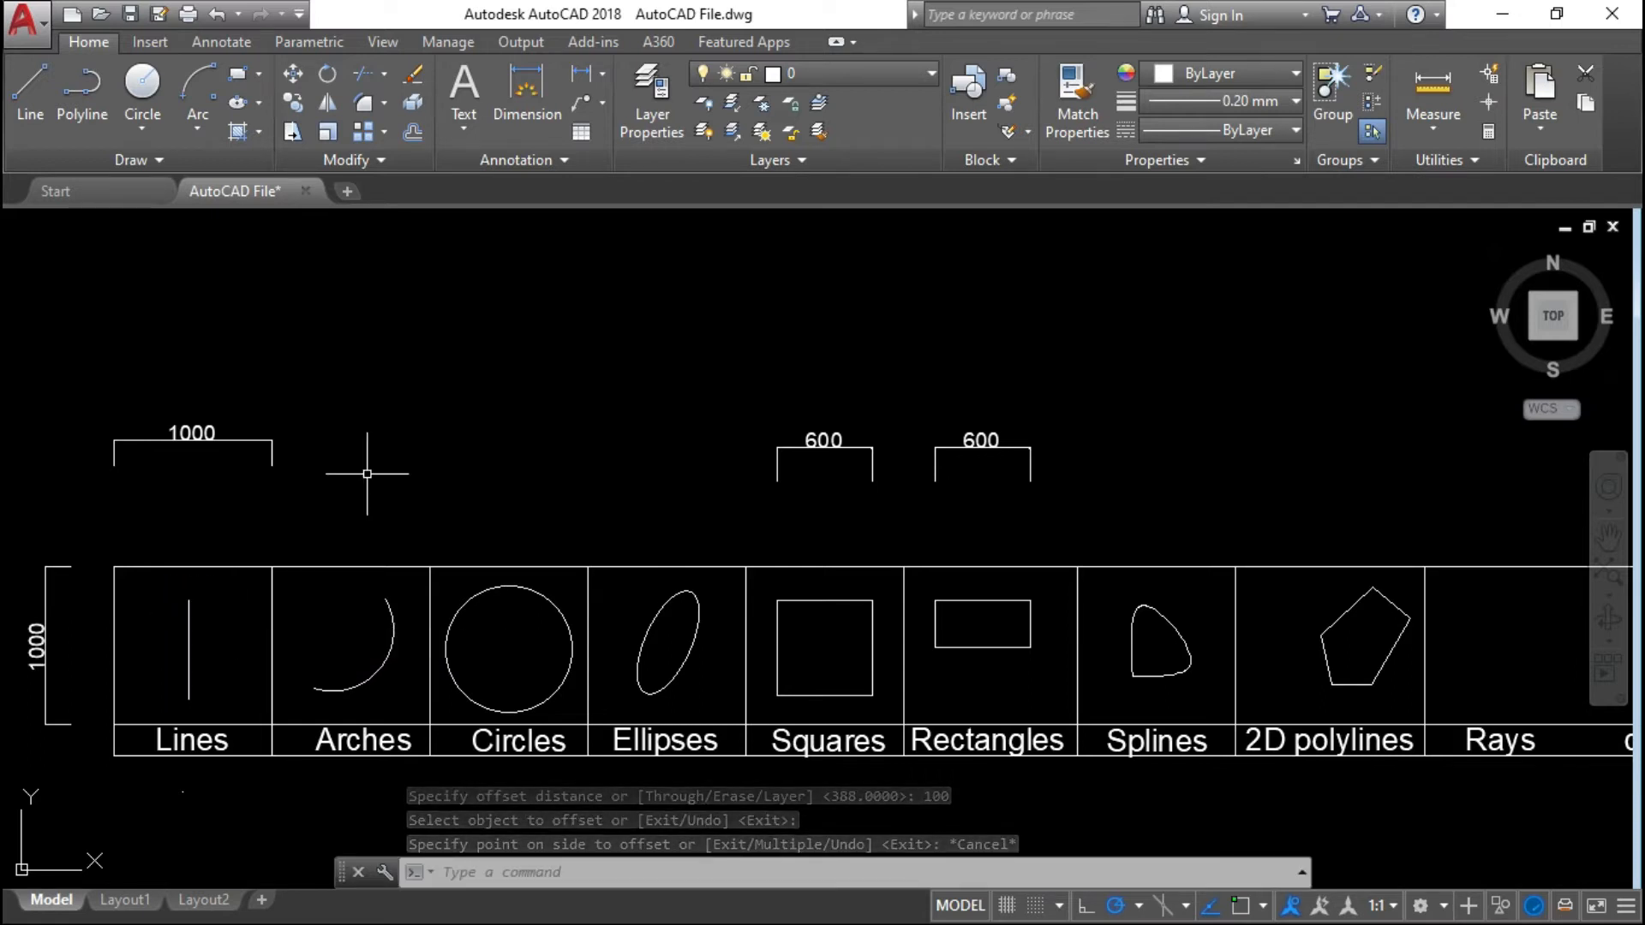
# - Offset the vertical line in the Lines cell by 150 toward its left side and end the command
pyautogui.write('o')
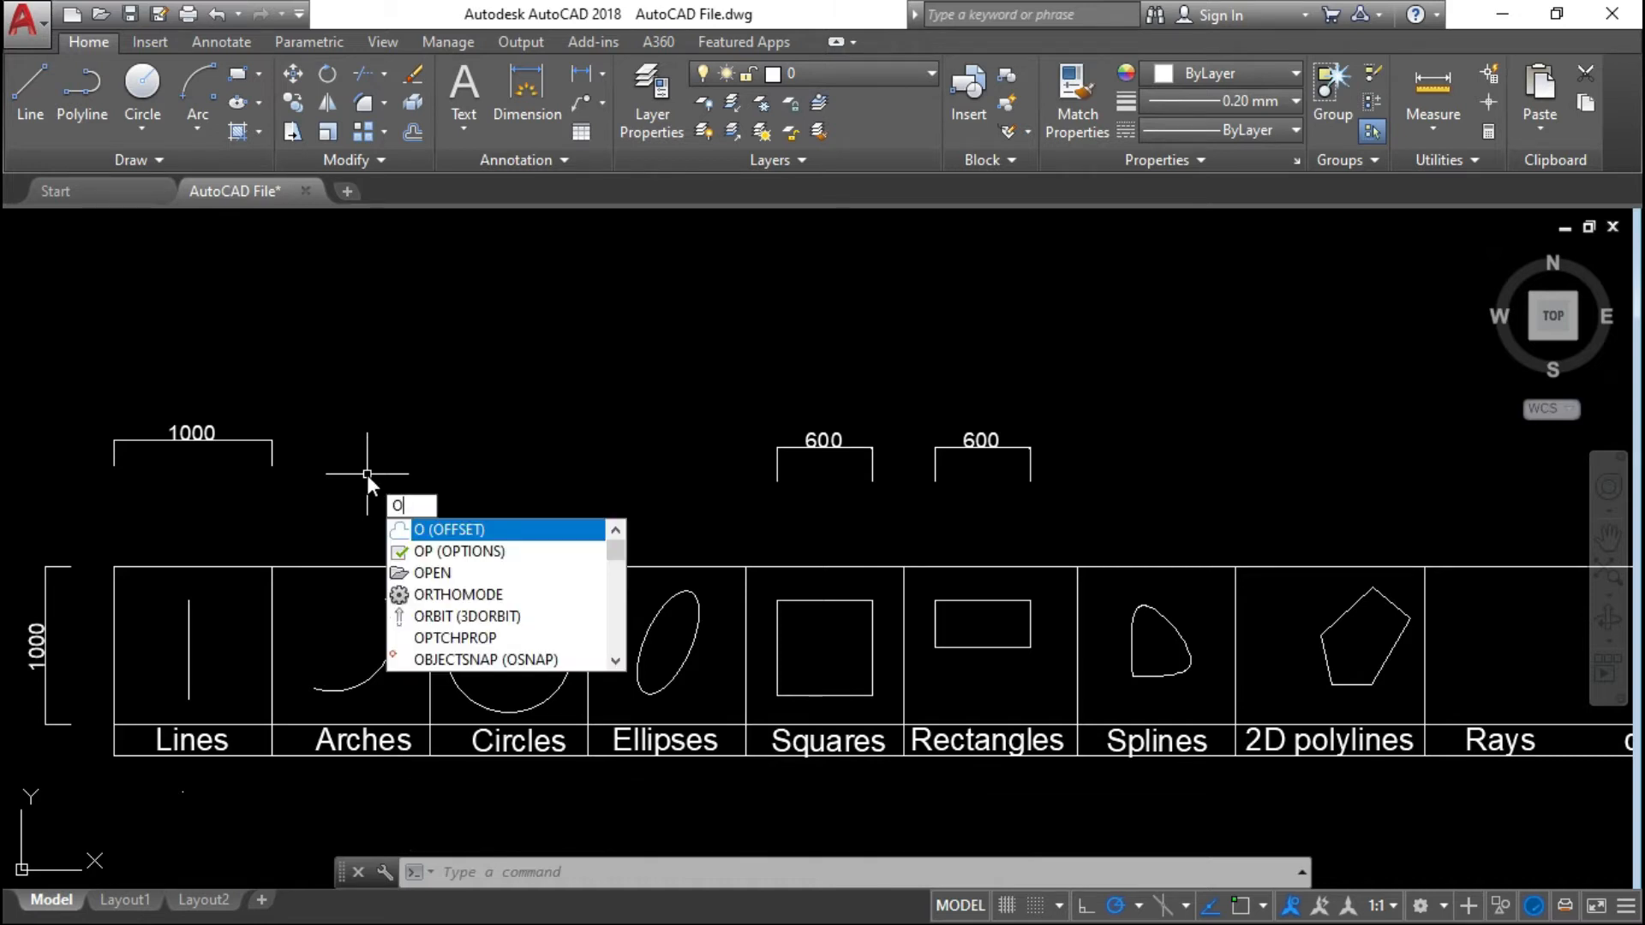
pyautogui.press('Return')
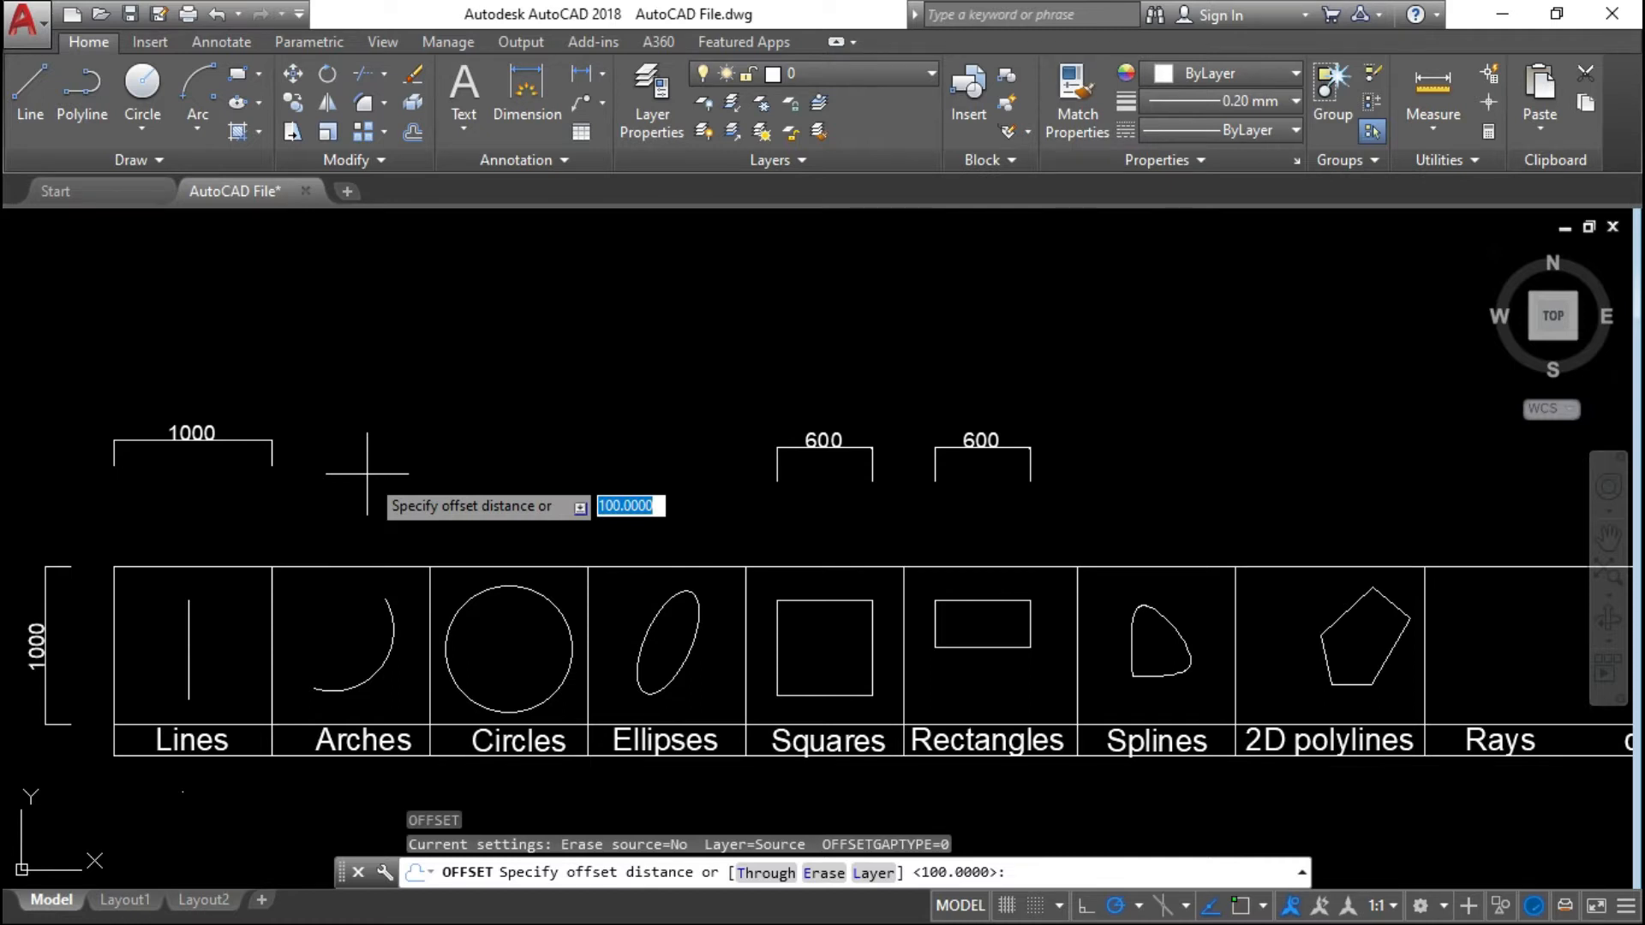
pyautogui.write('150')
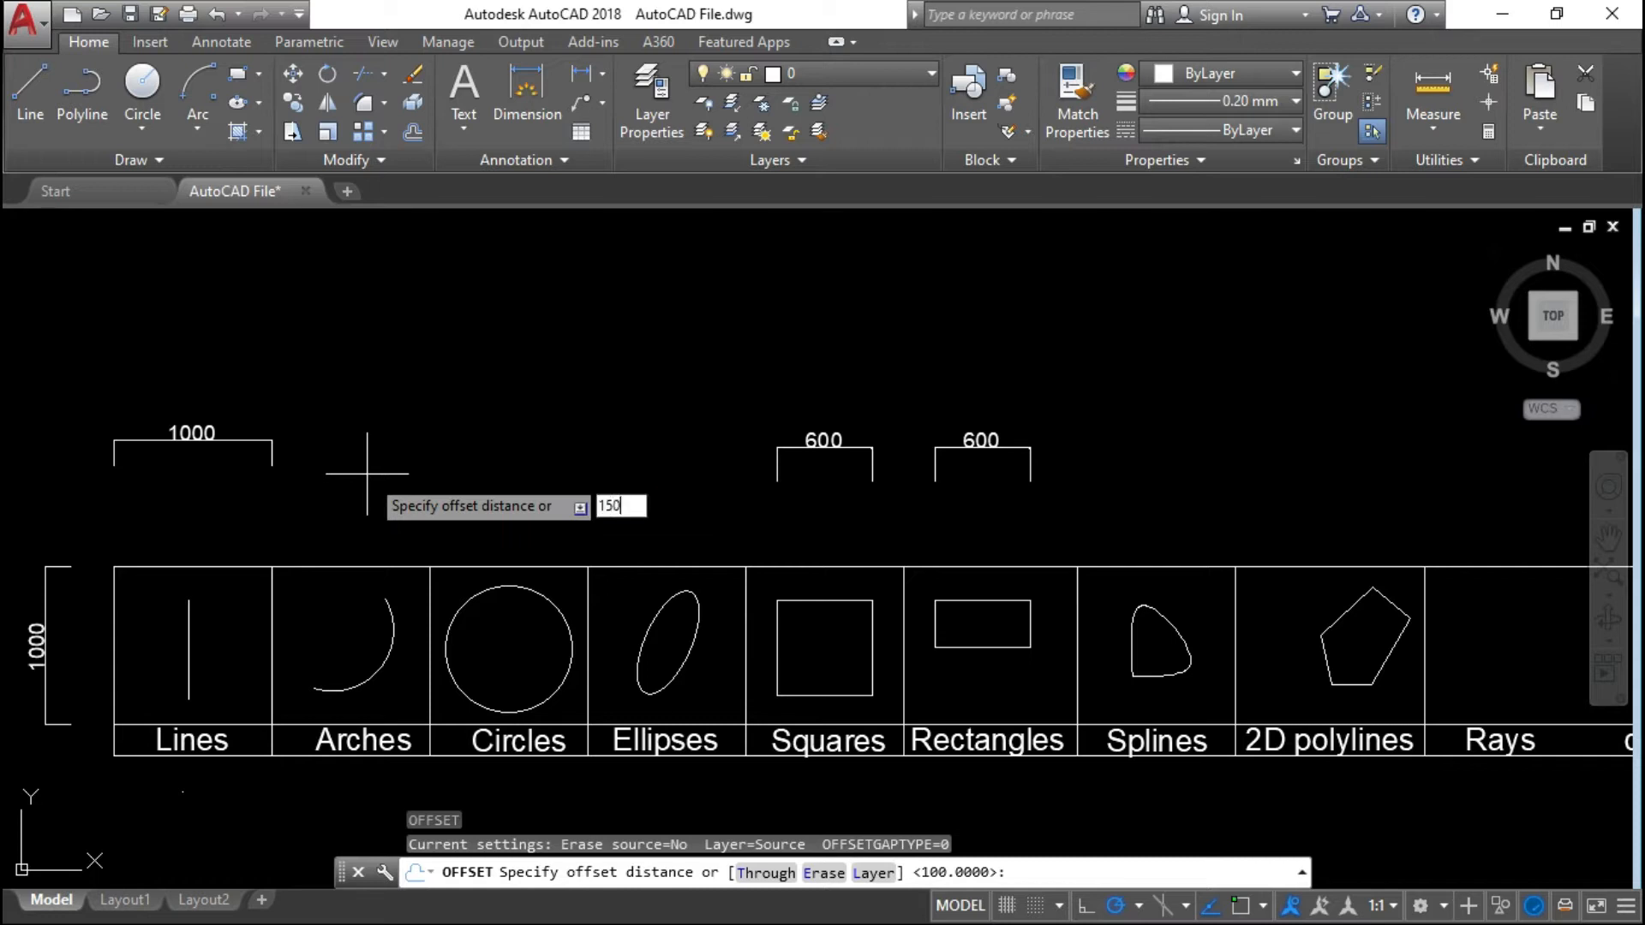
pyautogui.press('Return')
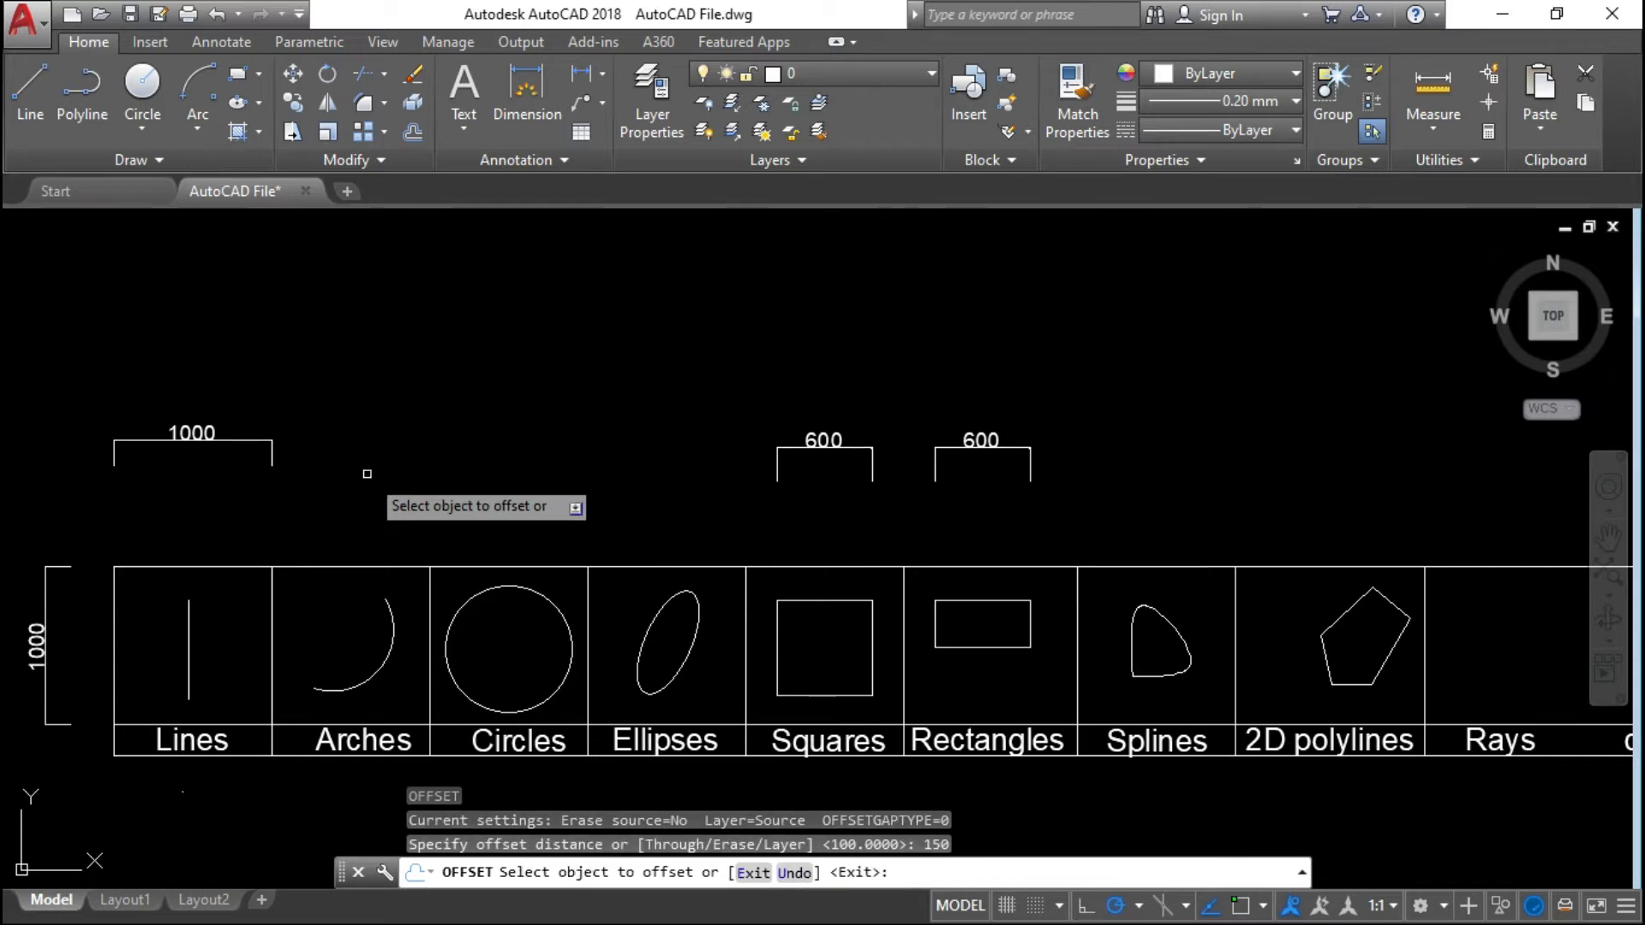
pyautogui.click(189, 643)
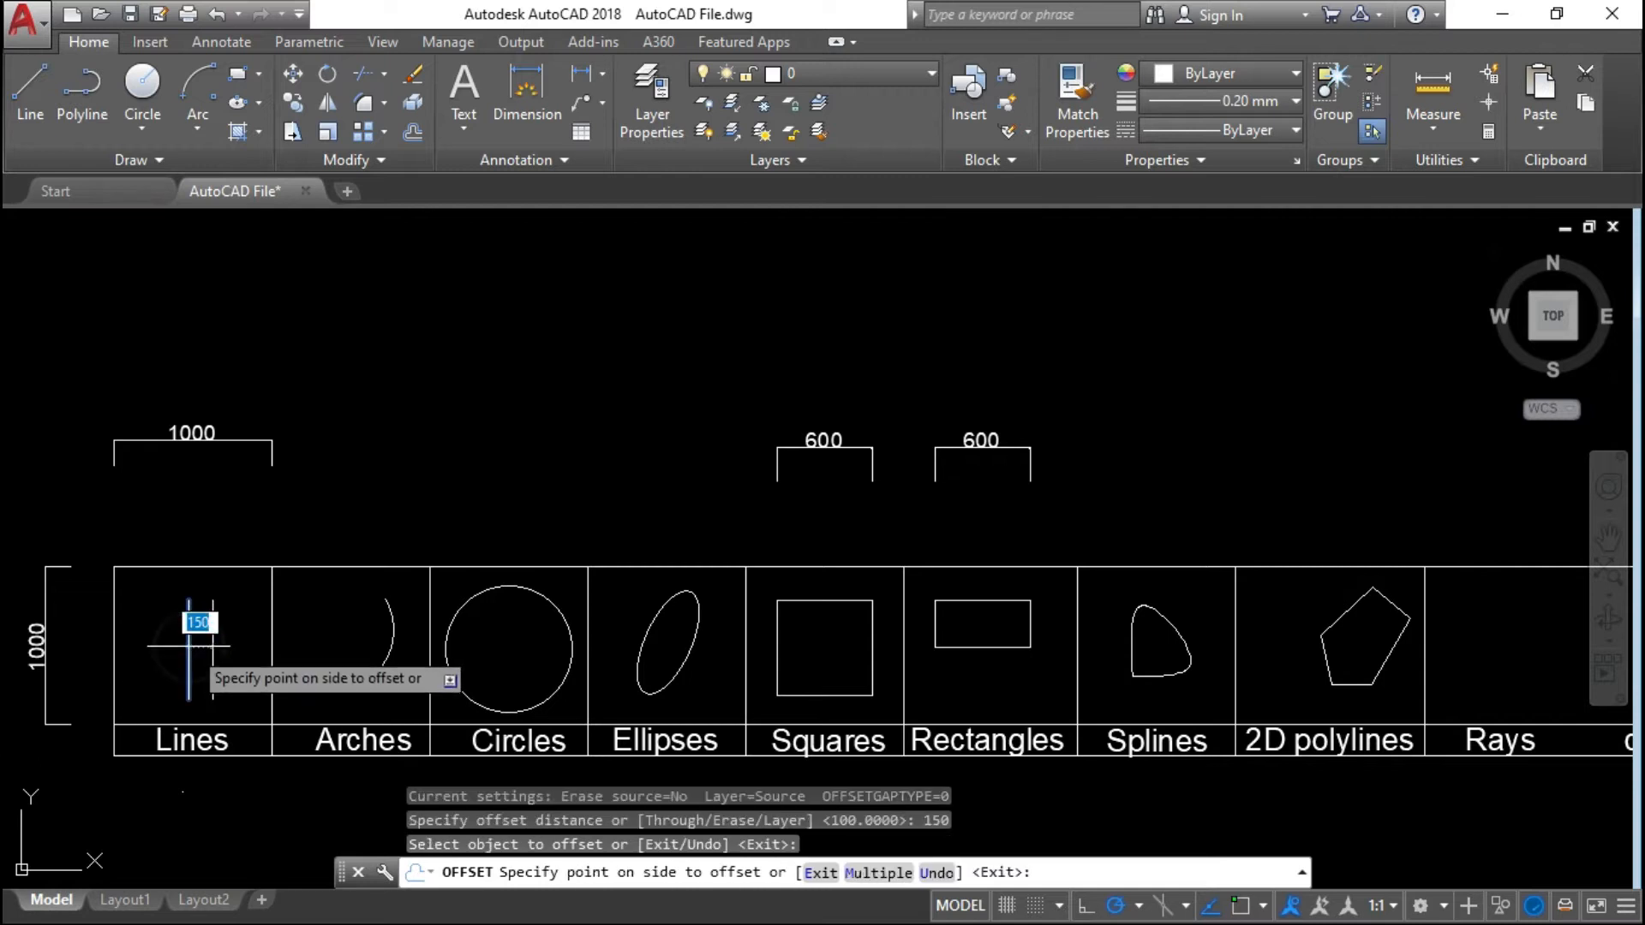
pyautogui.click(133, 630)
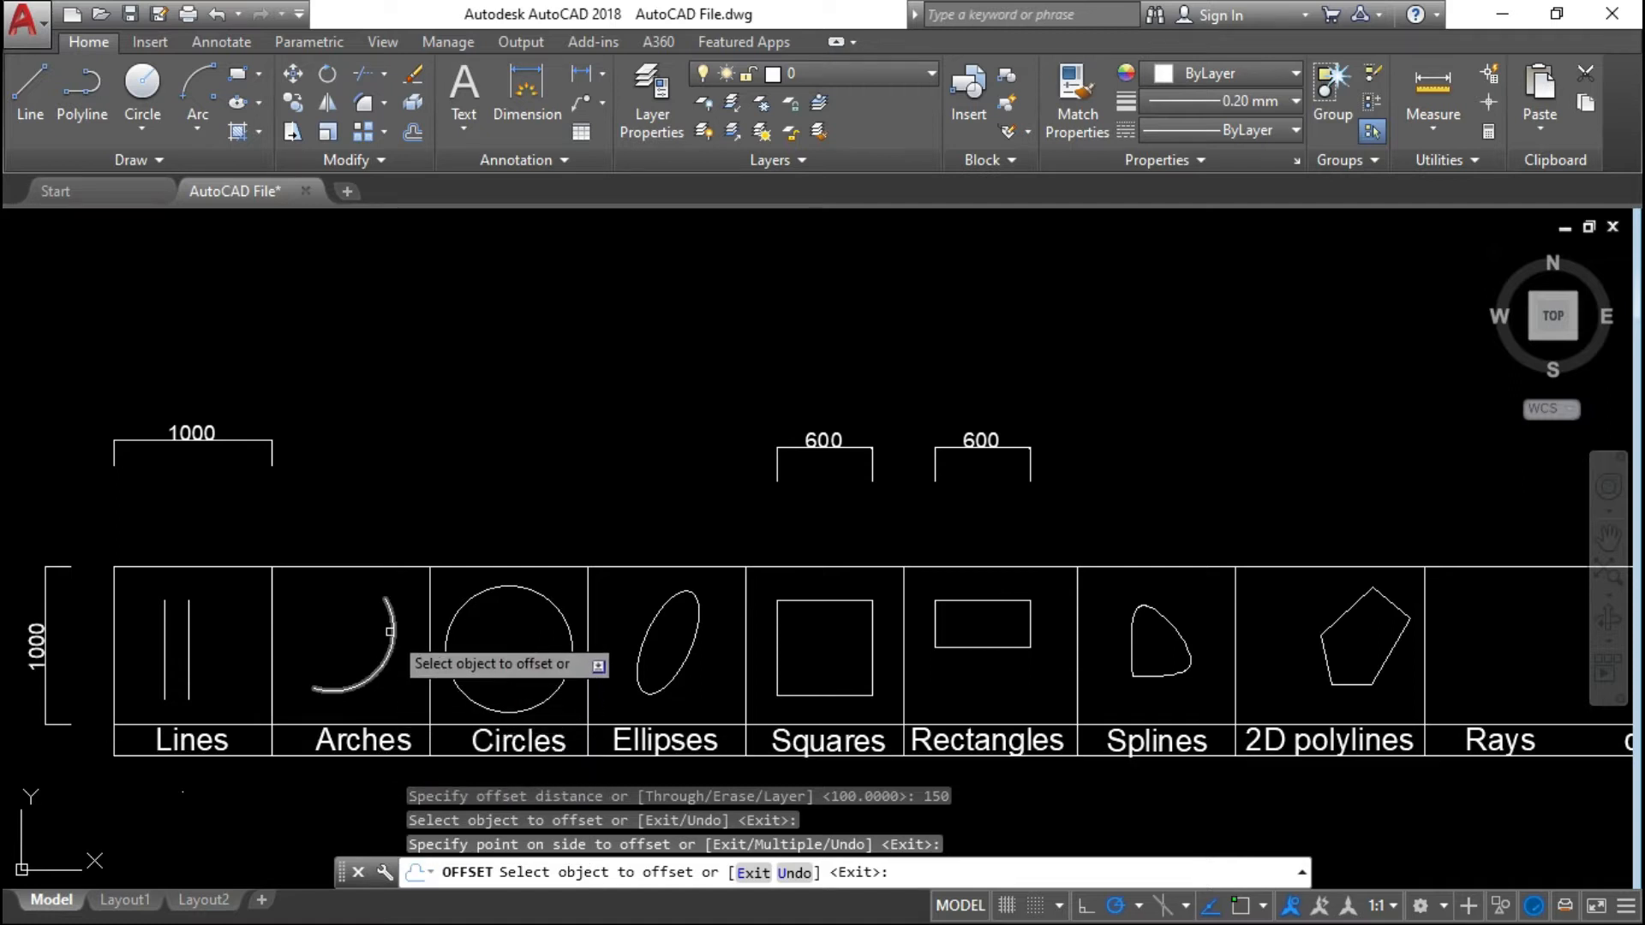
pyautogui.press('Escape')
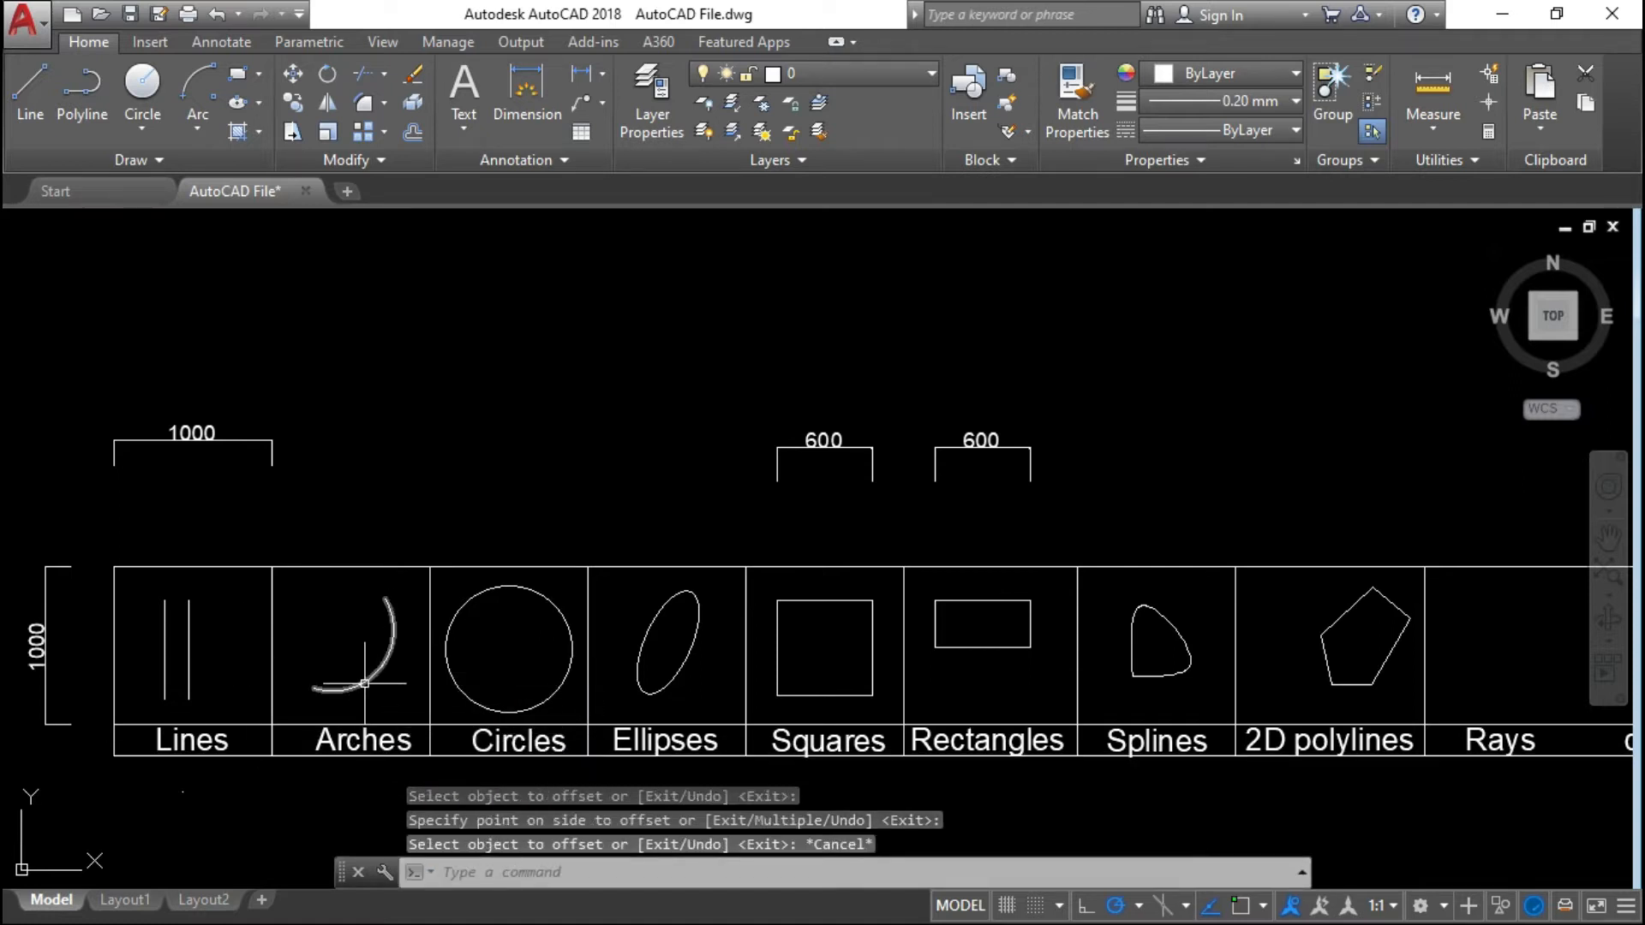
pyautogui.moveTo(365, 683)
pyautogui.write('o')
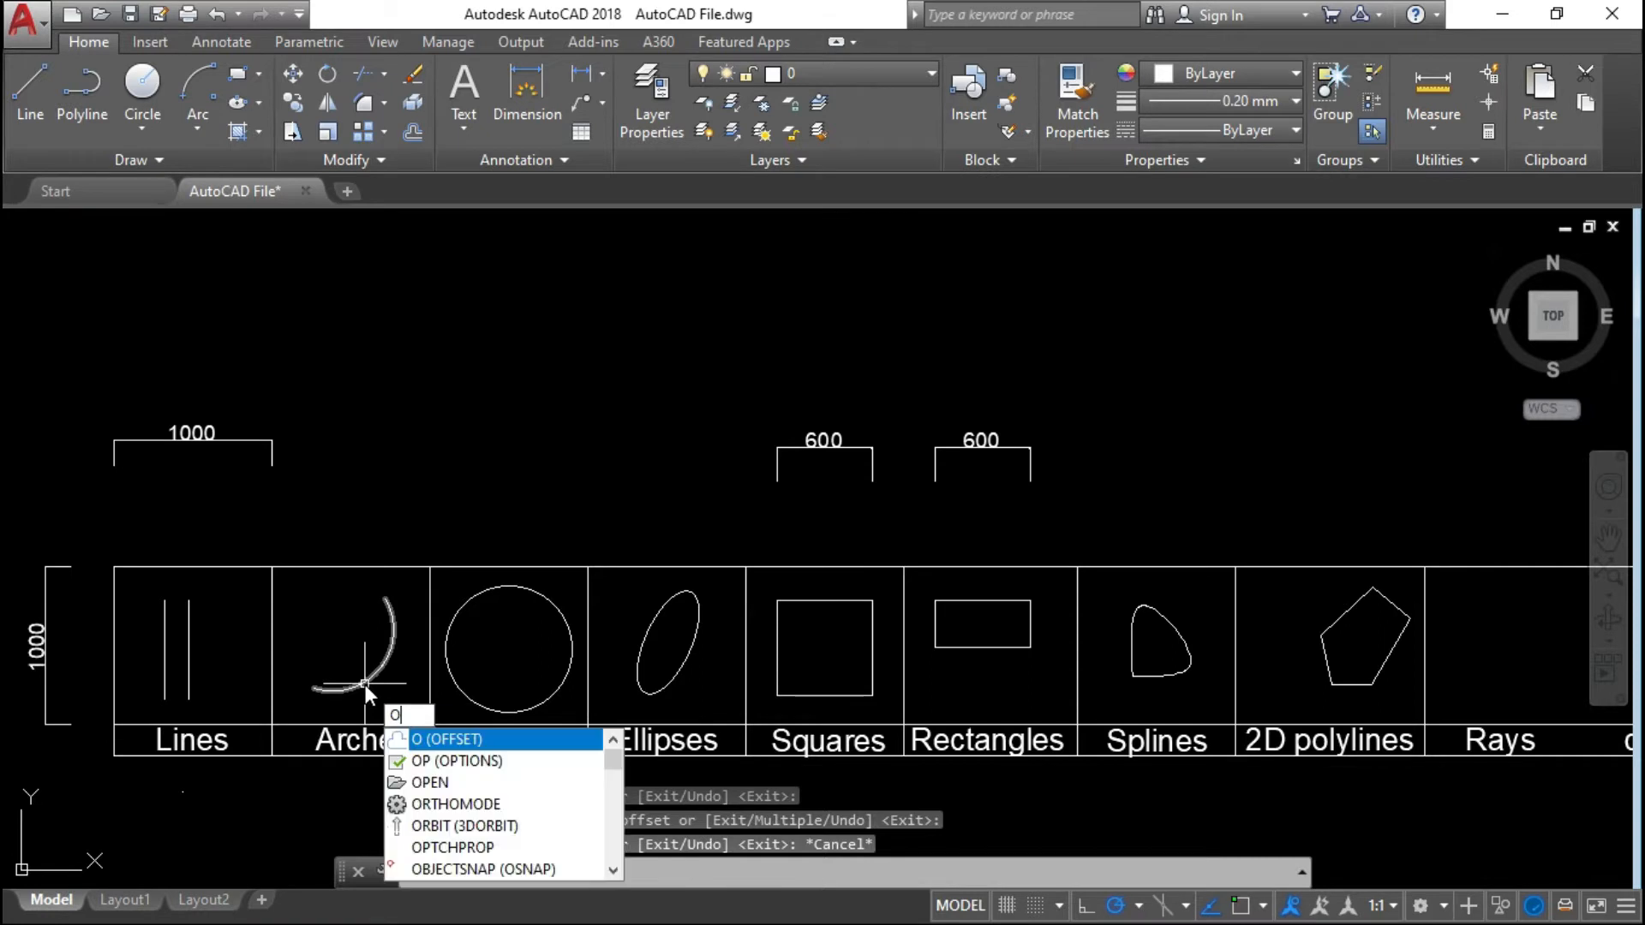
pyautogui.press('Return')
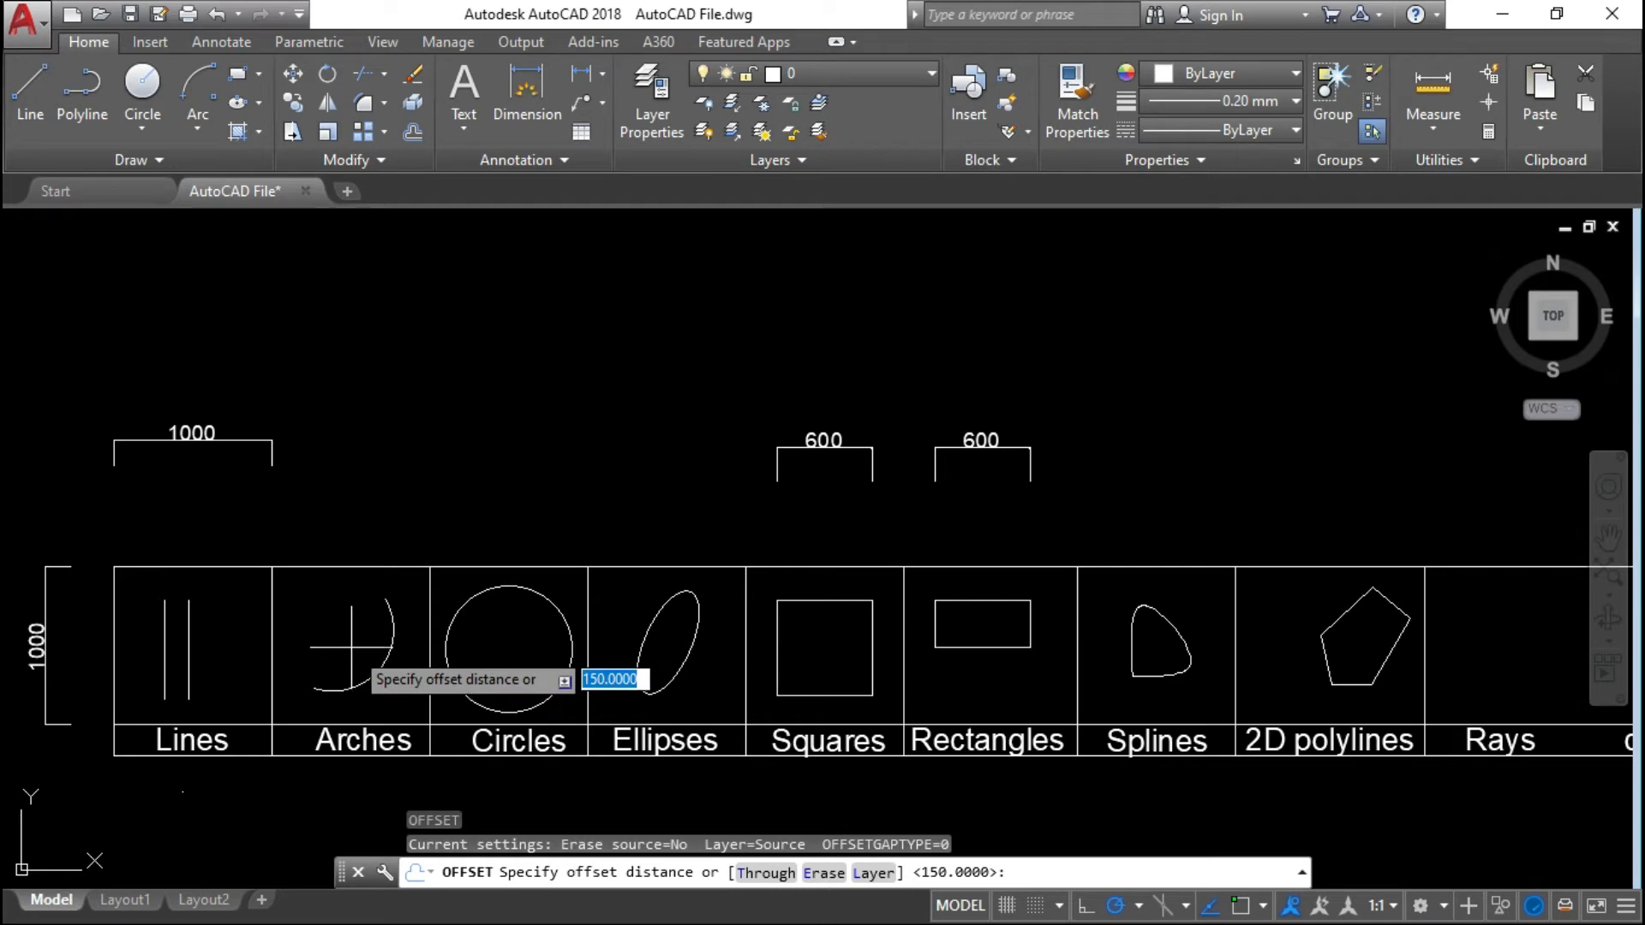
pyautogui.press('Escape')
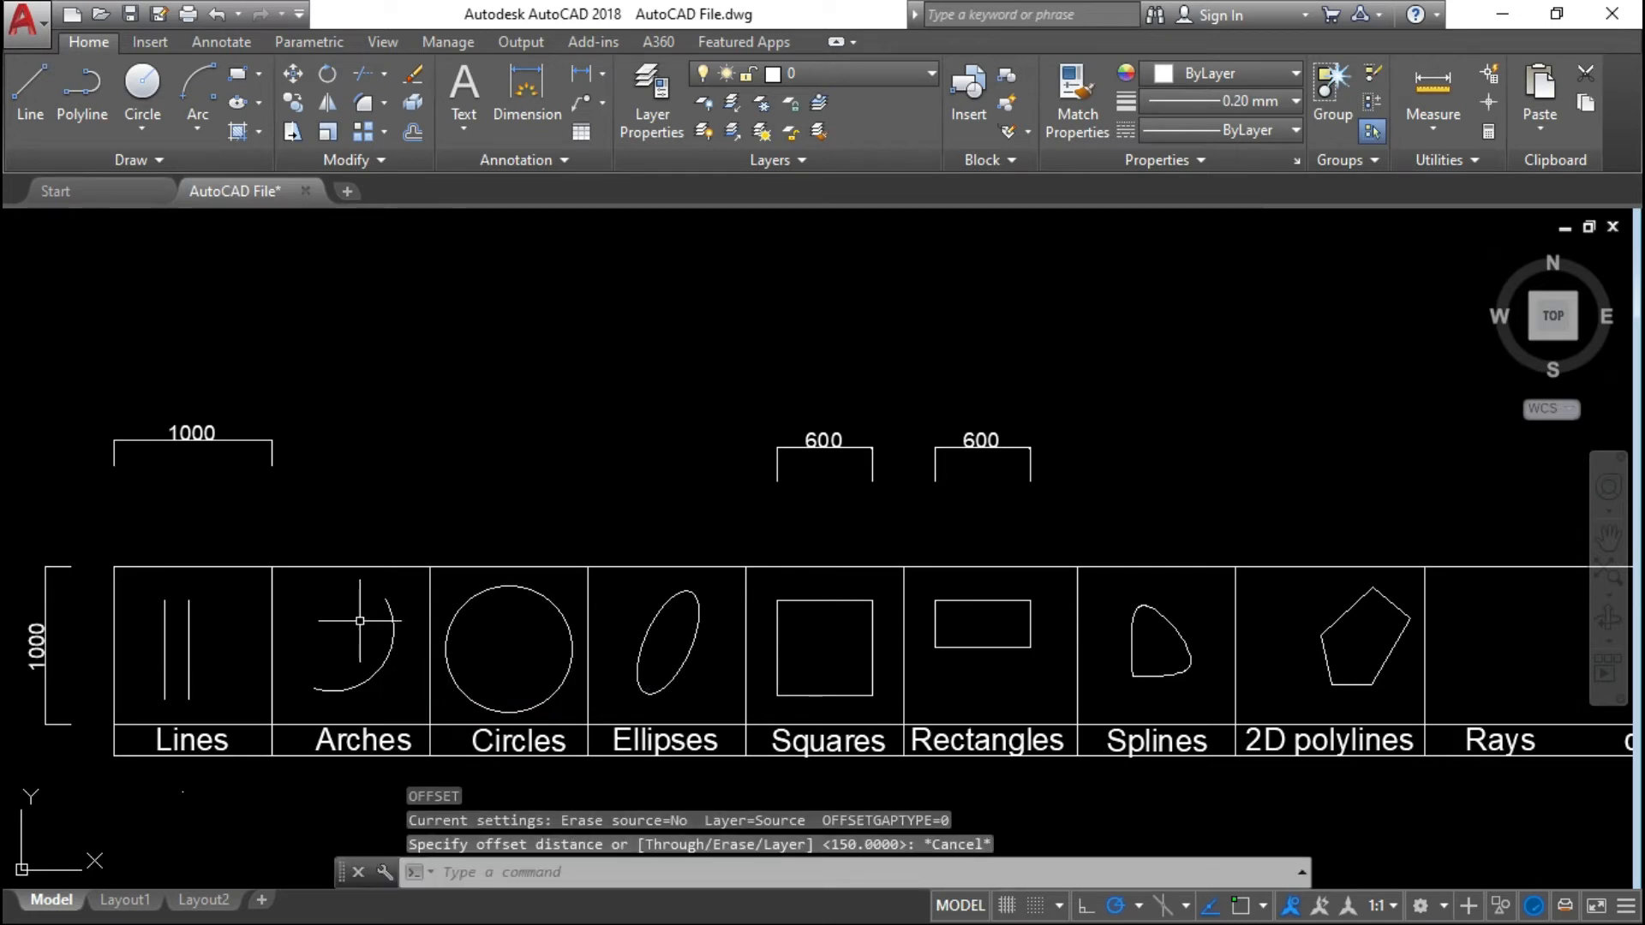
# - List the properties of the arc in the Arches cell to check its radius, and close the listing
pyautogui.click(394, 650)
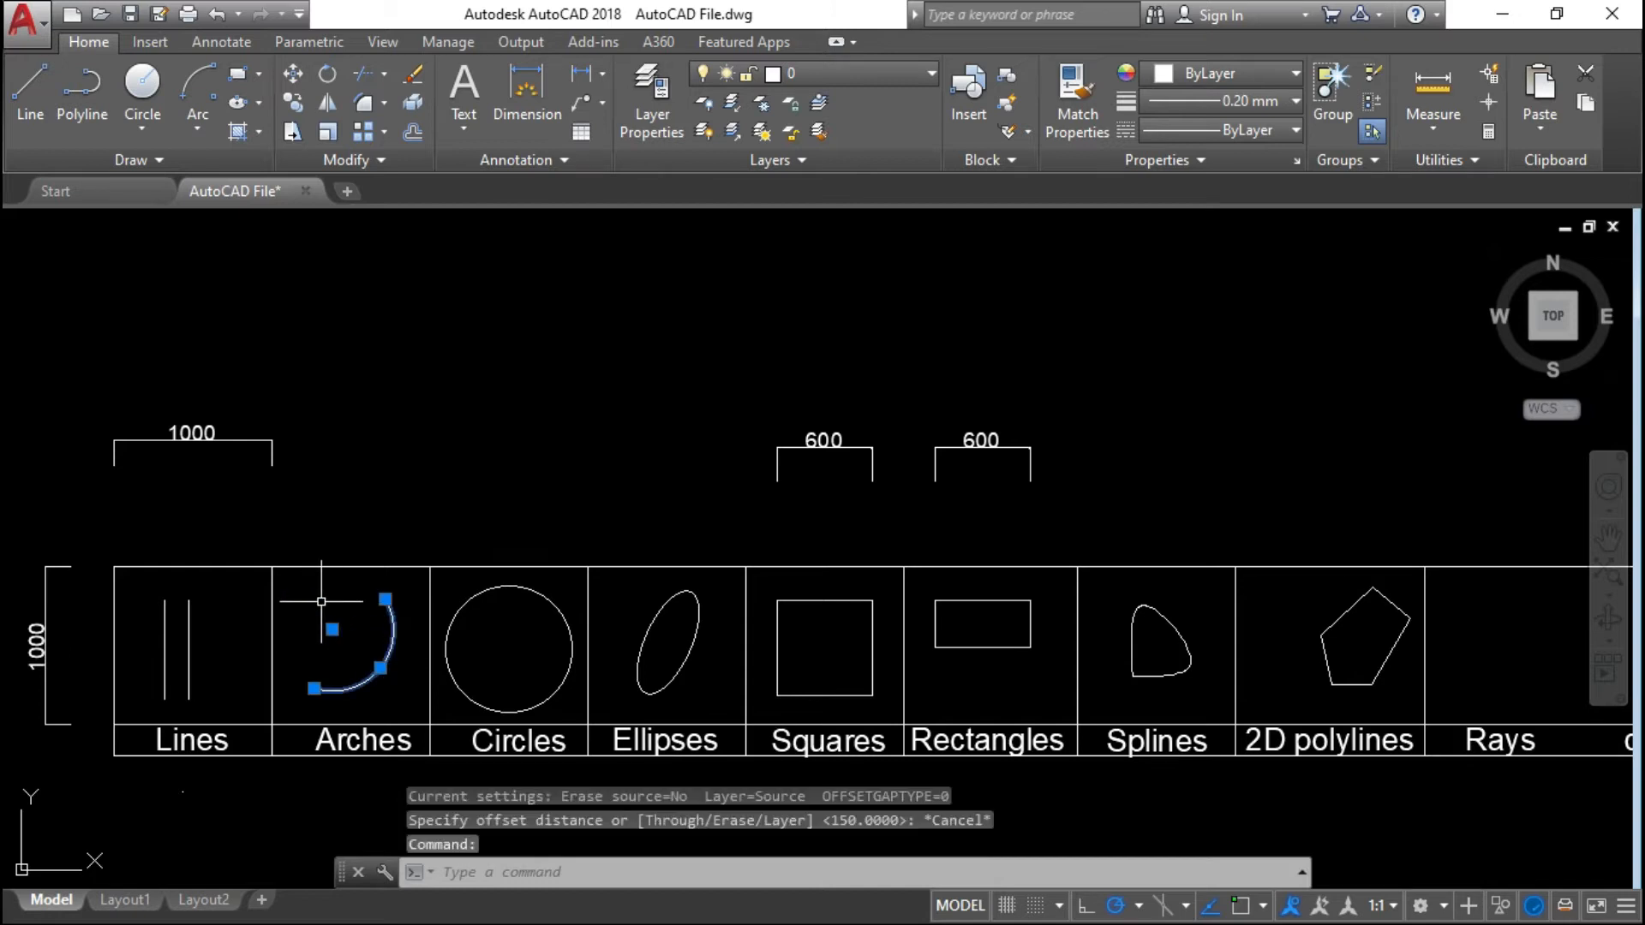
pyautogui.write('l')
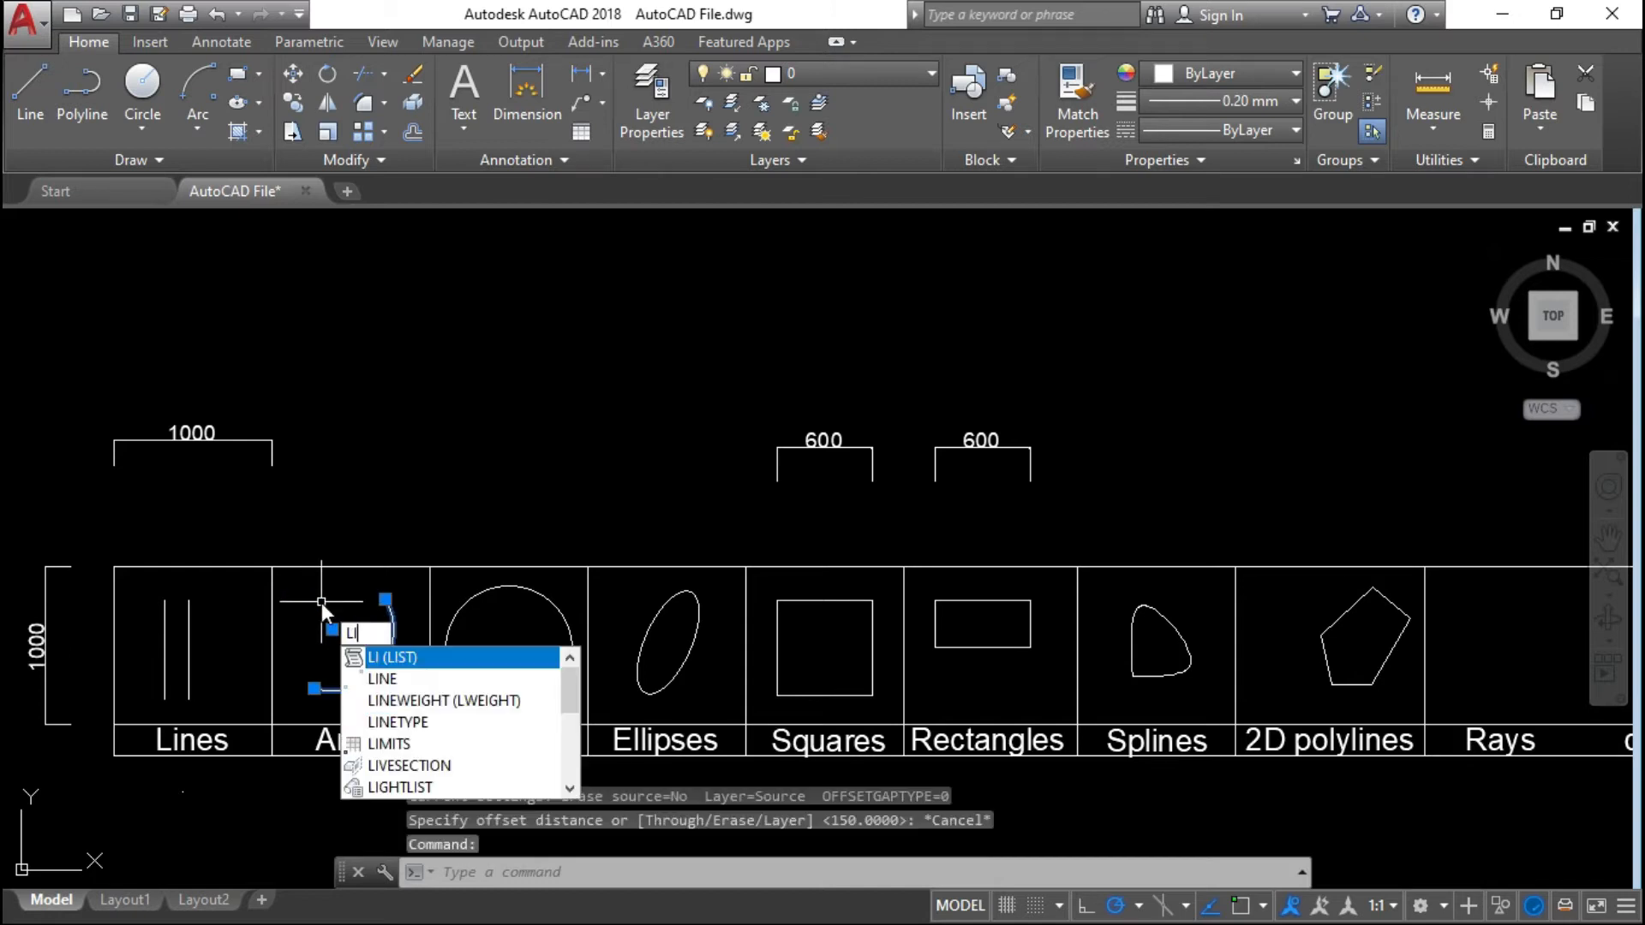
pyautogui.press('Escape')
pyautogui.press('Escape')
pyautogui.write('li')
pyautogui.press('Return')
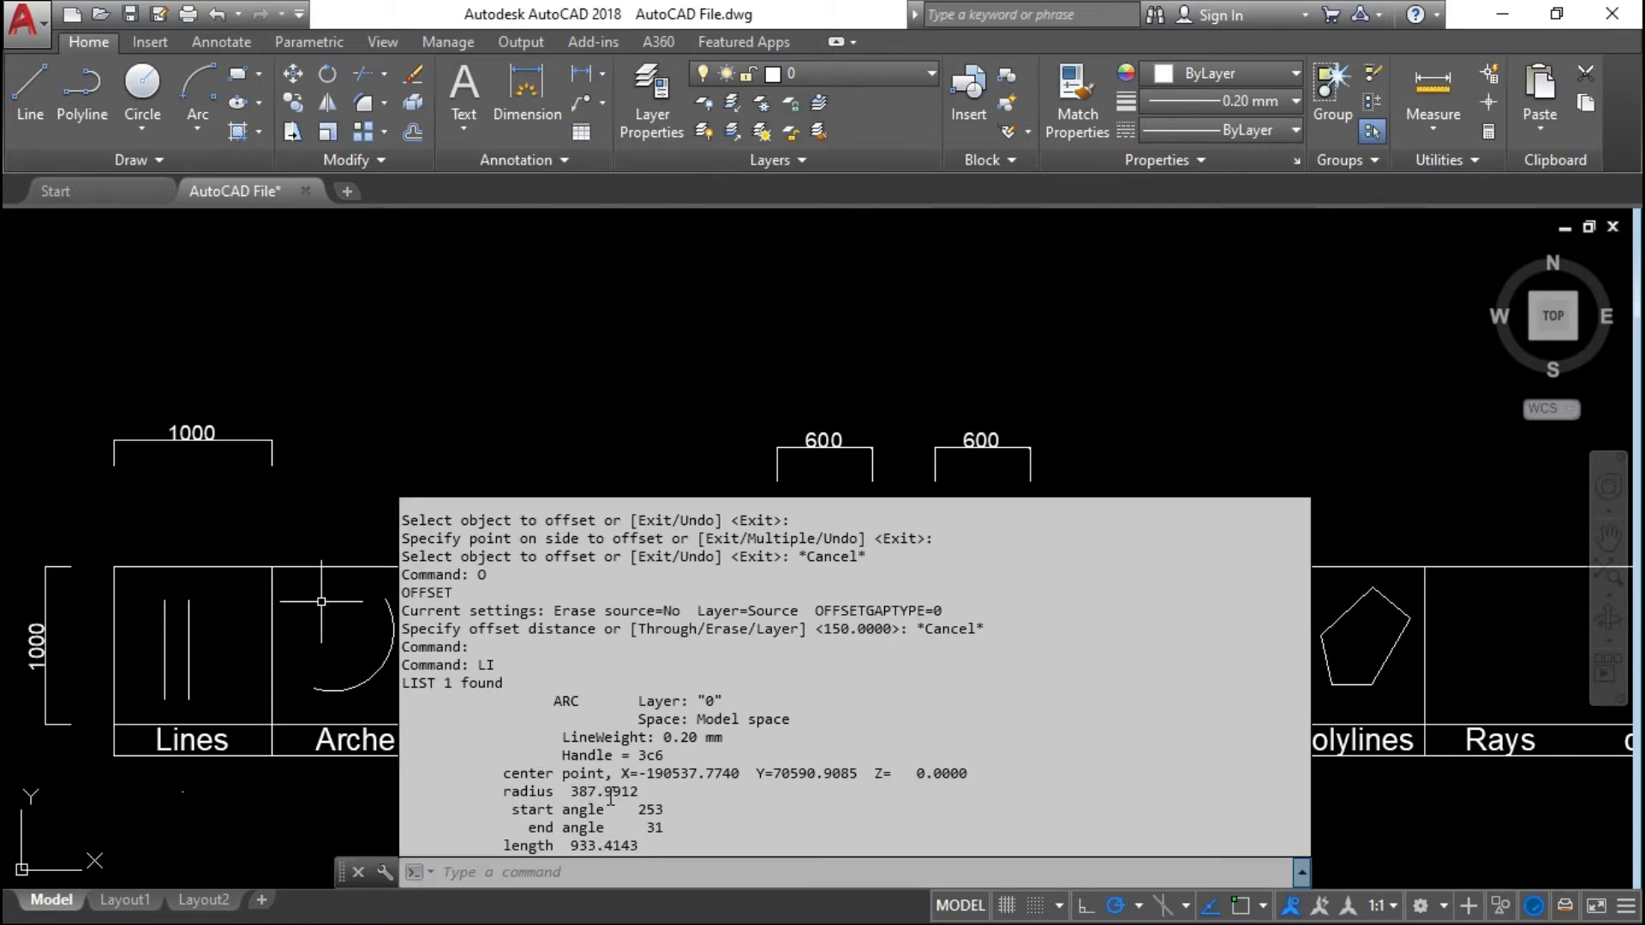
pyautogui.press('Escape')
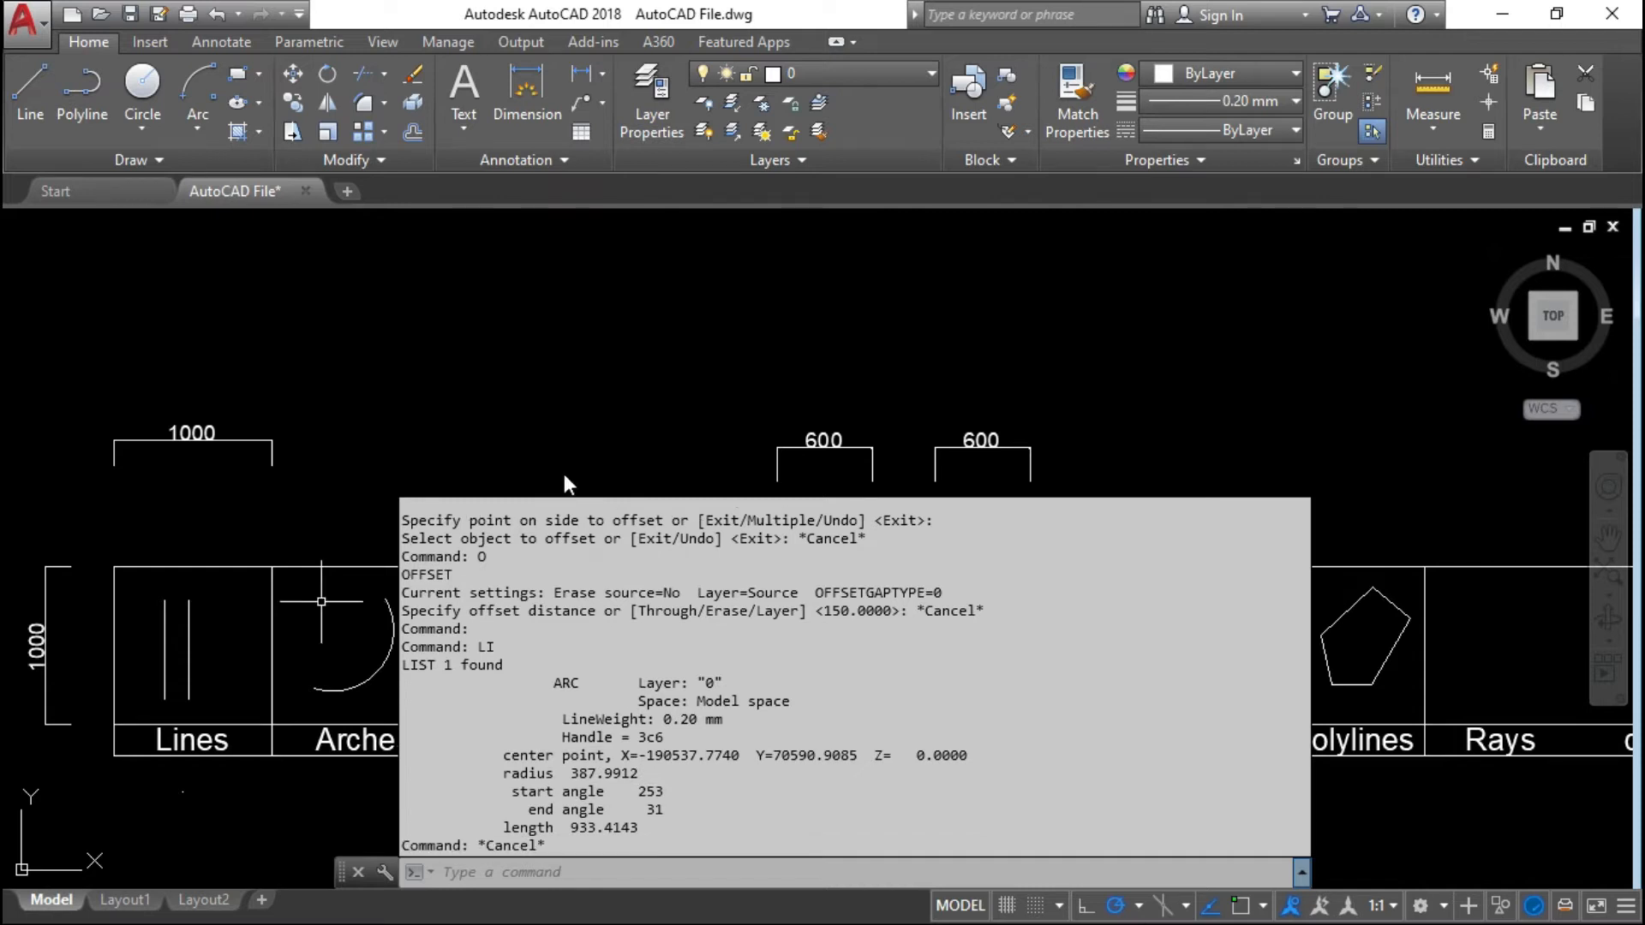
pyautogui.click(361, 461)
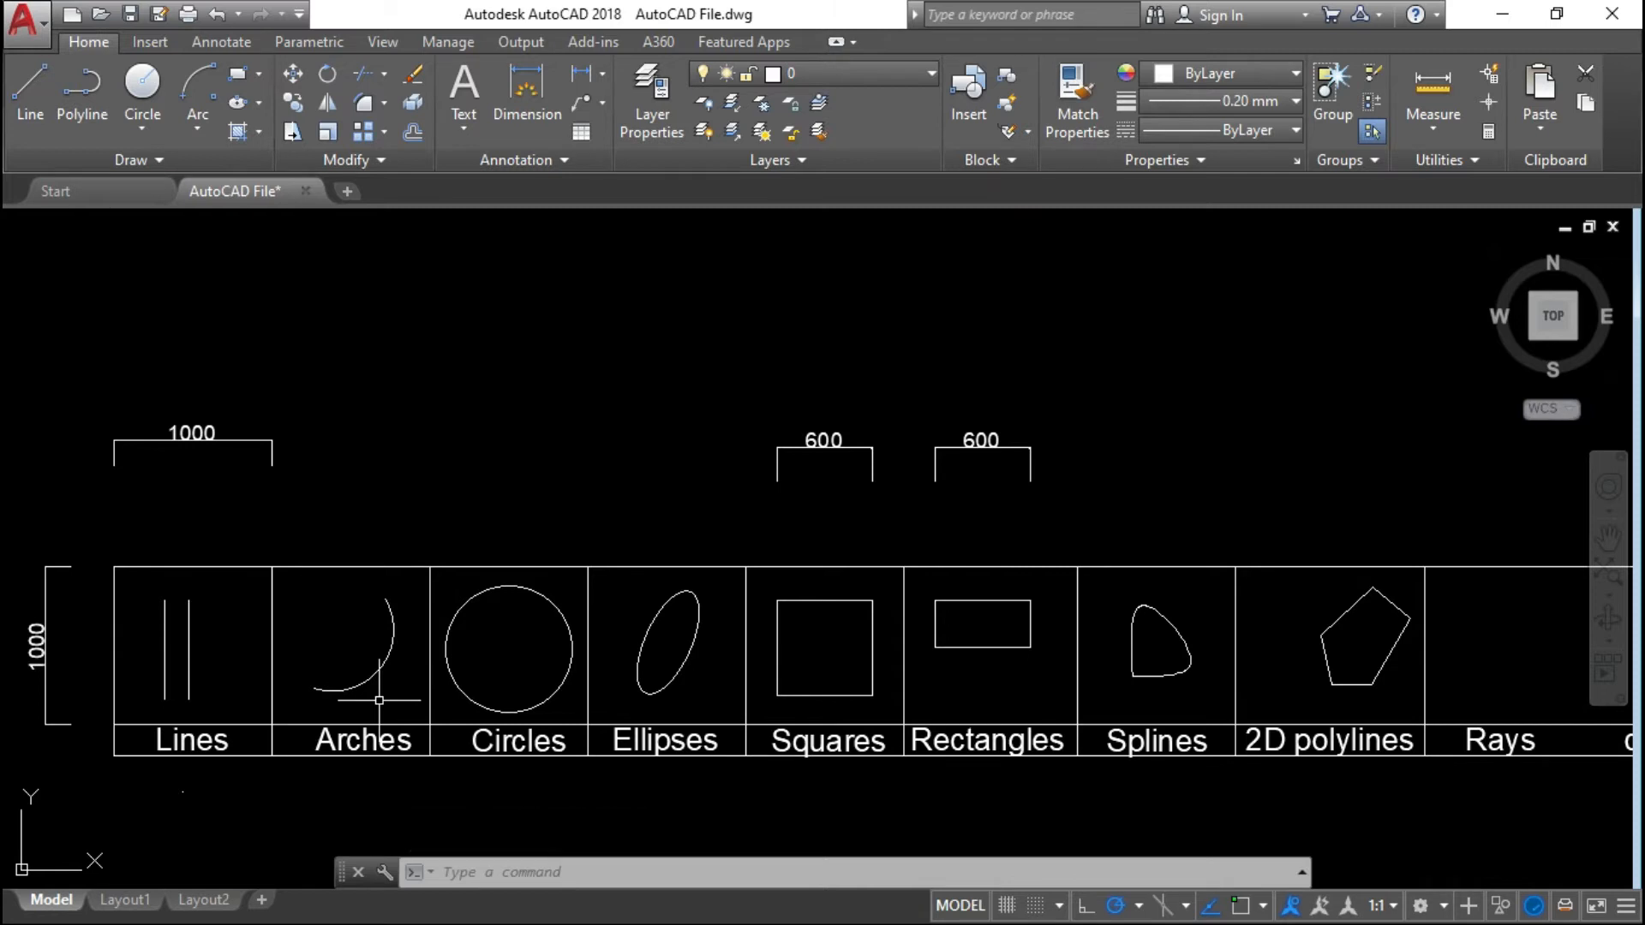
# - Set the offset distance to 388 and try to offset the arc in the Arches cell toward its inner side
pyautogui.write('o')
pyautogui.press('Return')
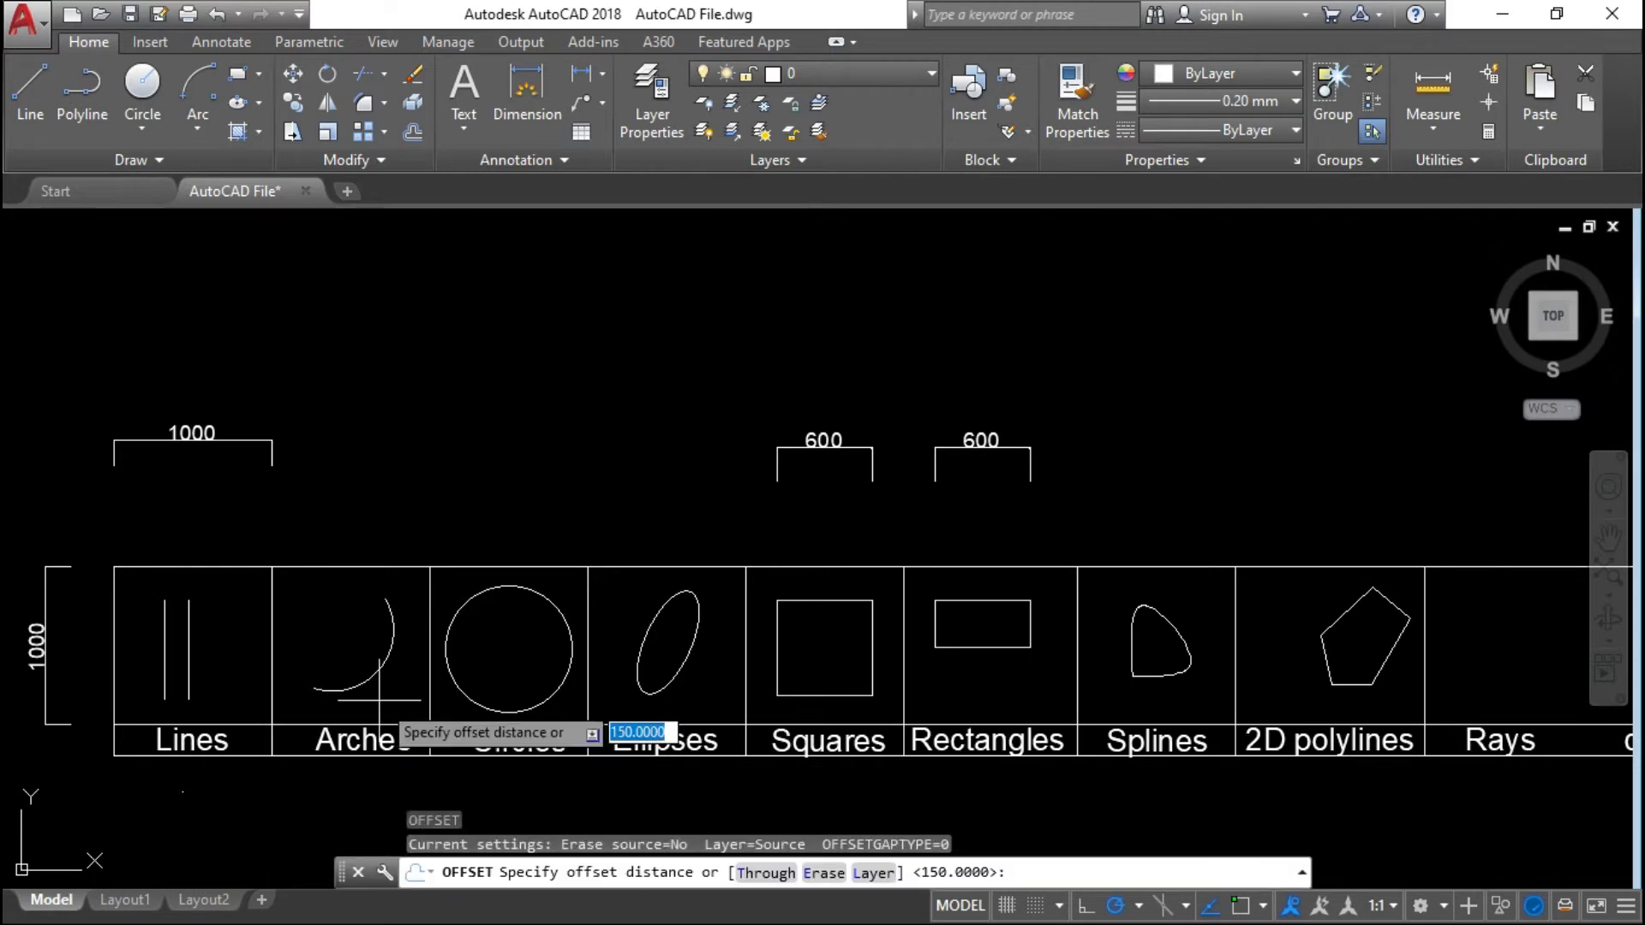
pyautogui.write('388')
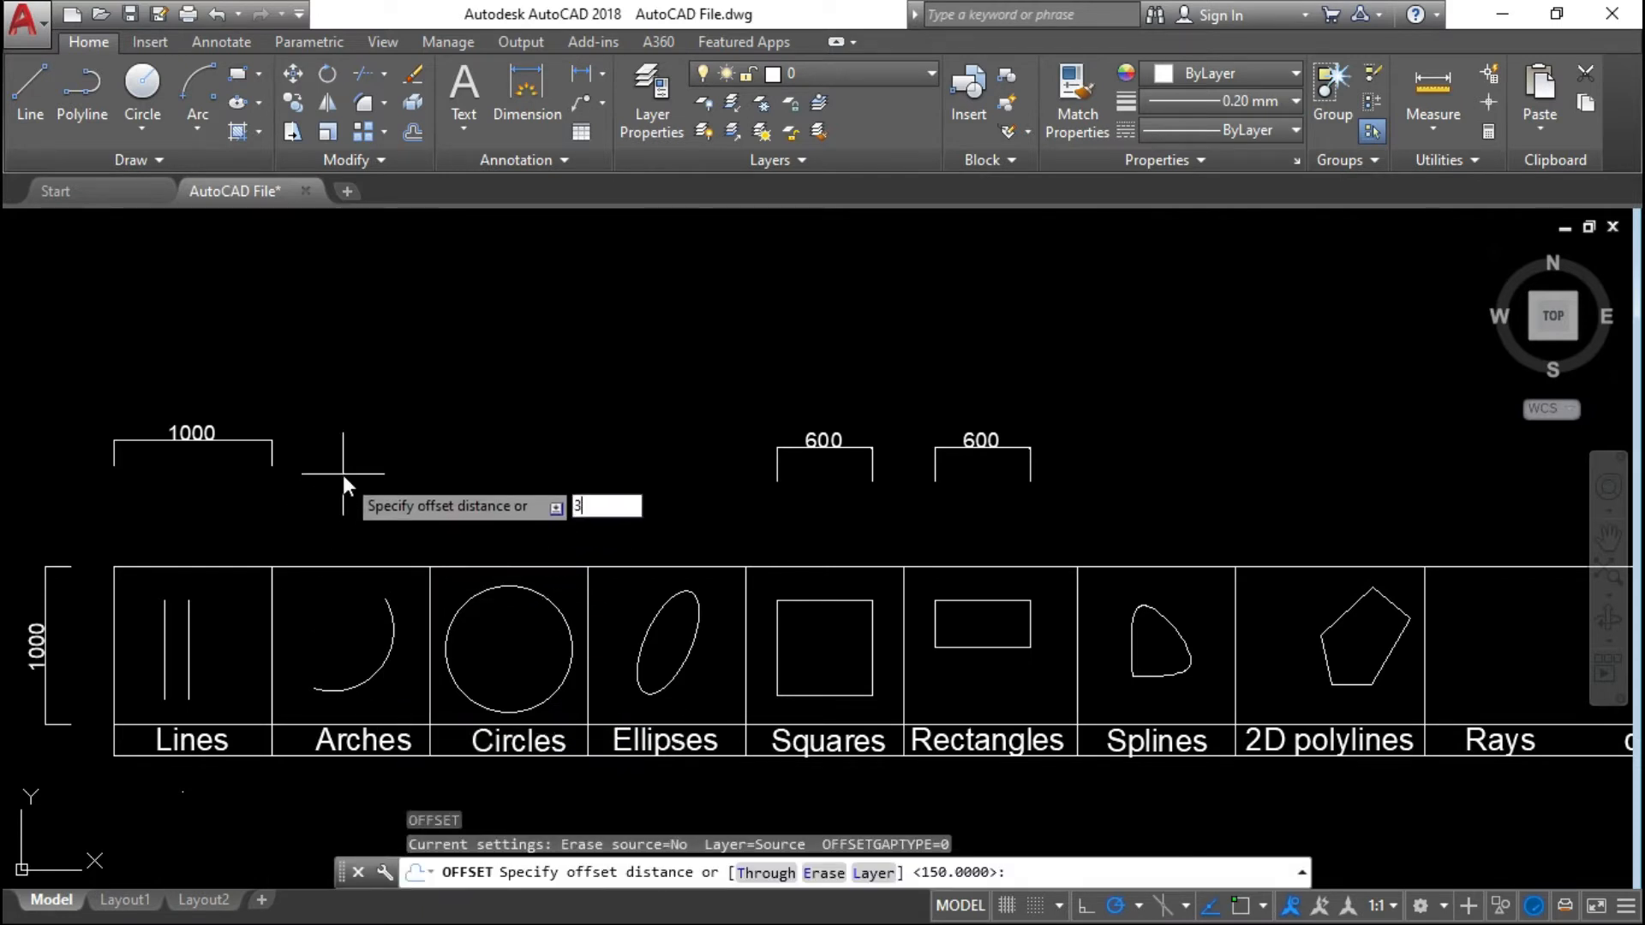
pyautogui.press('Return')
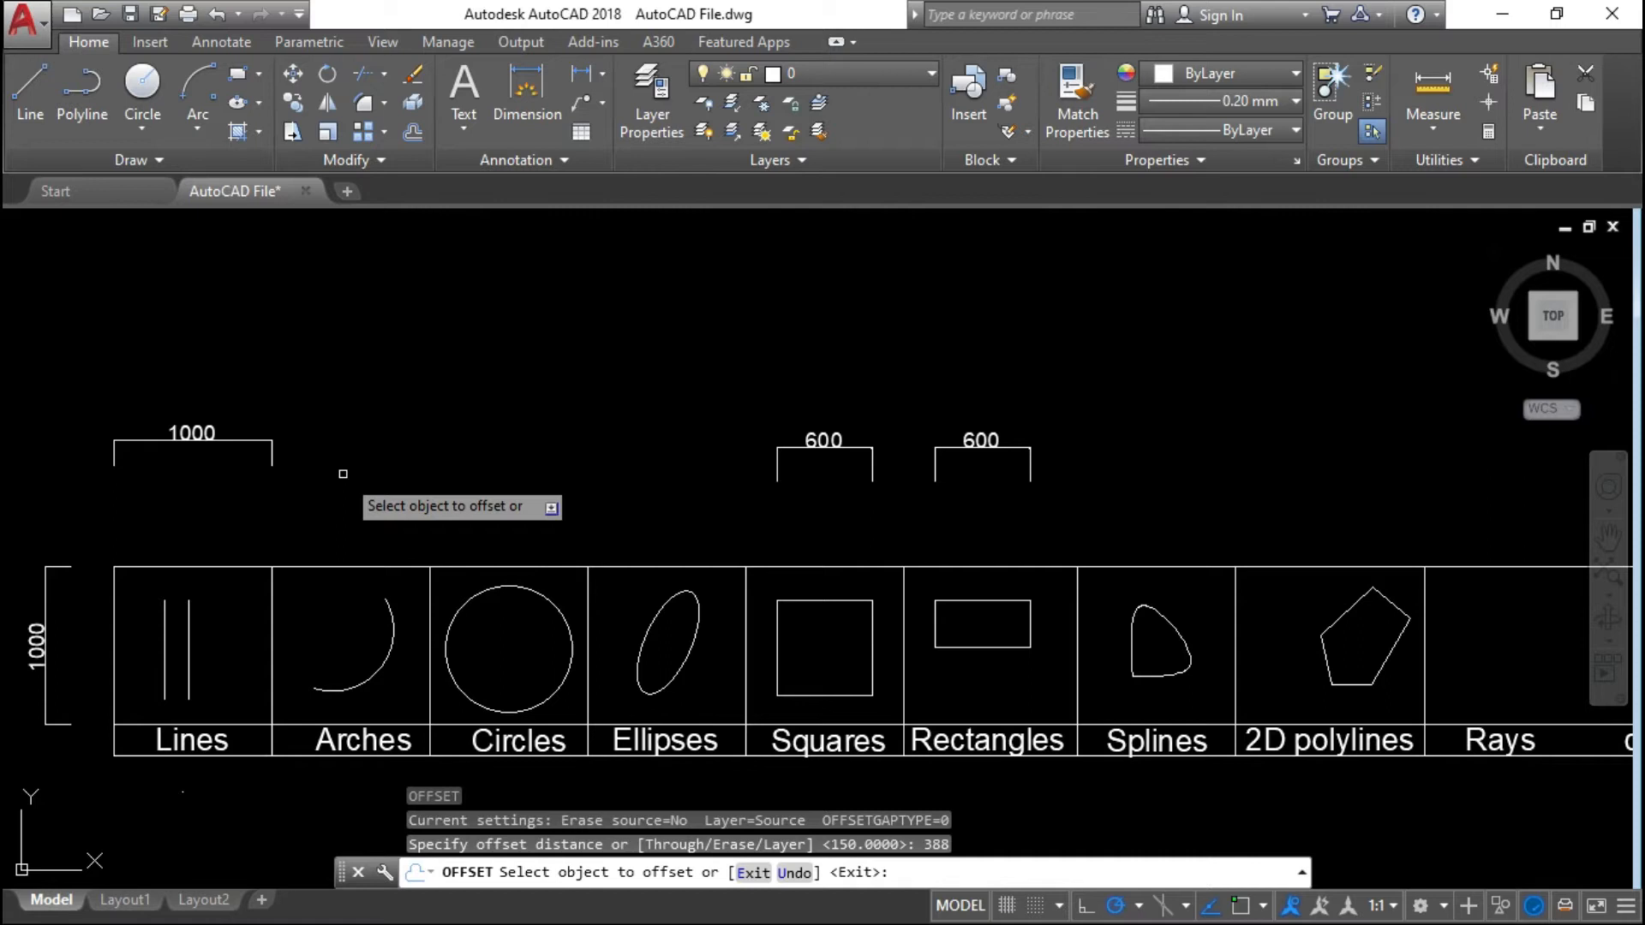
pyautogui.click(384, 663)
pyautogui.click(356, 614)
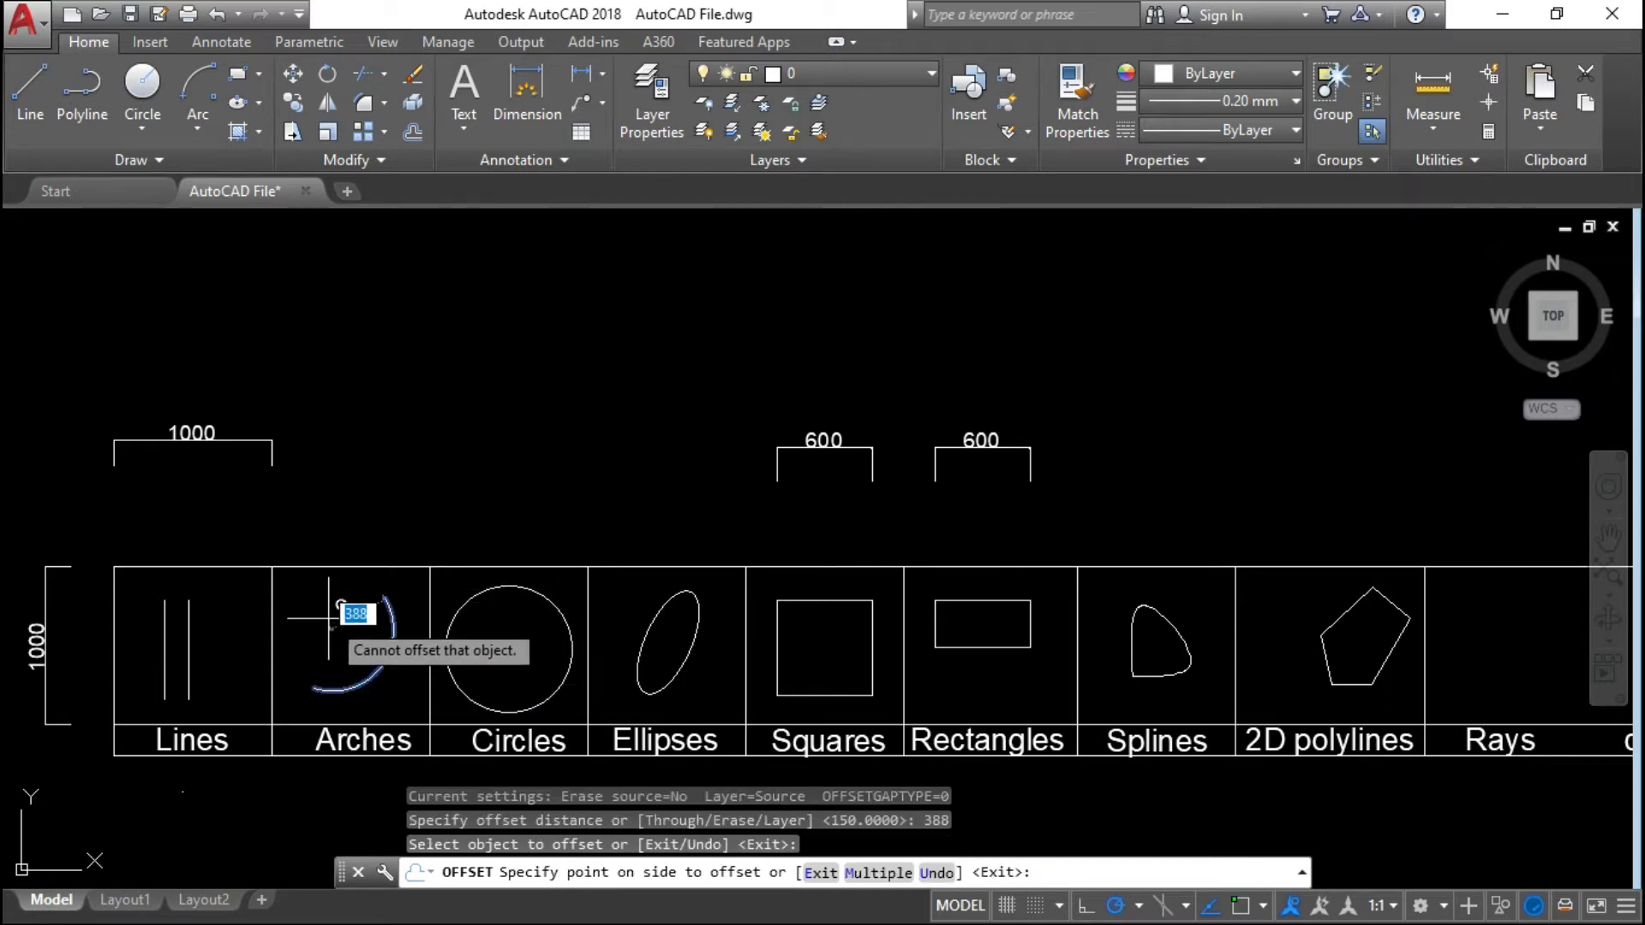
pyautogui.click(377, 670)
pyautogui.click(302, 602)
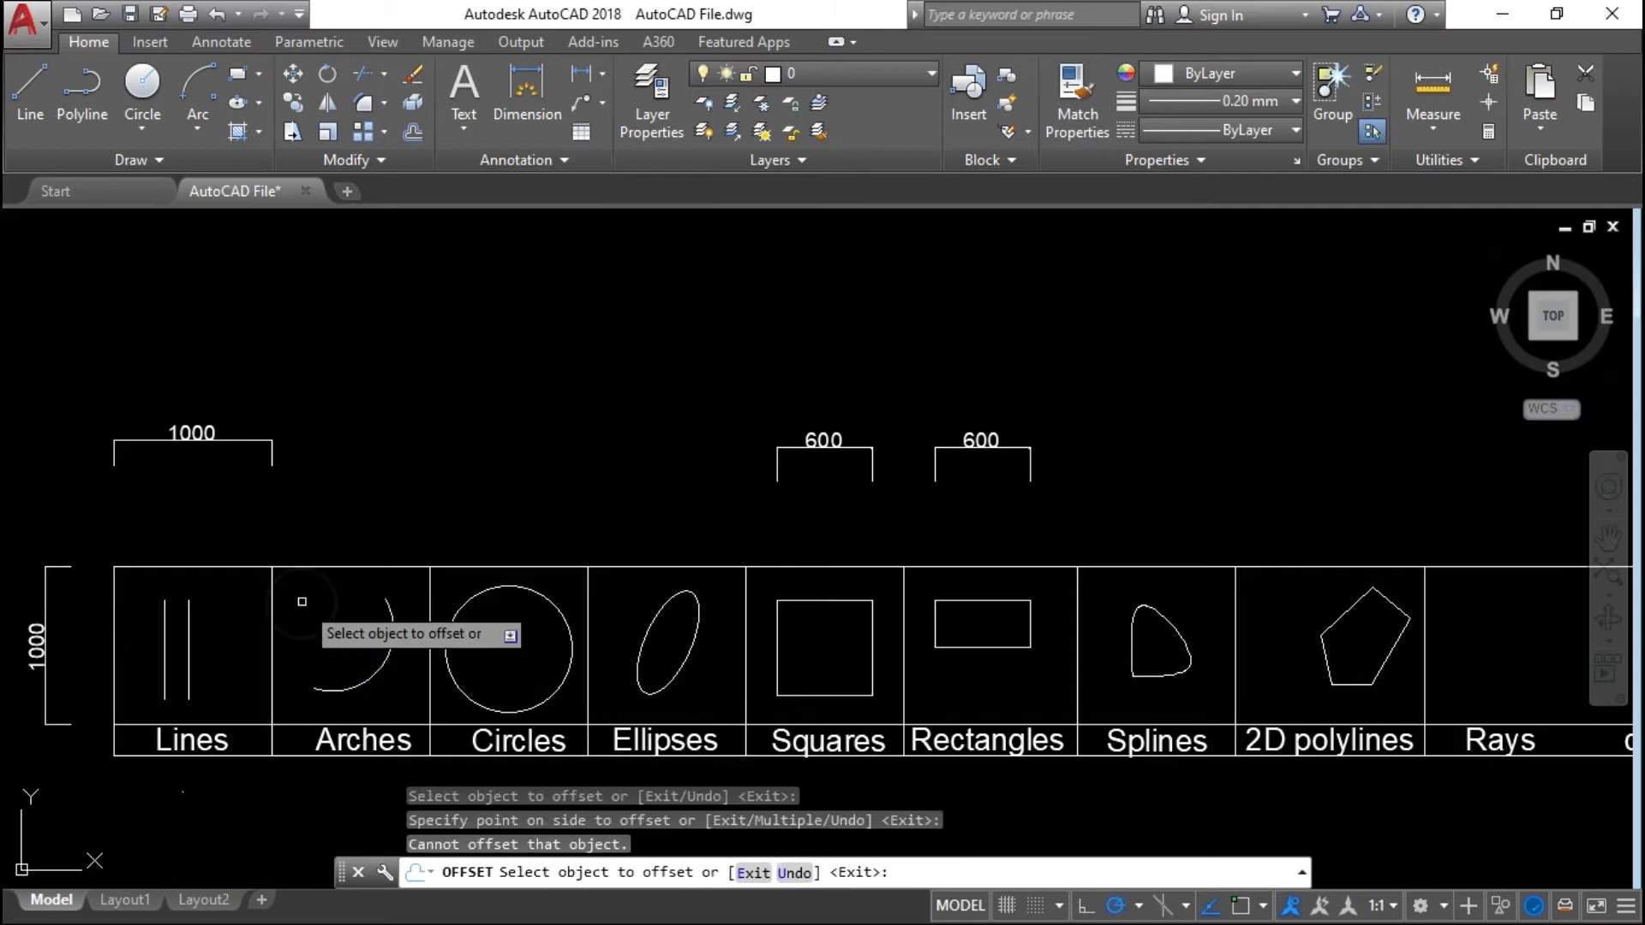
# - Offset the arc in the Arches cell by 388 toward its outer side and end the command
pyautogui.click(377, 678)
pyautogui.click(442, 698)
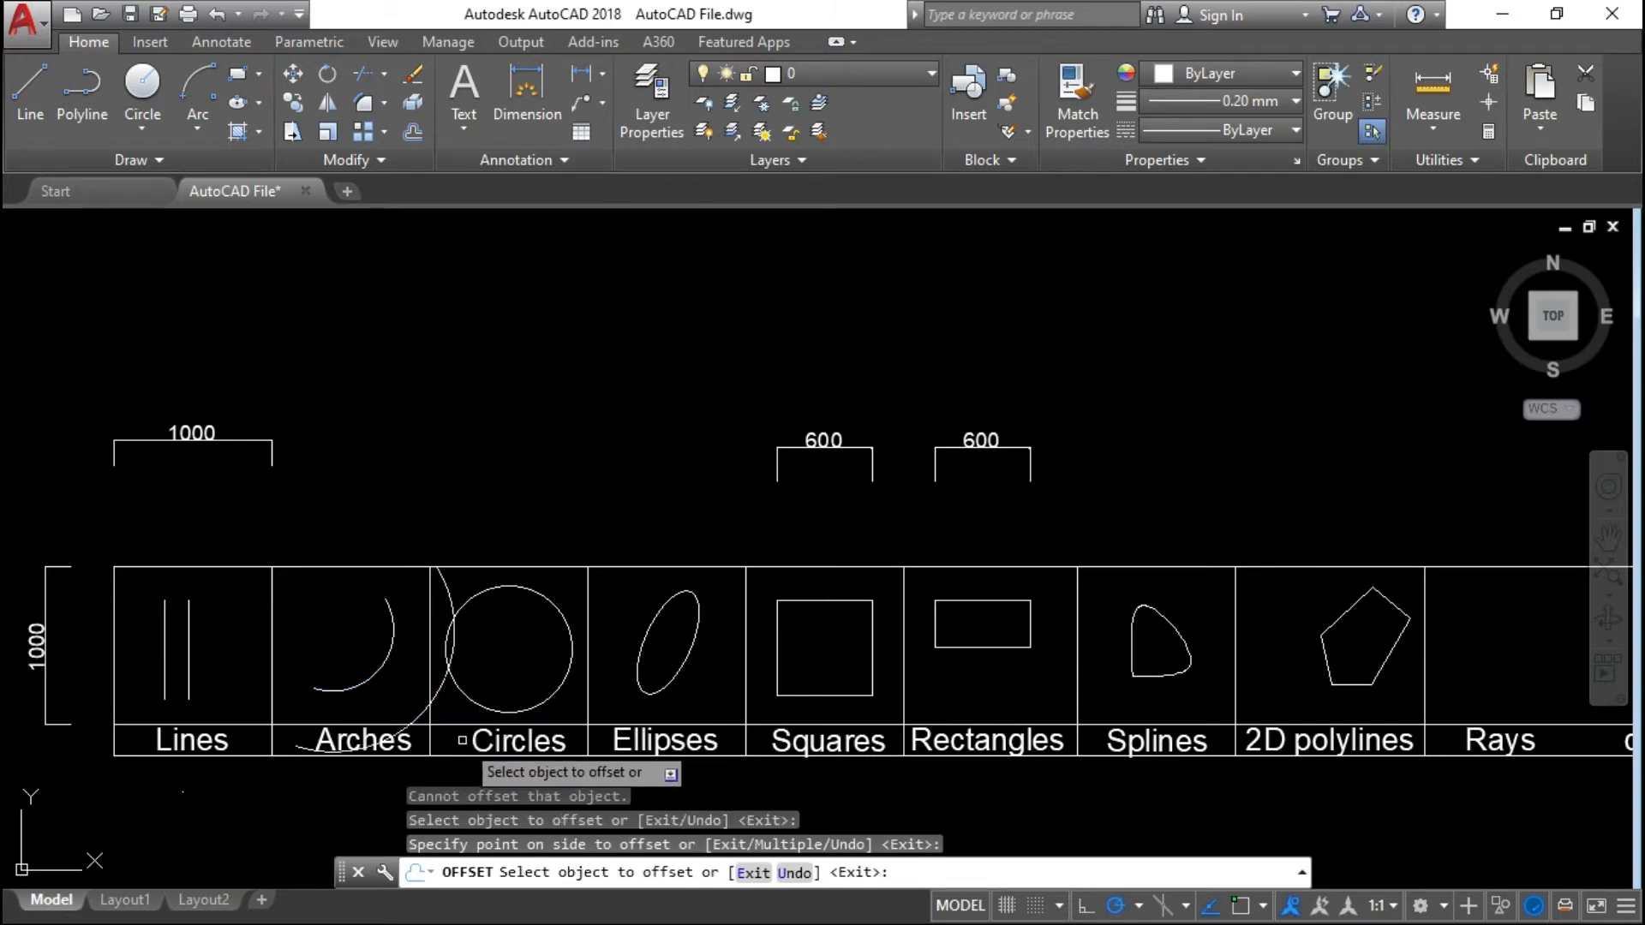
pyautogui.press('Escape')
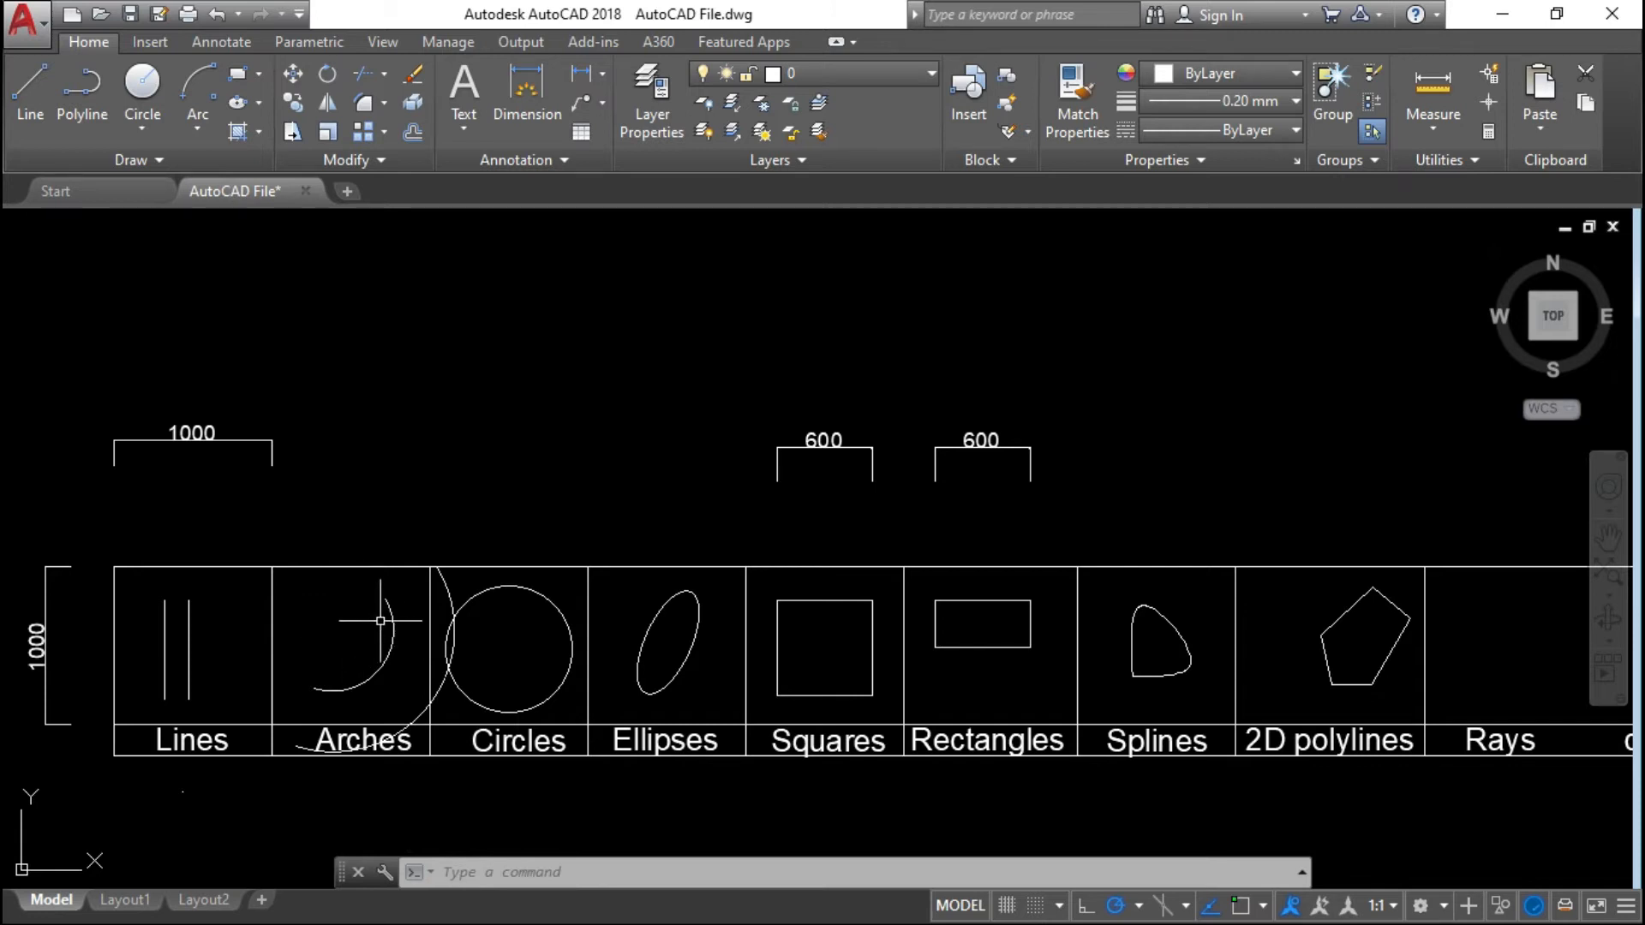
# - Erase the larger offset arc that extends from the Arches cell into the Circles cell
pyautogui.click(381, 656)
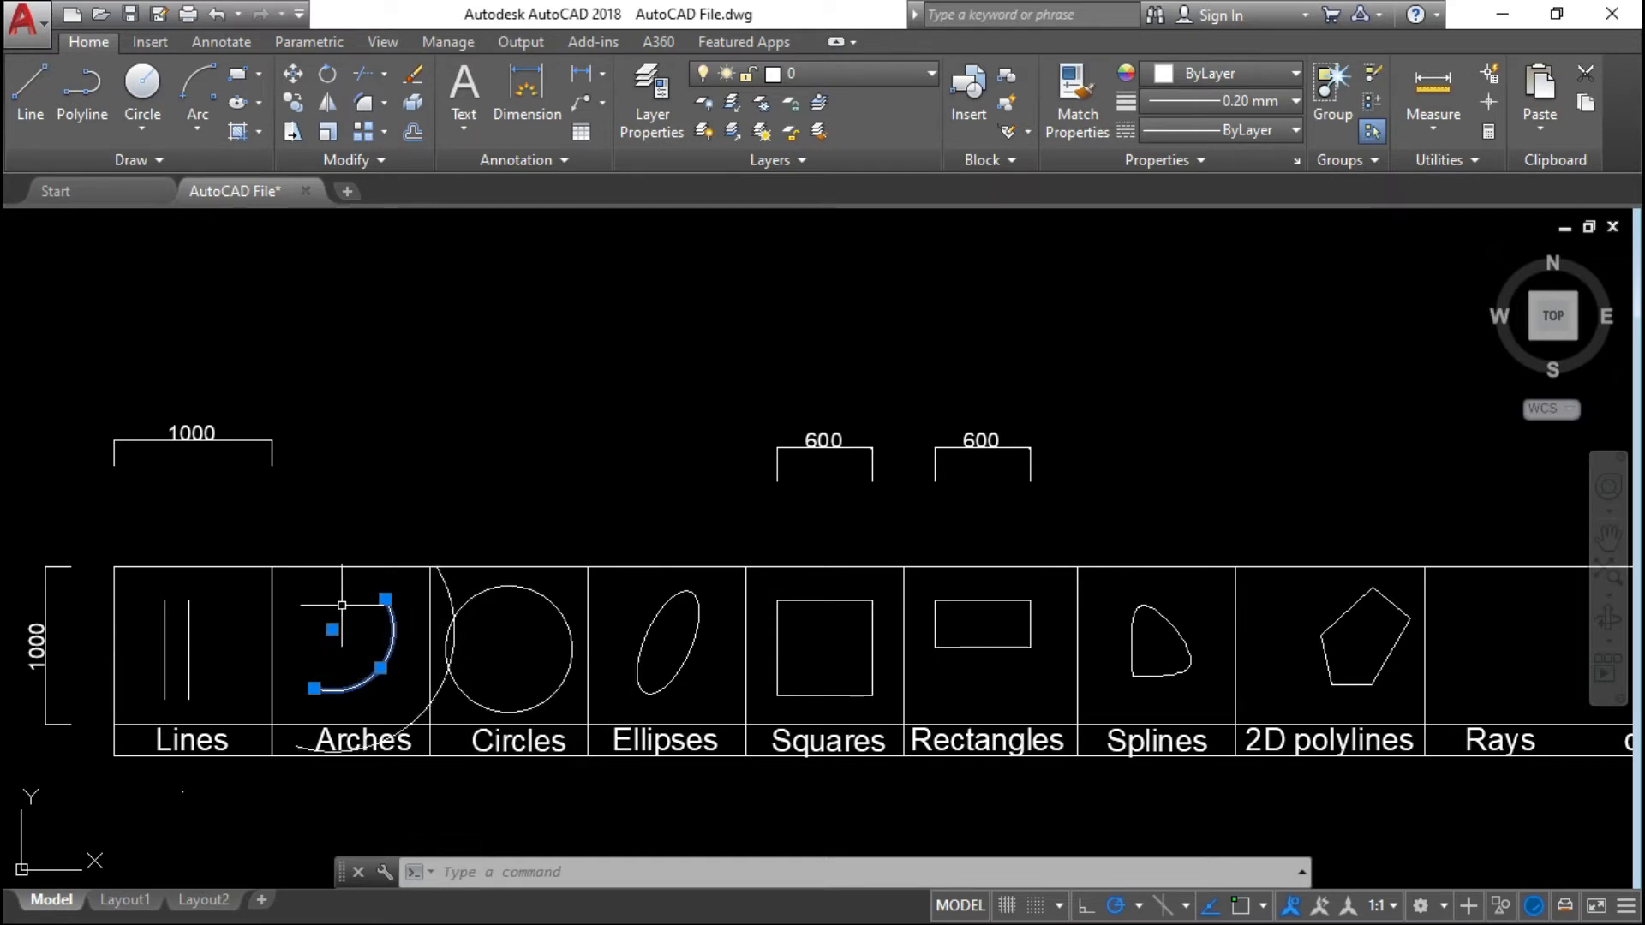
pyautogui.press('Escape')
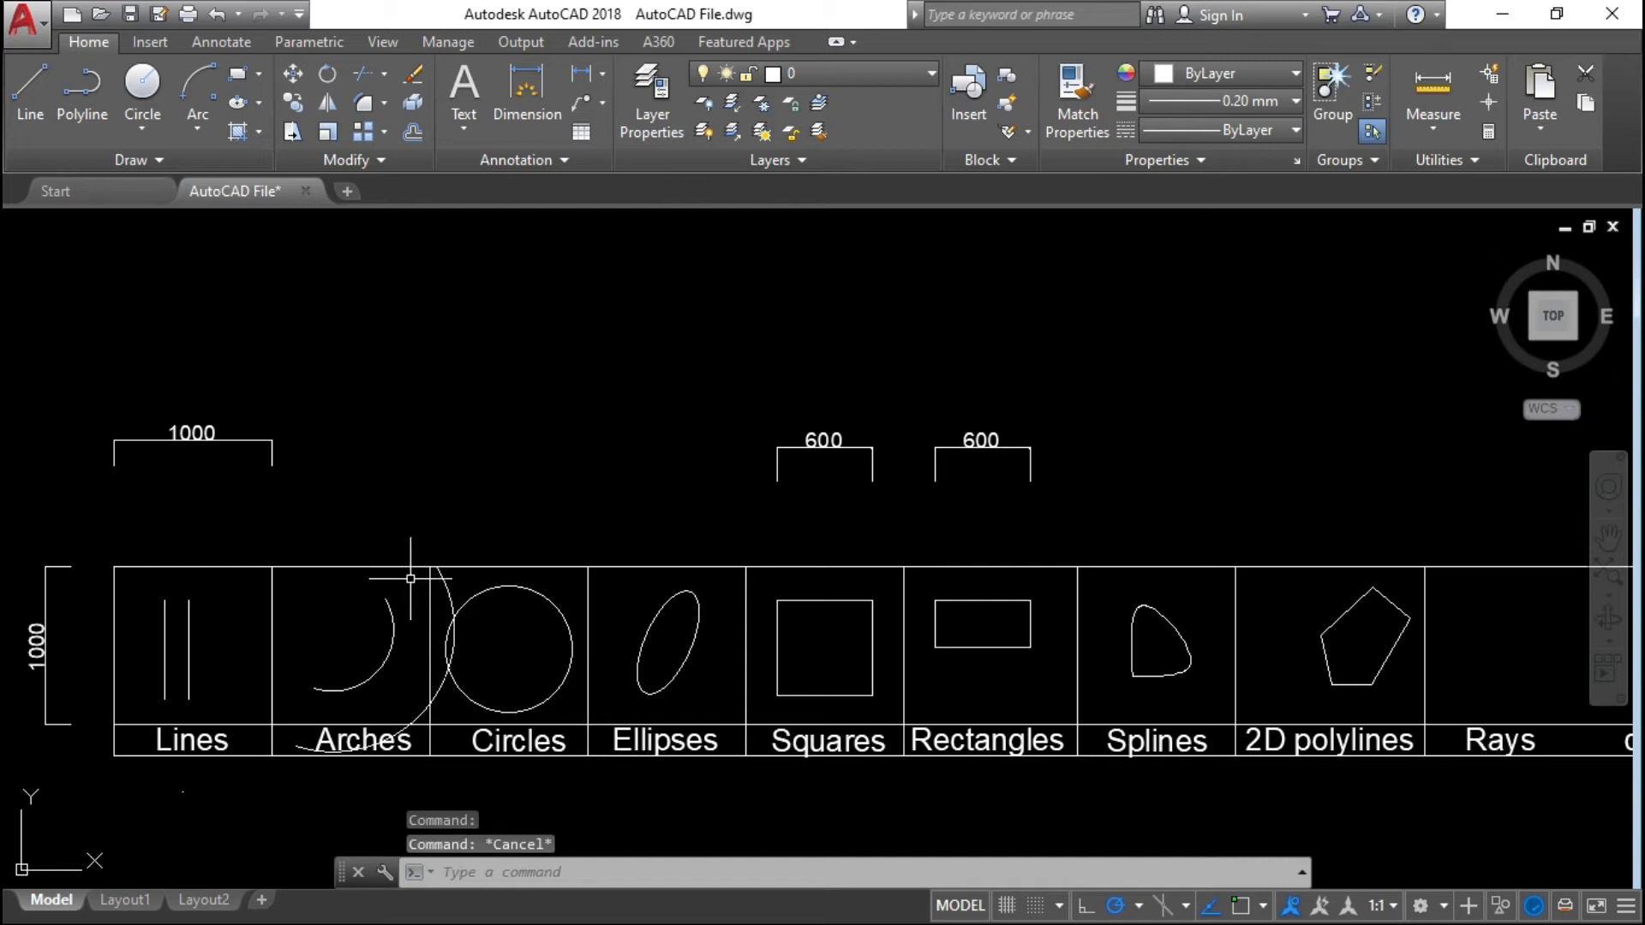
pyautogui.click(445, 576)
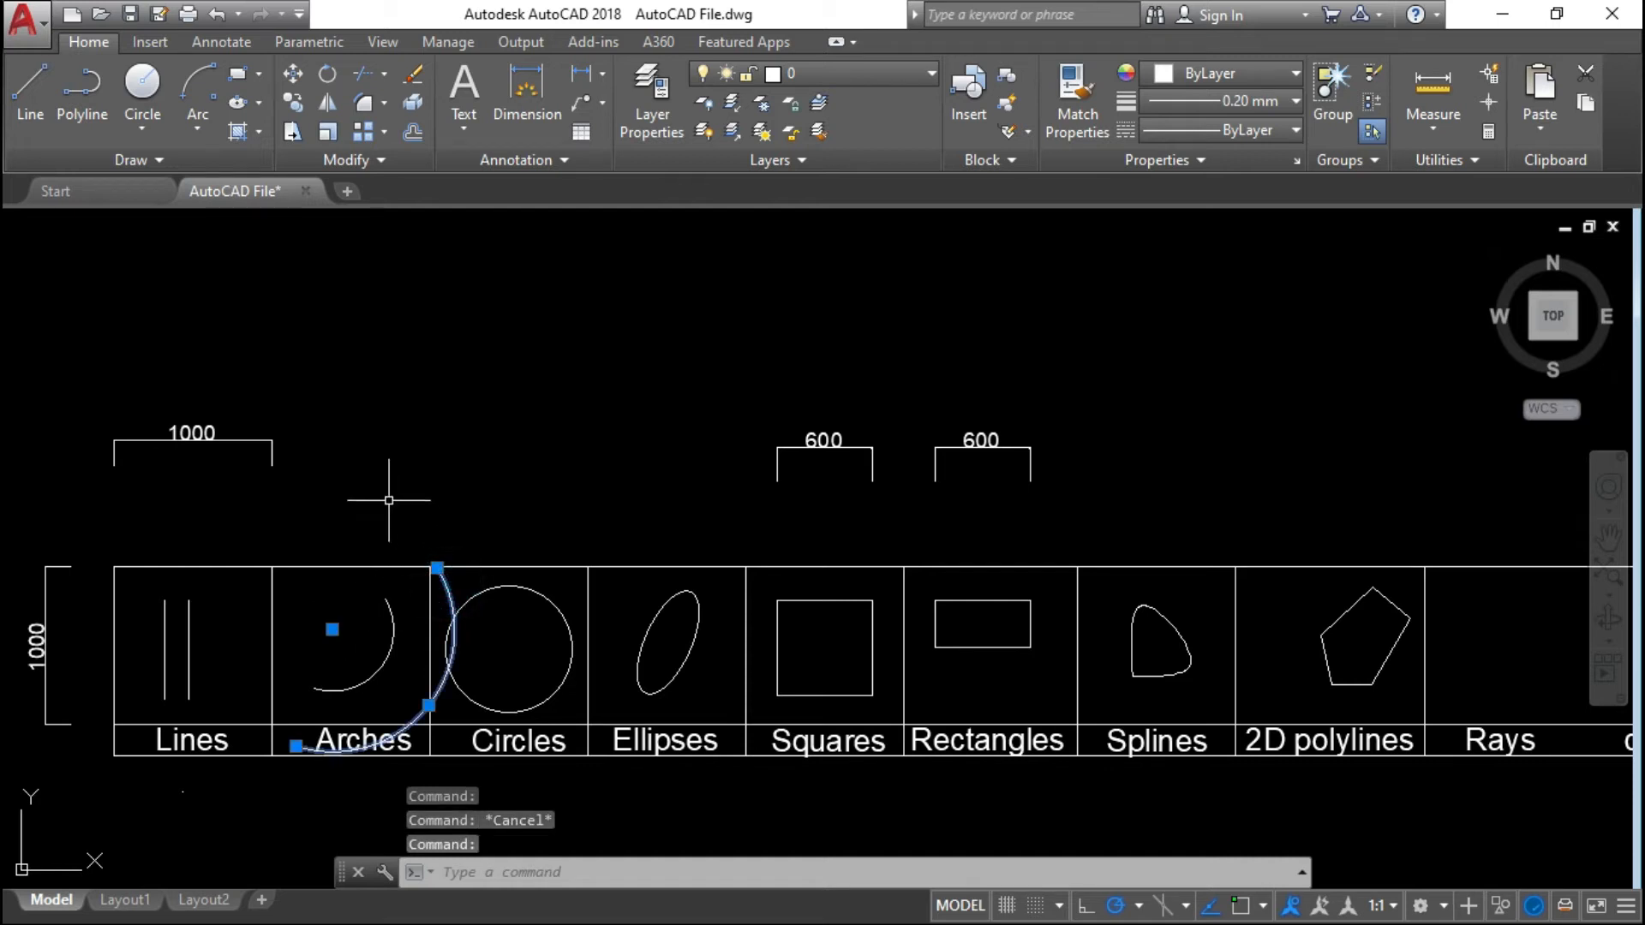
pyautogui.press('Delete')
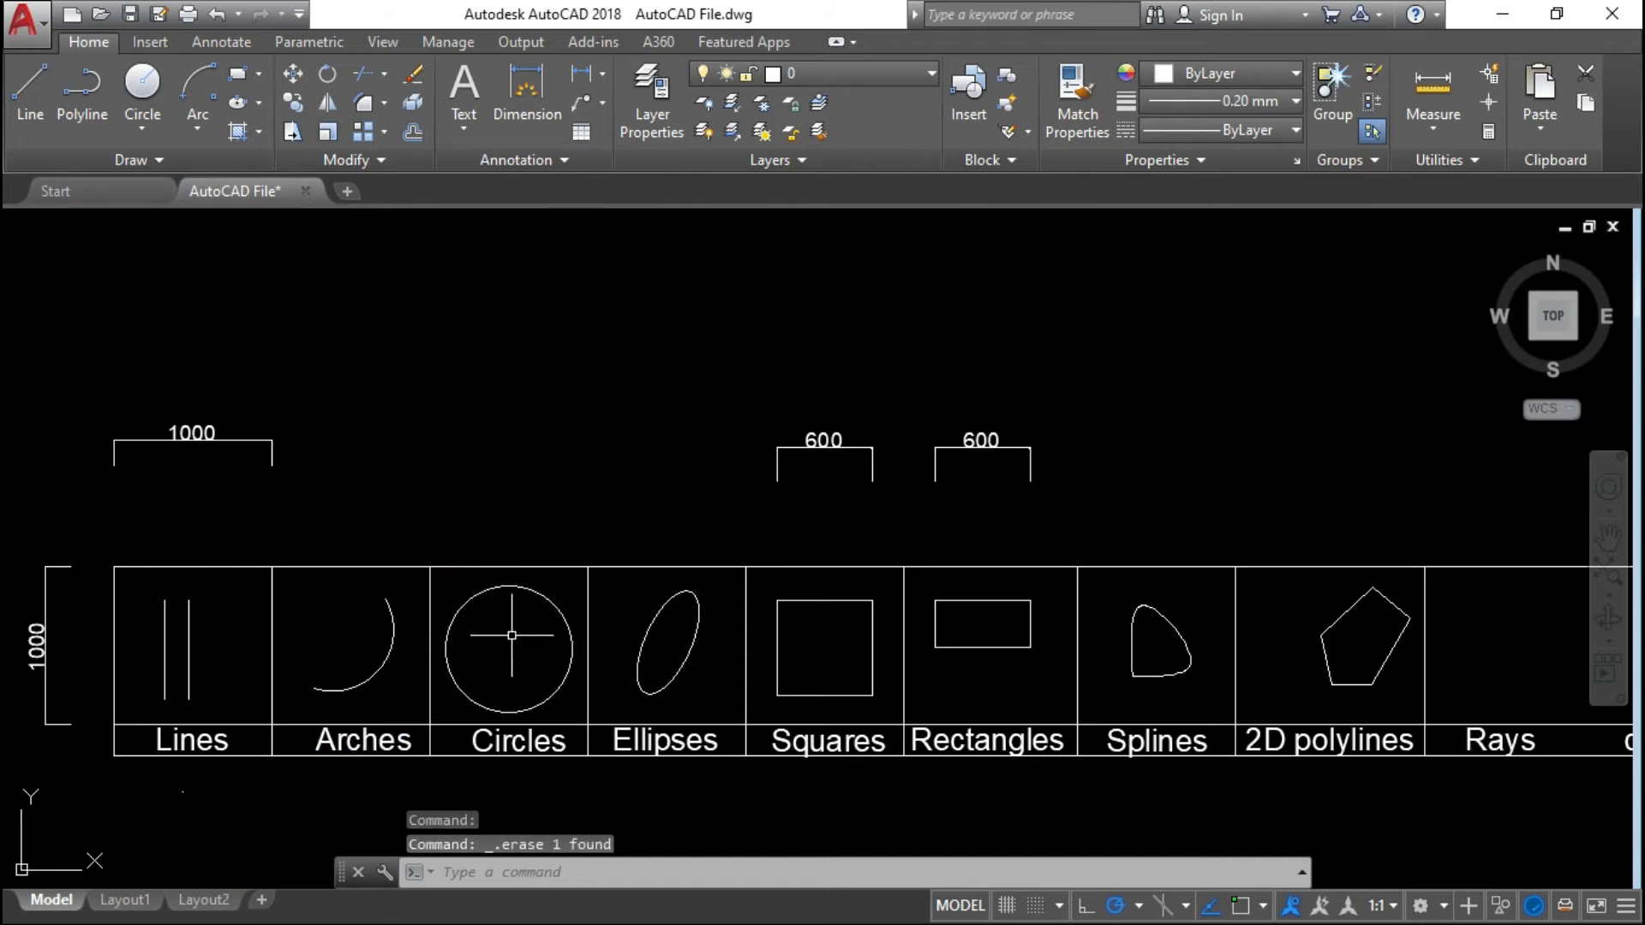
# - List the properties of the circle in the Circles cell to check its radius, and close the listing
pyautogui.click(553, 605)
pyautogui.write('list')
pyautogui.press('Return')
pyautogui.click(551, 598)
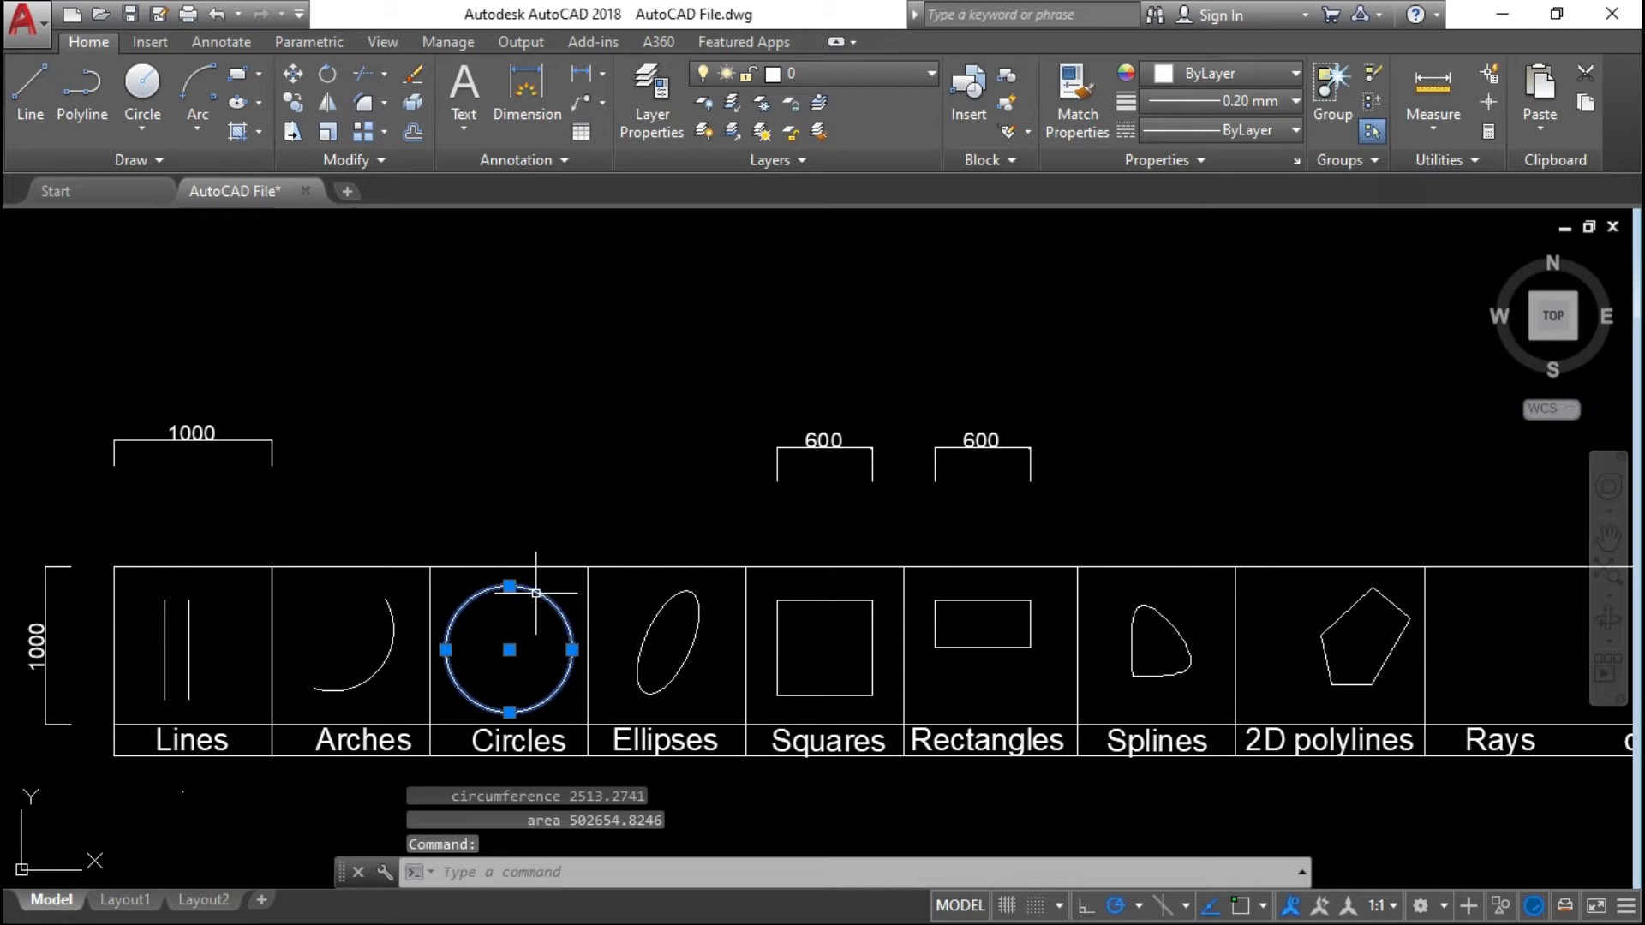
pyautogui.write('LI')
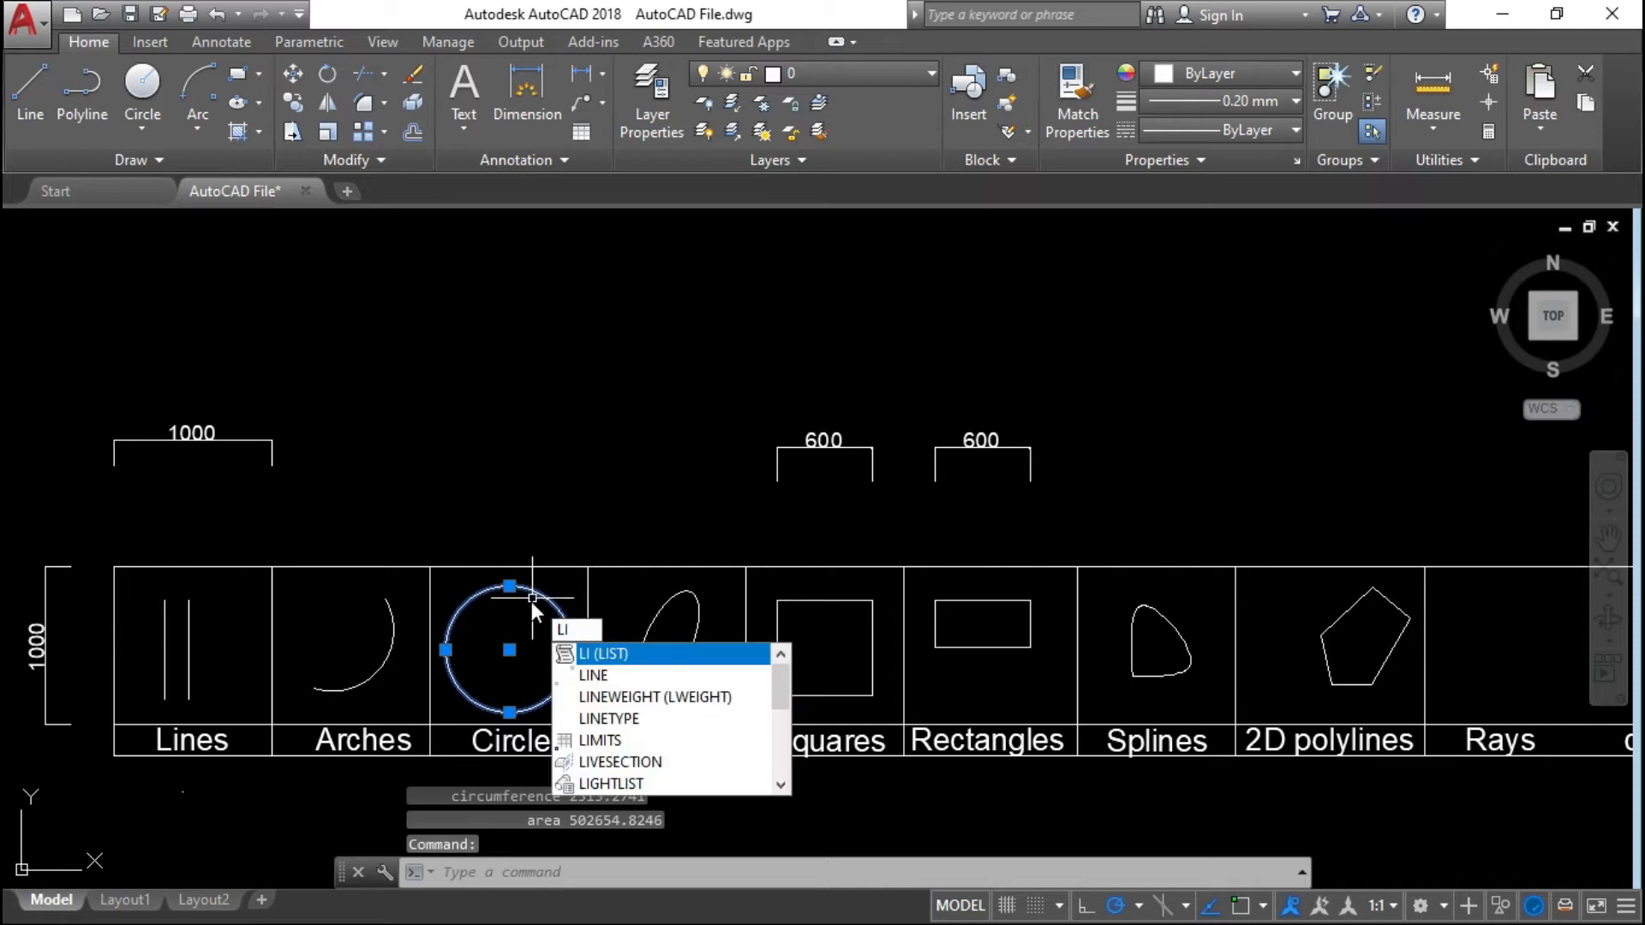
pyautogui.press('Return')
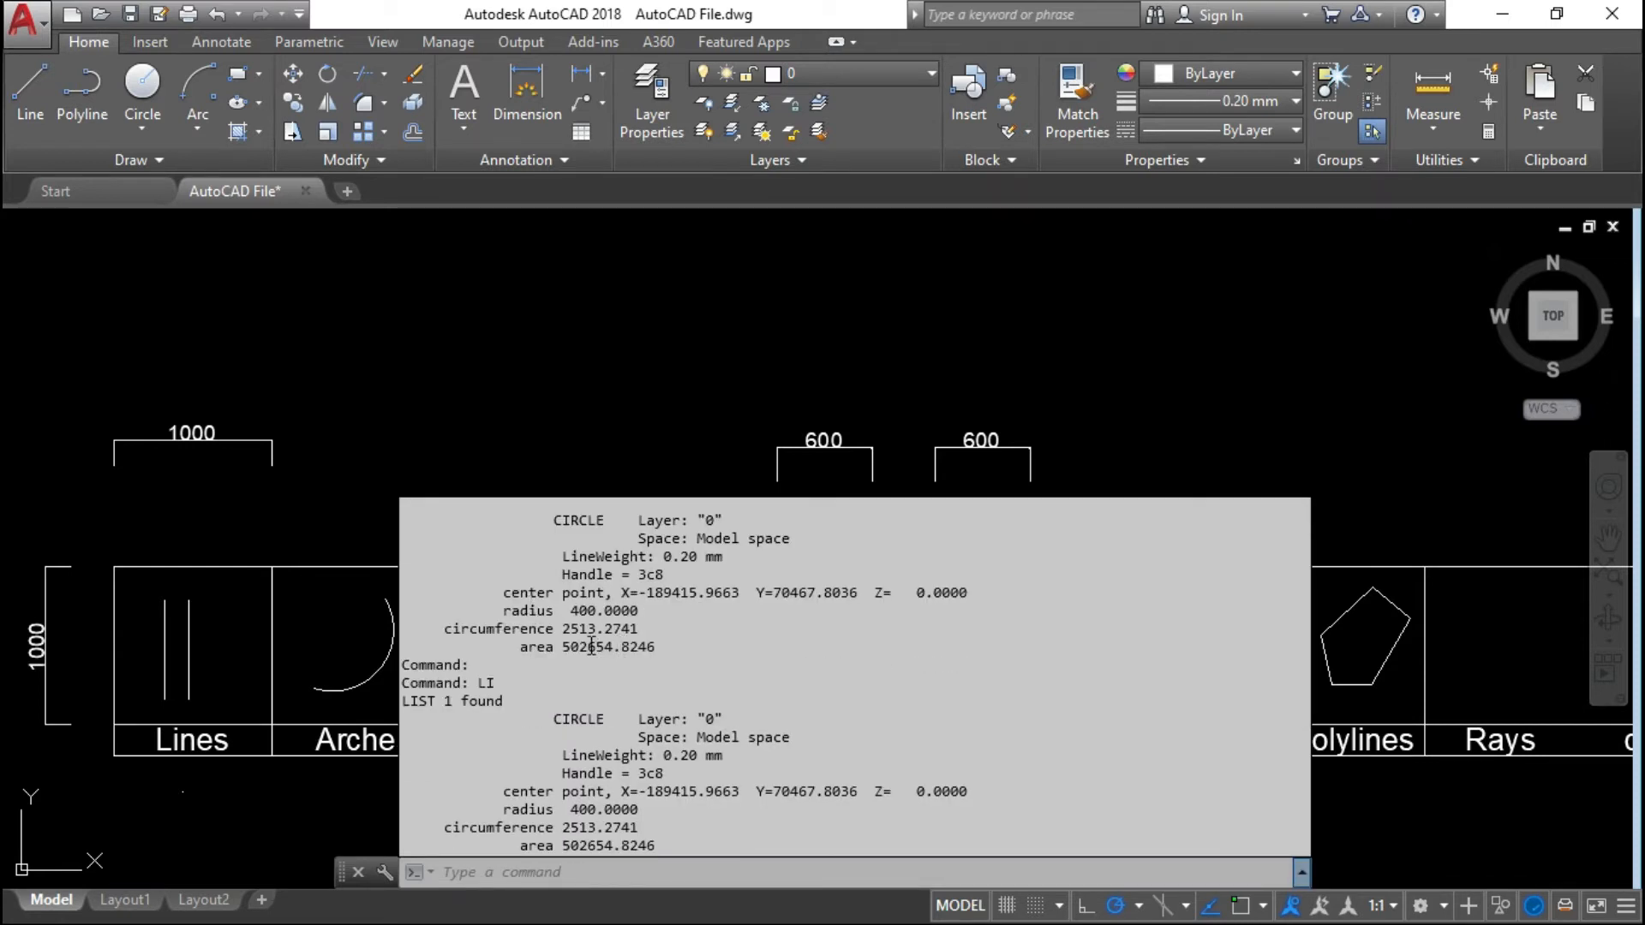
pyautogui.press('F2')
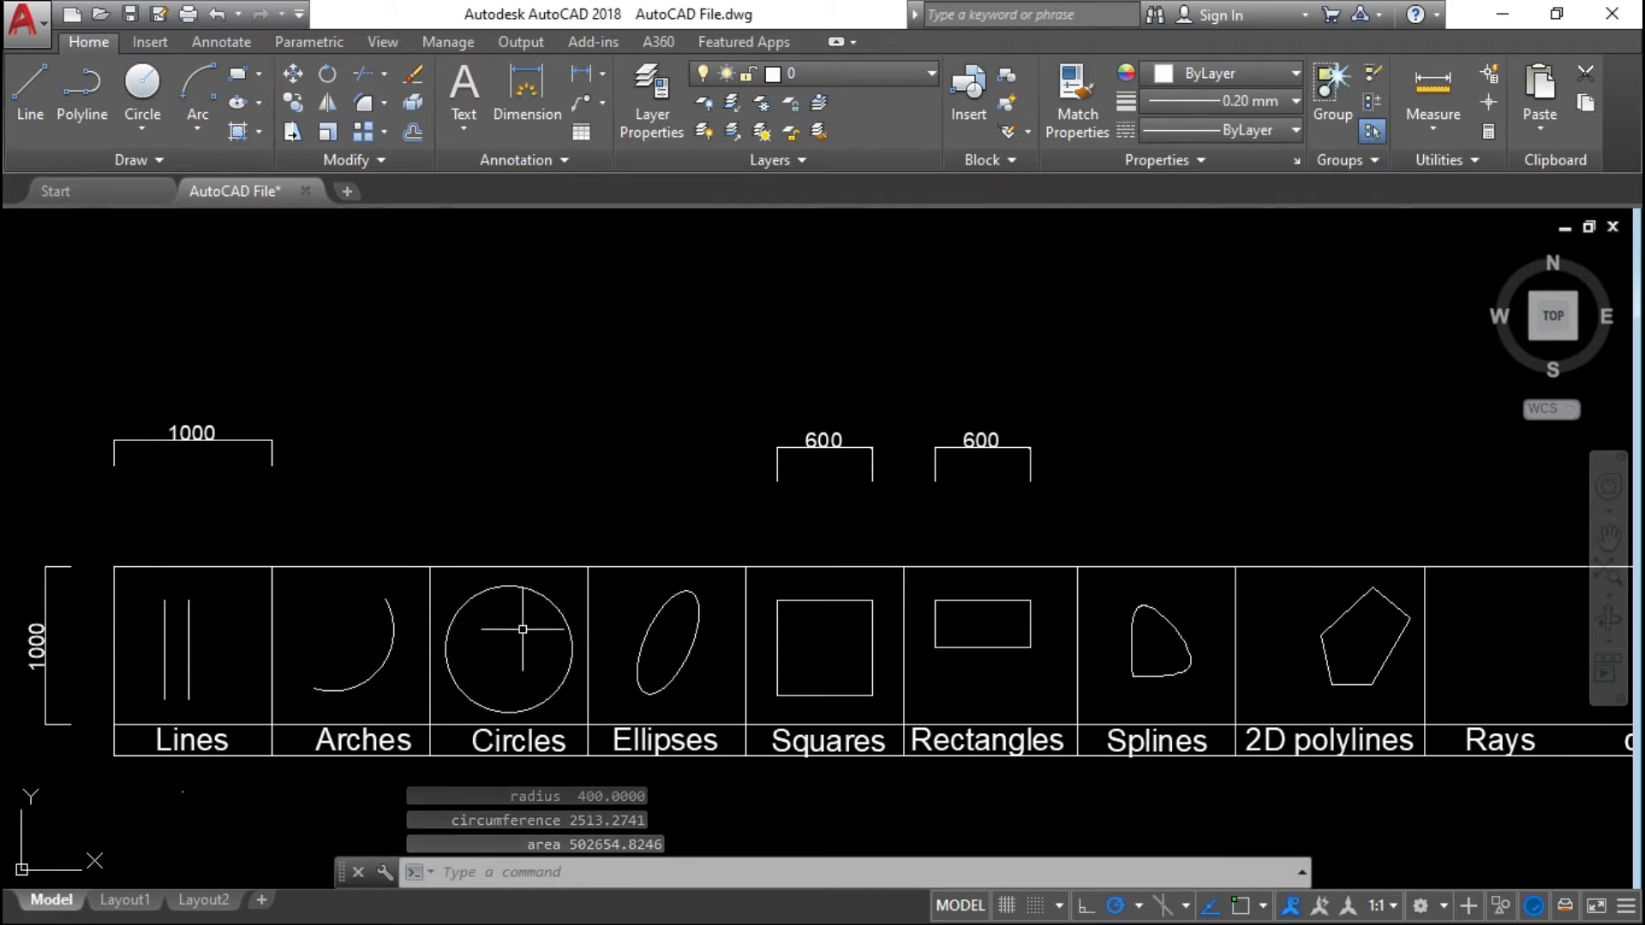
# - Set the offset distance to 400 and try to offset the circle in the Circles cell toward its center
pyautogui.write('O')
pyautogui.press('Return')
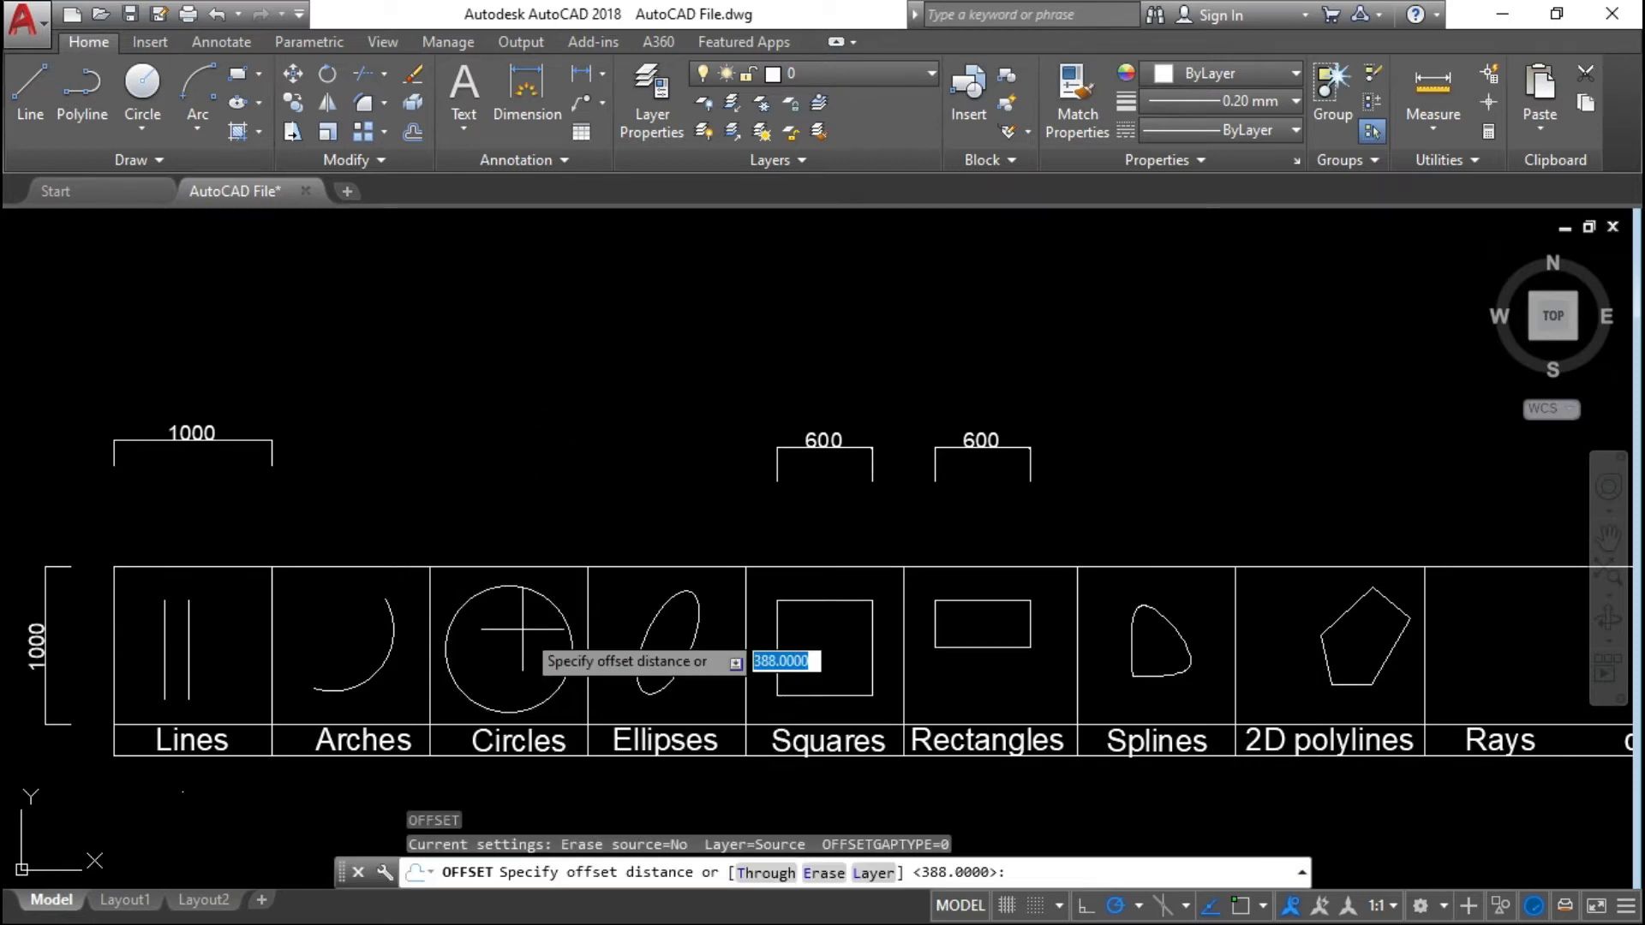
pyautogui.write('4')
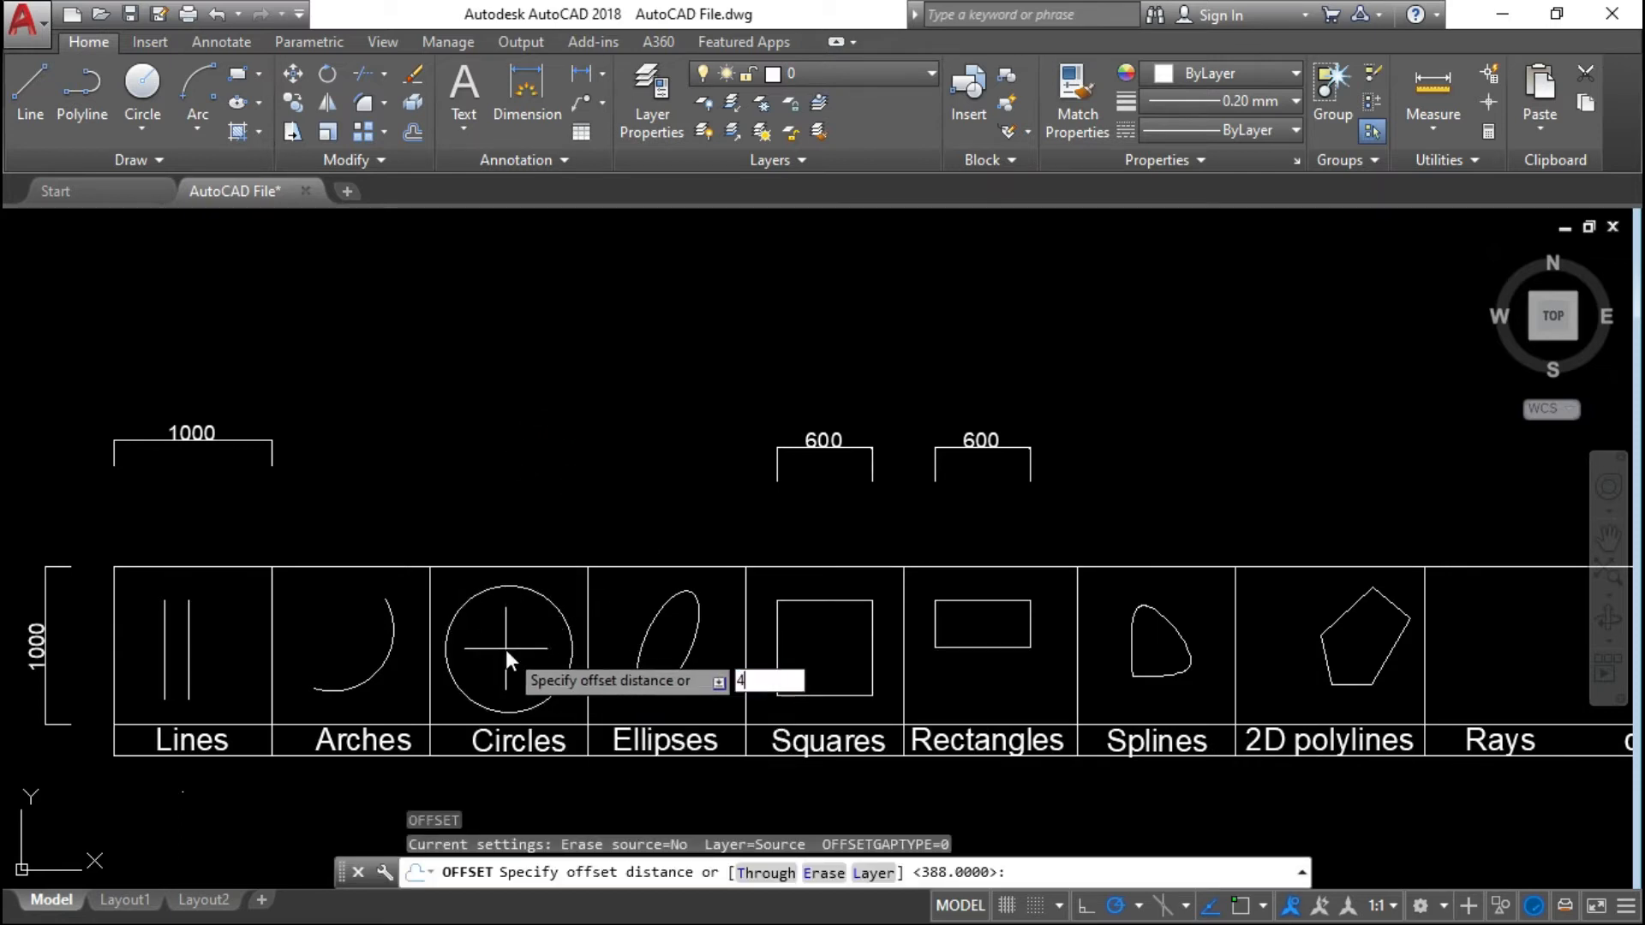
pyautogui.write('00')
pyautogui.press('Return')
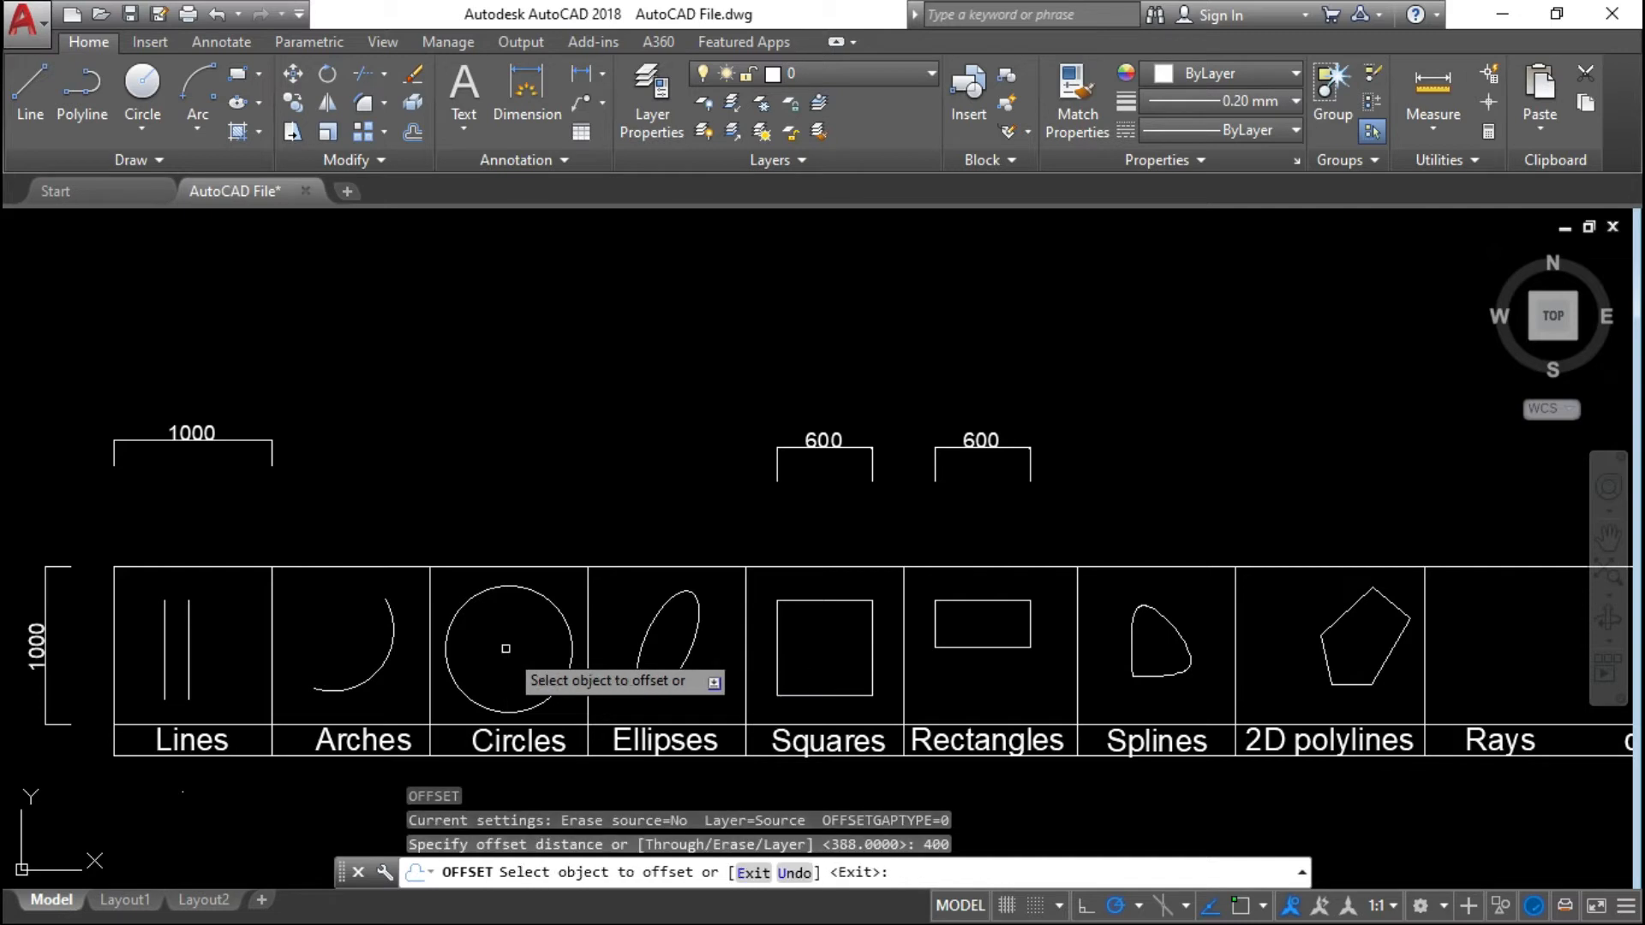
pyautogui.click(548, 597)
pyautogui.click(480, 647)
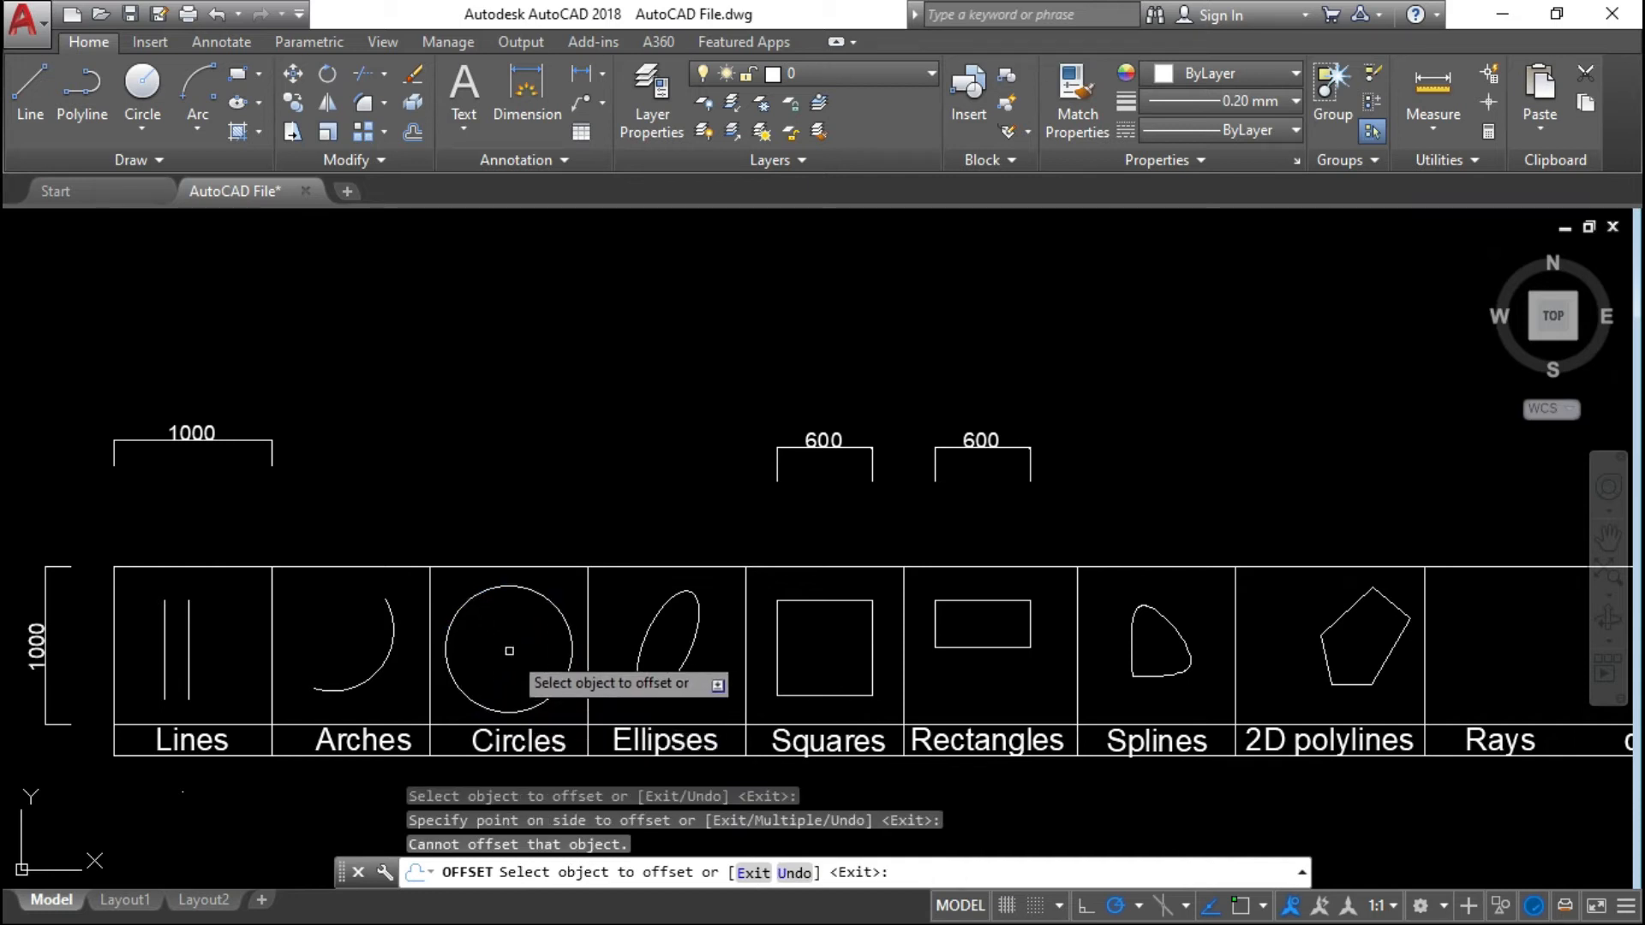
pyautogui.click(543, 604)
pyautogui.click(543, 604)
pyautogui.press('Escape')
# - Offset the circle in the Circles cell by 399 toward its center and end the command
pyautogui.write('o')
pyautogui.press('Return')
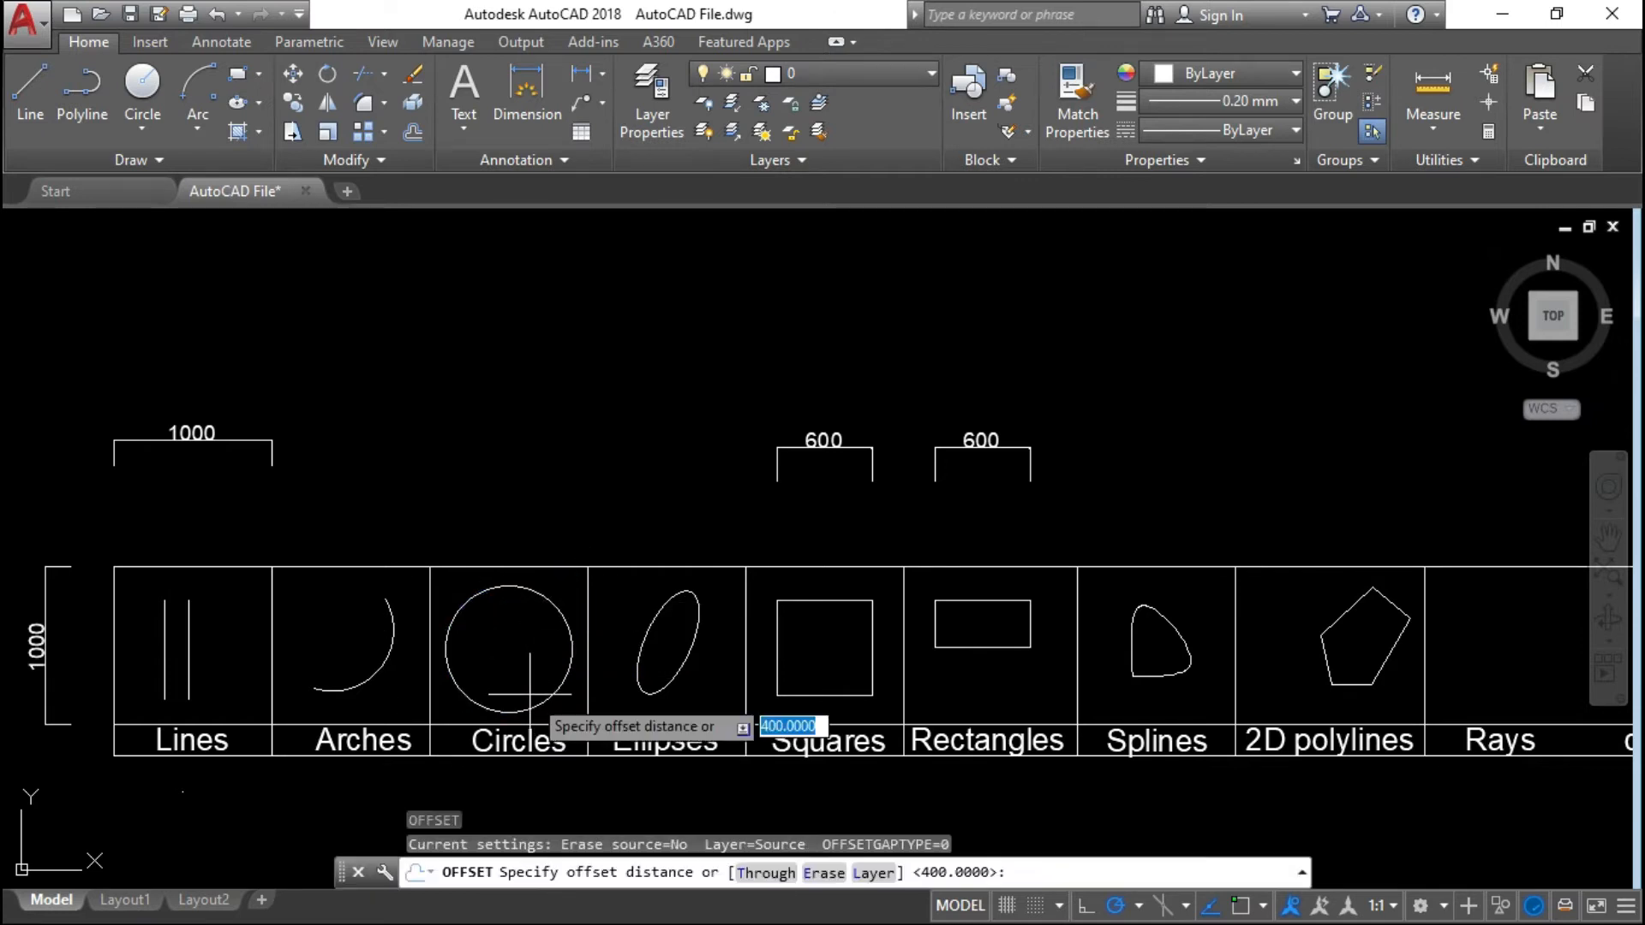
pyautogui.write('3')
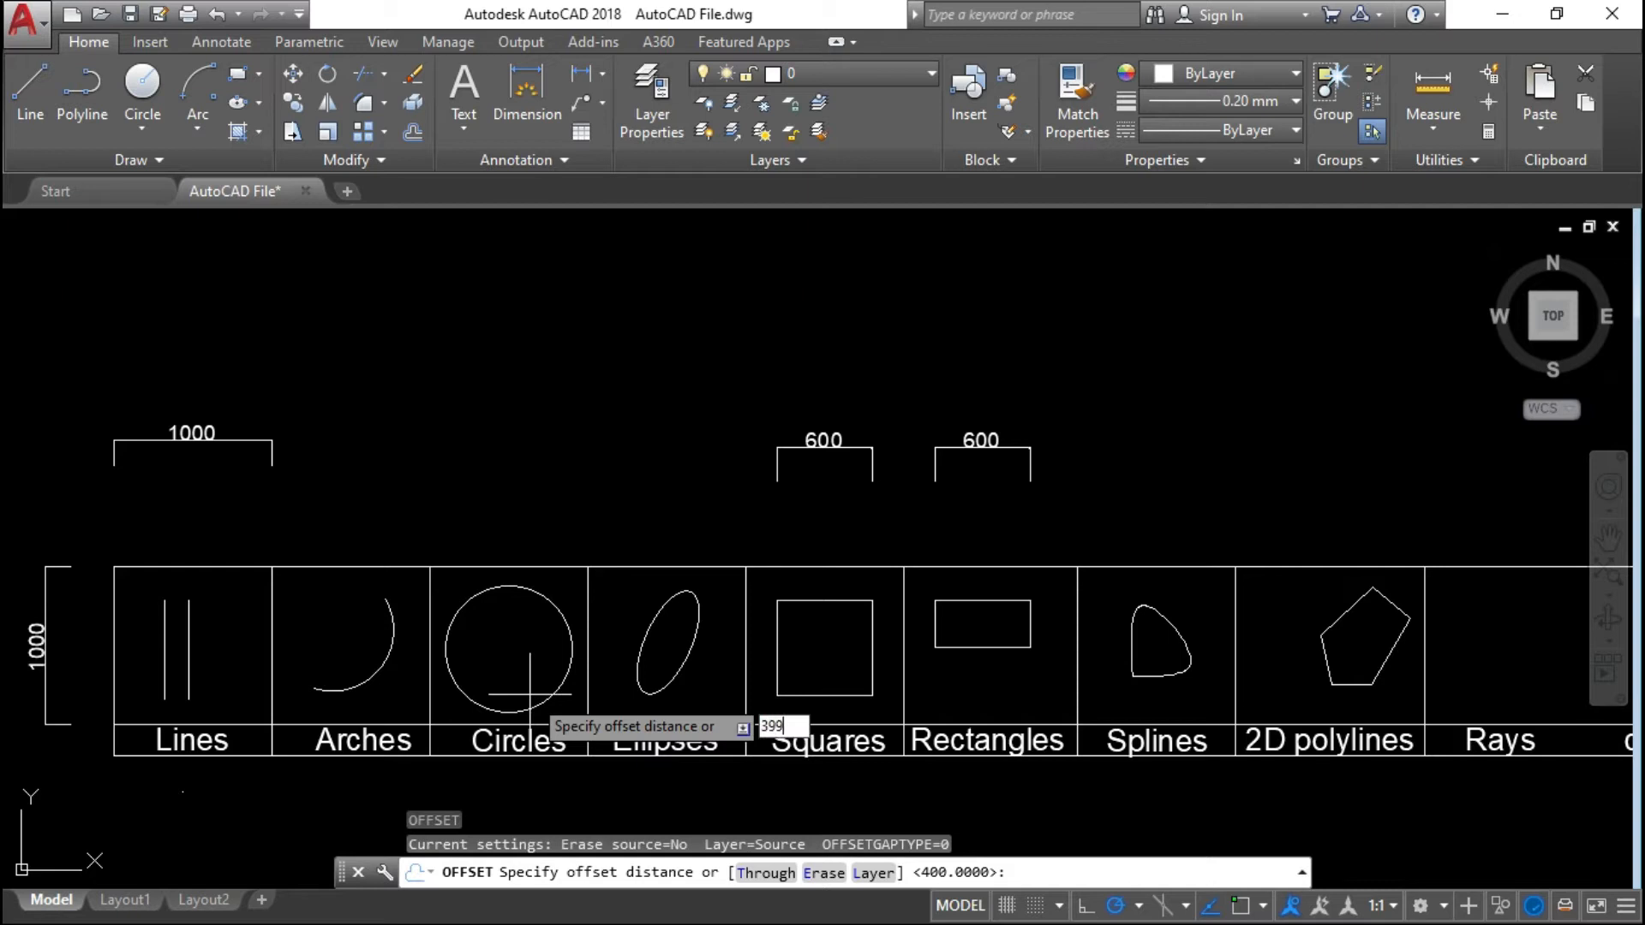
pyautogui.write('99')
pyautogui.press('Return')
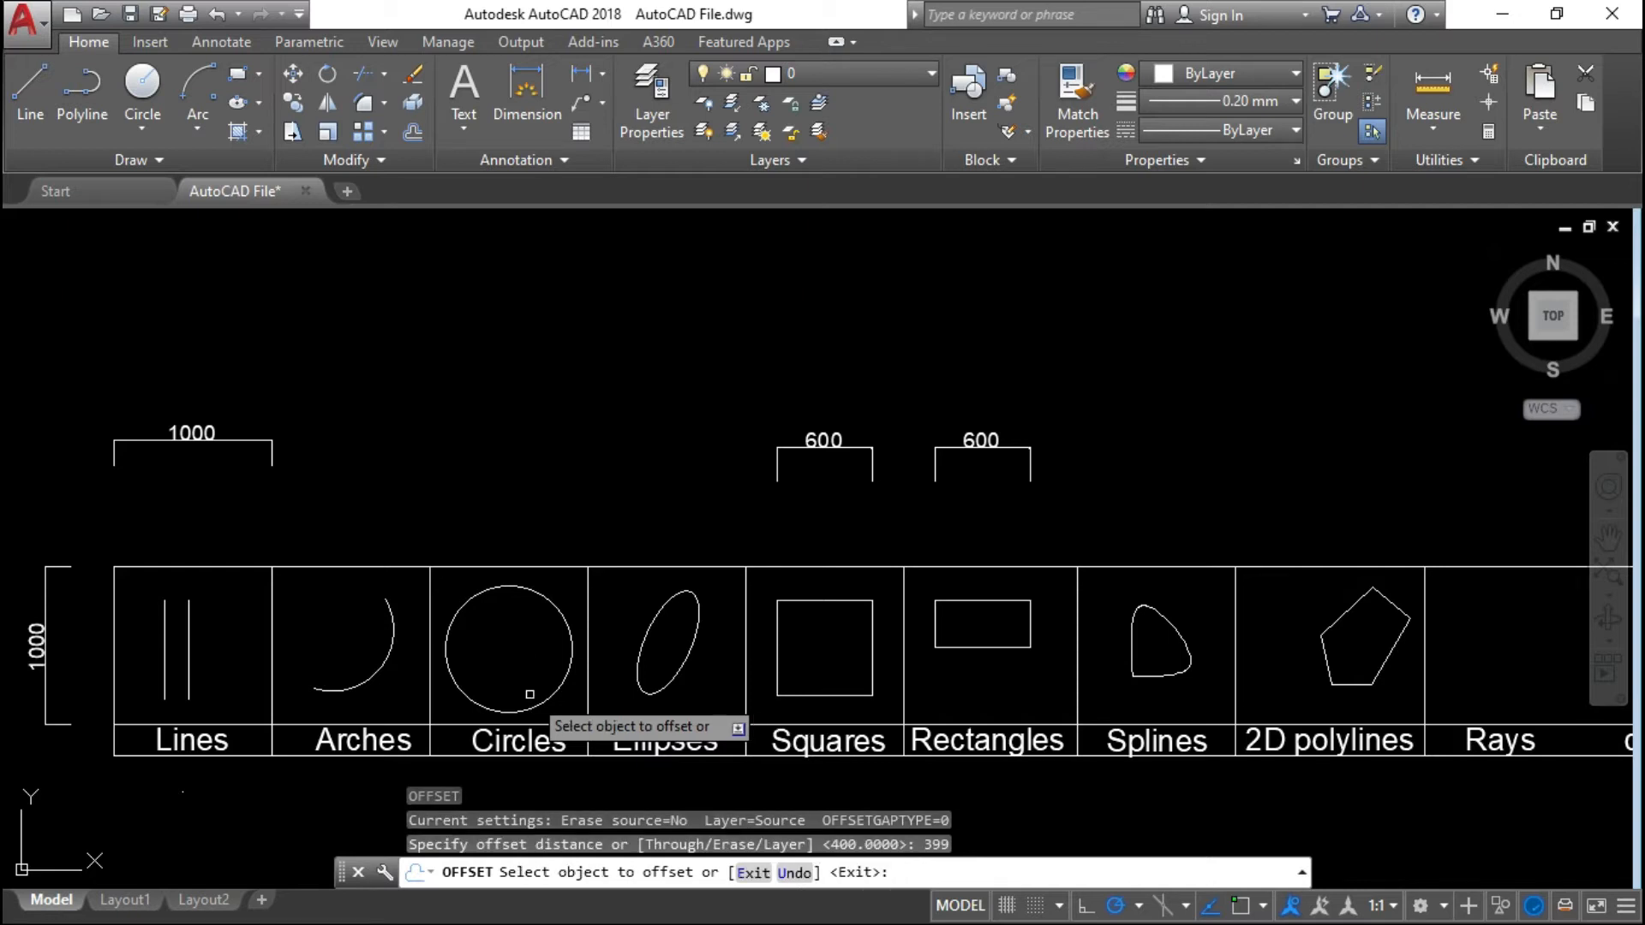
pyautogui.click(562, 613)
pyautogui.click(509, 658)
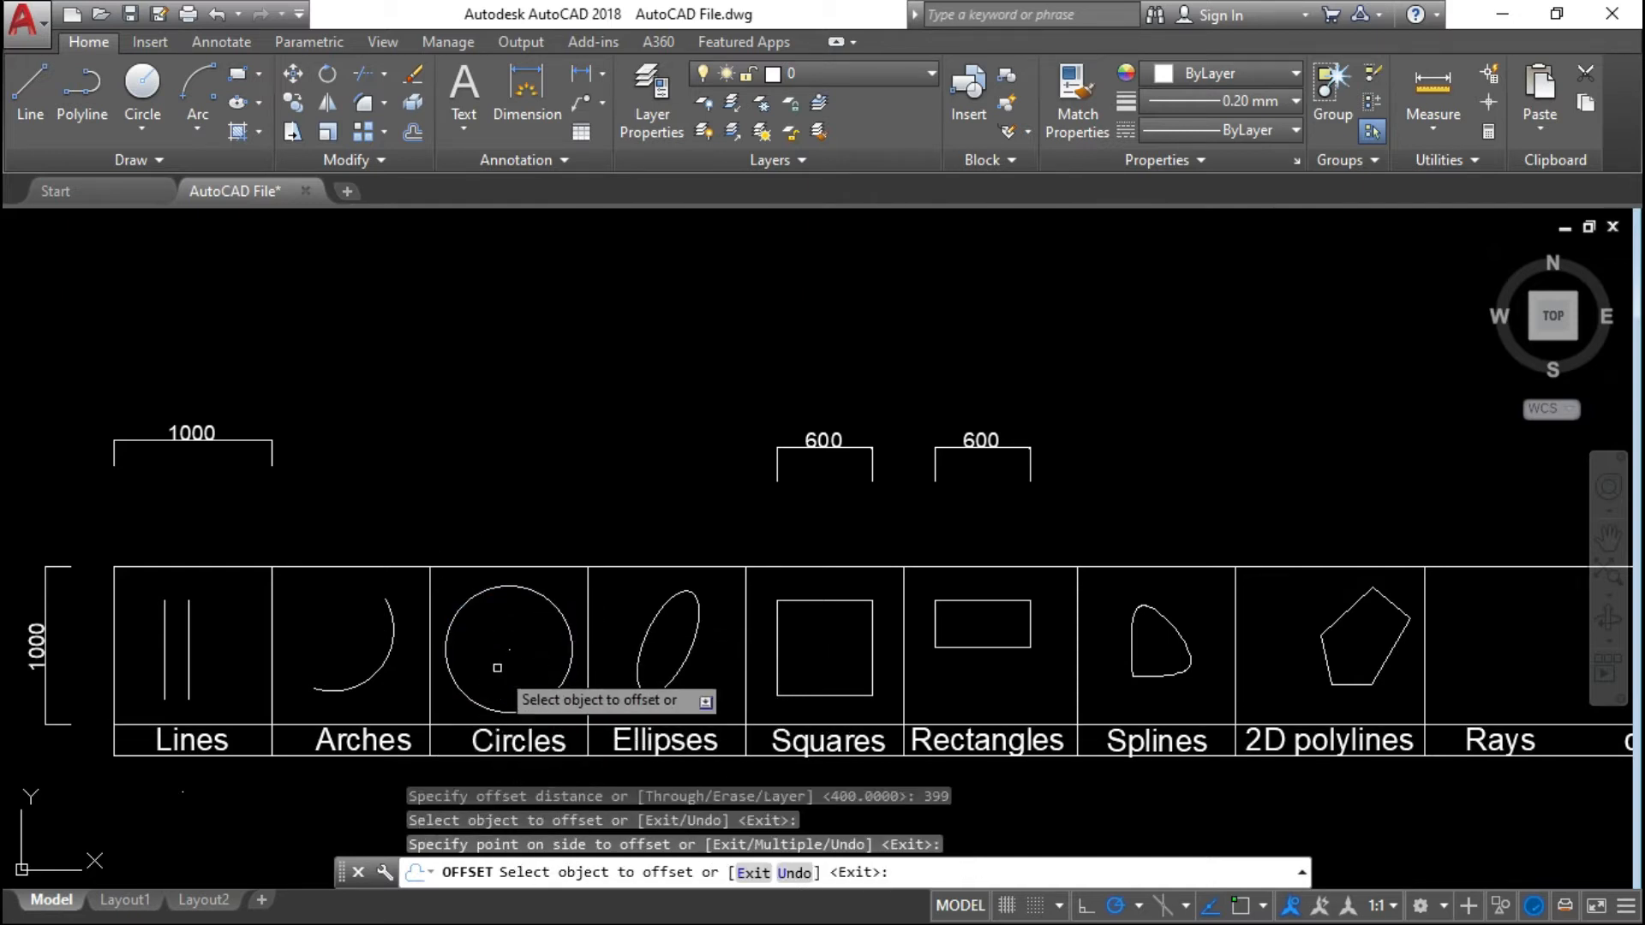
pyautogui.scroll(10, 497, 667)
pyautogui.scroll(10, 463, 616)
pyautogui.scroll(-5, 463, 616)
pyautogui.press('Escape')
# - Erase the tiny offset circle at the center of the circle in the Circles cell
pyautogui.click(448, 580)
pyautogui.click(512, 662)
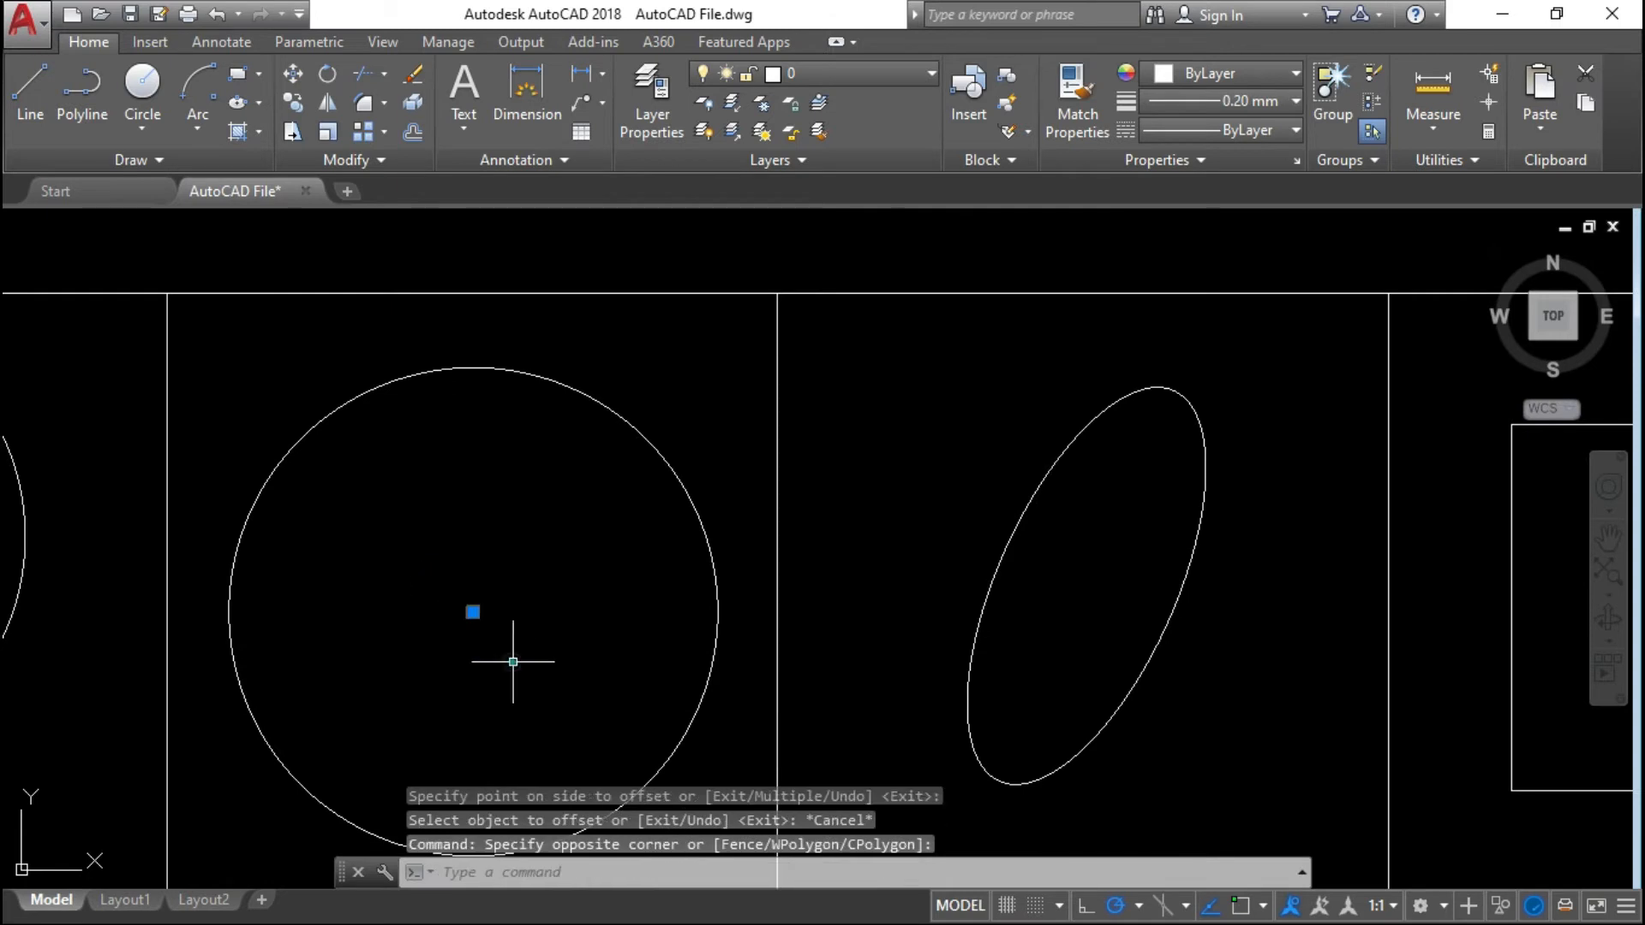
pyautogui.press('Delete')
pyautogui.scroll(-4, 467, 632)
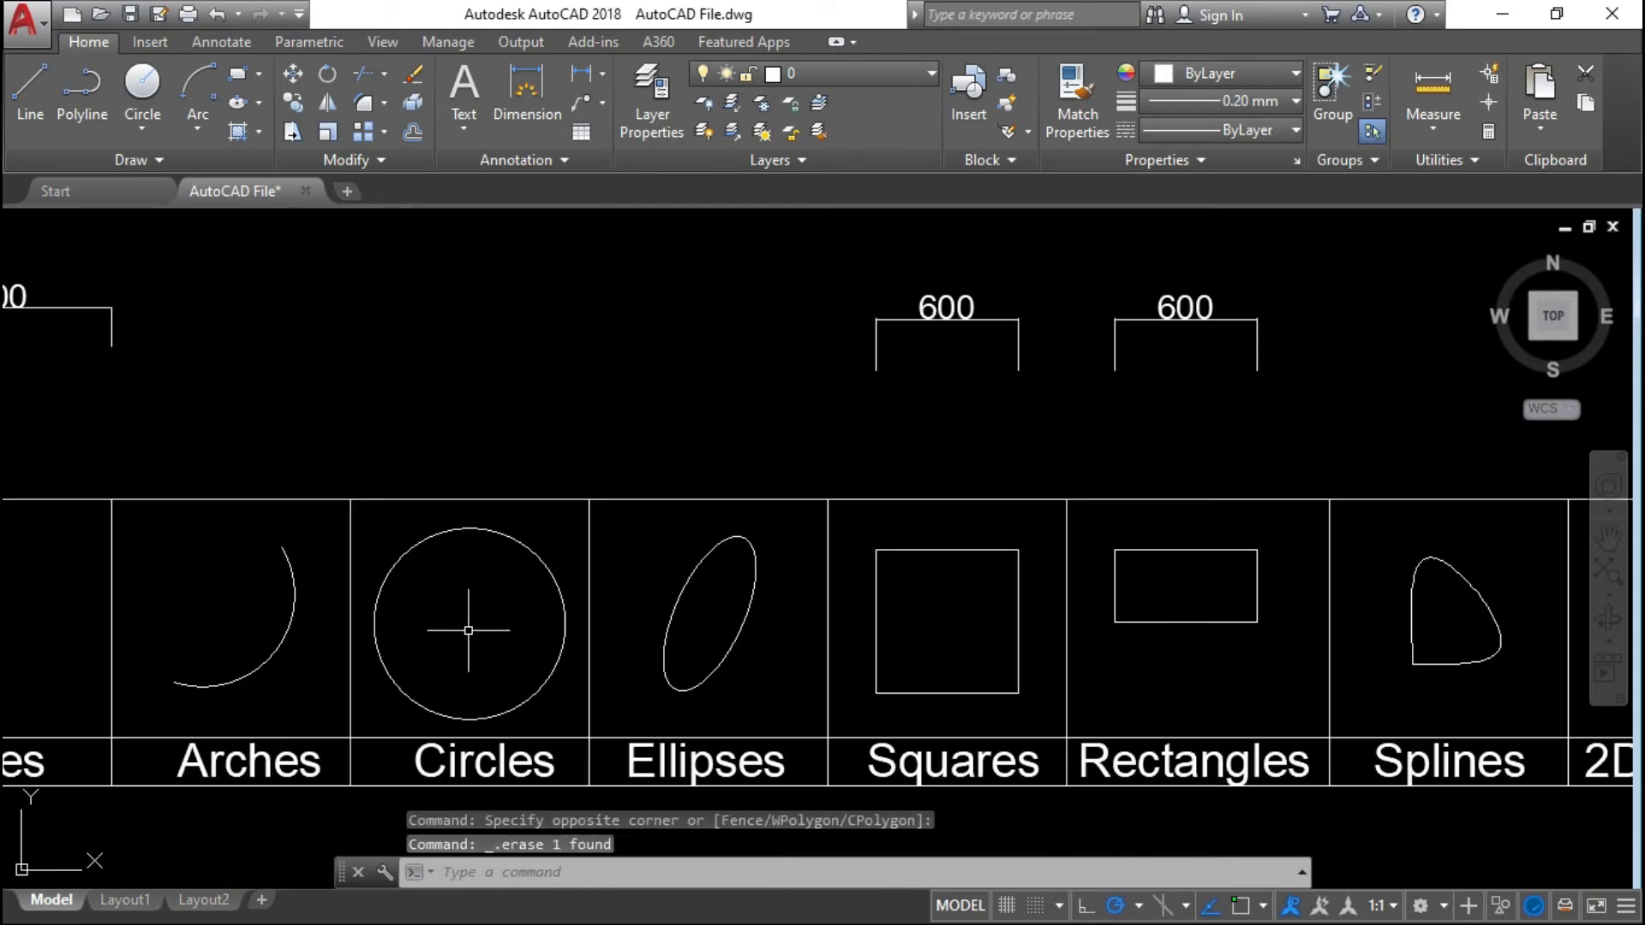
# - Offset the circle in the Circles cell by 800 toward its outer side, and try the same offset toward its center
pyautogui.write('offset')
pyautogui.press('Return')
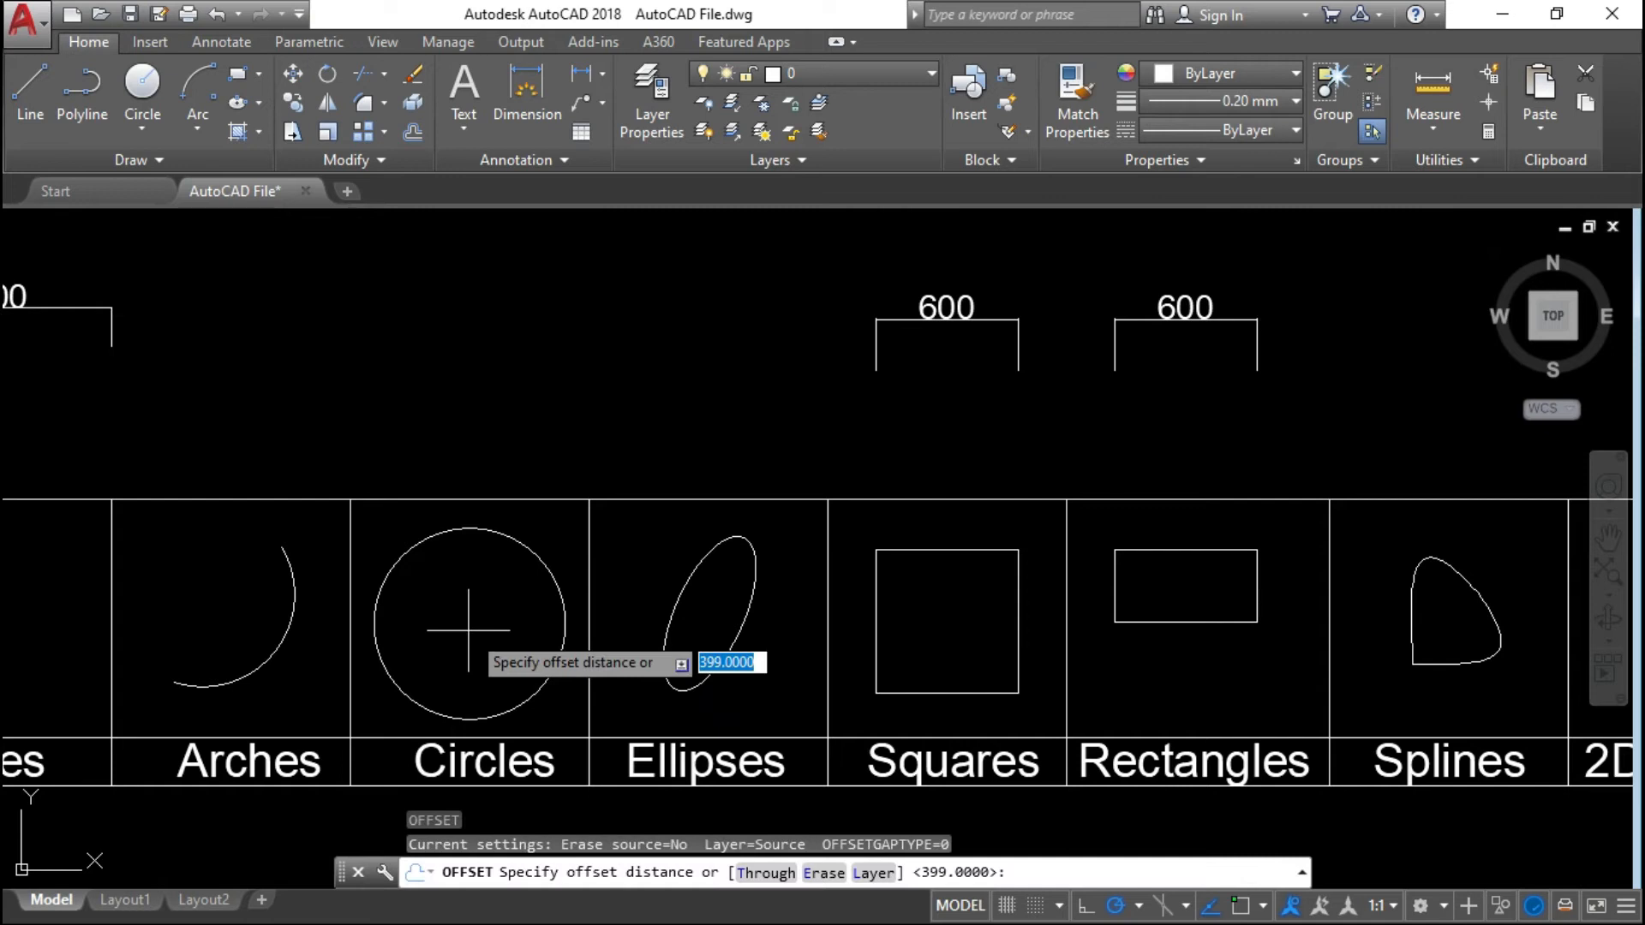
pyautogui.write('800')
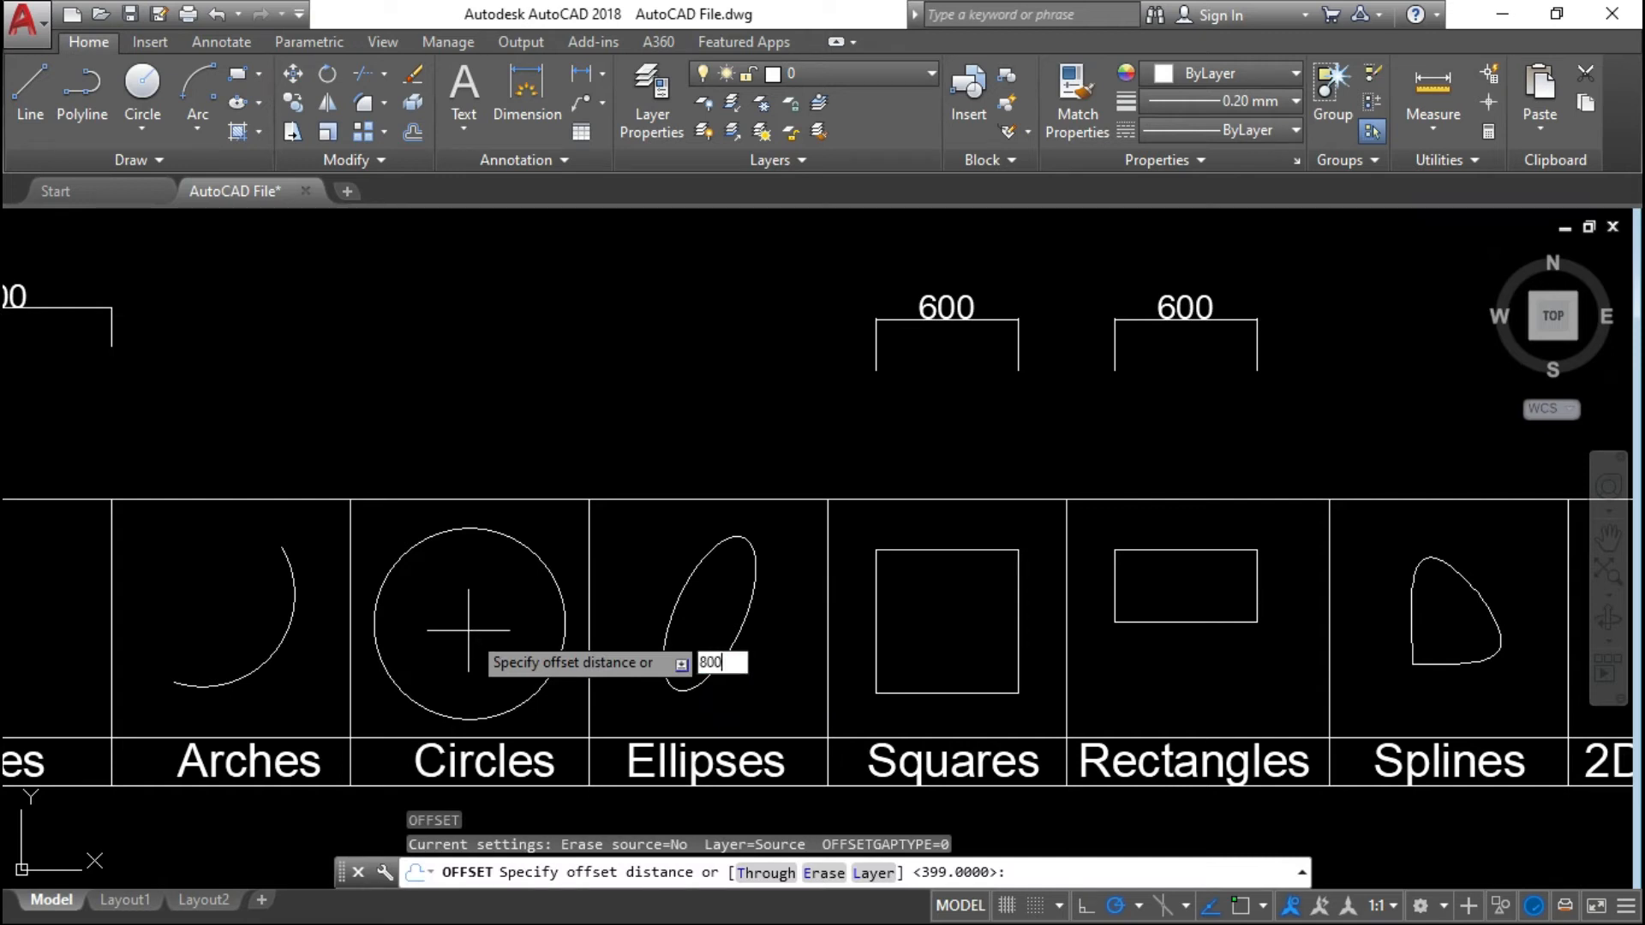
pyautogui.press('Return')
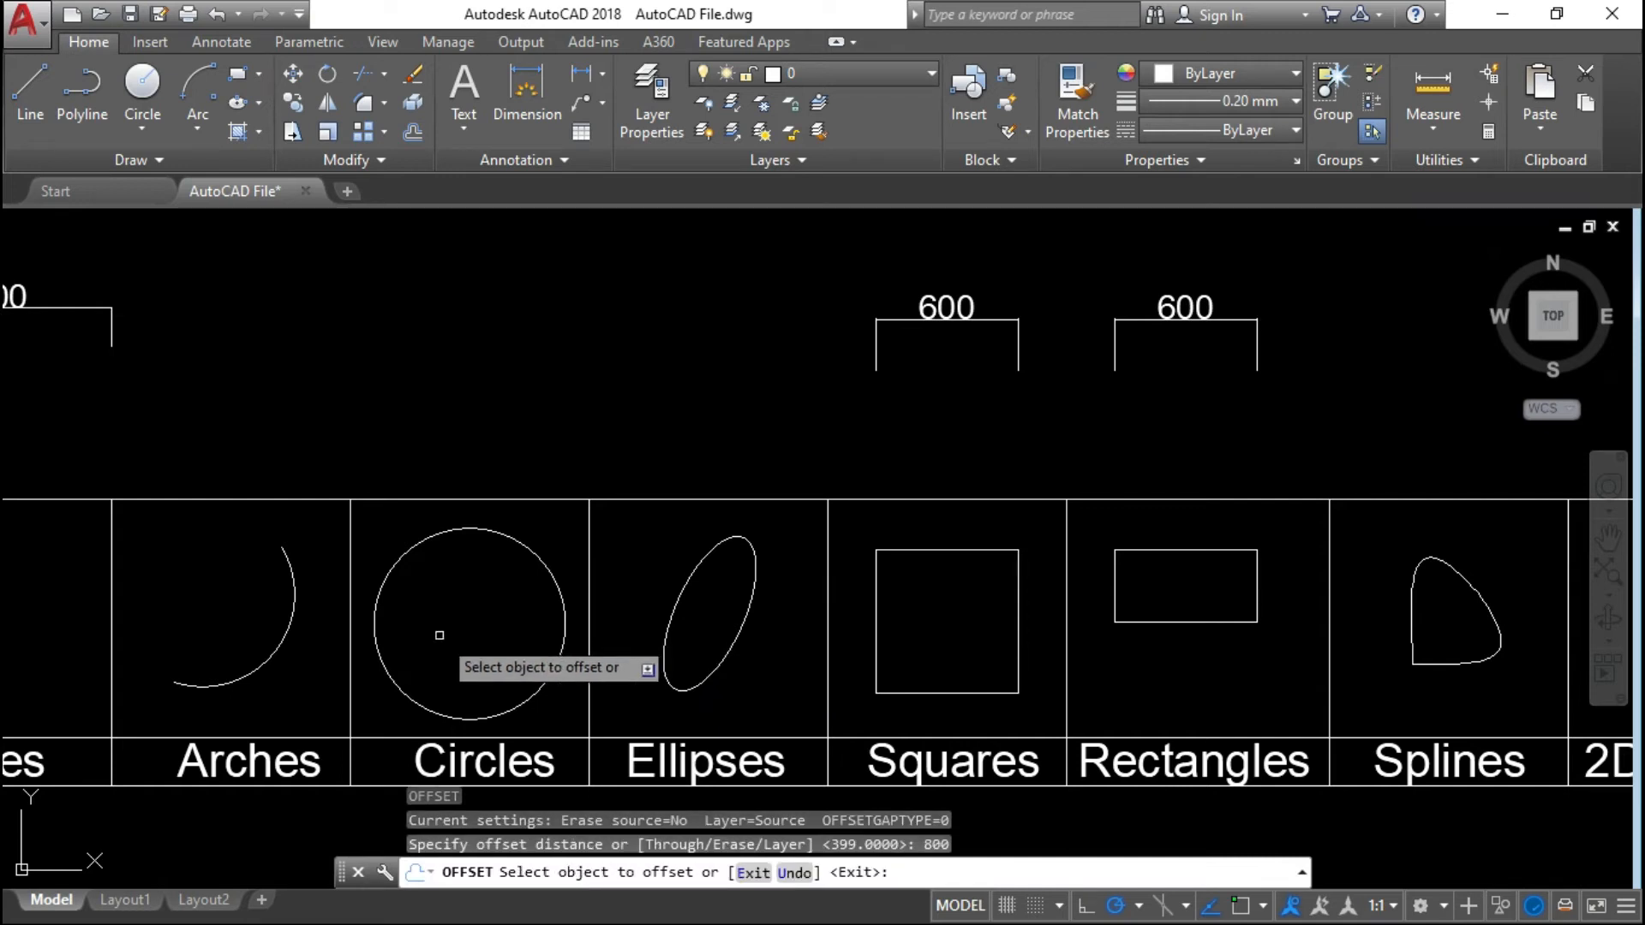
pyautogui.click(540, 562)
pyautogui.click(579, 452)
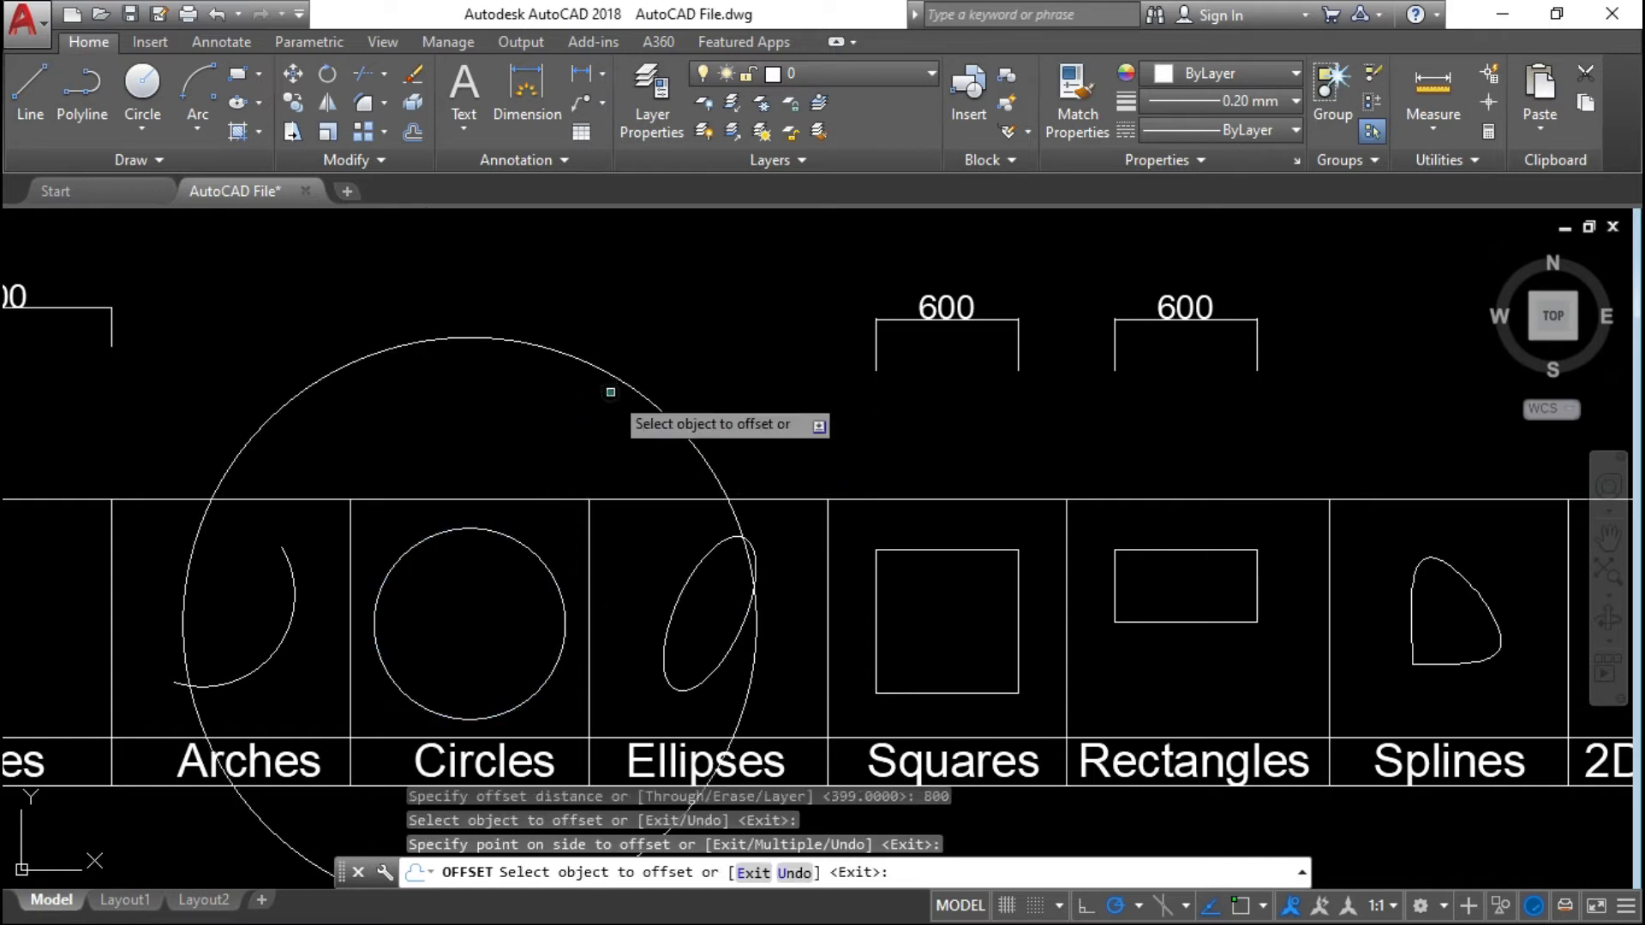
pyautogui.click(512, 538)
pyautogui.click(464, 622)
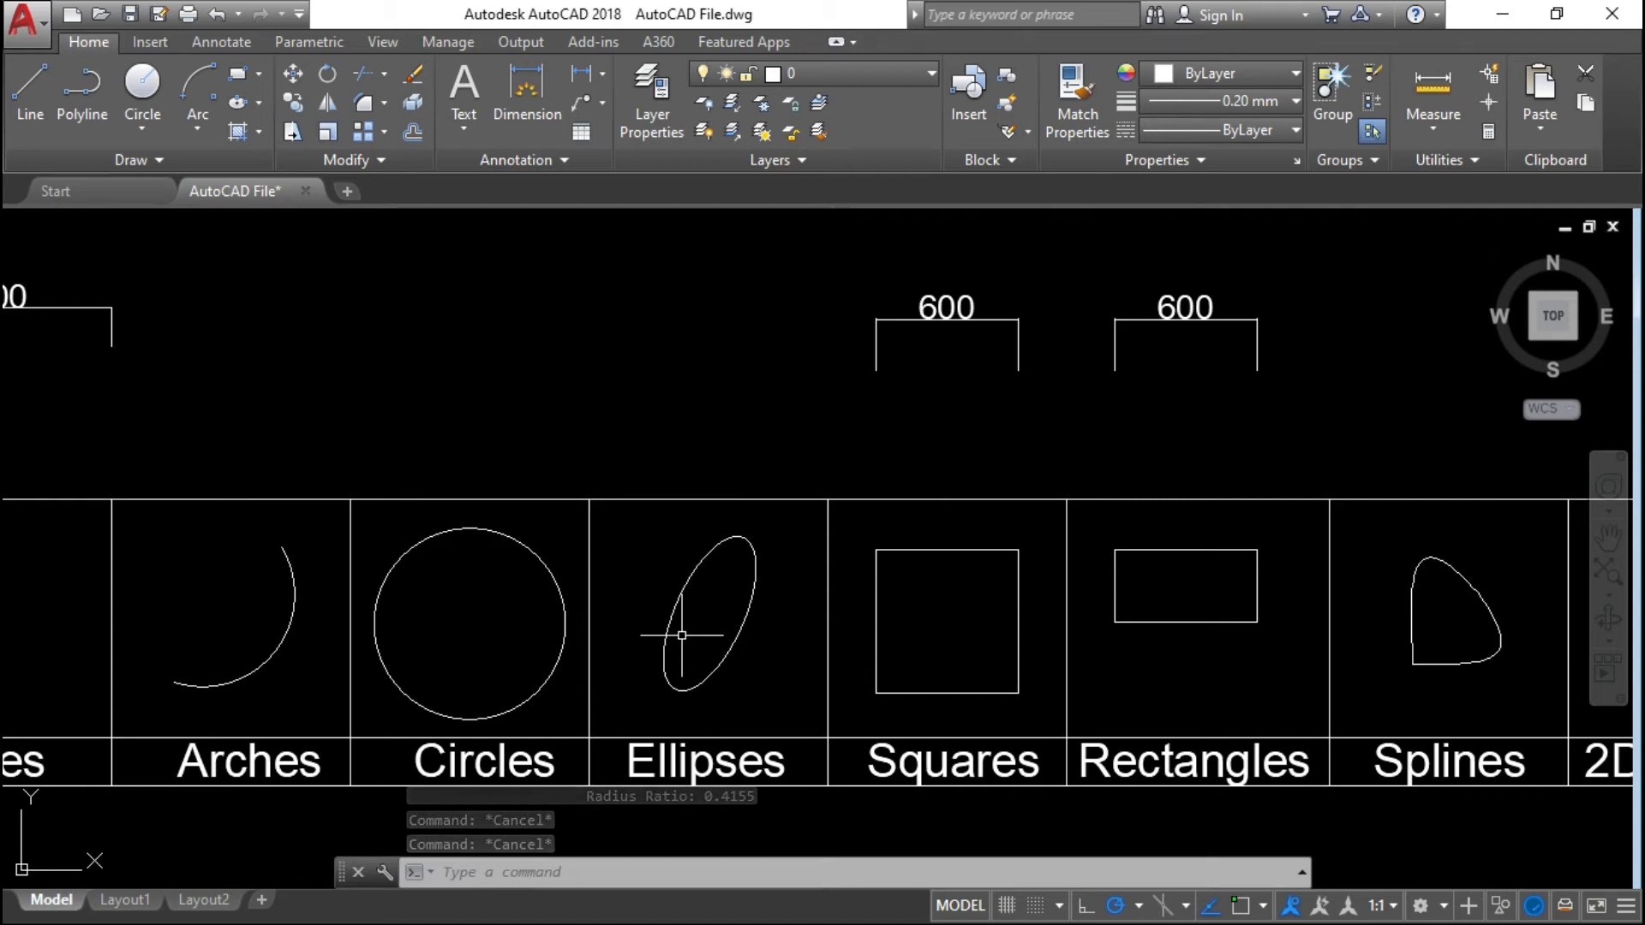
# - Offset the ellipse in the Ellipses cell by 10 toward its inner side
pyautogui.write('o')
pyautogui.press('Return')
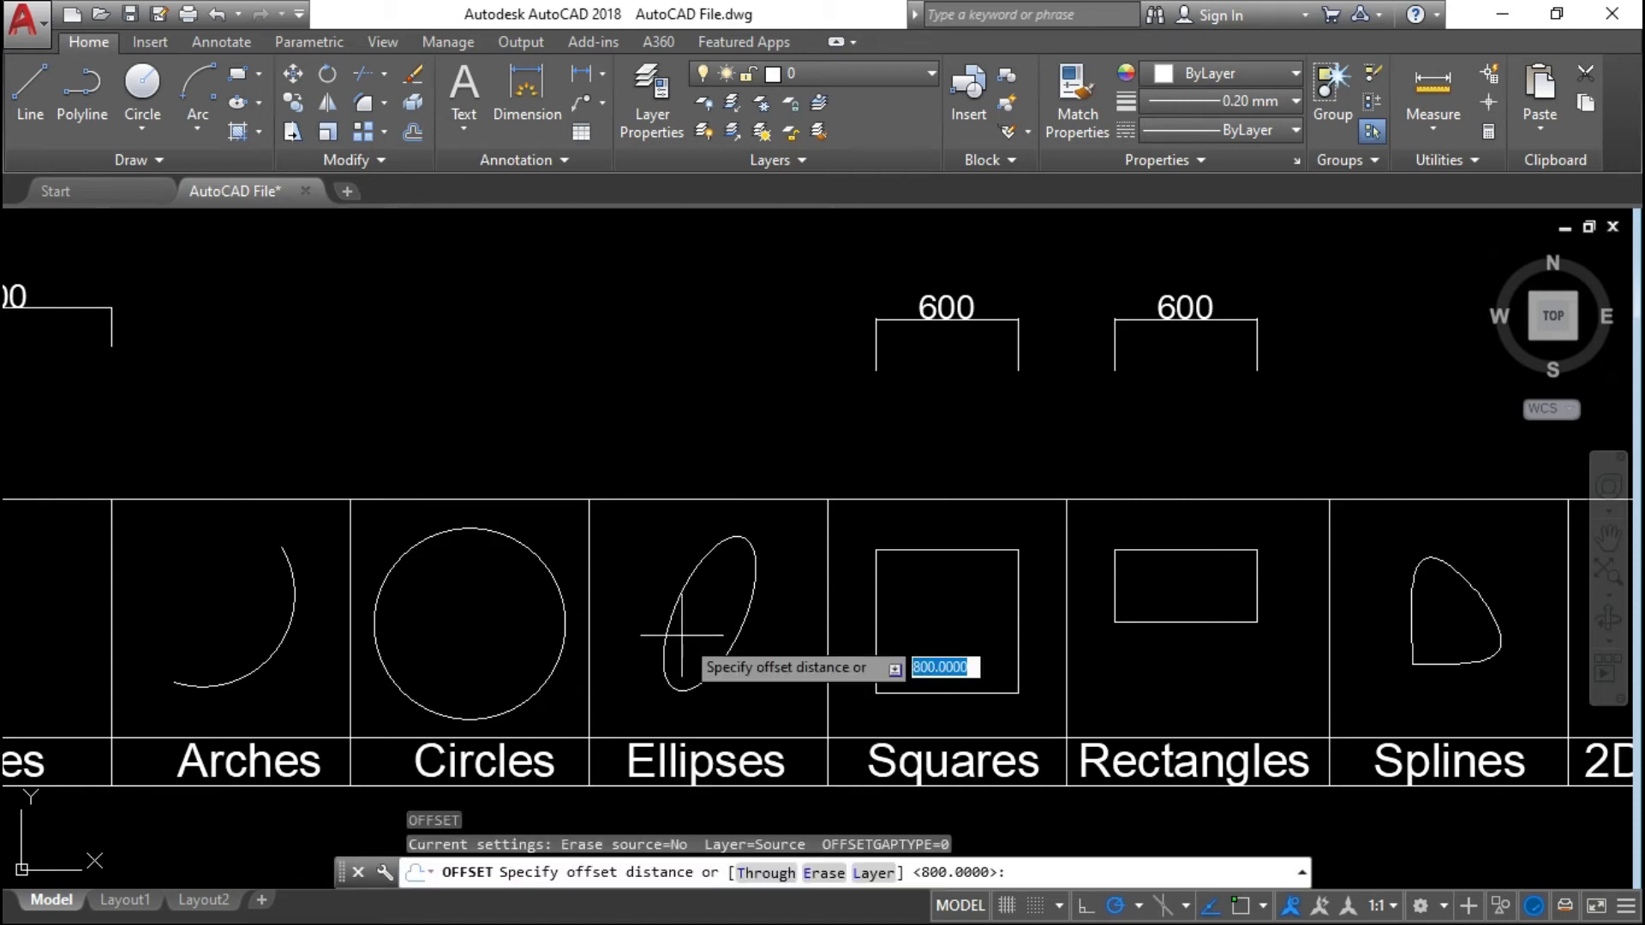
pyautogui.write('10')
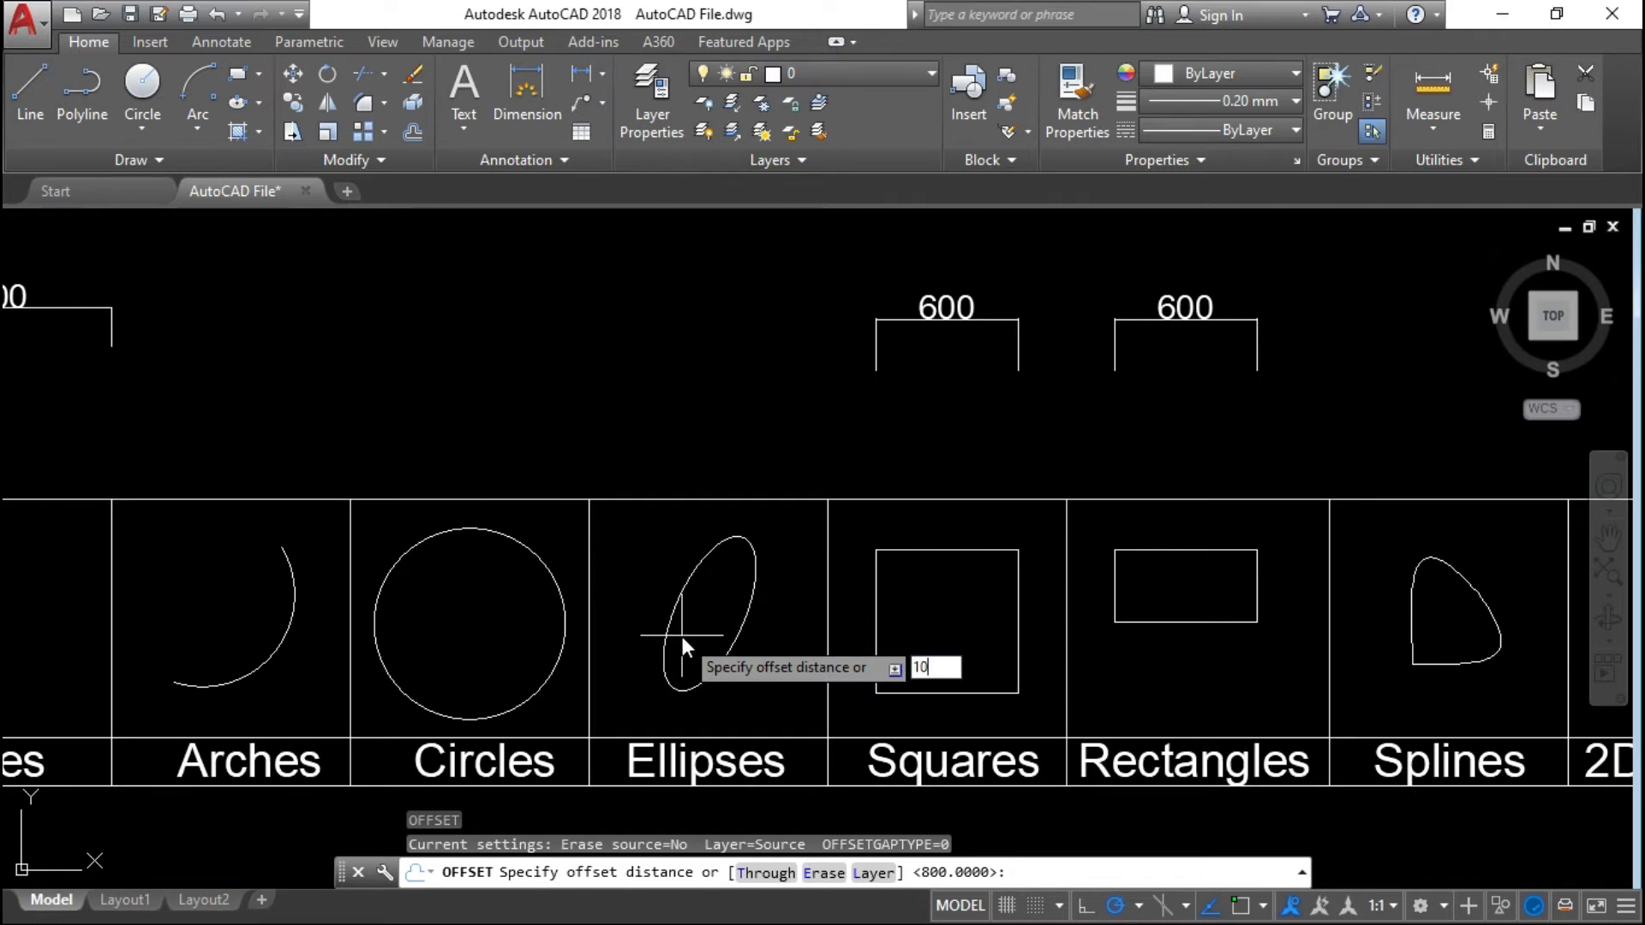
pyautogui.press('Return')
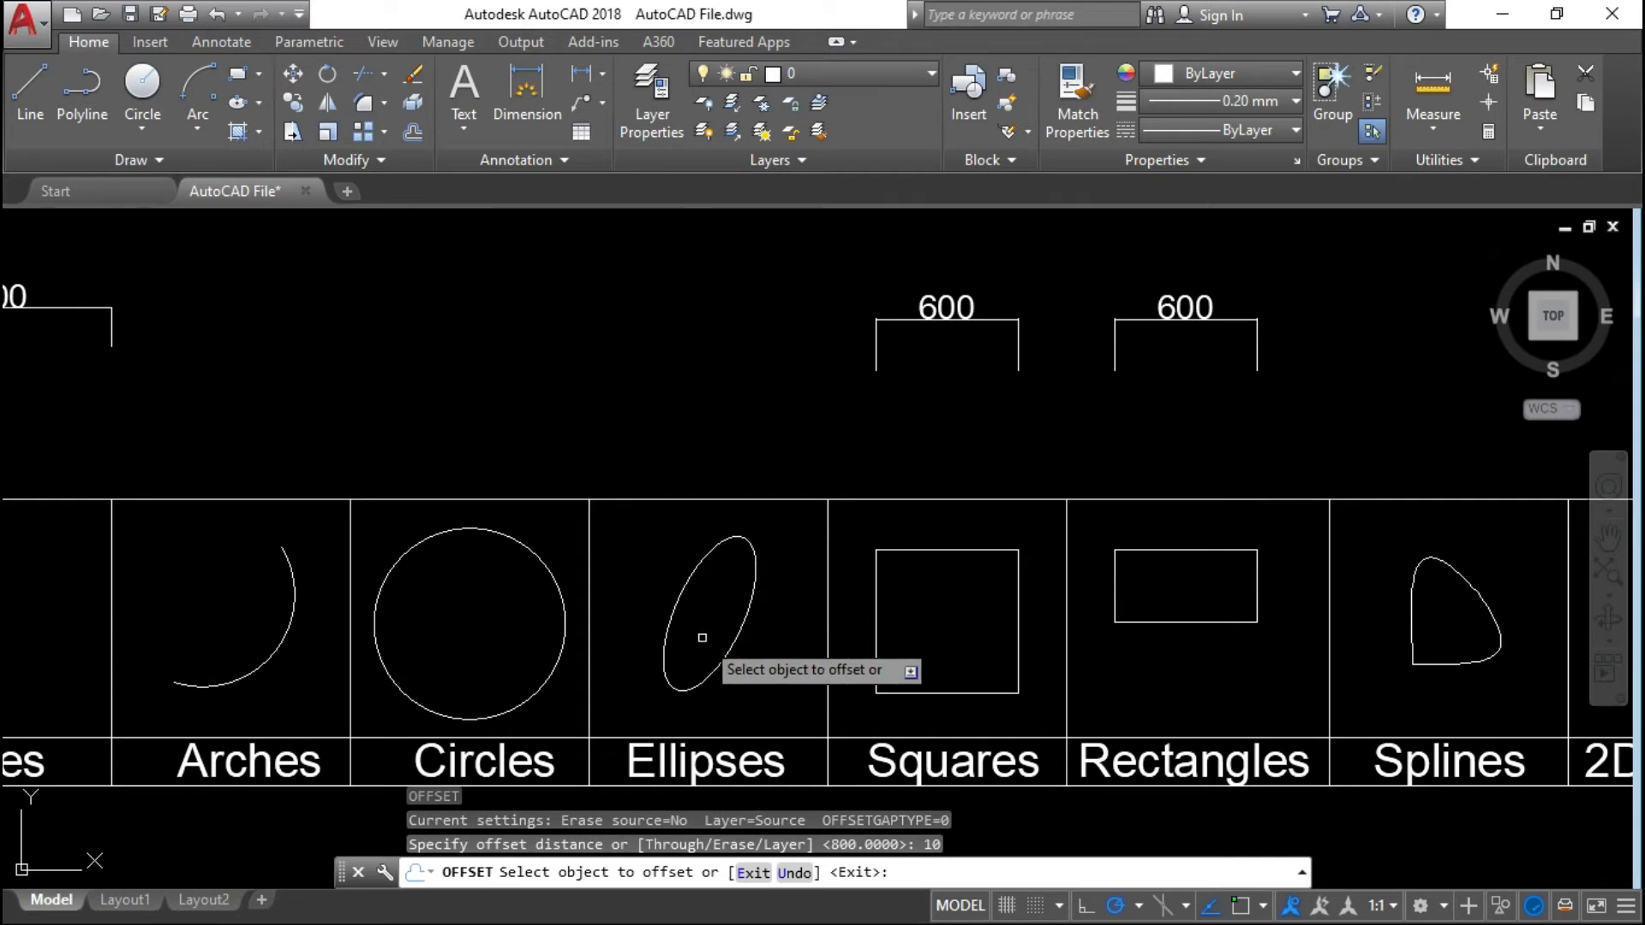
pyautogui.click(732, 643)
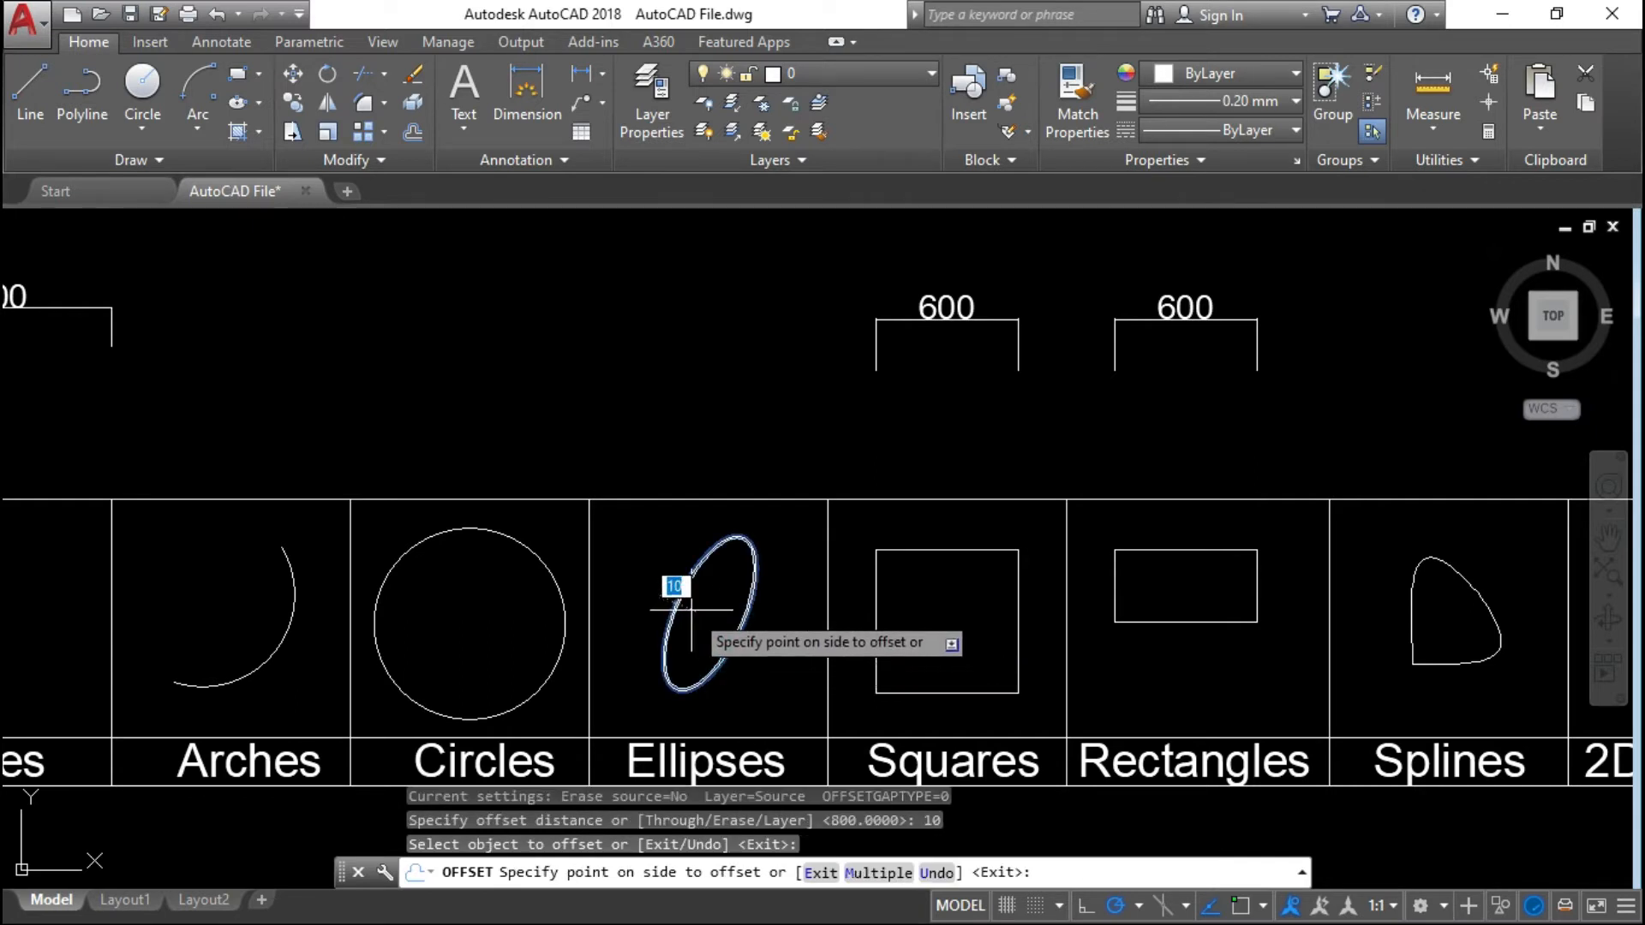
pyautogui.click(686, 600)
# - Offset the original ellipse by the same distance of 10 toward its outer side and end the command
pyautogui.scroll(6, 753, 579)
pyautogui.scroll(5, 754, 578)
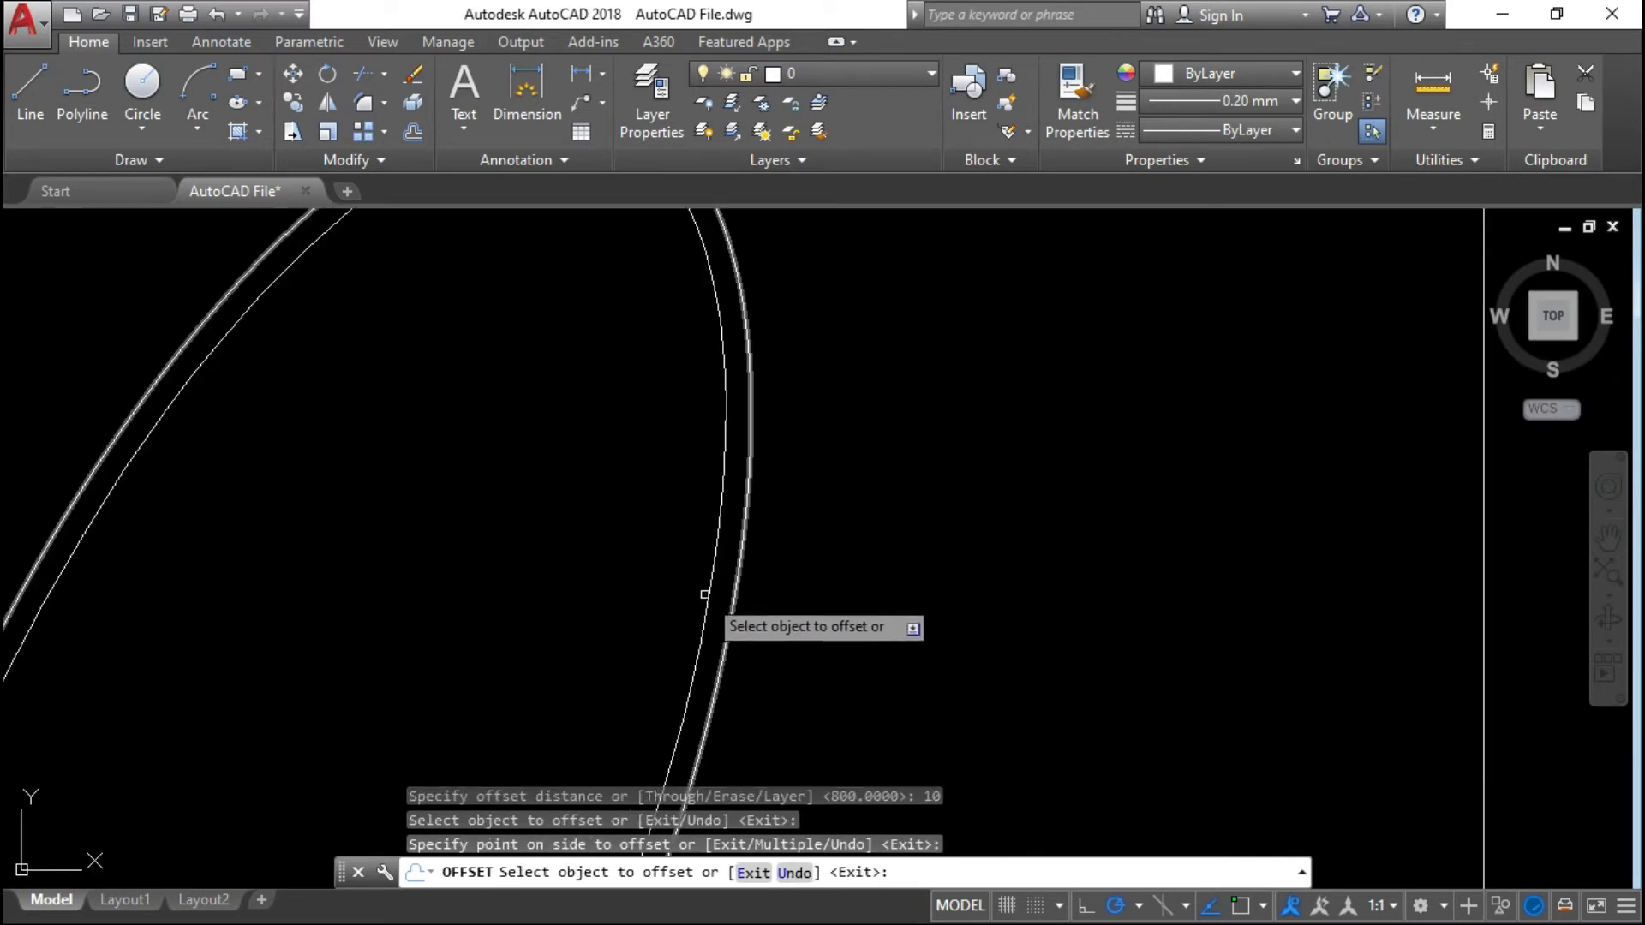
pyautogui.click(743, 567)
pyautogui.click(857, 540)
pyautogui.scroll(-8, 735, 583)
pyautogui.scroll(10, 725, 570)
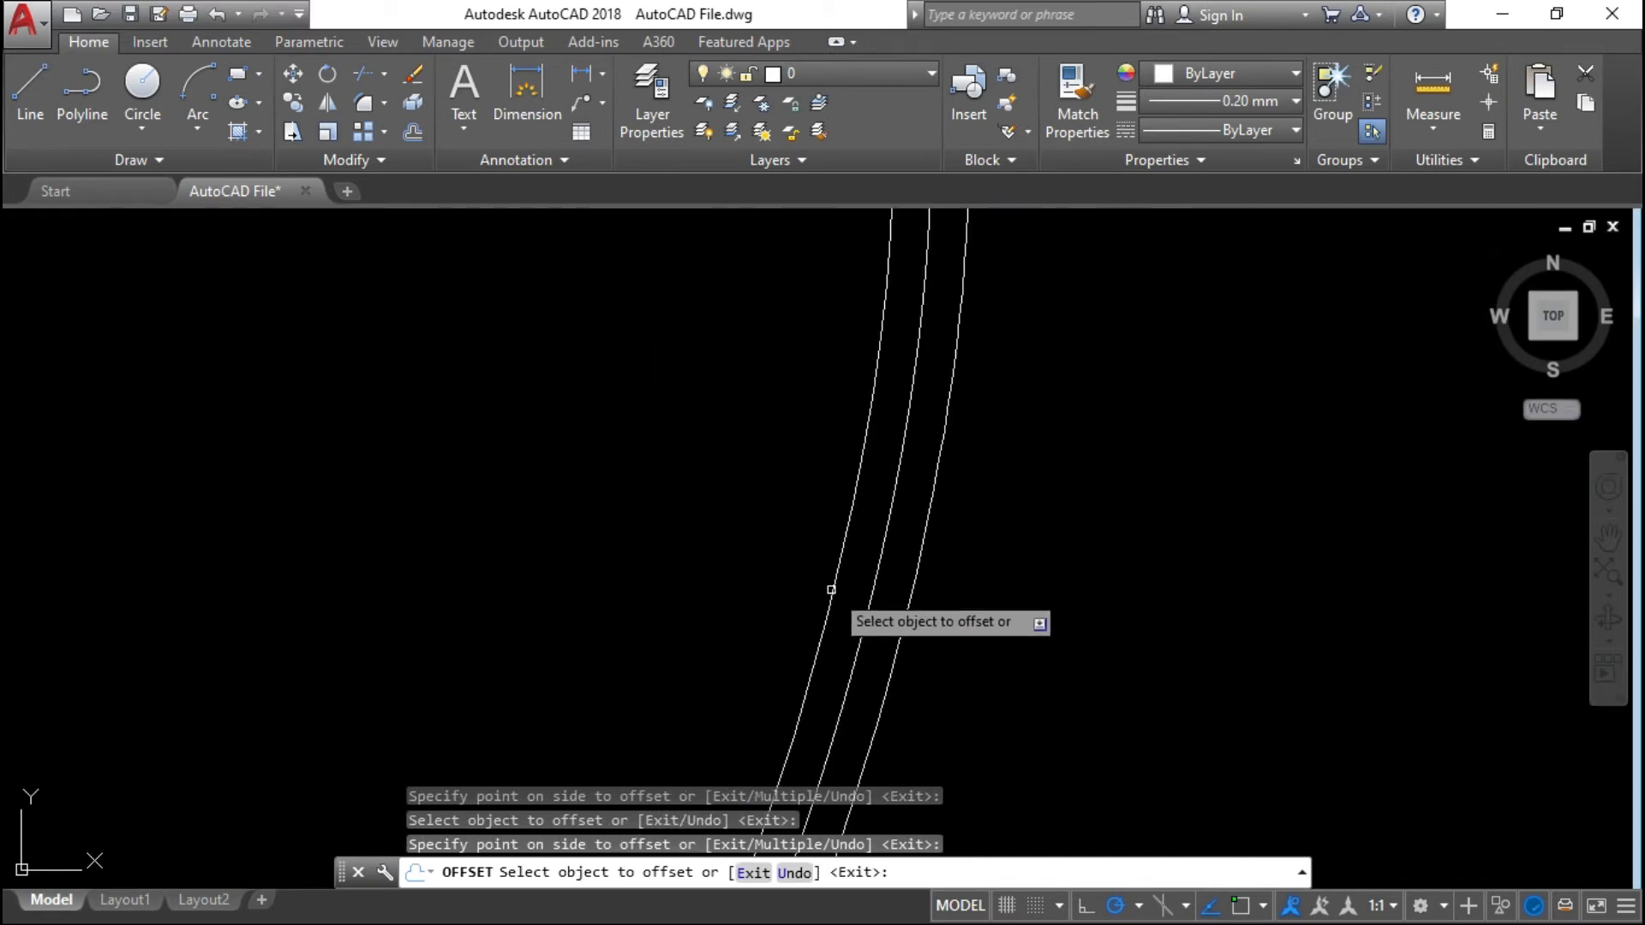
pyautogui.press('Escape')
# - Select the original ellipse to distinguish it from its inner and outer offset copies
pyautogui.click(873, 581)
pyautogui.scroll(-4, 874, 583)
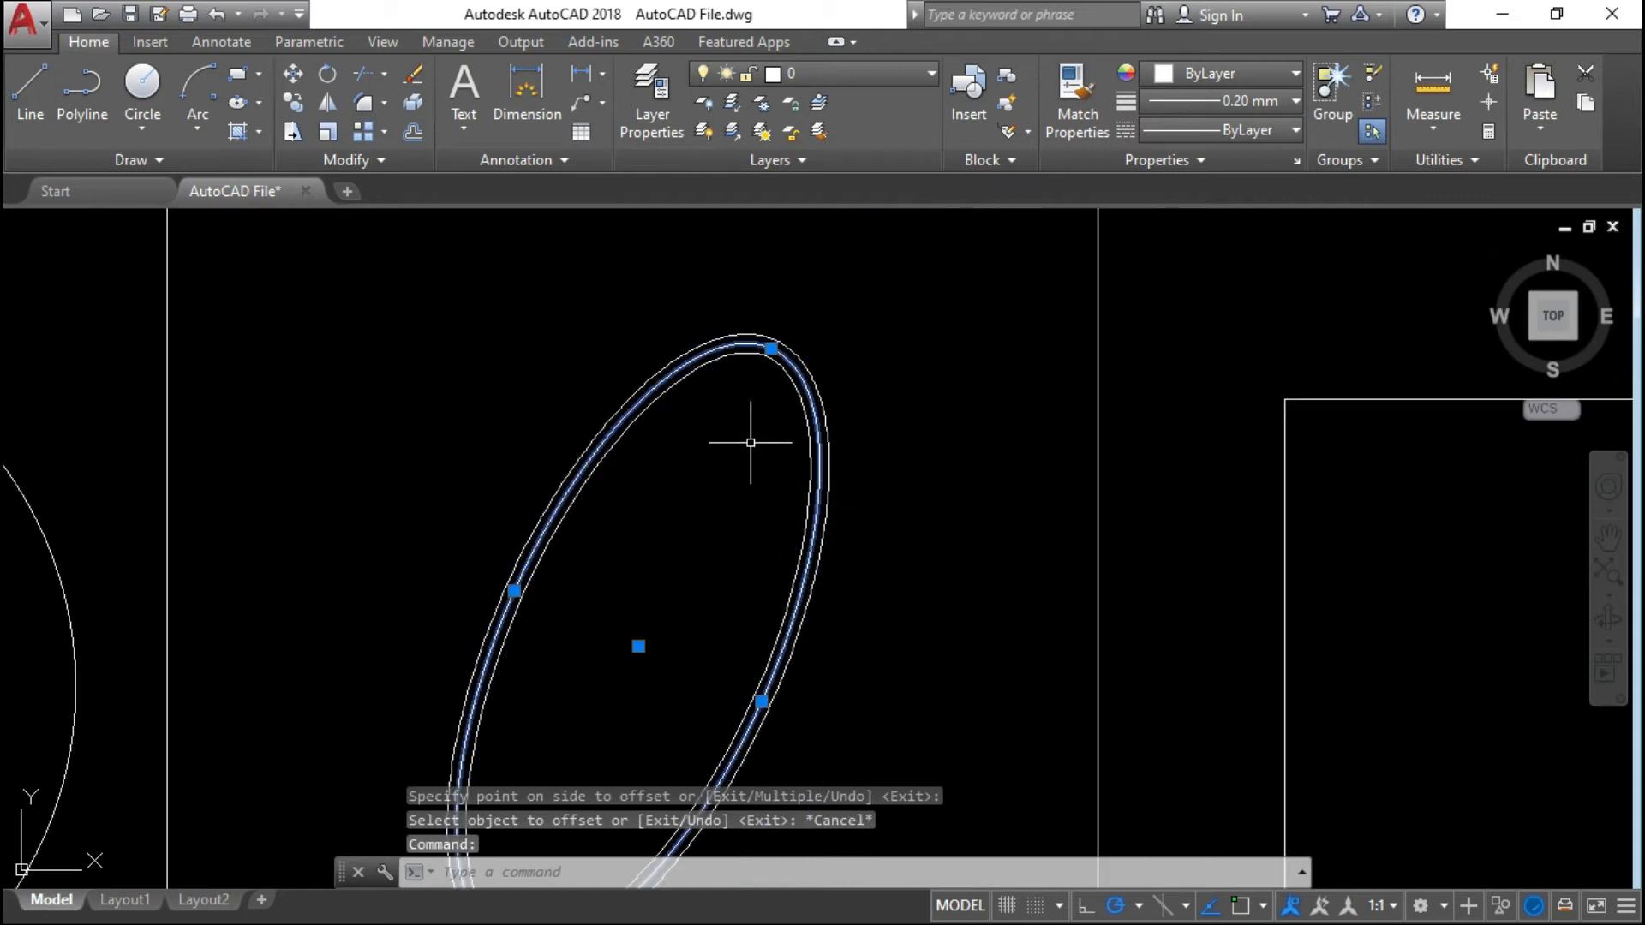
pyautogui.scroll(-6, 600, 531)
# - Try to offset the square in the Squares cell toward its inner side by the current distance of 301
pyautogui.scroll(5, 759, 536)
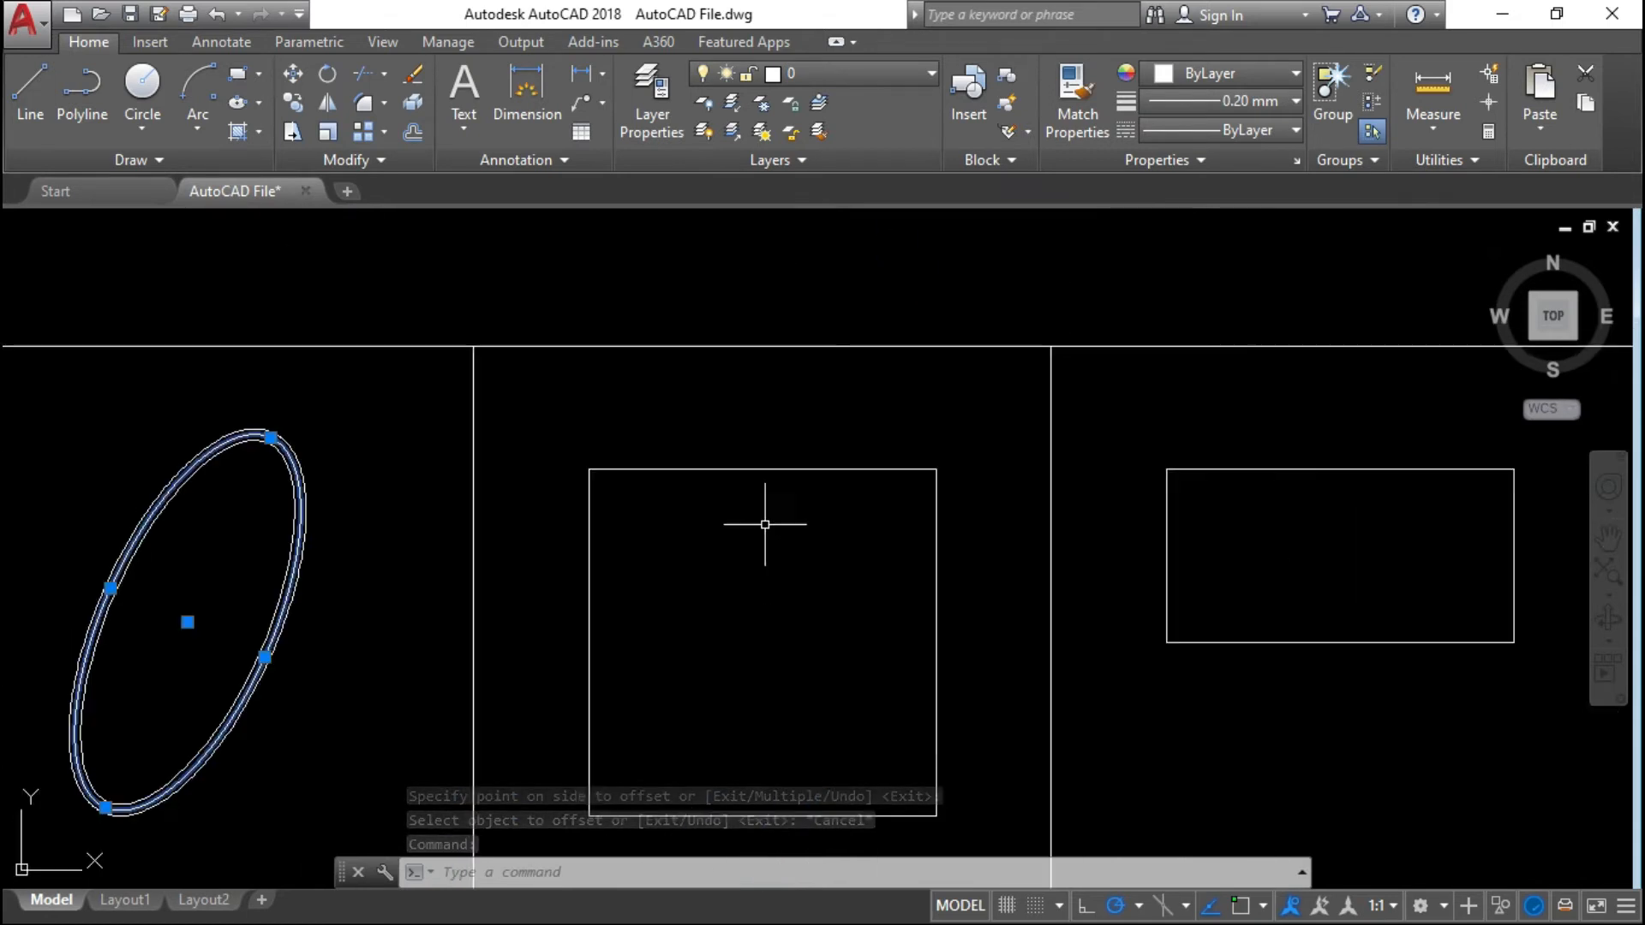
pyautogui.scroll(-4, 719, 665)
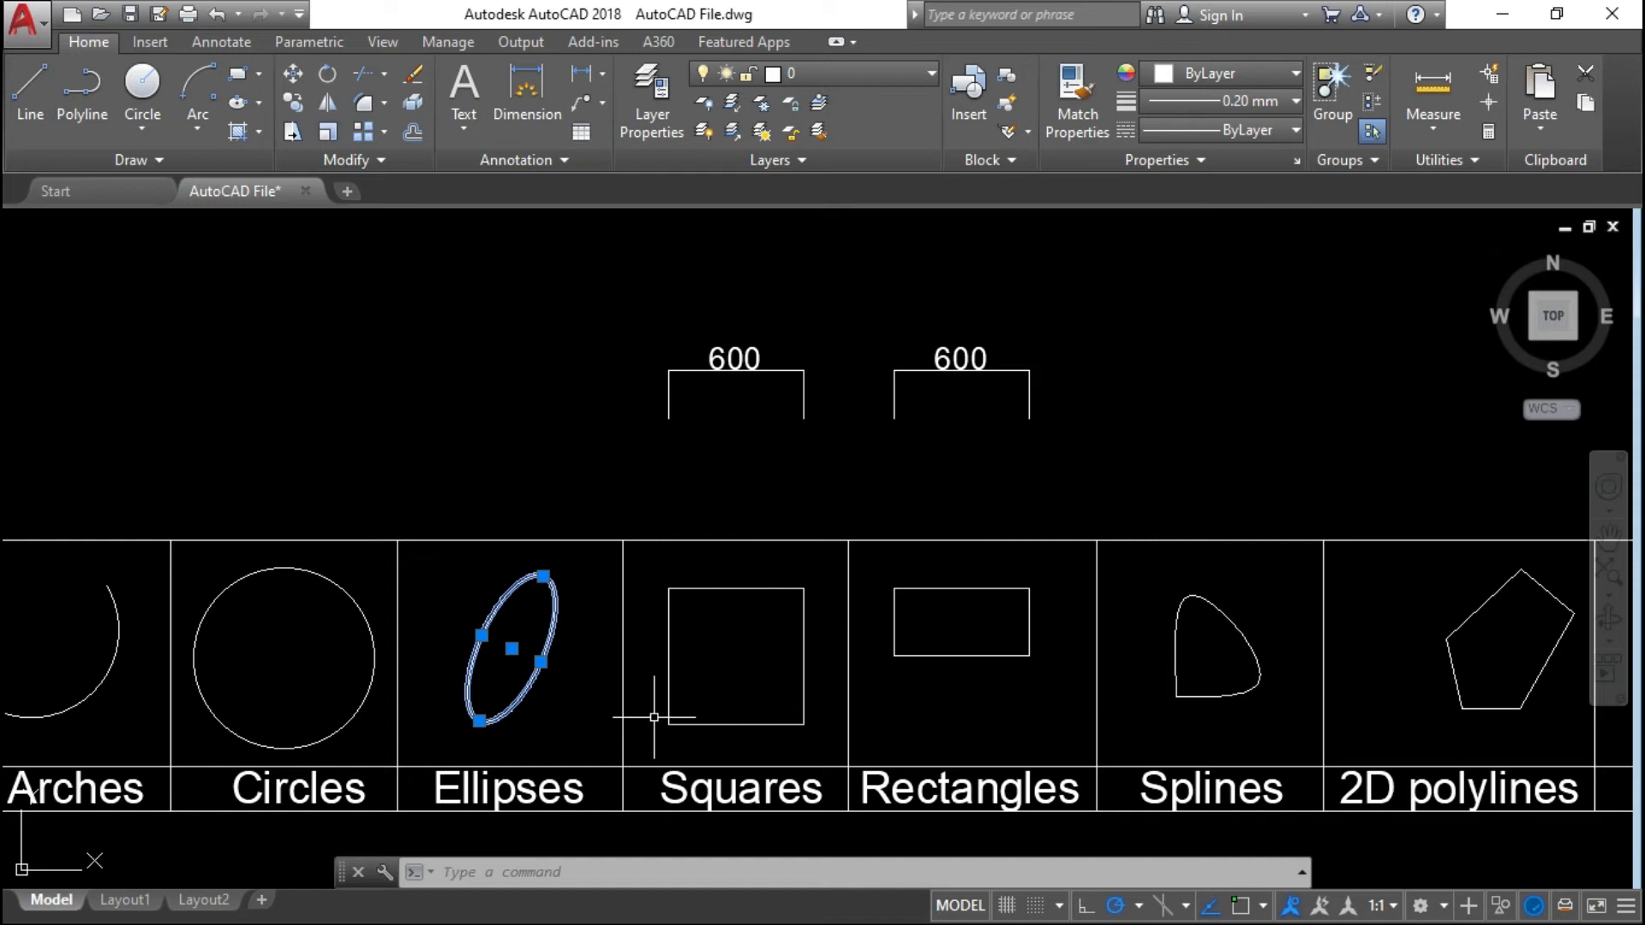
pyautogui.write('o')
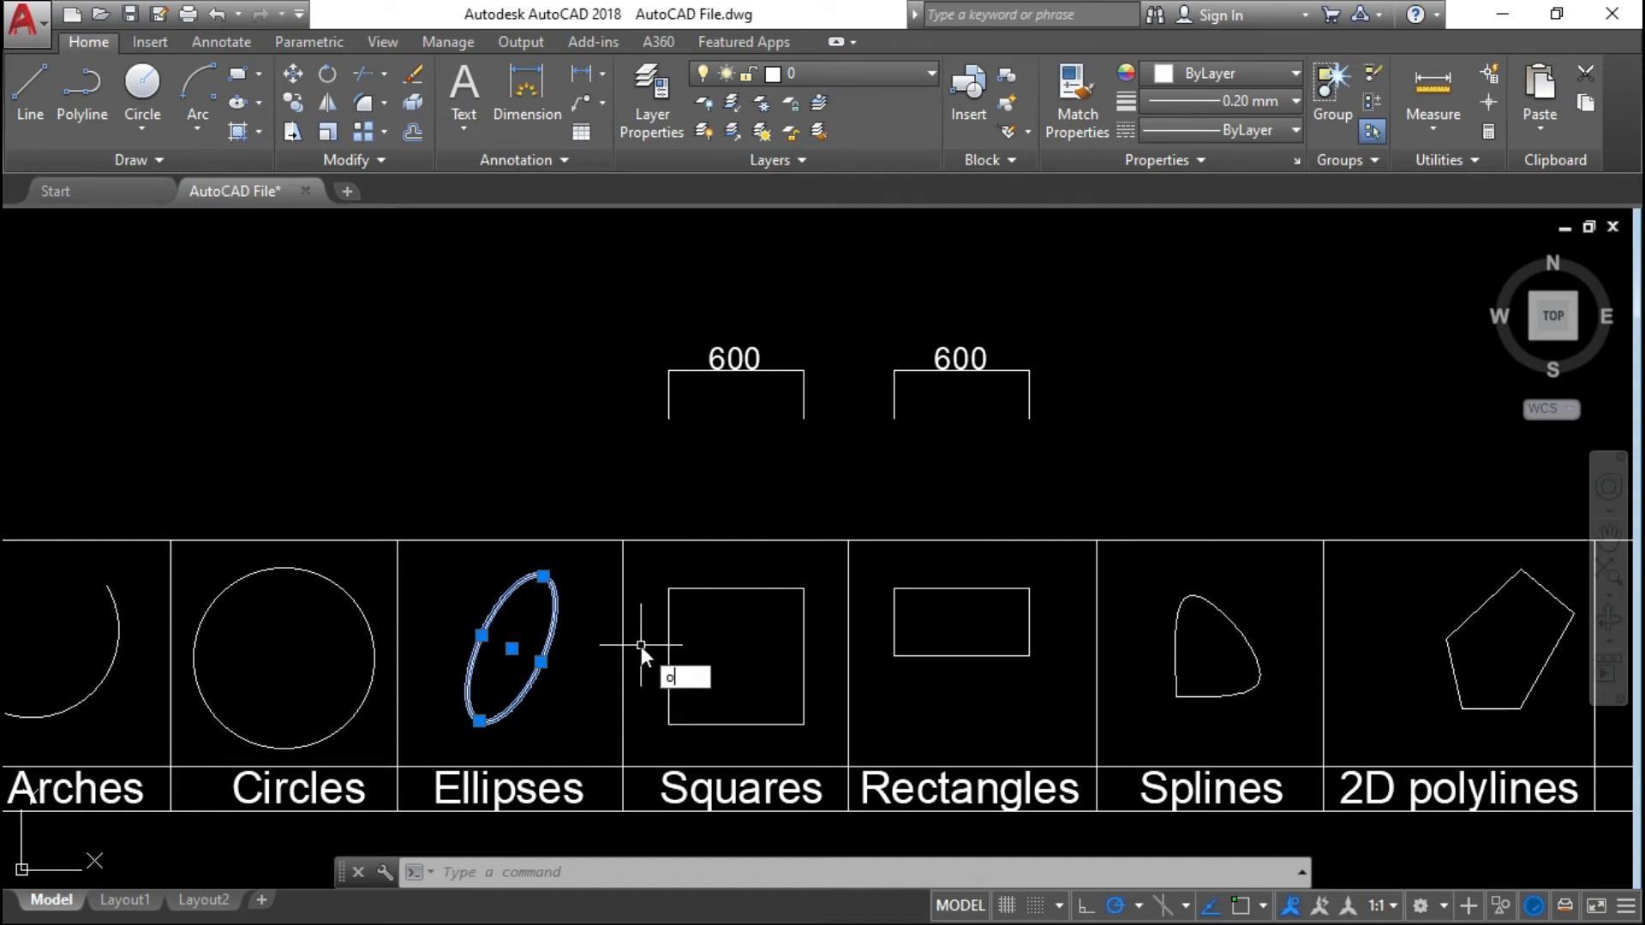
pyautogui.press('Return')
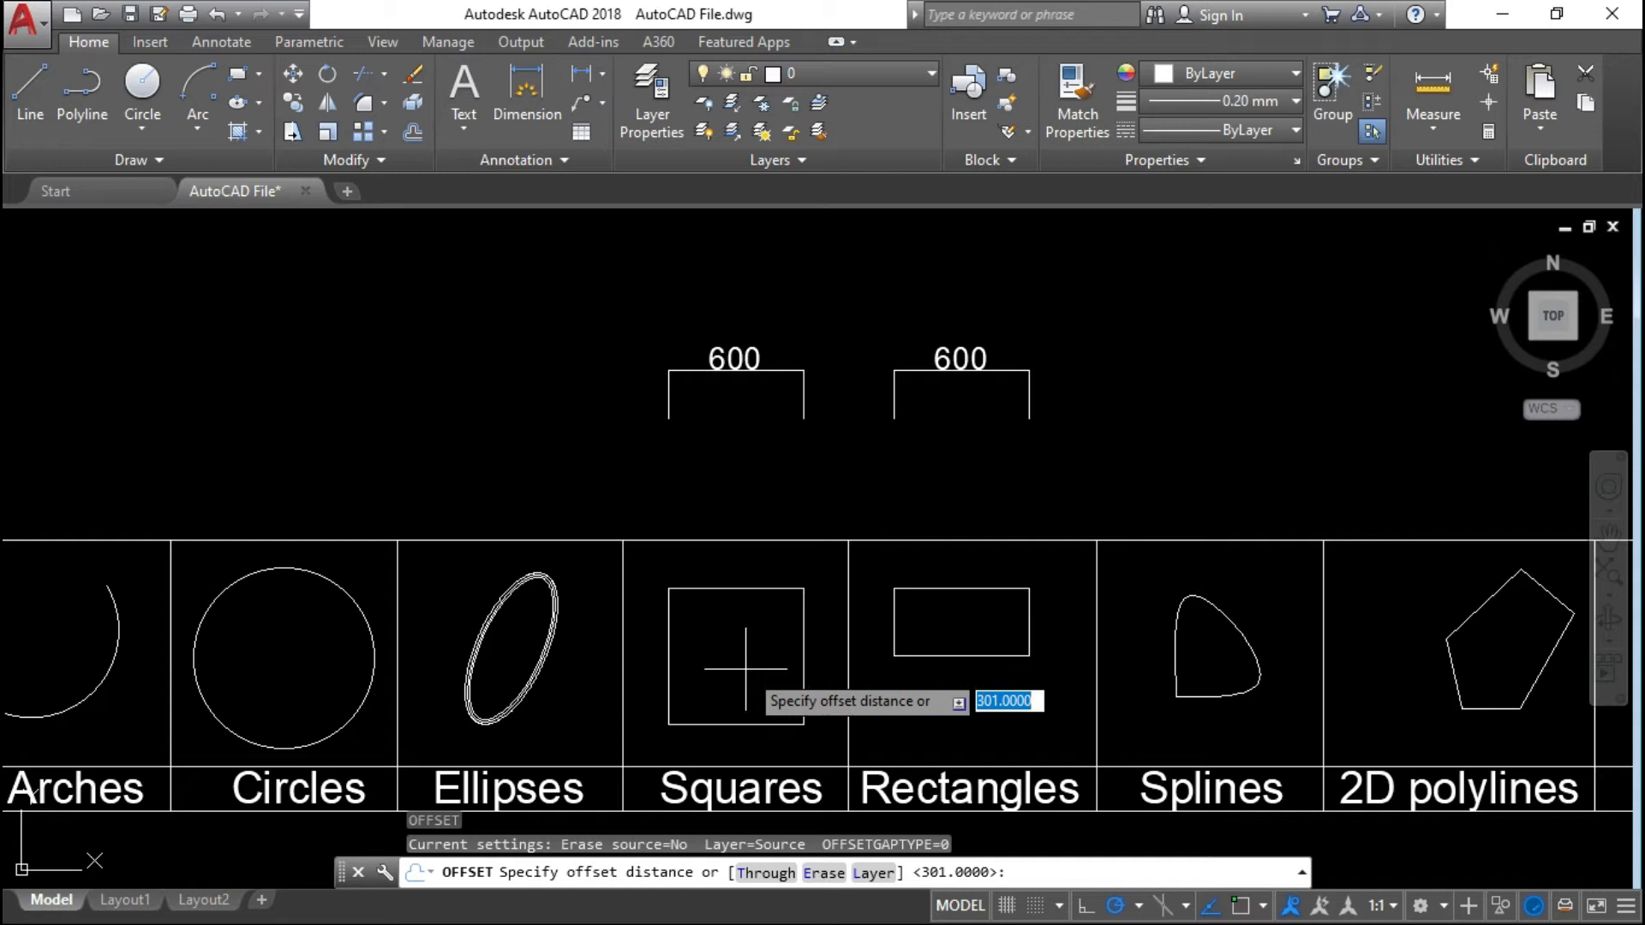
pyautogui.press('Return')
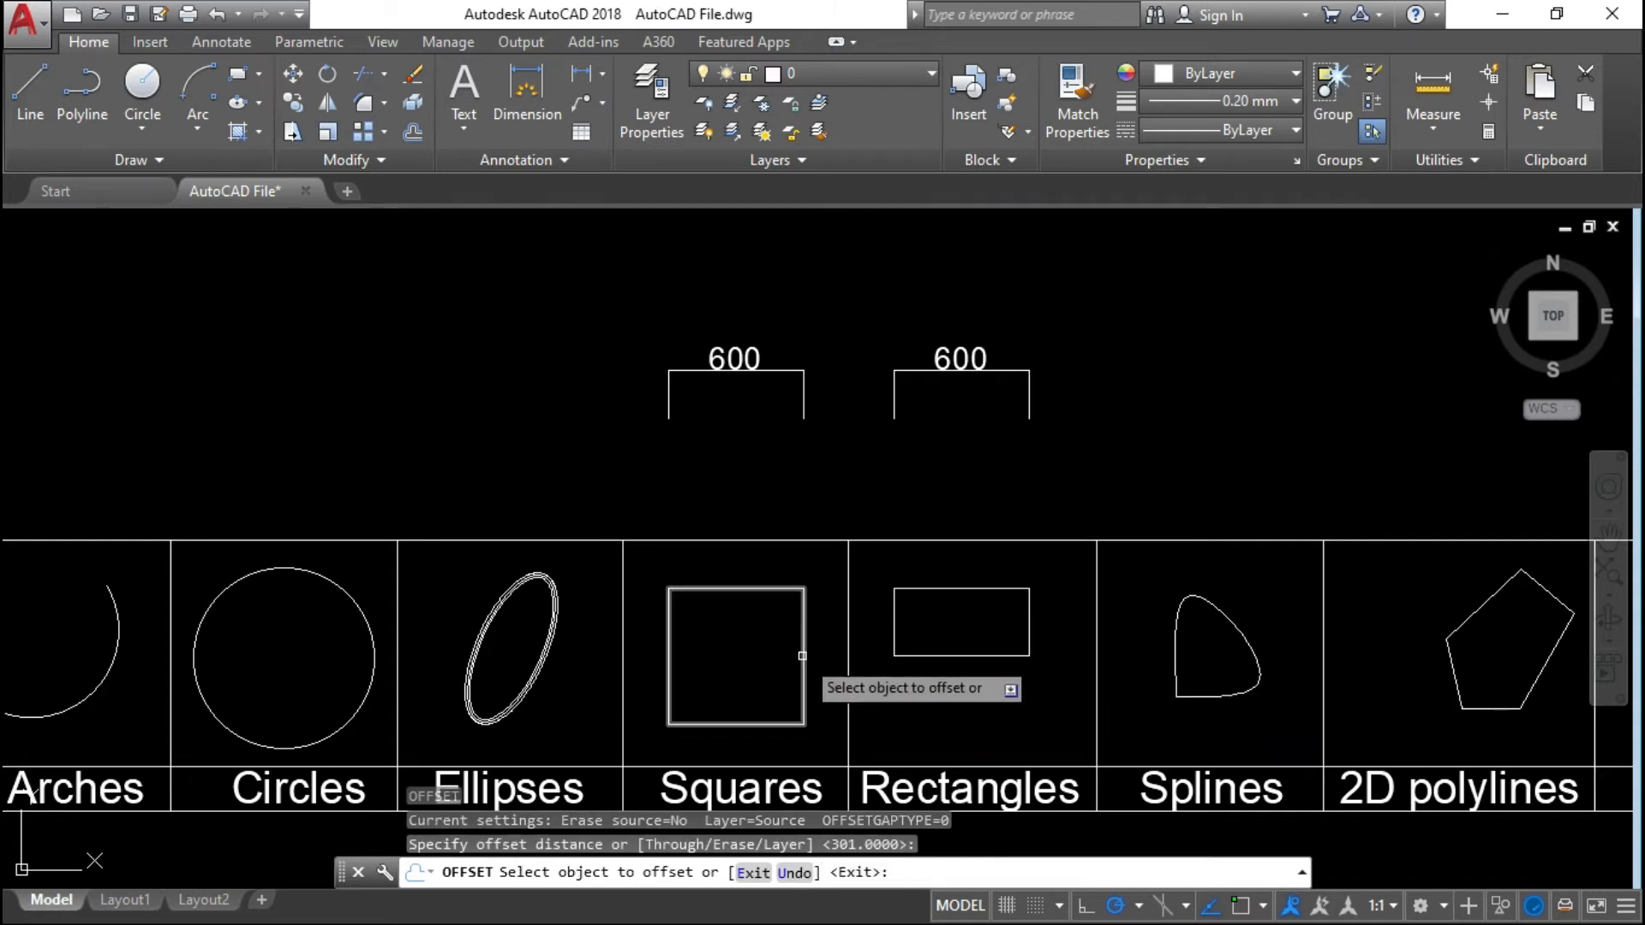
pyautogui.click(802, 656)
pyautogui.click(752, 660)
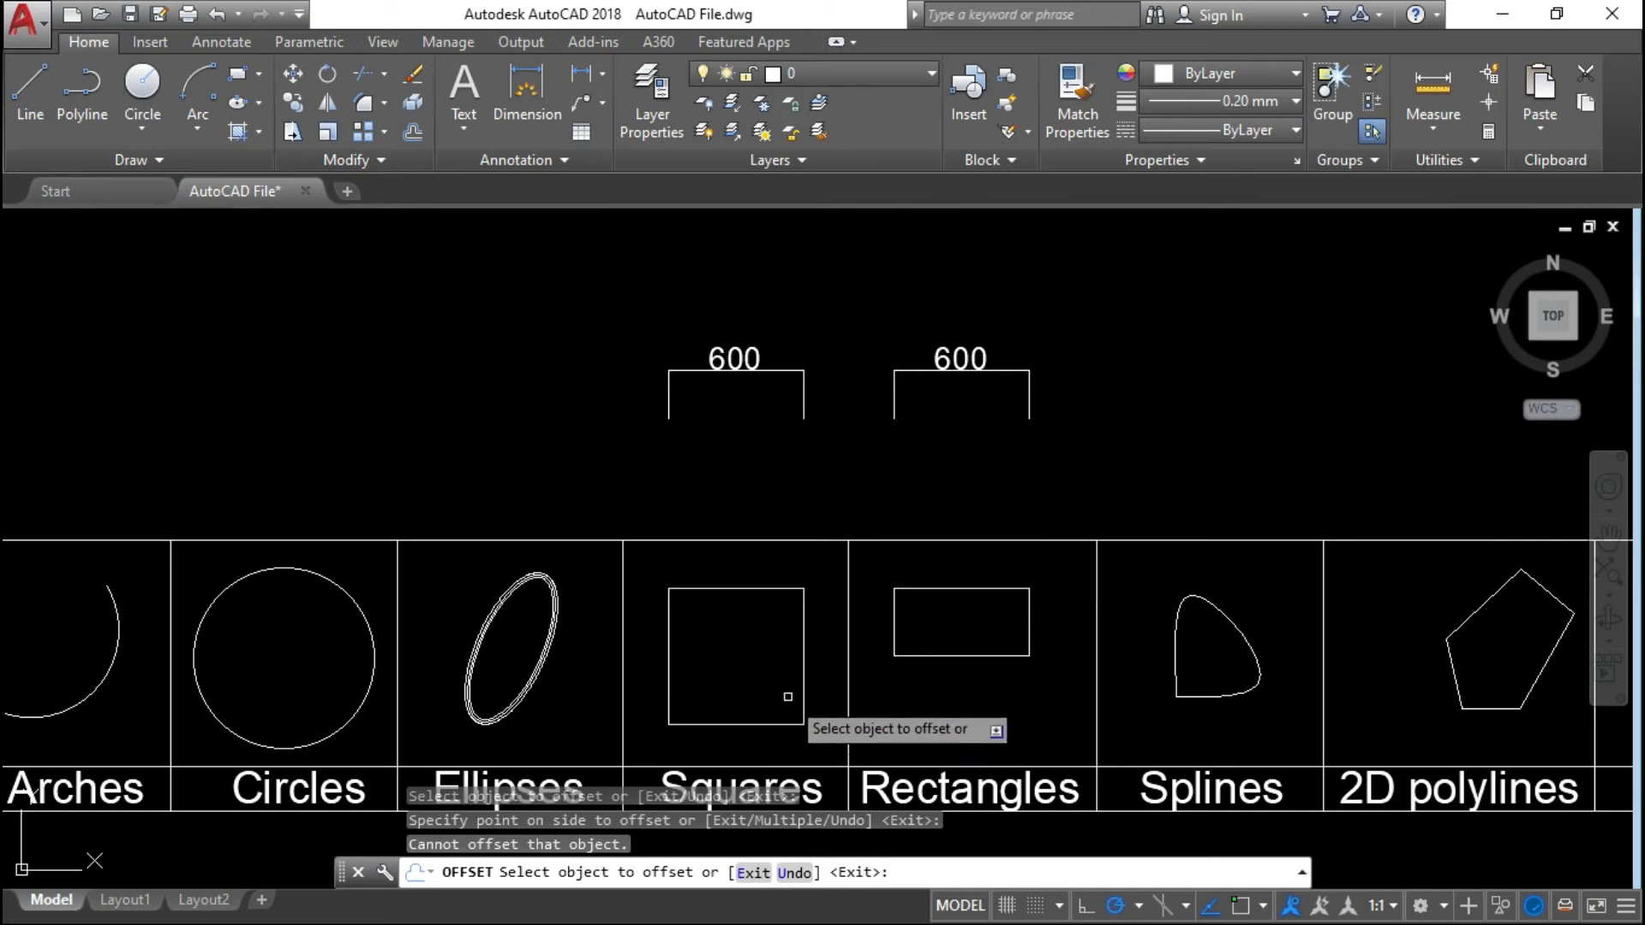
pyautogui.press('Escape')
# - Offset the square in the Squares cell by 250 toward its inner side
pyautogui.write('o')
pyautogui.press('Return')
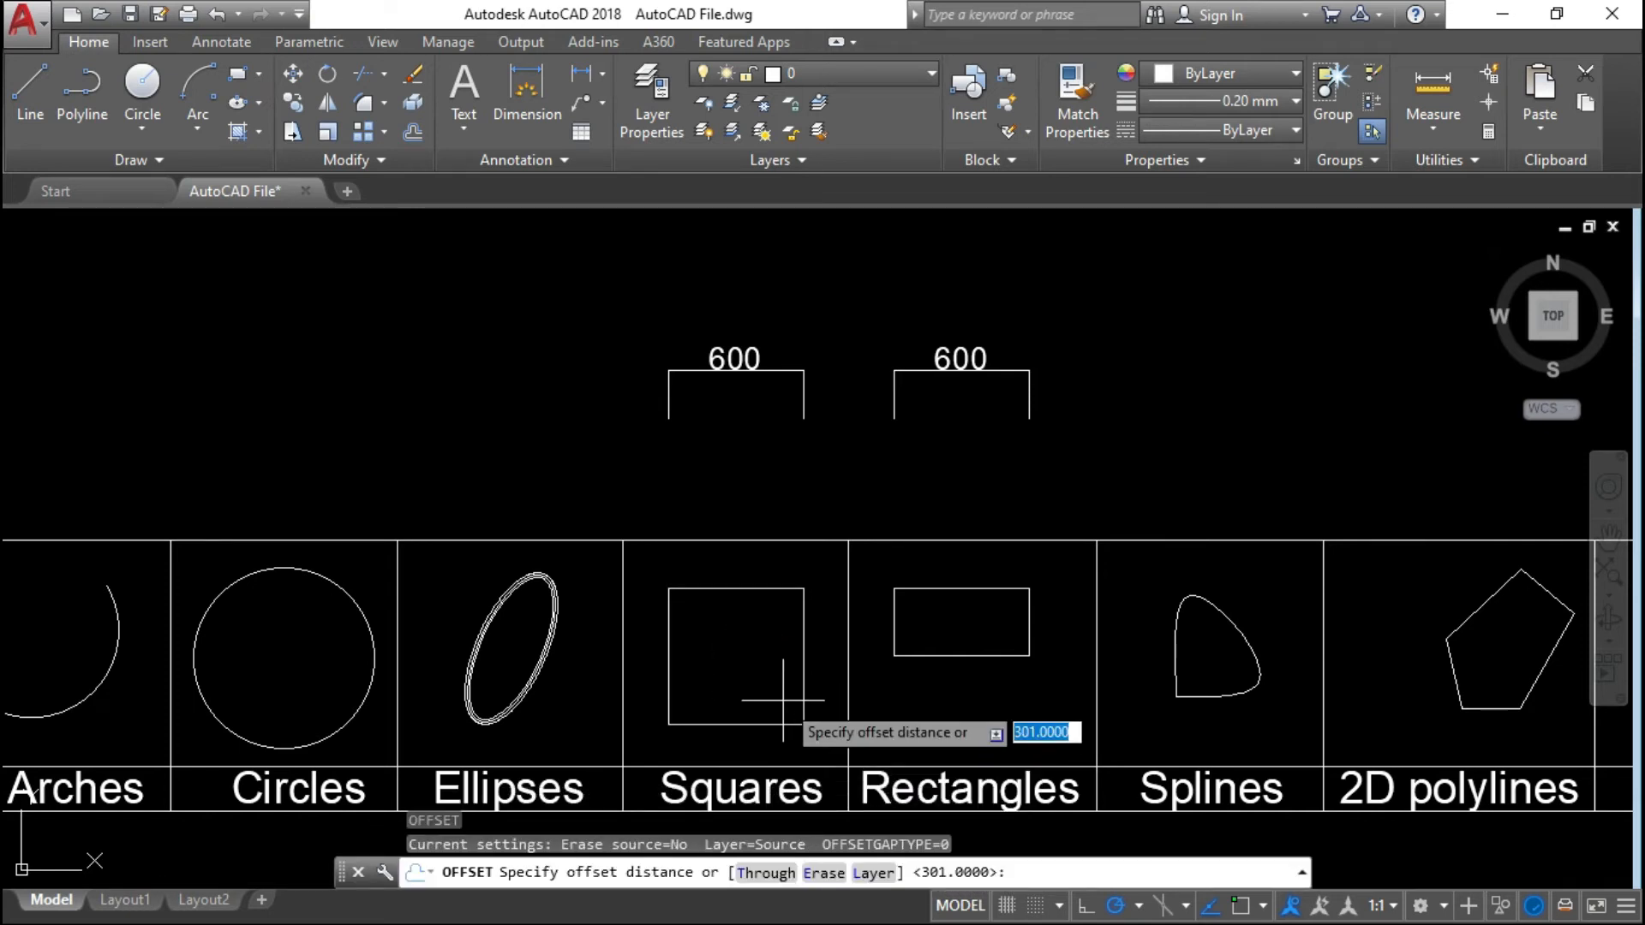
pyautogui.write('250')
pyautogui.press('Return')
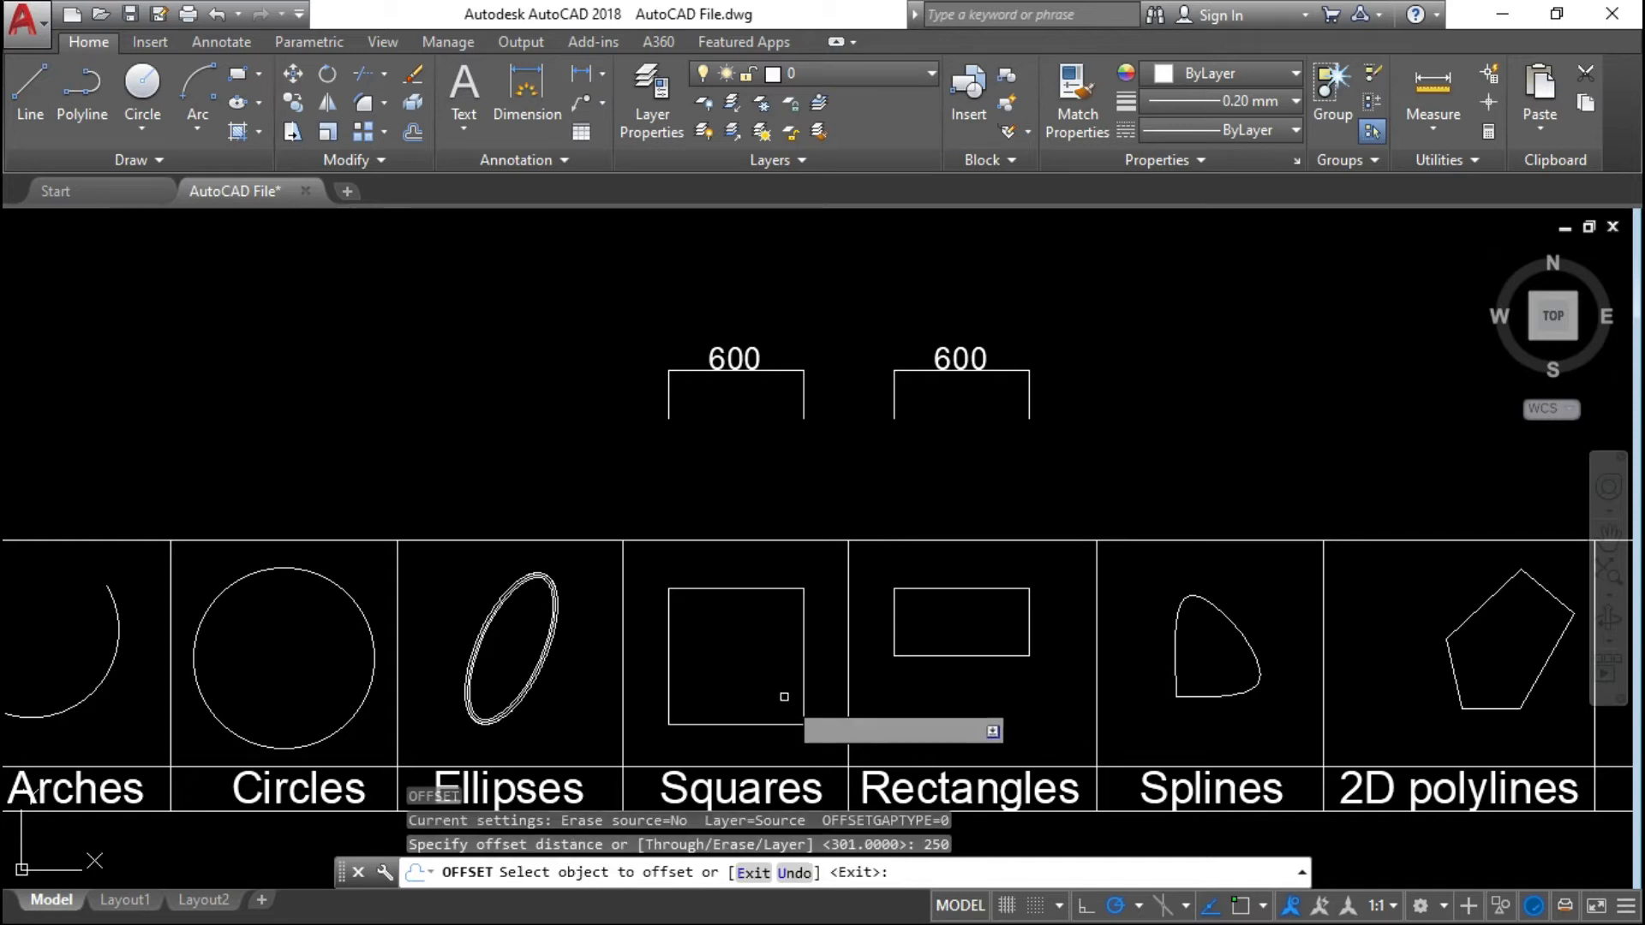
pyautogui.click(804, 671)
pyautogui.click(736, 656)
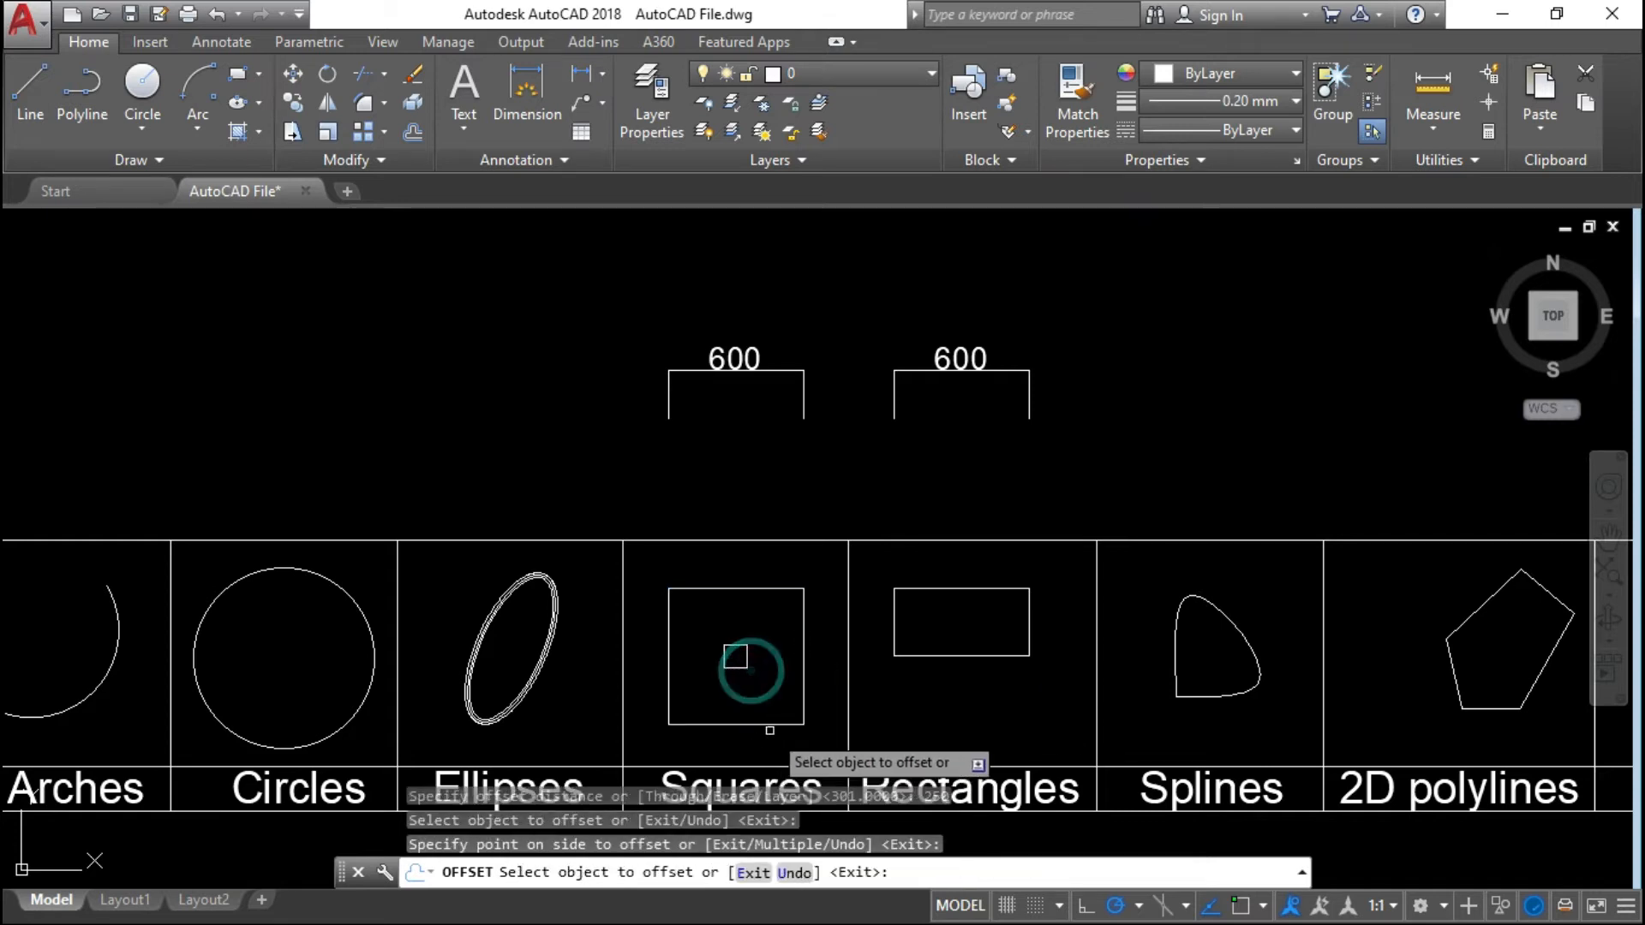
# - Offset the original square by the same distance of 250 toward its outer side and end the command
pyautogui.click(804, 676)
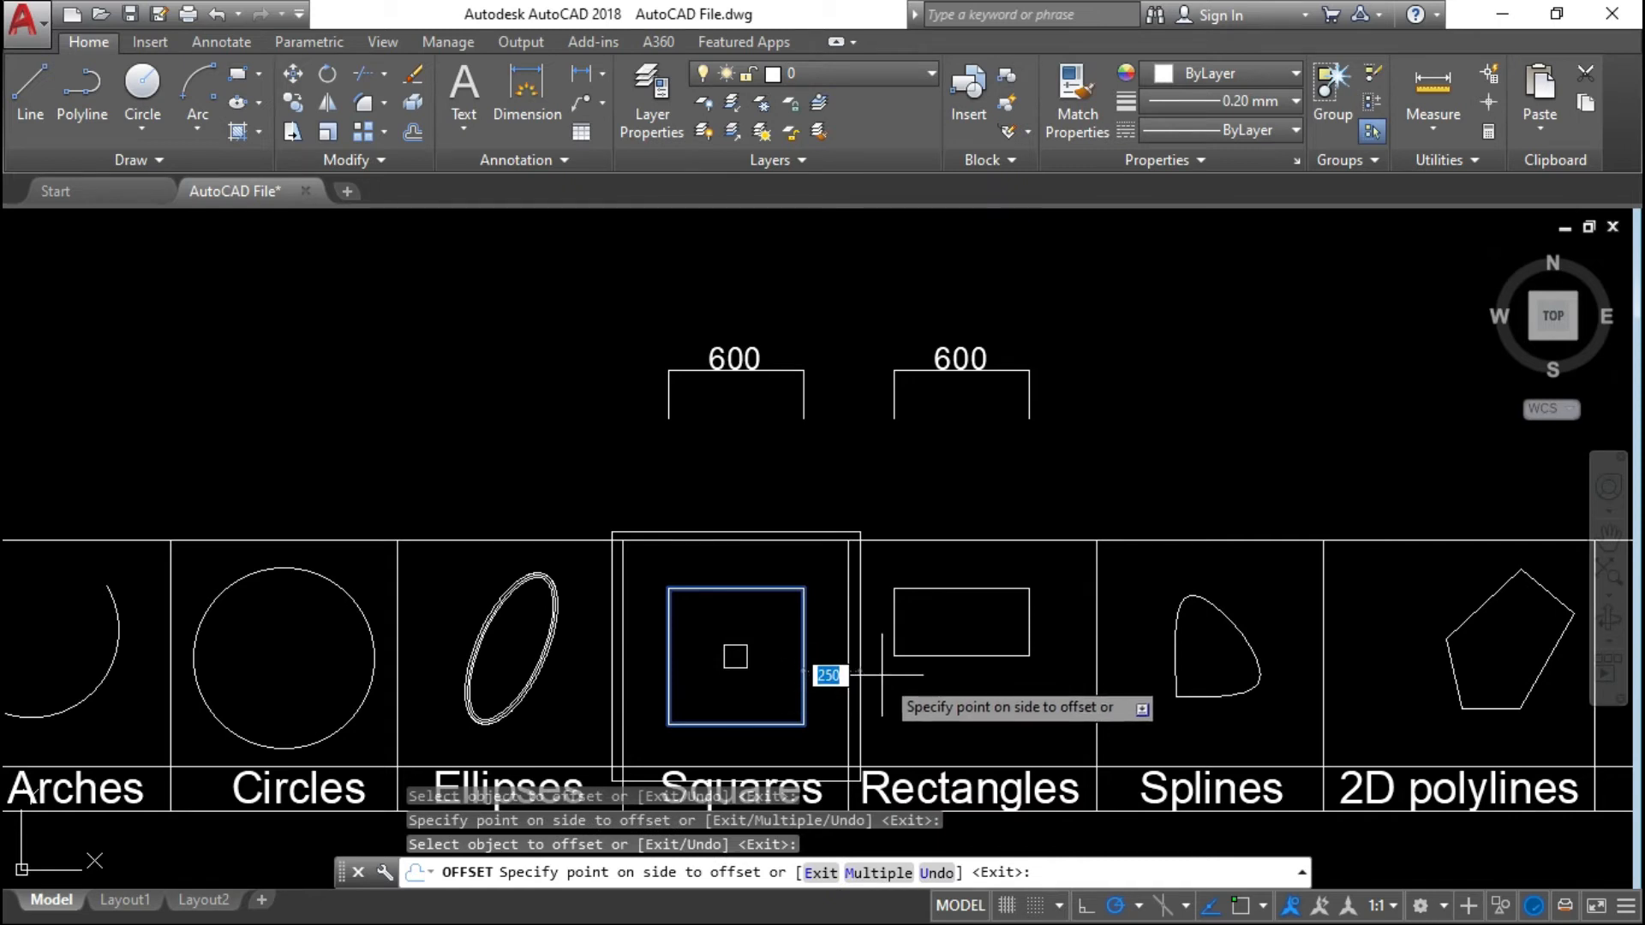
pyautogui.click(882, 675)
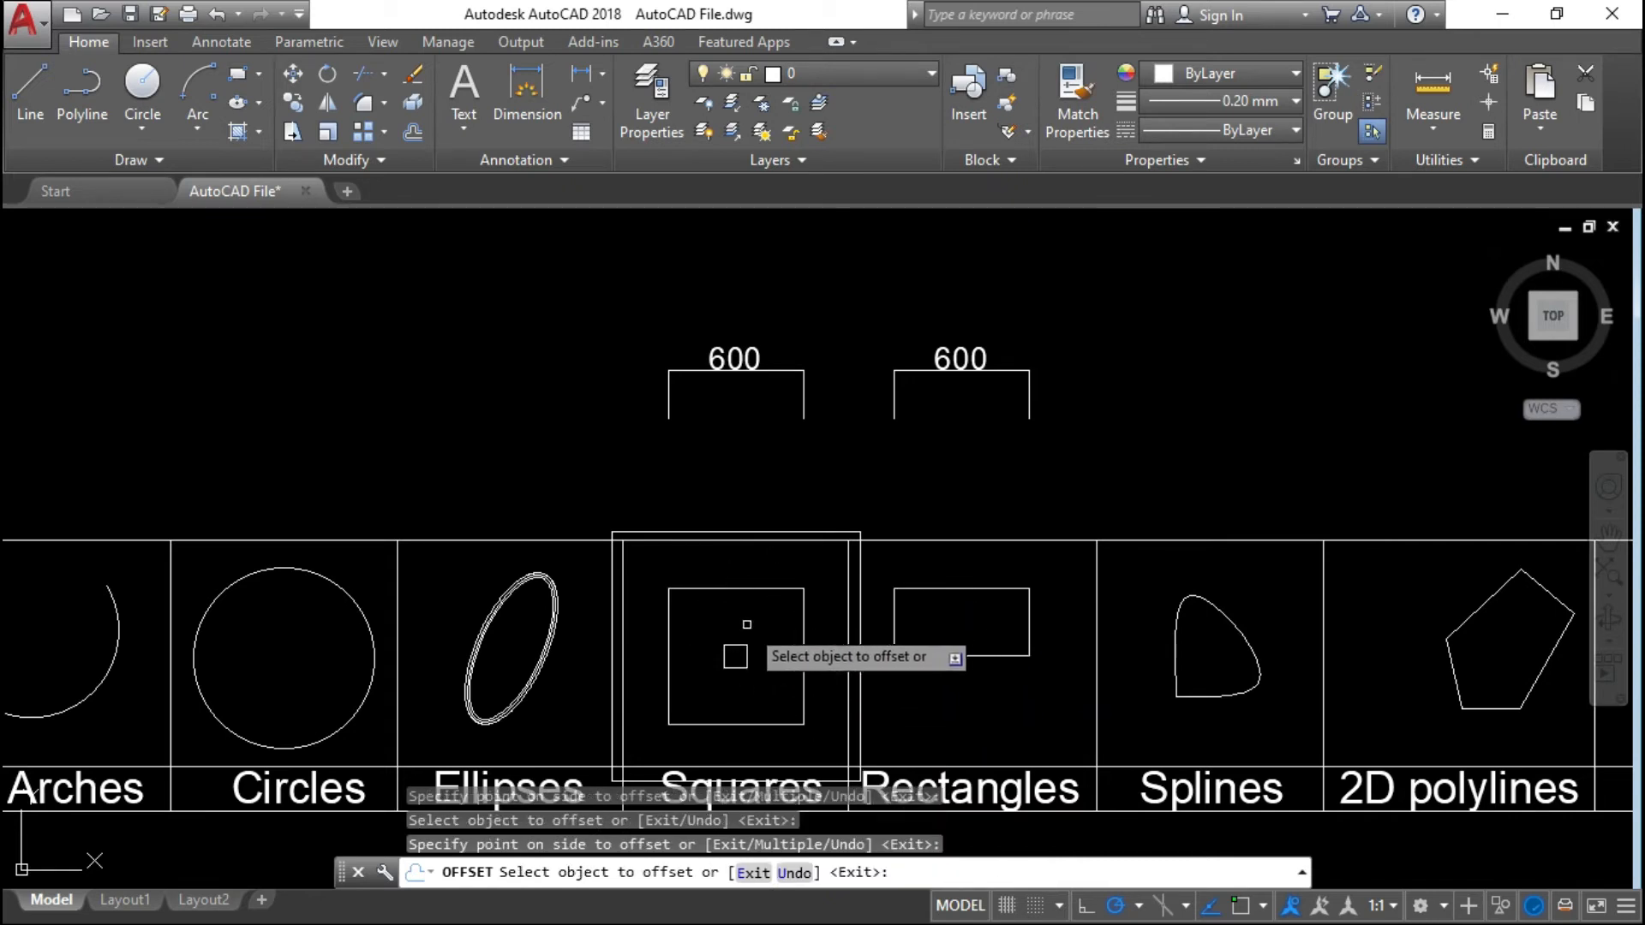
pyautogui.press('Escape')
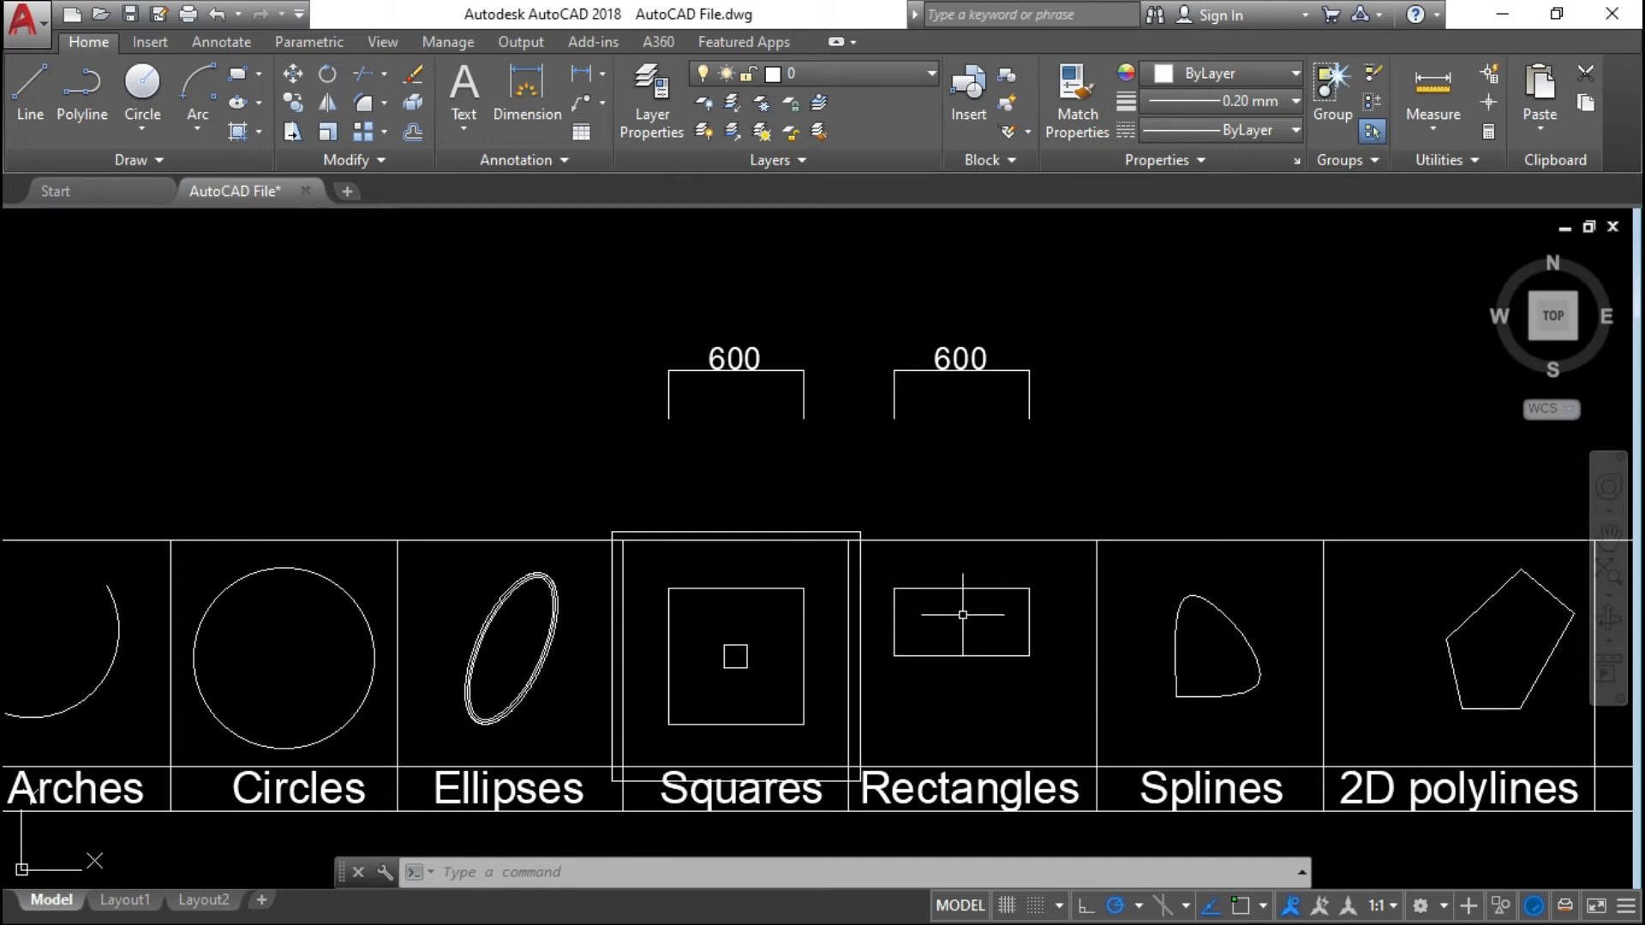
# - Try to offset the rectangle in the Rectangles cell by 151 toward its inner side, and offset it by 151 toward its outer side
pyautogui.write('o')
pyautogui.press('Return')
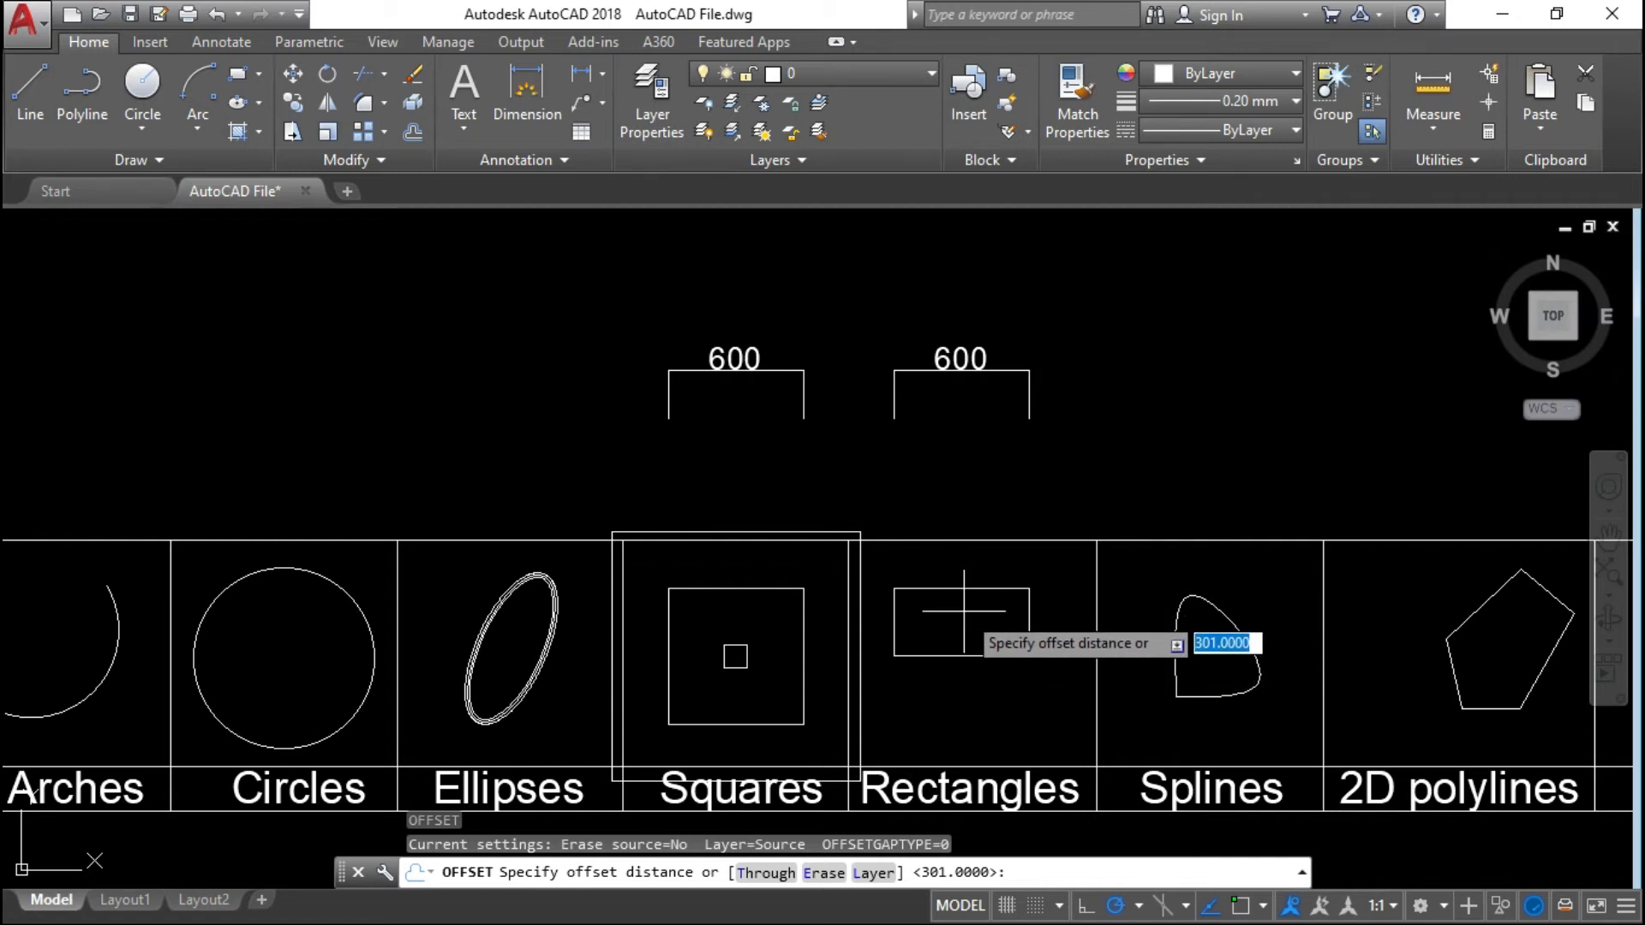
pyautogui.write('151')
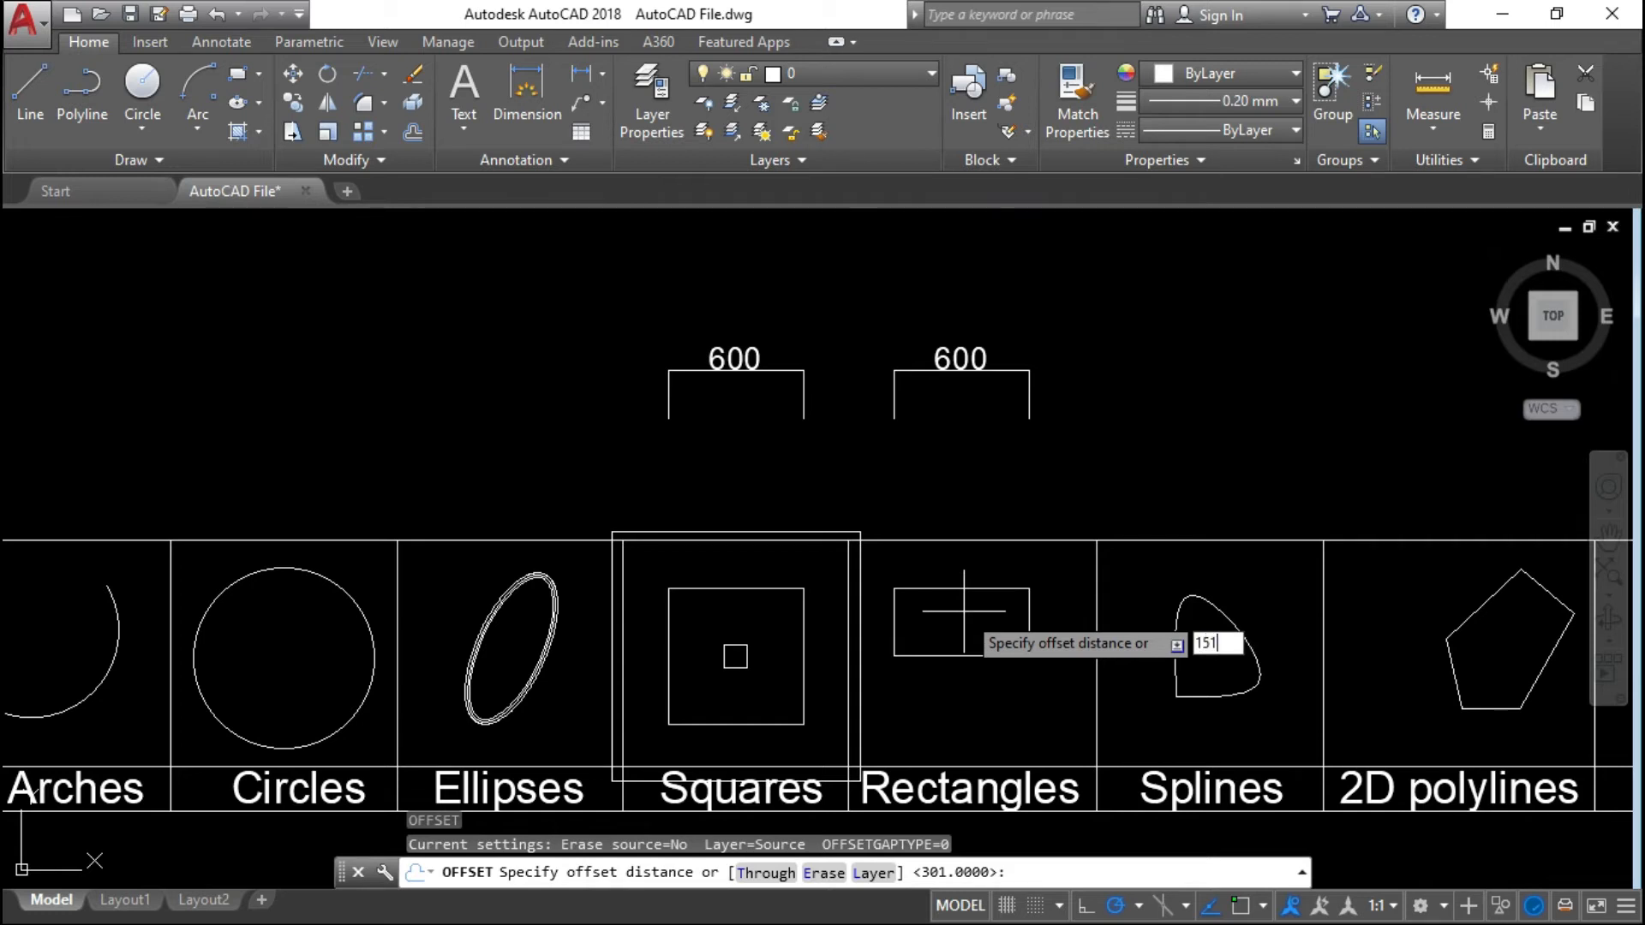
pyautogui.press('Return')
pyautogui.click(964, 589)
pyautogui.click(956, 621)
pyautogui.click(977, 591)
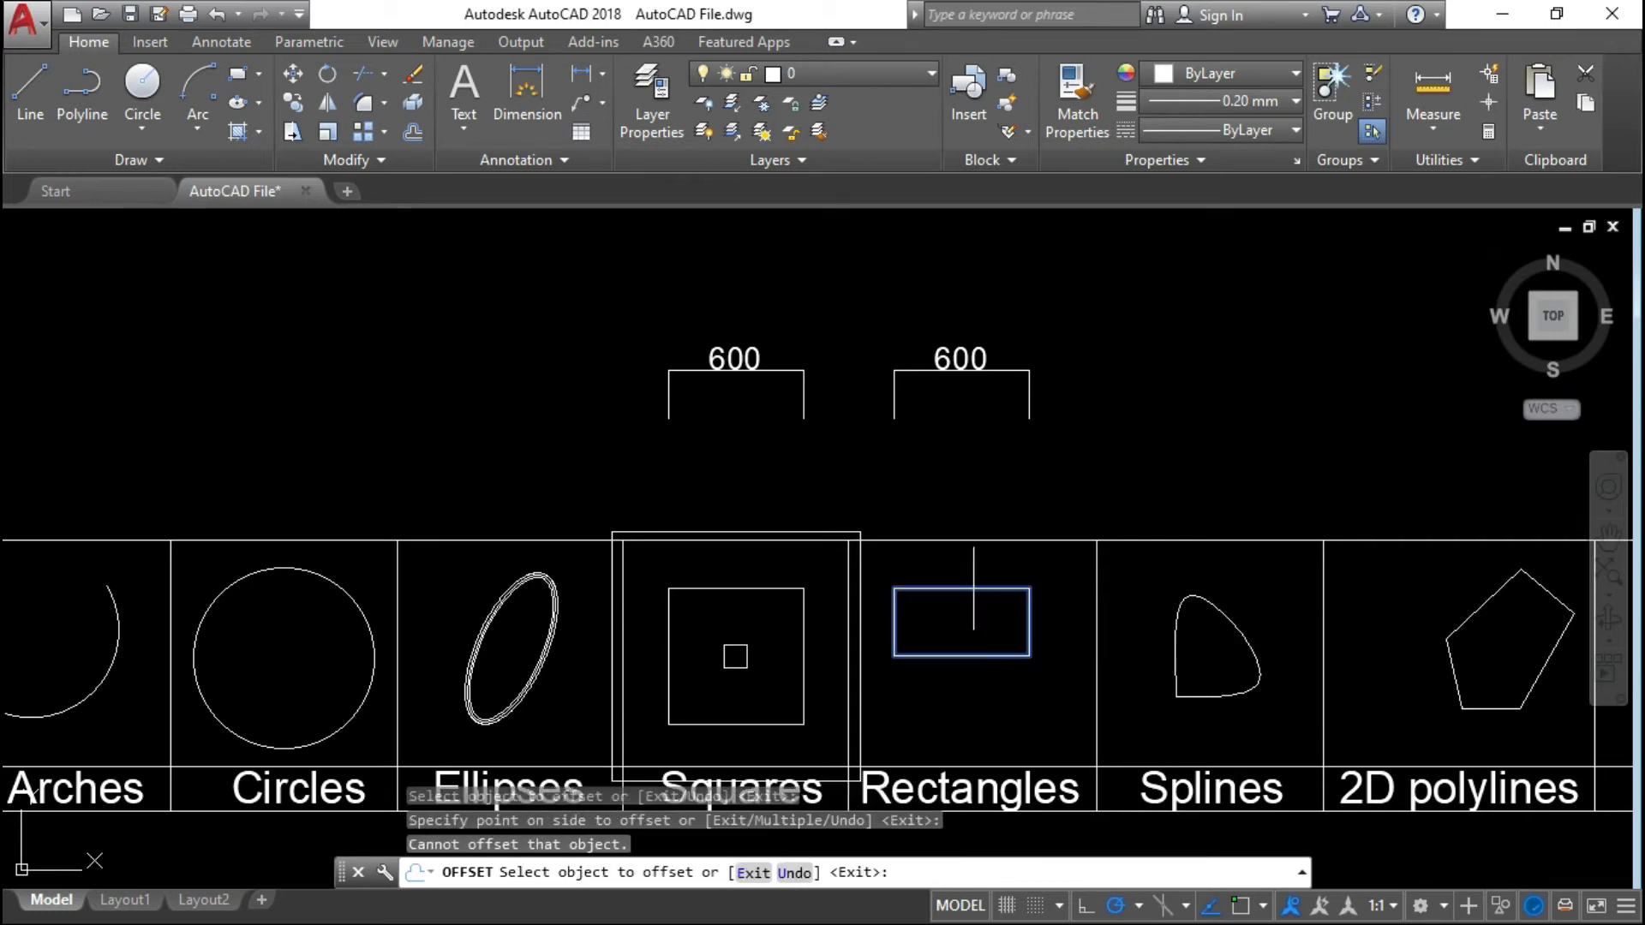
pyautogui.click(963, 514)
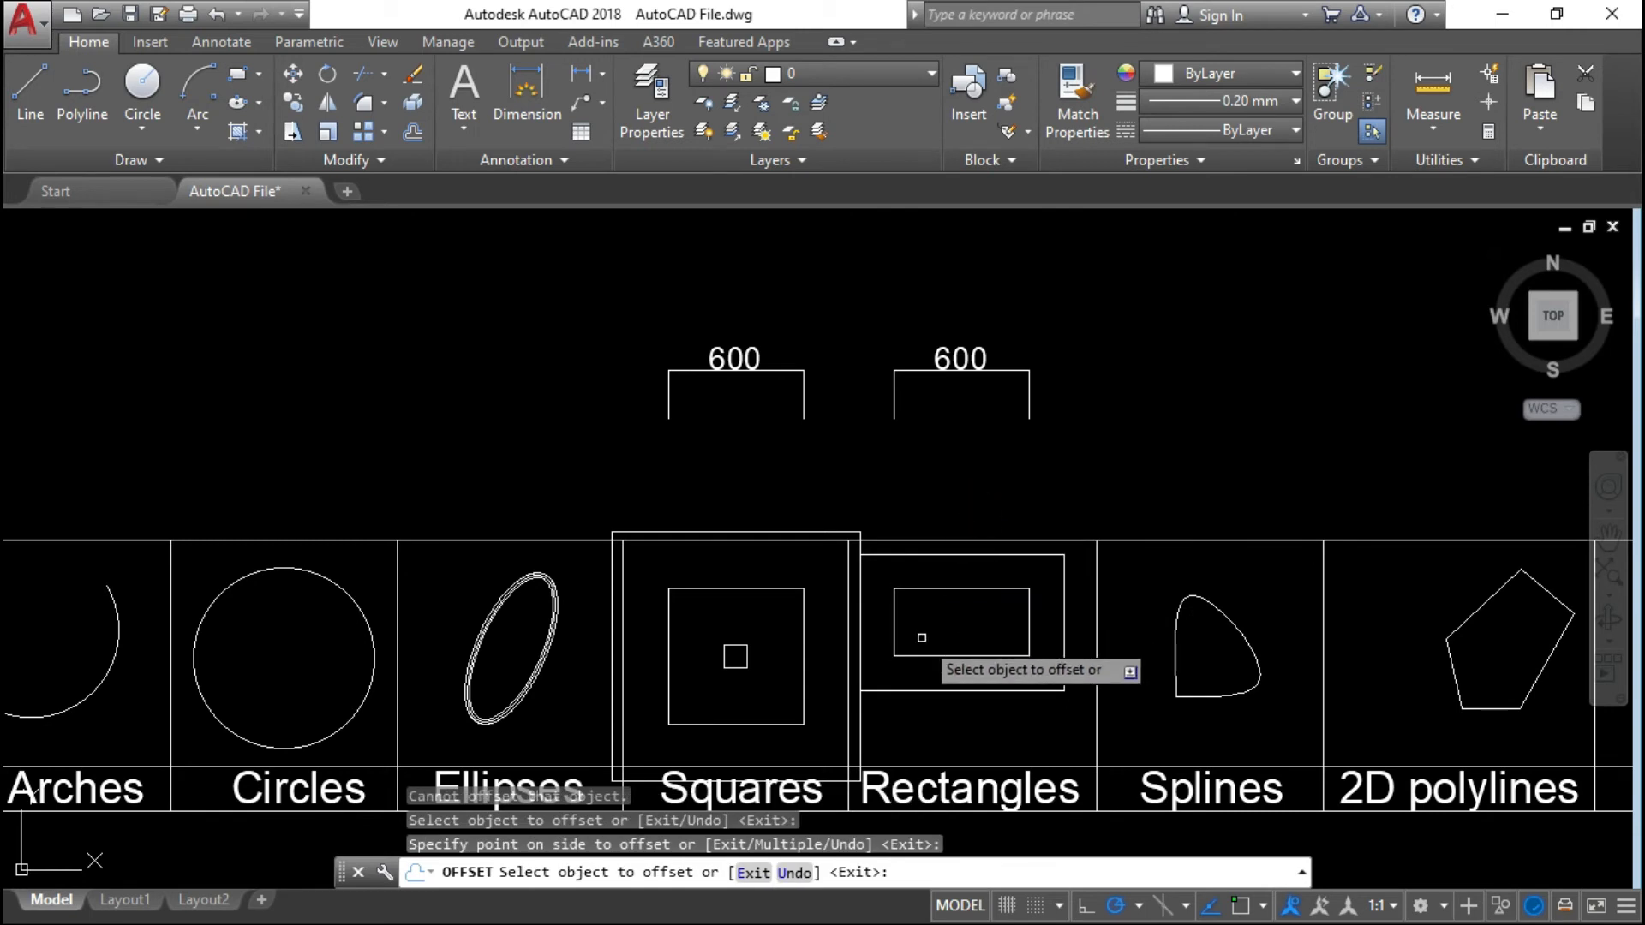
pyautogui.write('149')
pyautogui.press('Escape')
# - Offset the original rectangle by 149 toward its inner side
pyautogui.press('Return')
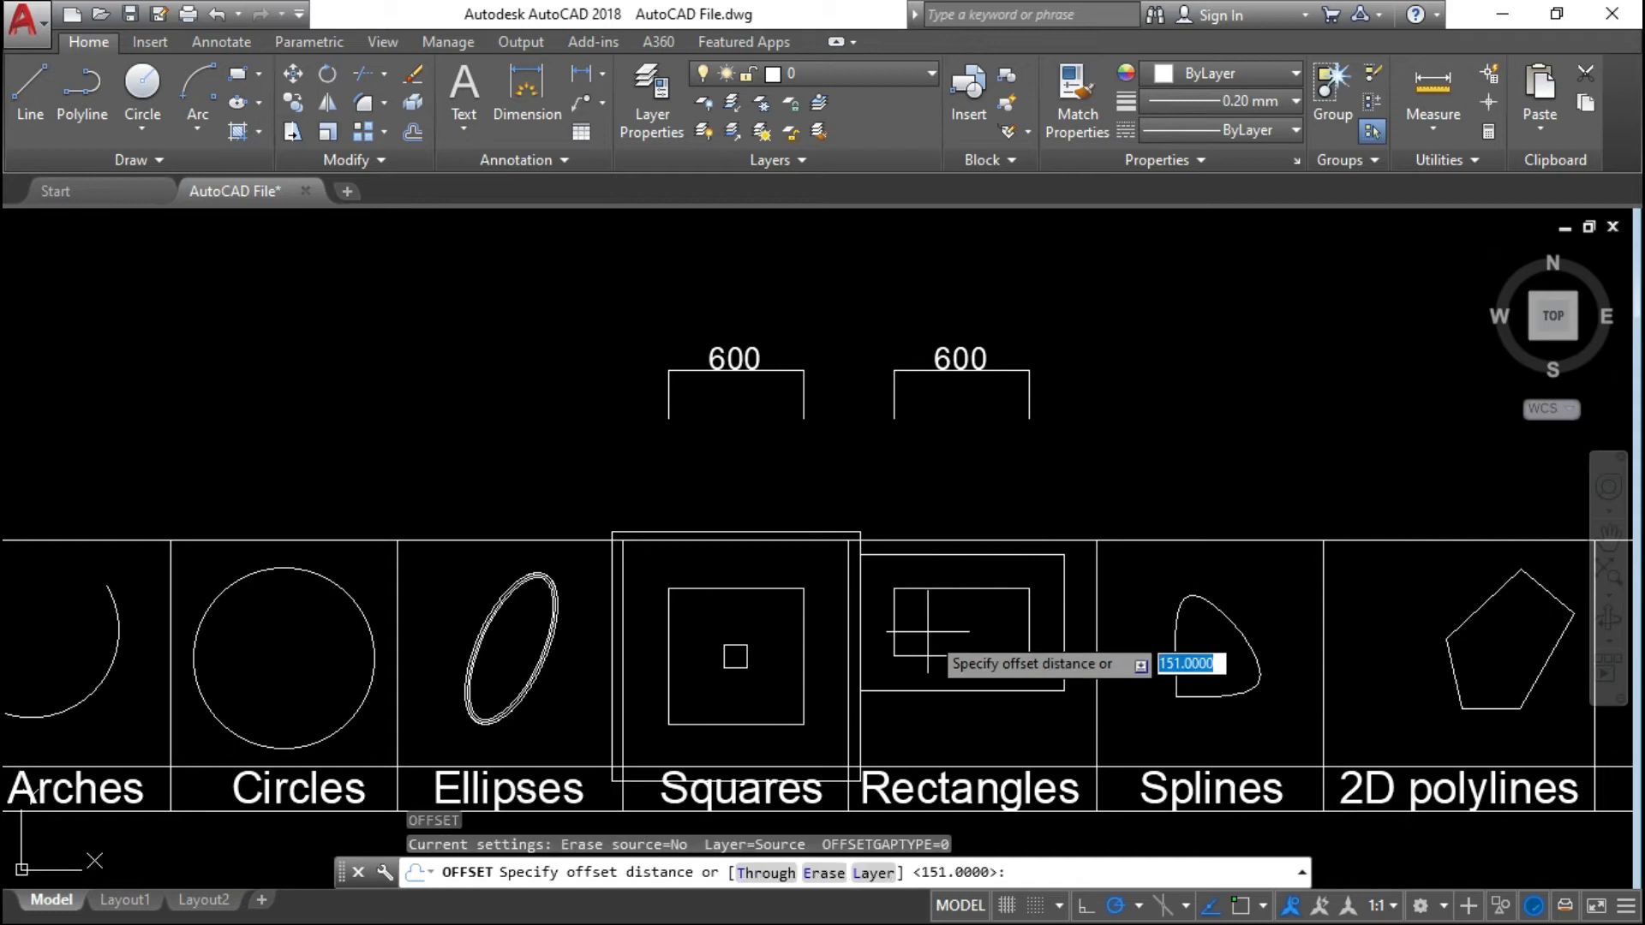
pyautogui.write('149')
pyautogui.press('Return')
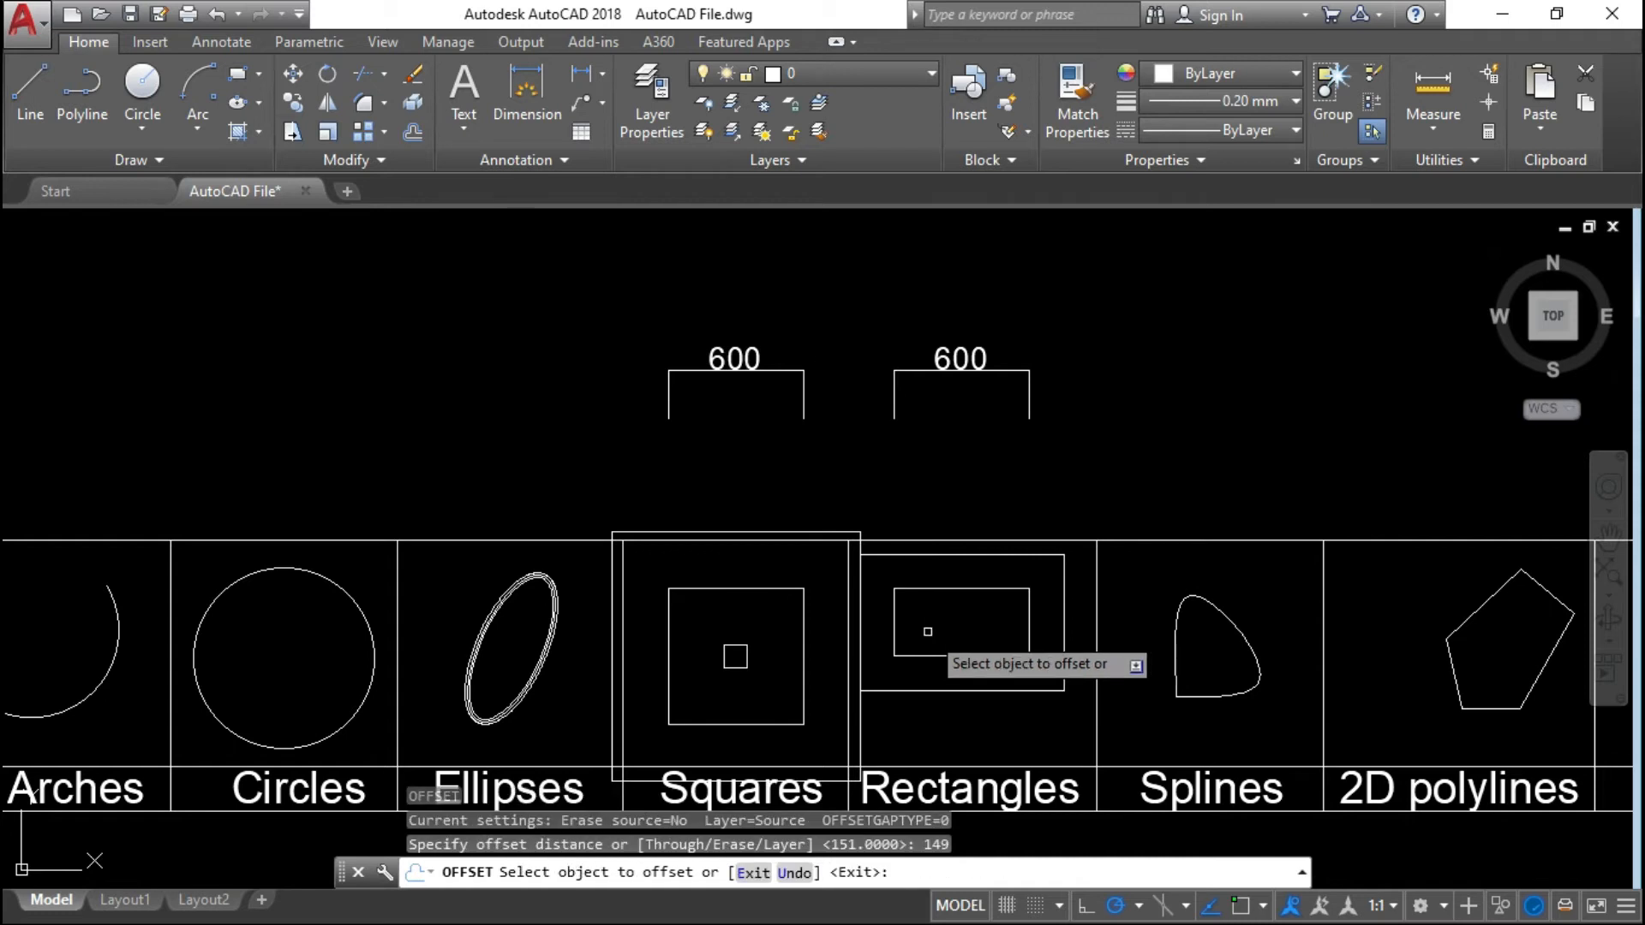
pyautogui.click(939, 588)
pyautogui.click(951, 623)
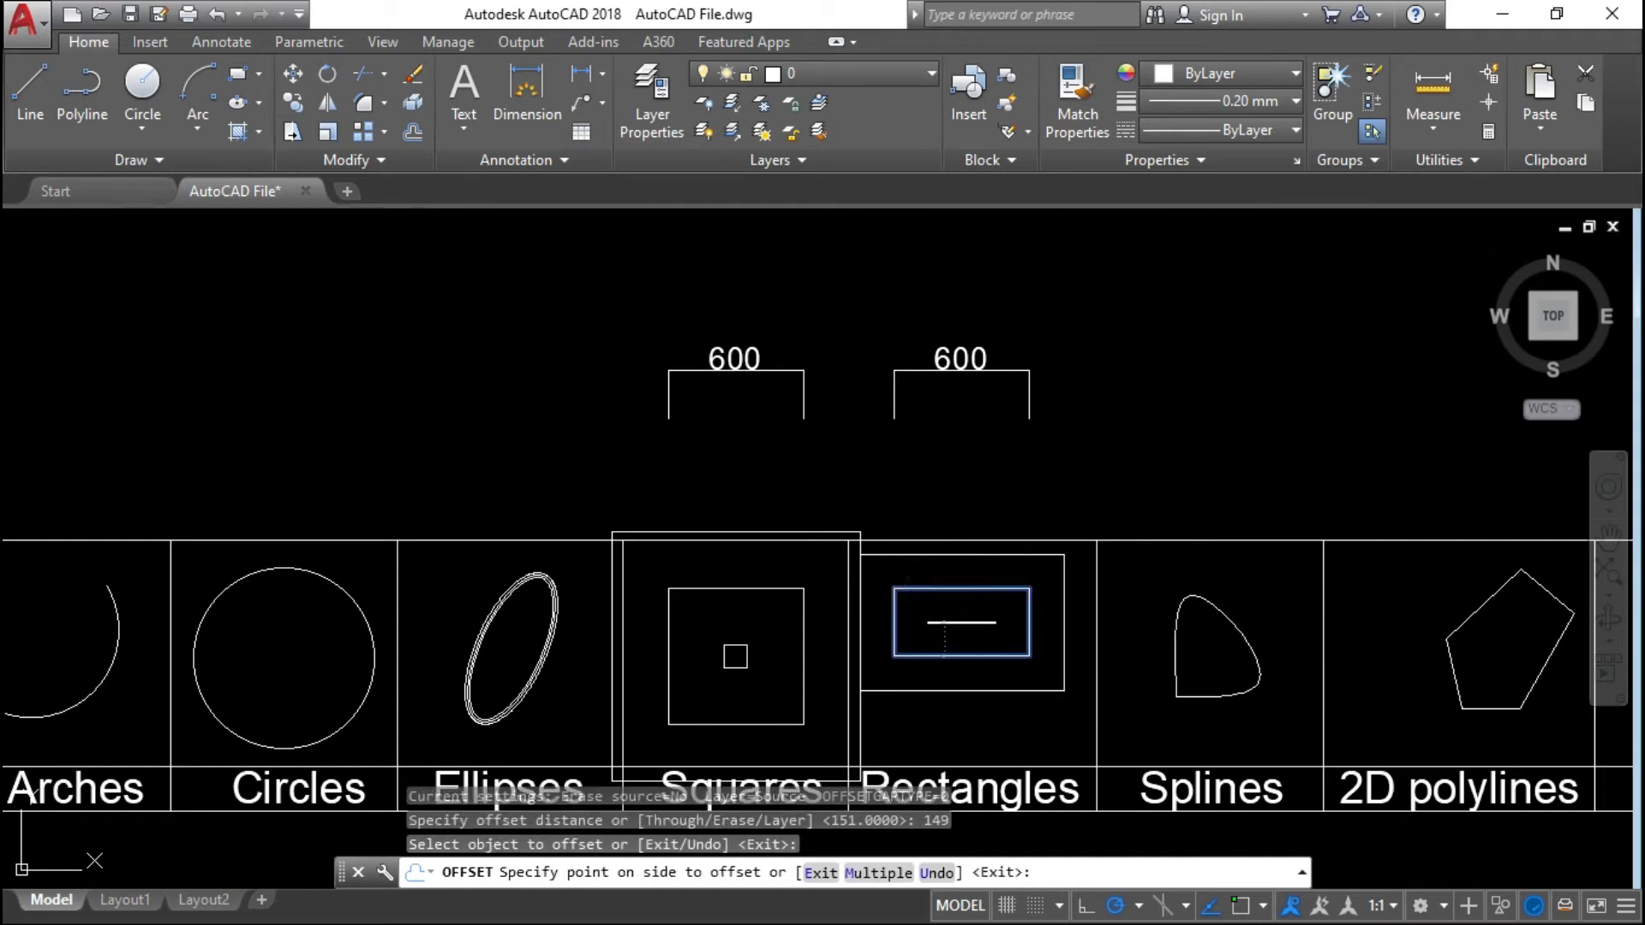
# - Offset the original rectangle by the same distance of 149 toward its outer side and end the command
pyautogui.scroll(10, 979, 674)
pyautogui.scroll(-5, 728, 676)
pyautogui.scroll(-4, 789, 677)
pyautogui.click(850, 588)
pyautogui.click(848, 538)
pyautogui.scroll(-8, 737, 656)
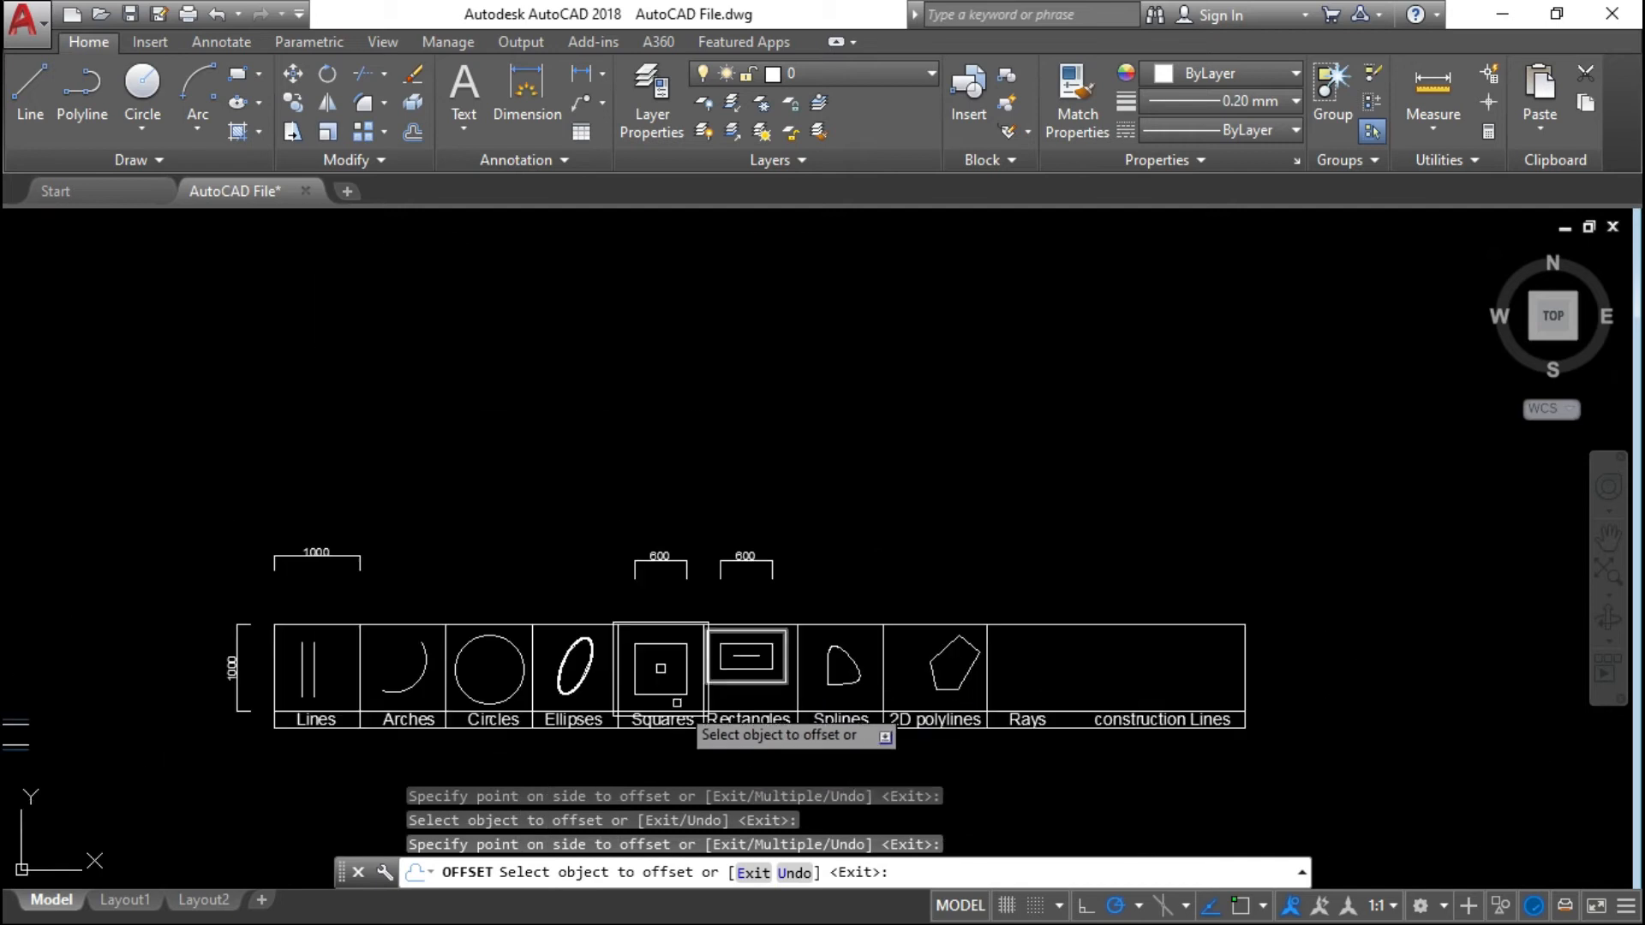
pyautogui.scroll(4, 784, 658)
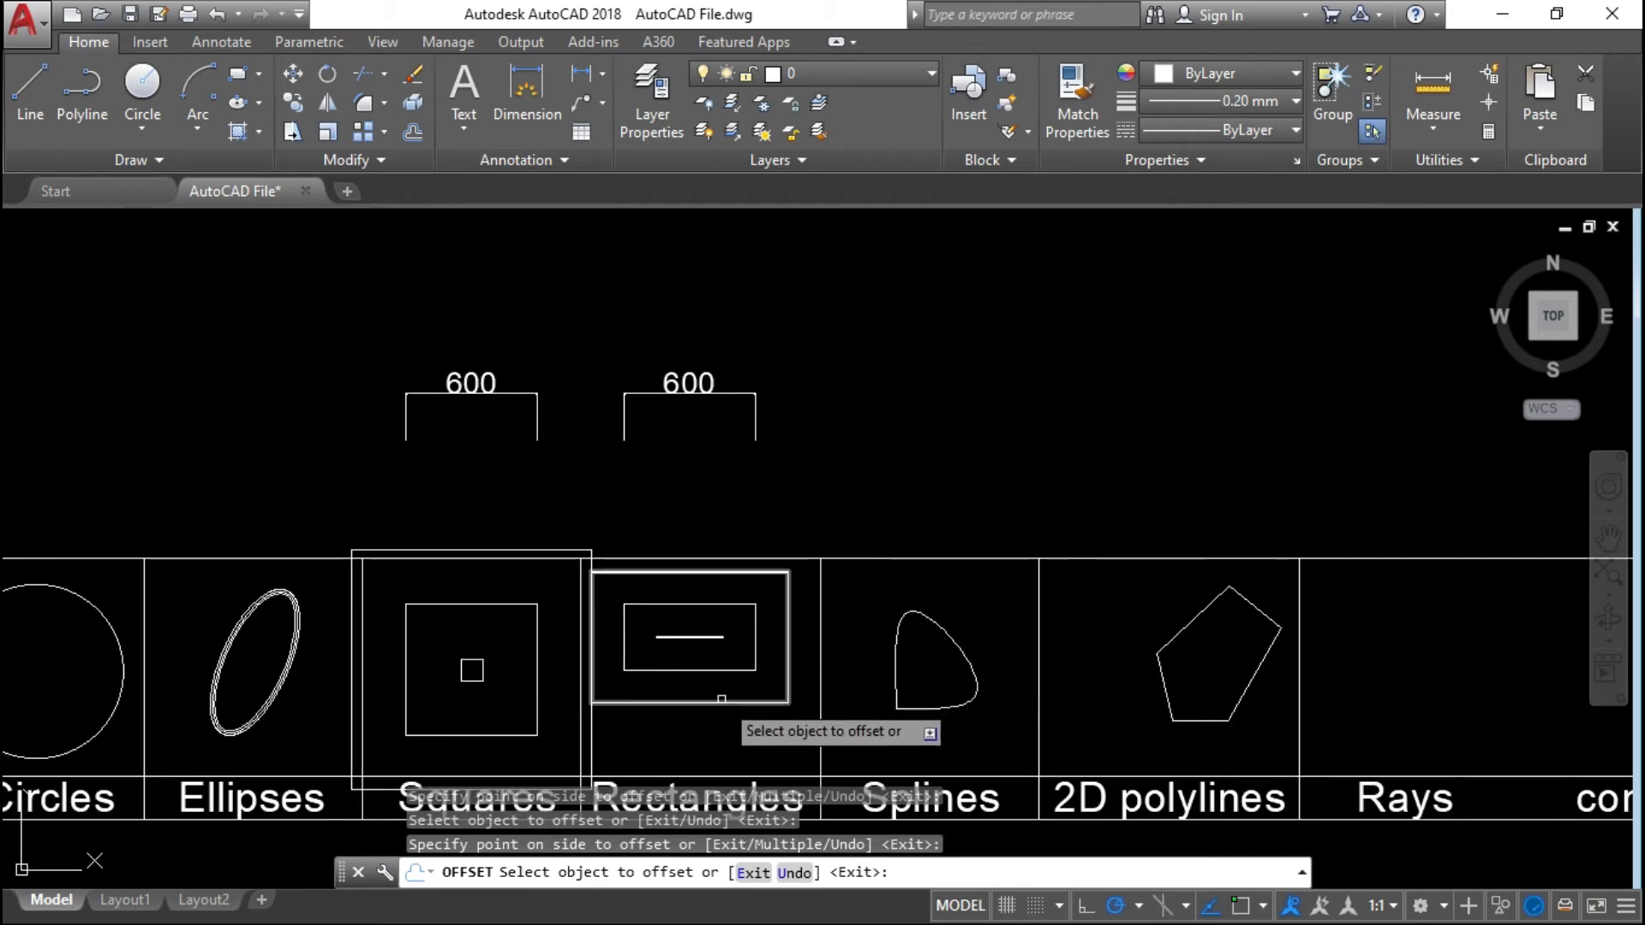
pyautogui.press('Escape')
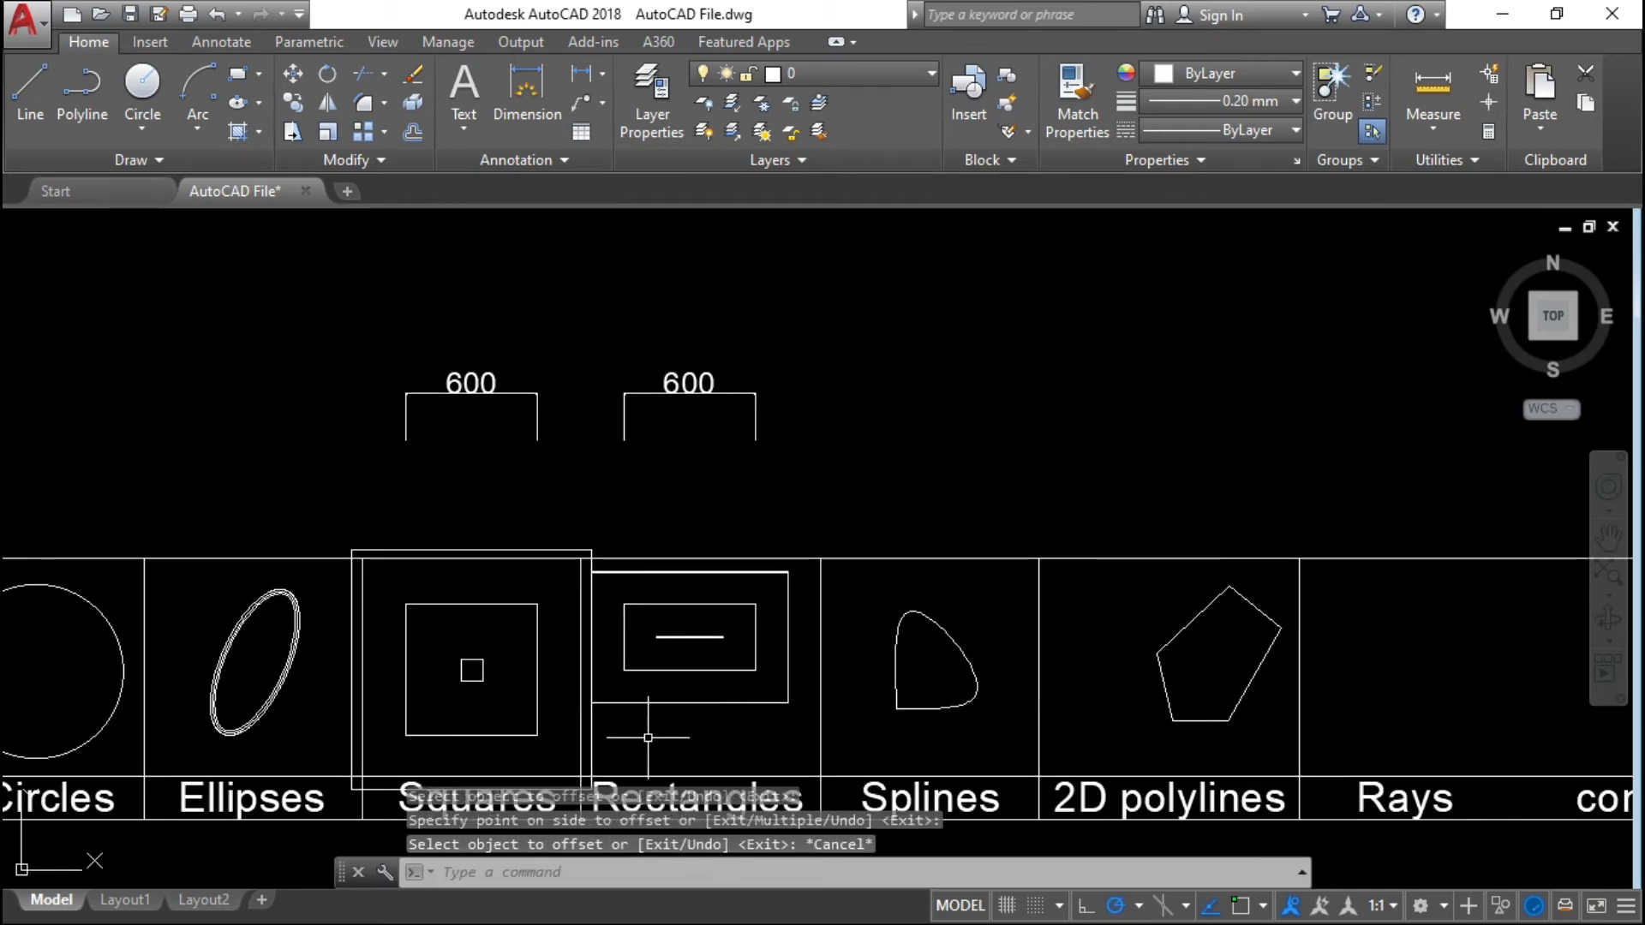
# - Offset the closed spline in the Splines cell by 20 toward its inner side
pyautogui.scroll(-4, 648, 737)
pyautogui.scroll(4, 709, 734)
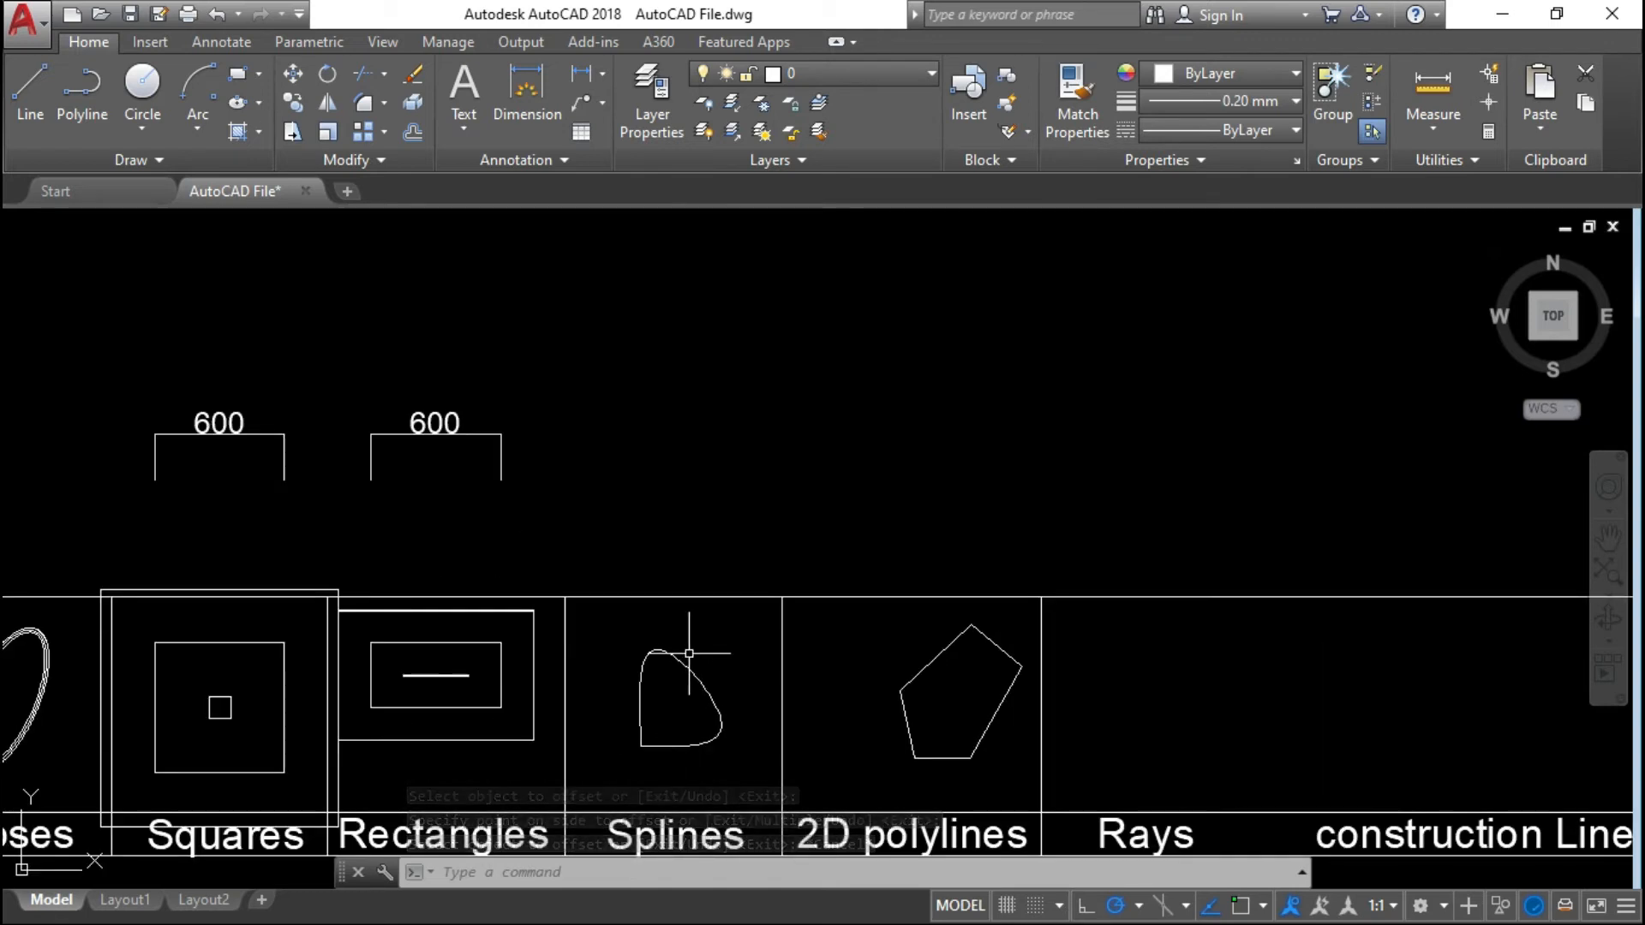
pyautogui.write('O')
pyautogui.press('Return')
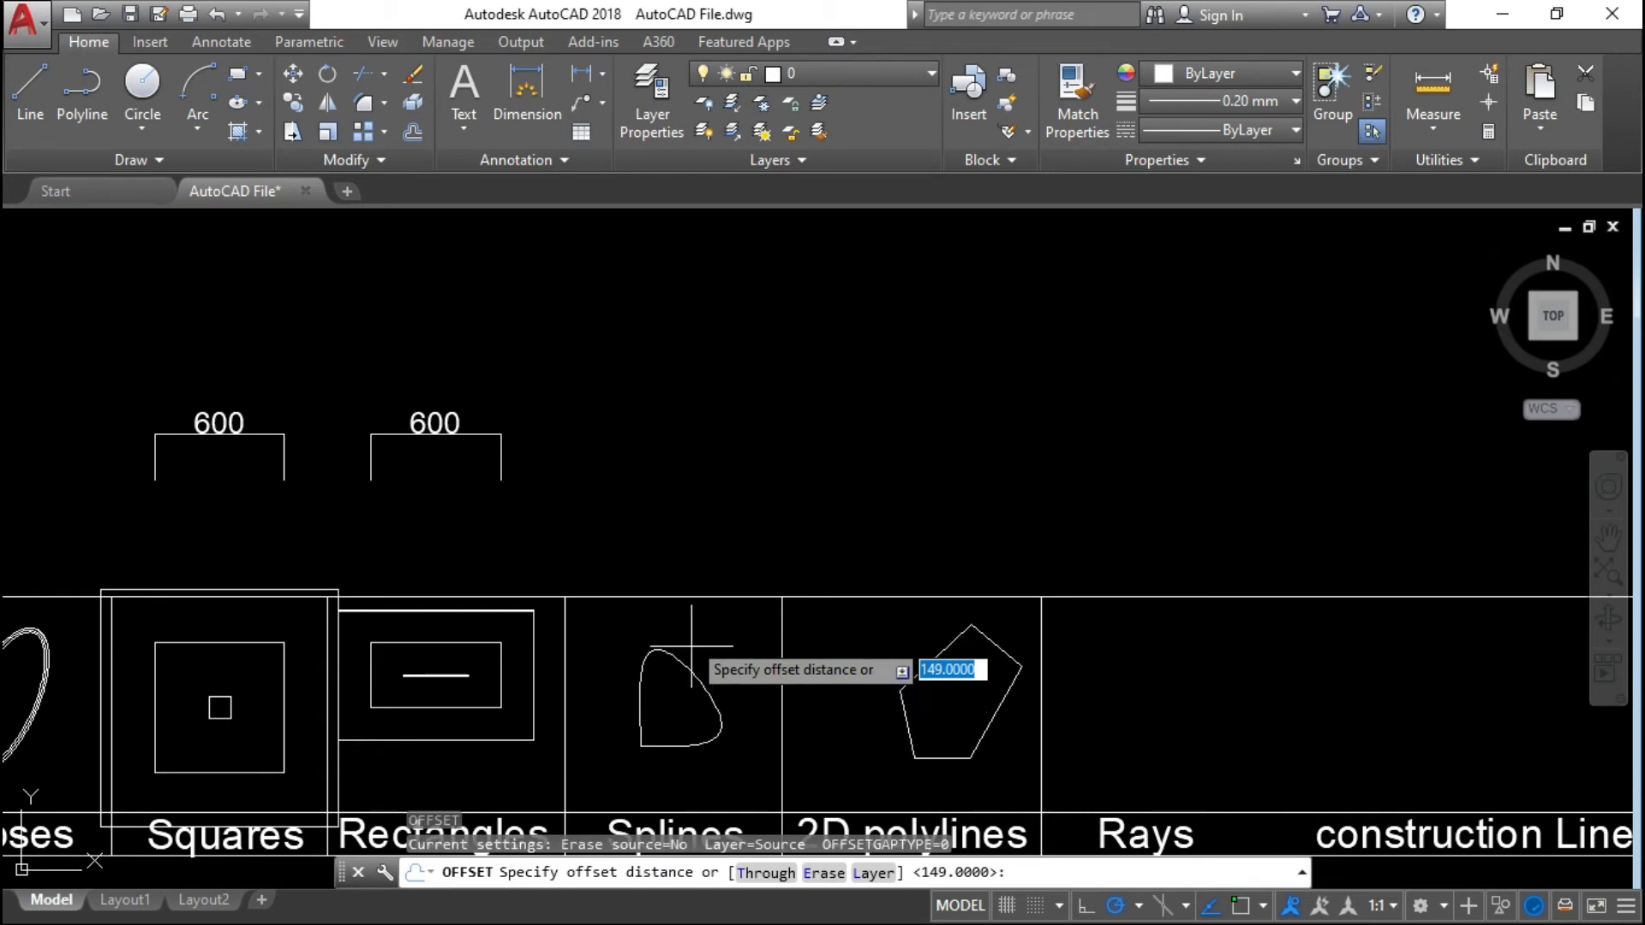
pyautogui.scroll(-4, 694, 613)
pyautogui.scroll(4, 690, 600)
pyautogui.write('20')
pyautogui.press('Return')
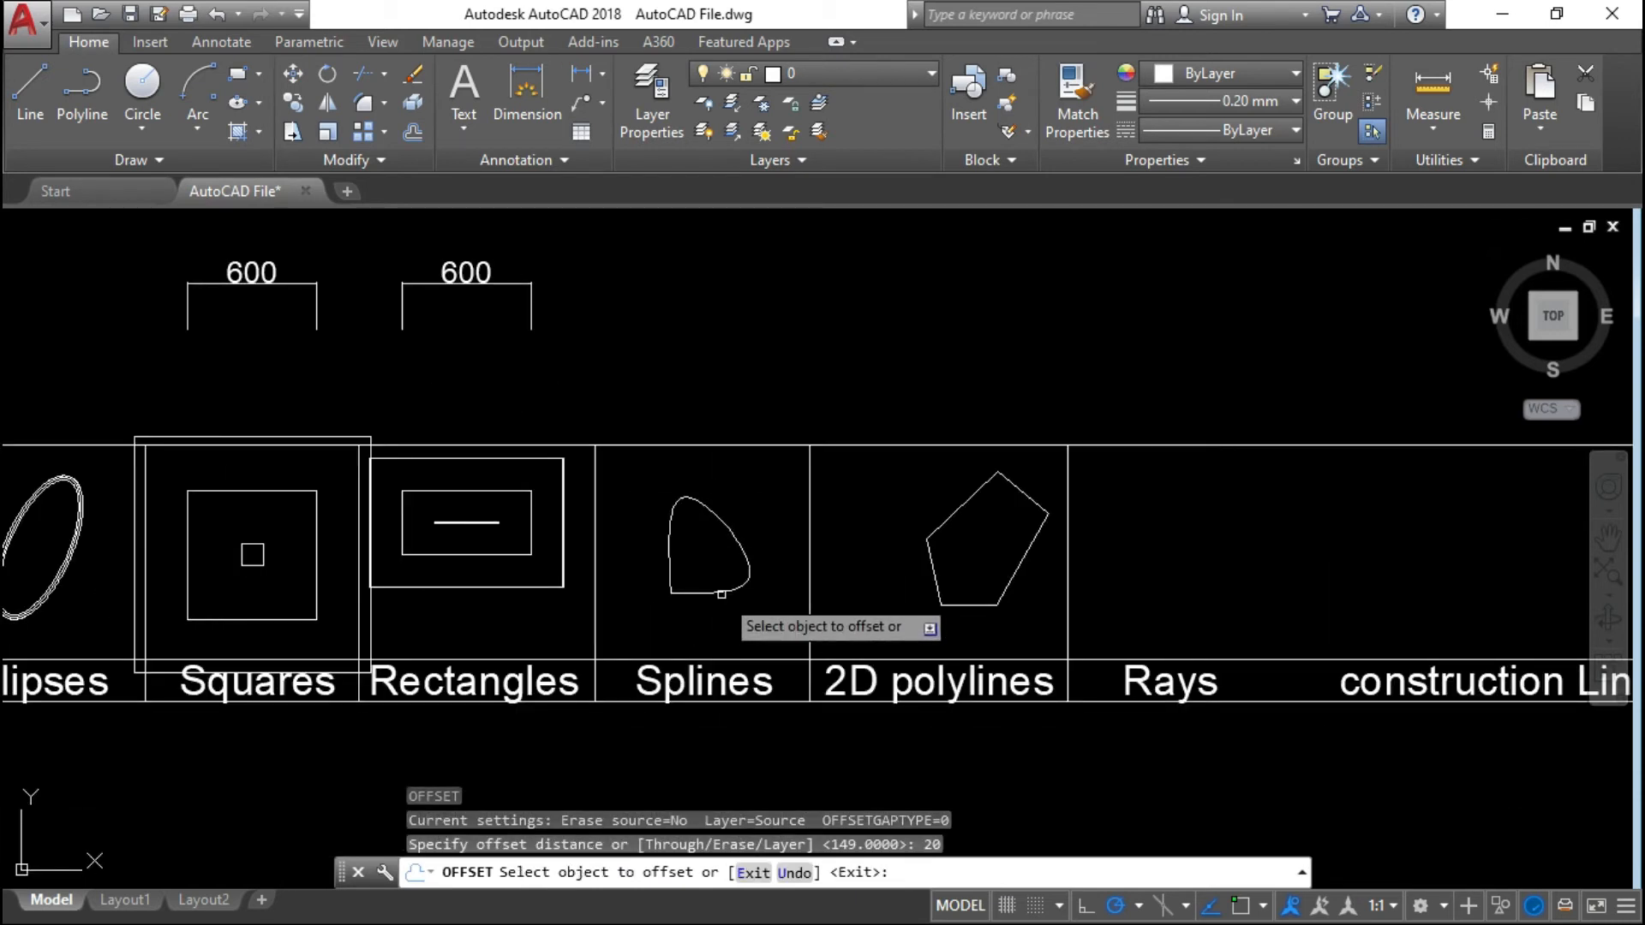
pyautogui.click(715, 514)
pyautogui.click(686, 558)
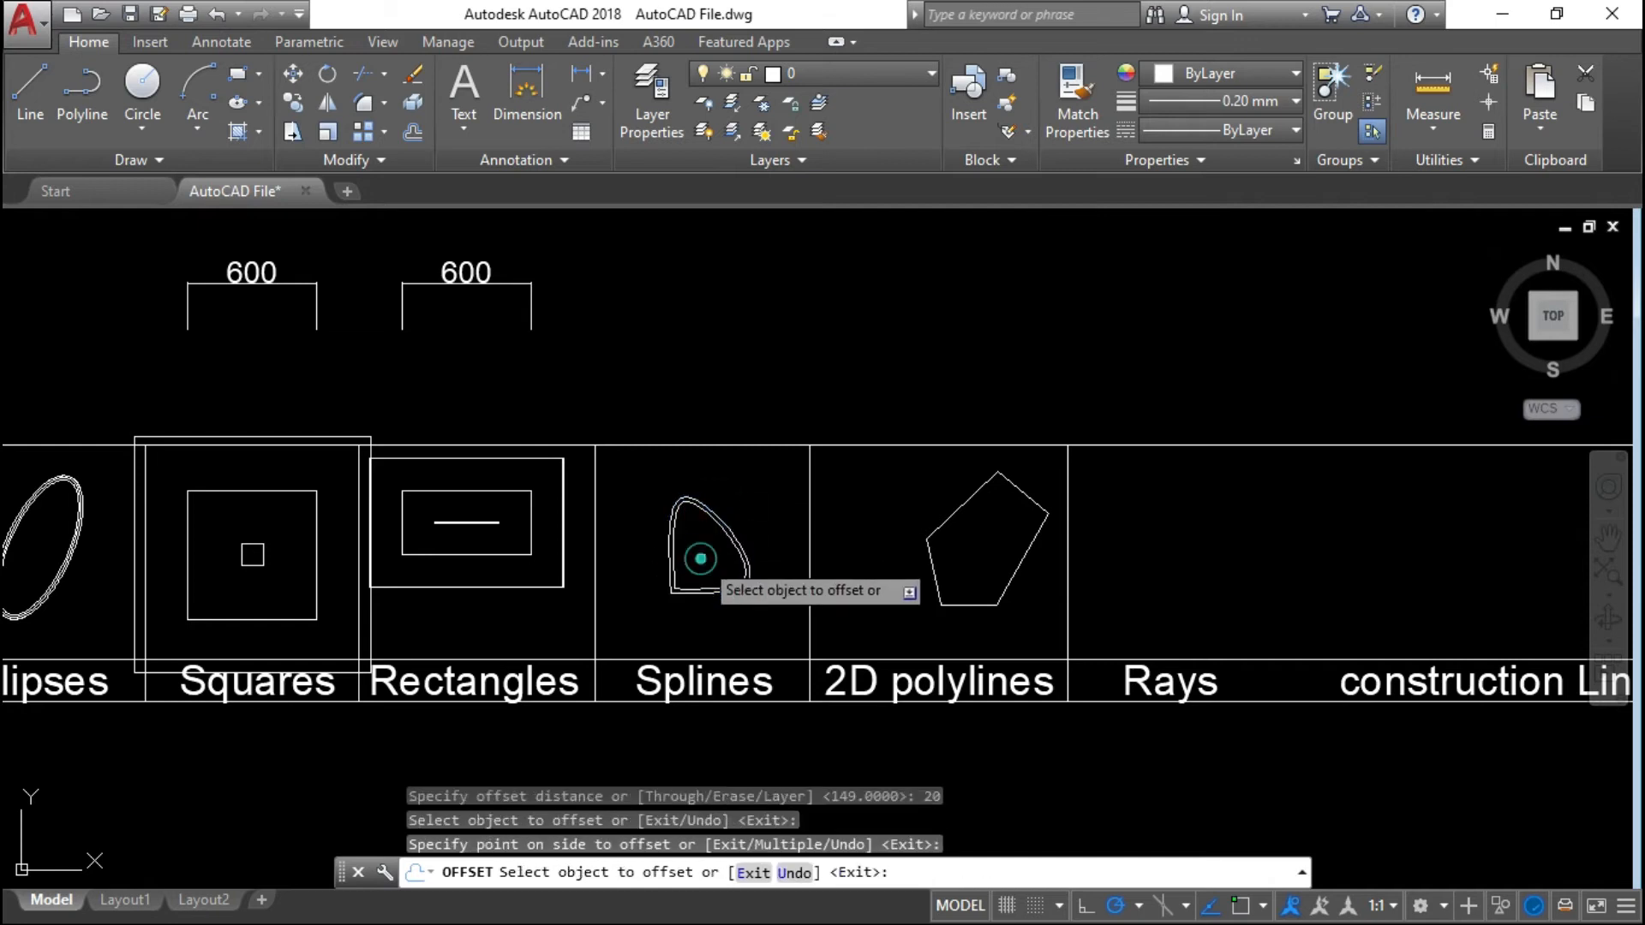
# - Offset the original spline by the same distance of 20 toward its outer side
pyautogui.scroll(2, 723, 533)
pyautogui.scroll(5, 724, 510)
pyautogui.click(719, 470)
pyautogui.click(793, 414)
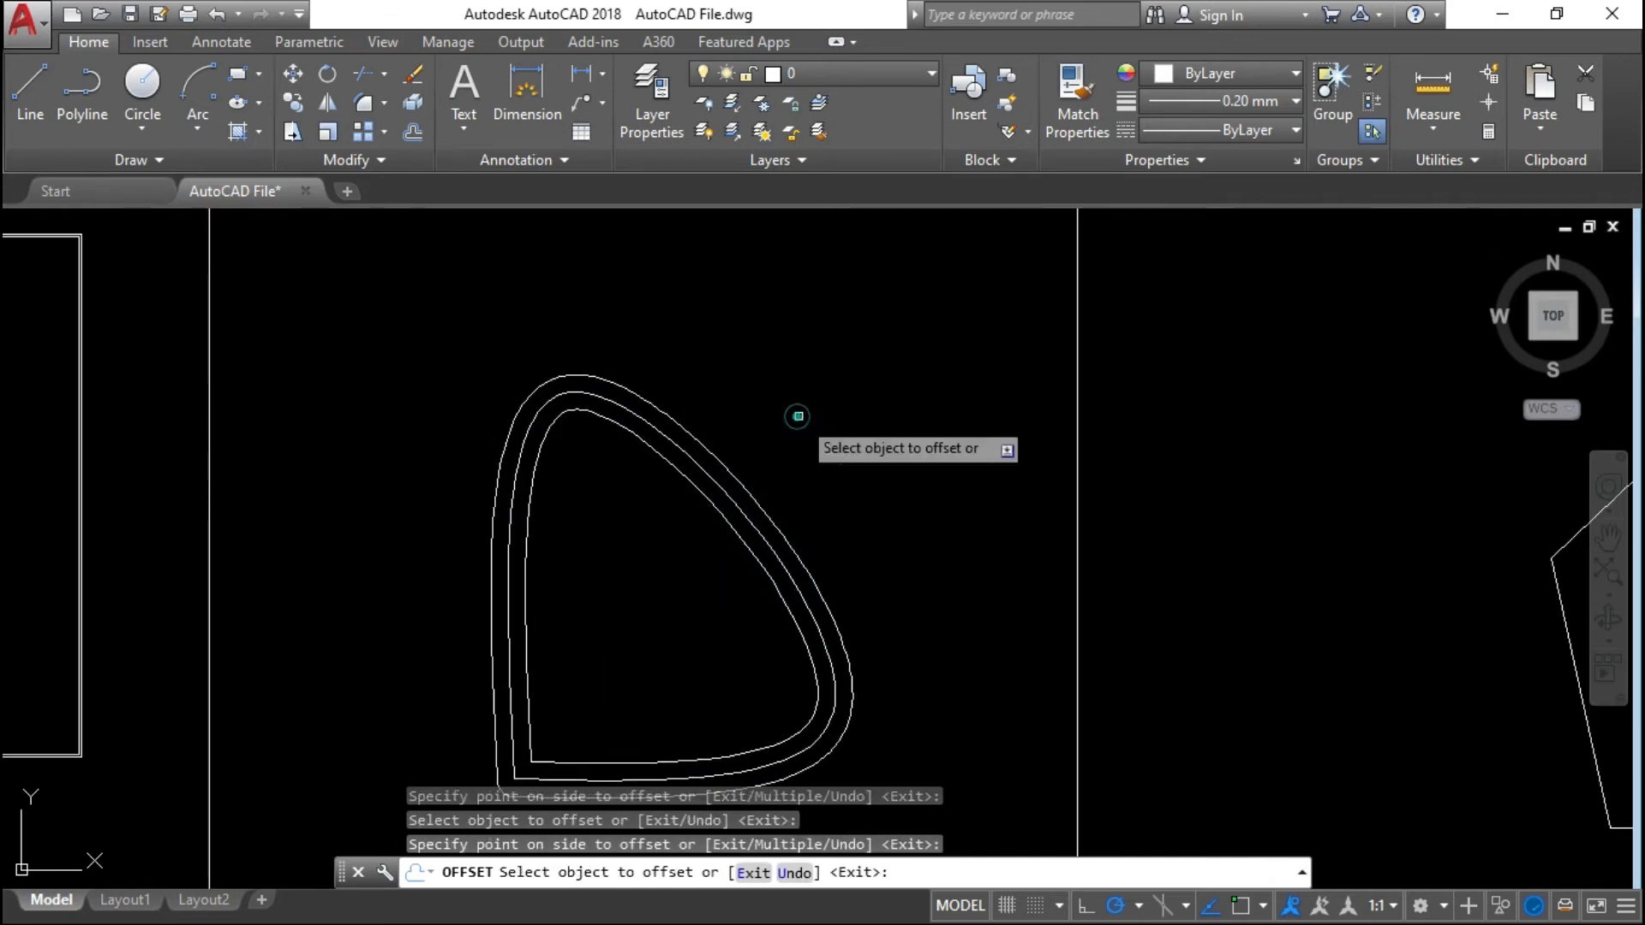
# - Offset the pentagon in the 2D polylines cell toward its outer side, overriding the distance with 45
pyautogui.scroll(-5, 423, 576)
pyautogui.scroll(-4, 677, 591)
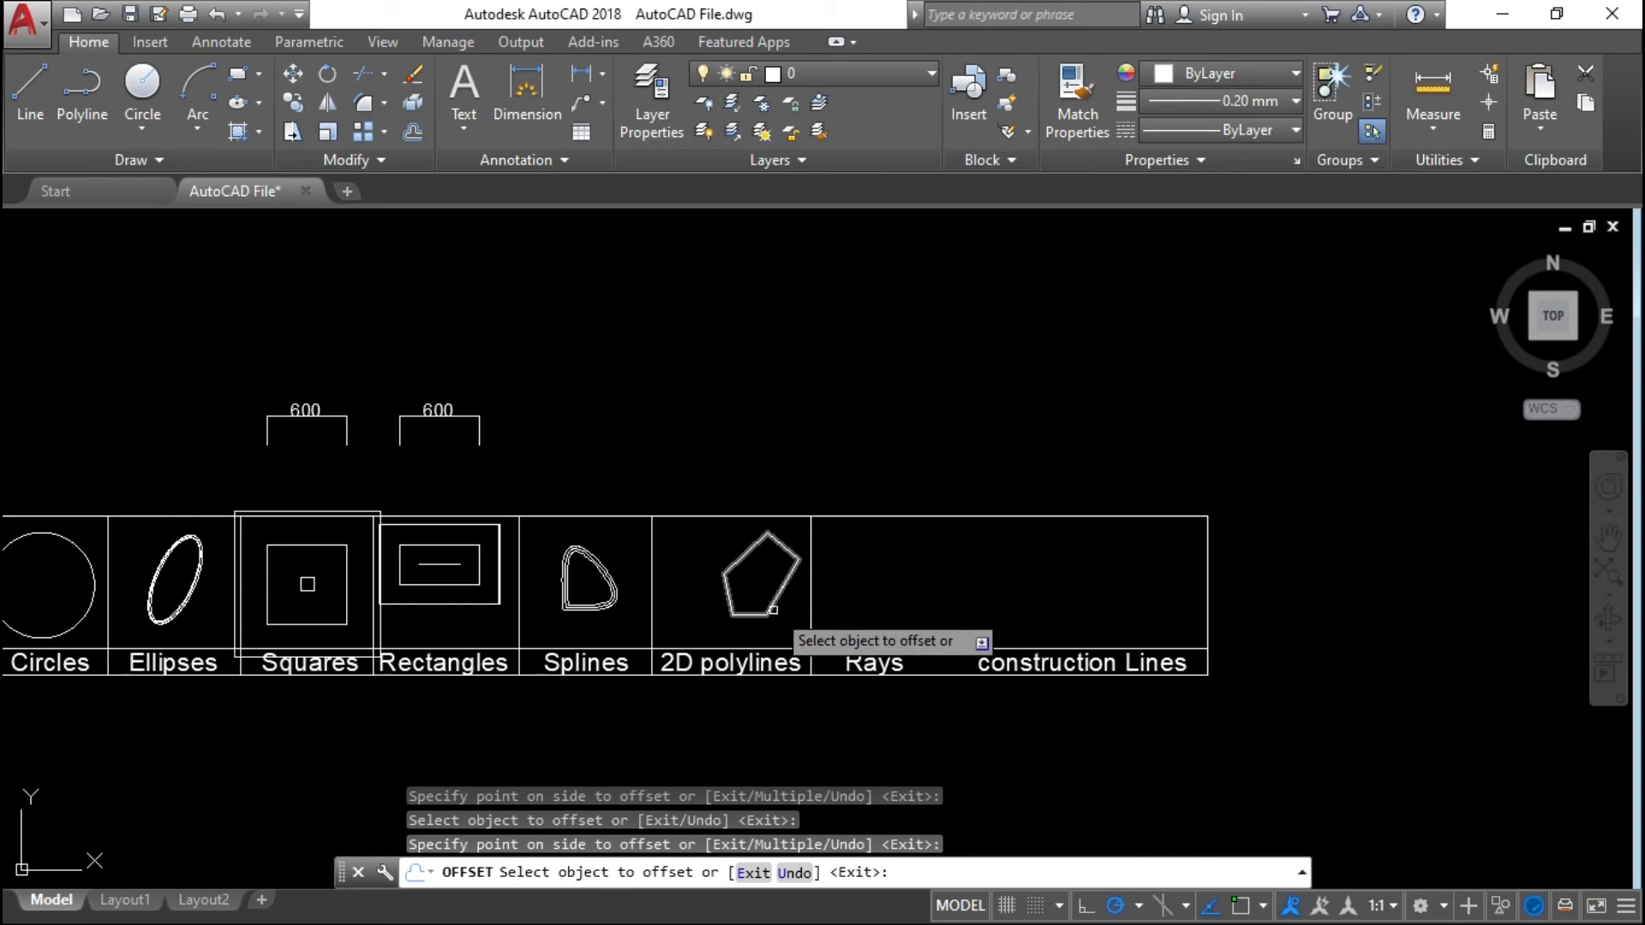
pyautogui.scroll(4, 772, 583)
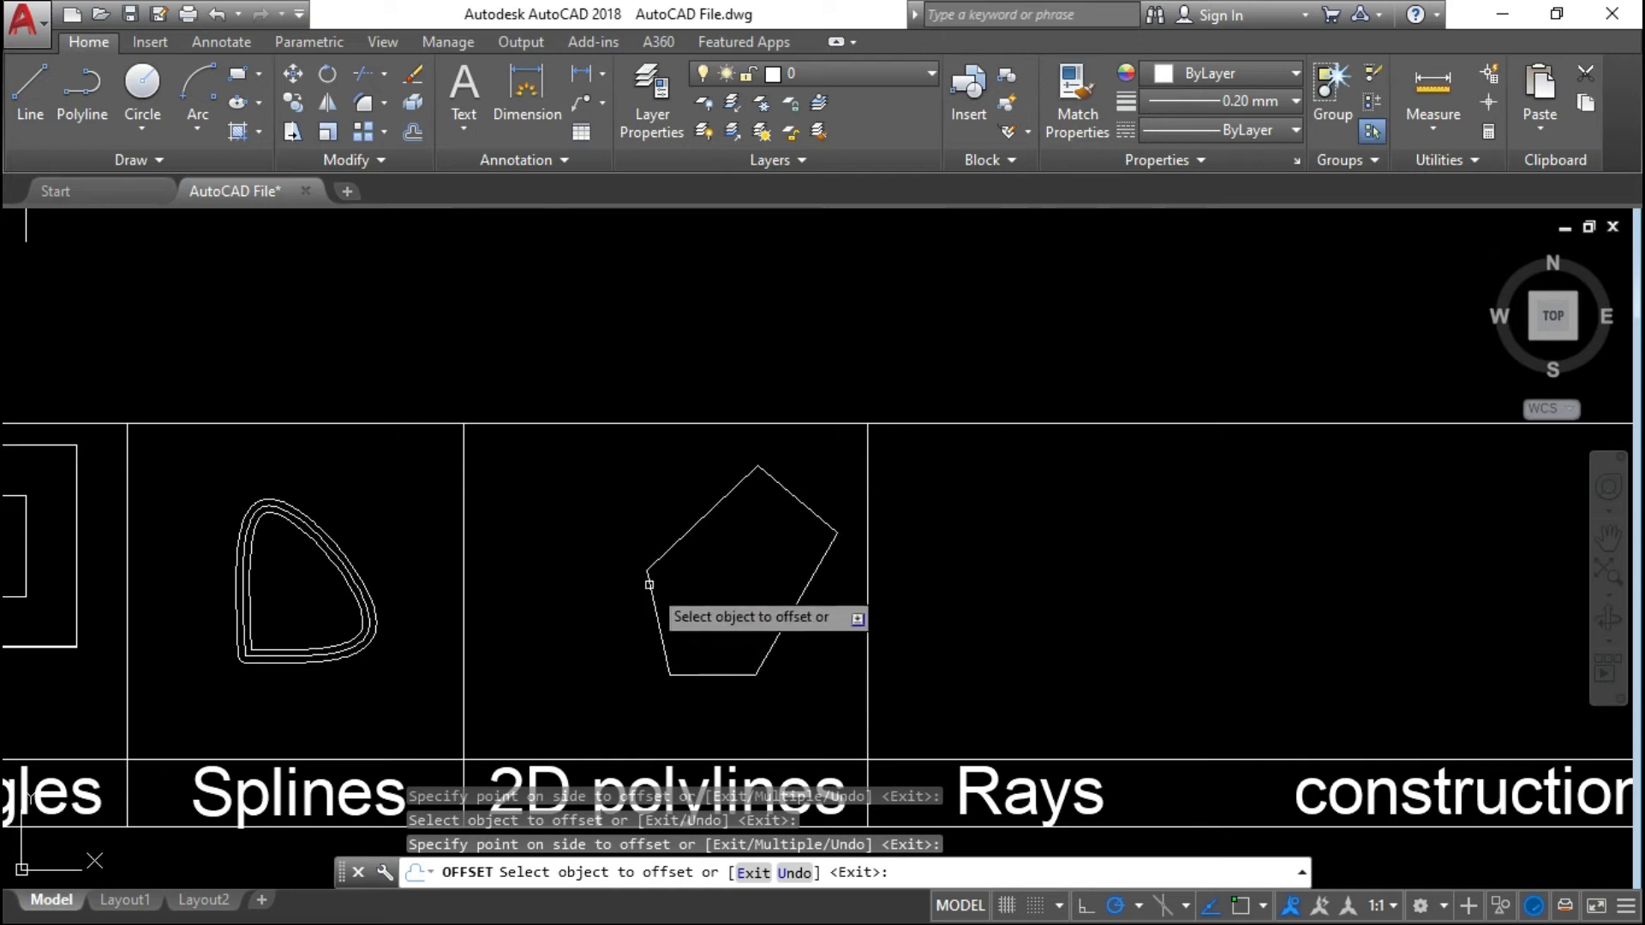
pyautogui.click(683, 534)
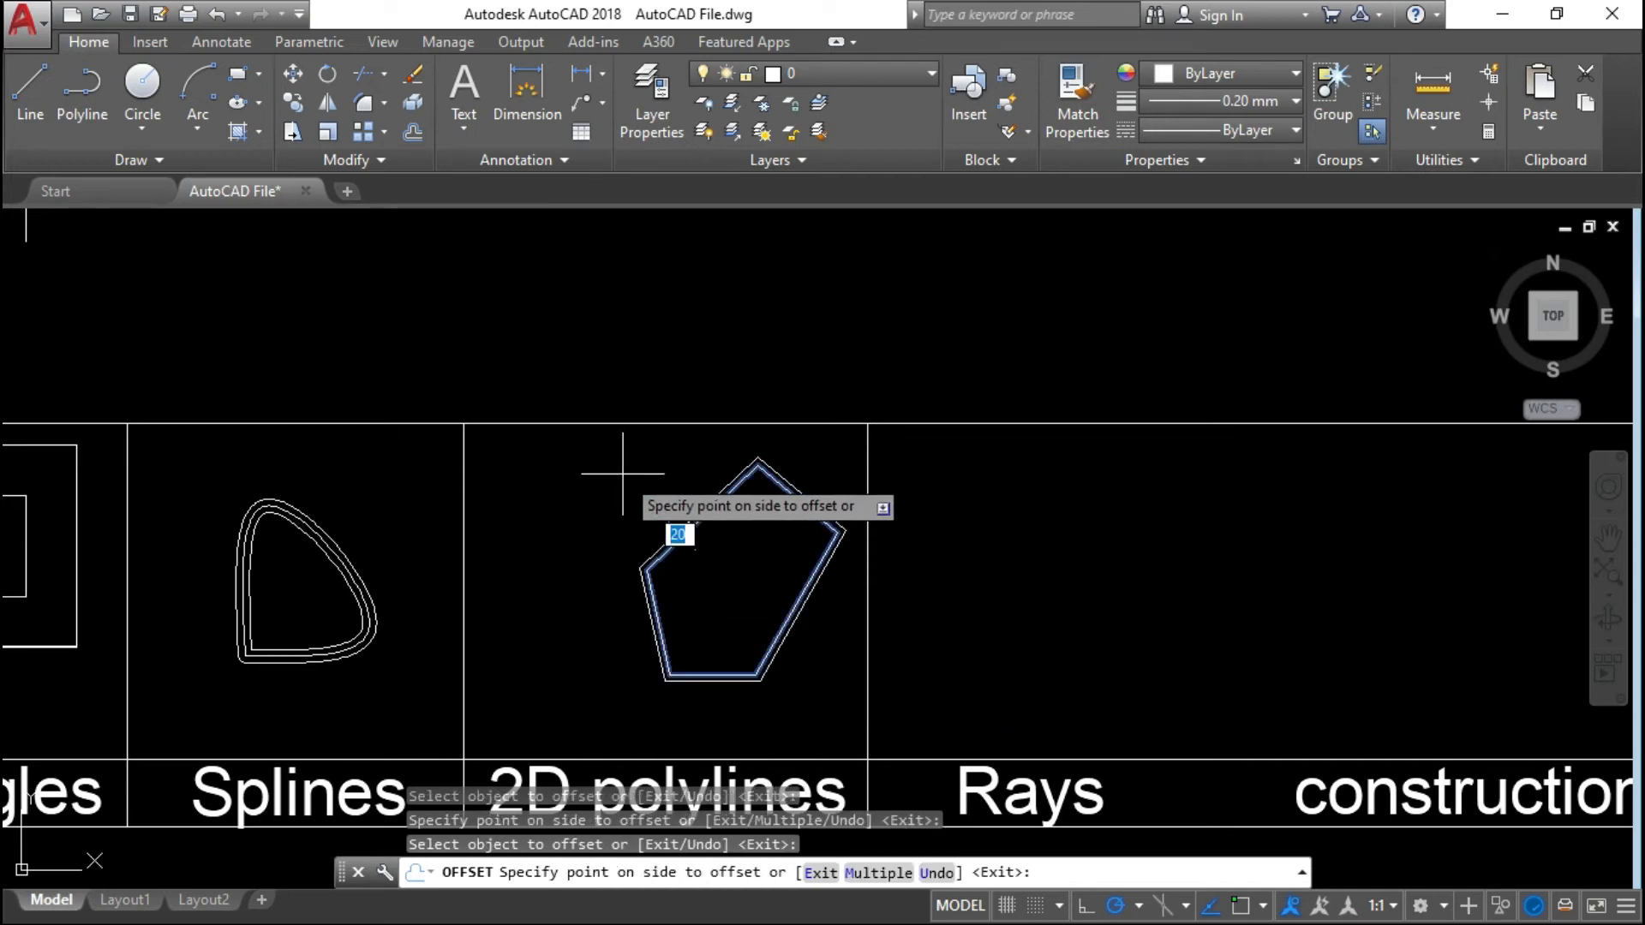
pyautogui.write('45')
pyautogui.press('Return')
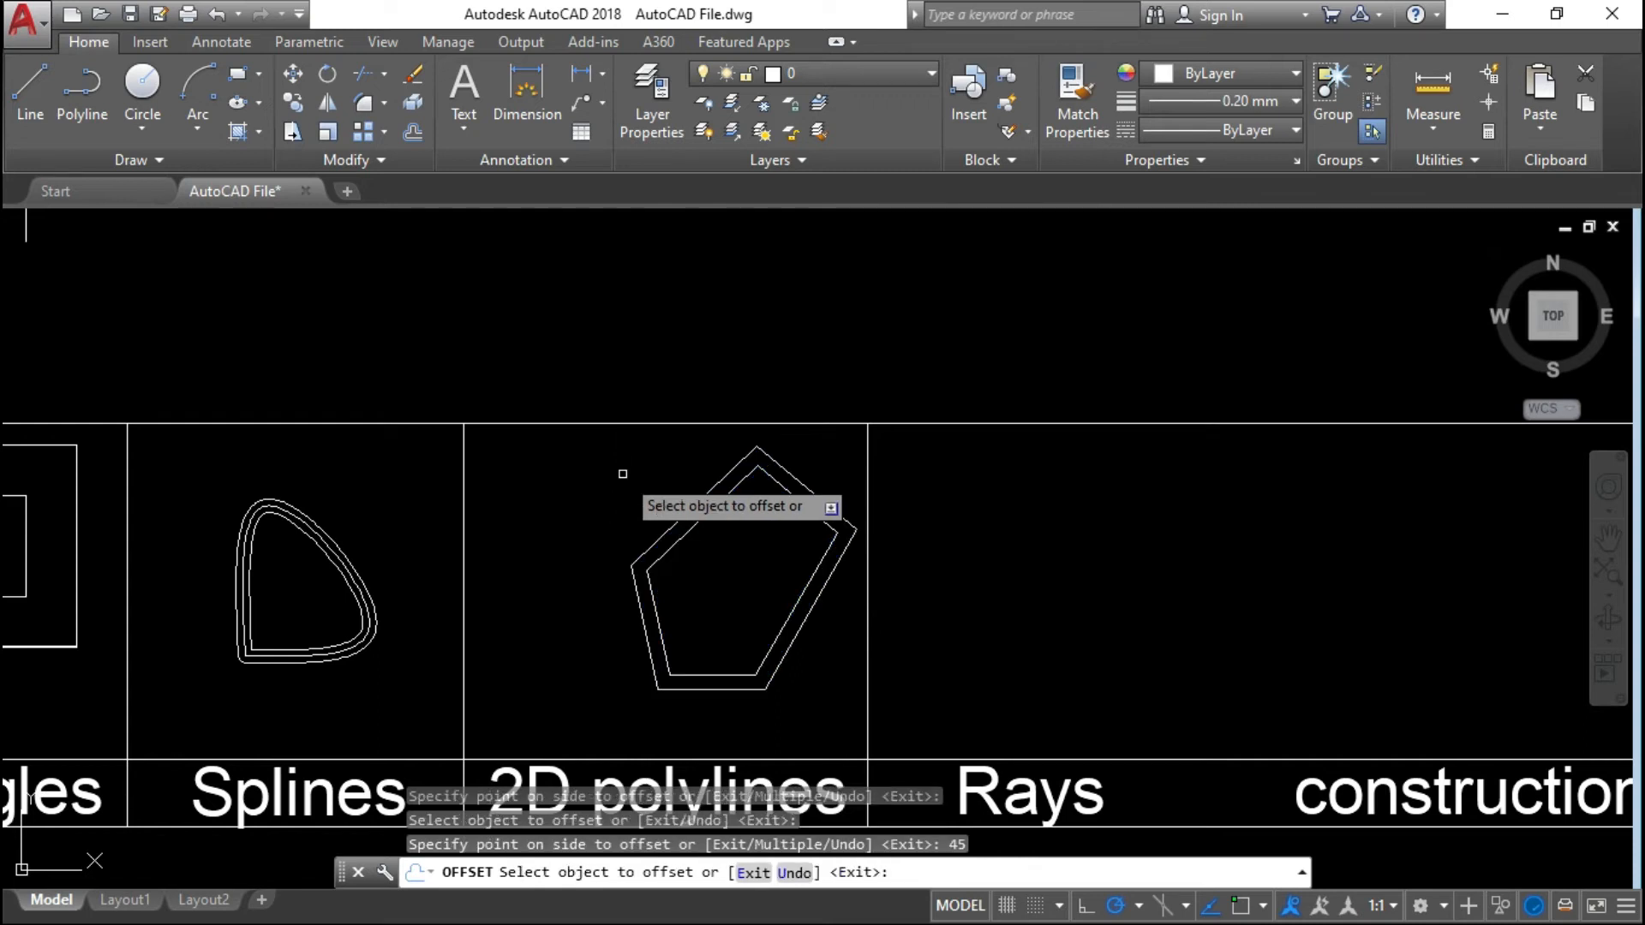
# - Offset the original pentagon by 45 toward its inner side and end the command
pyautogui.click(693, 524)
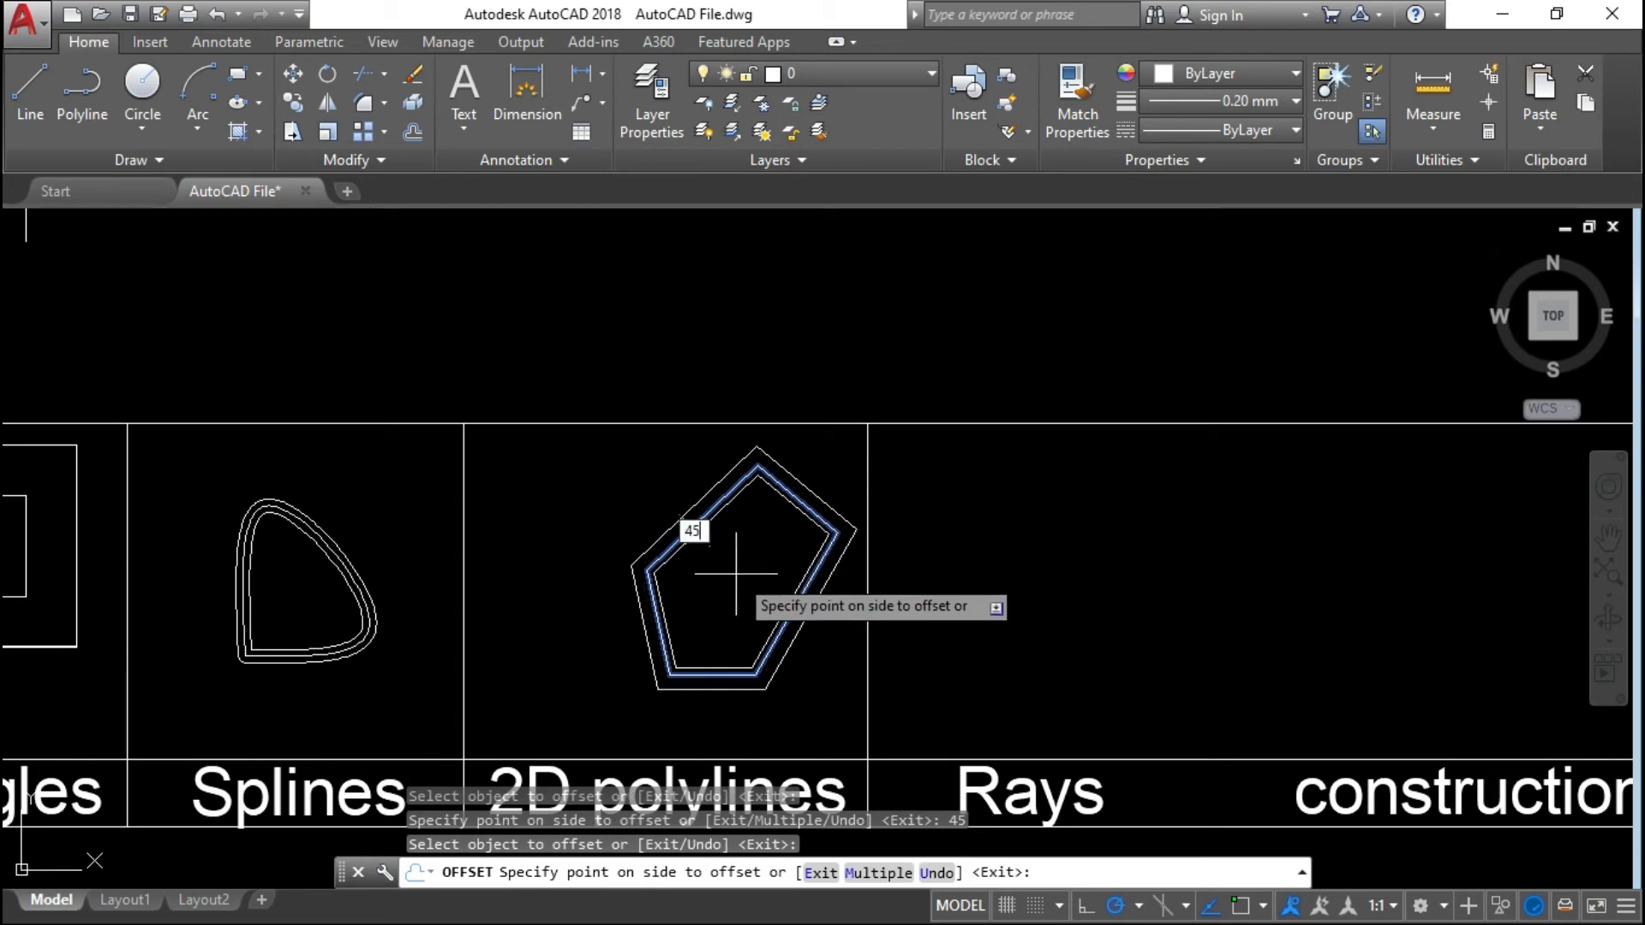
pyautogui.press('Return')
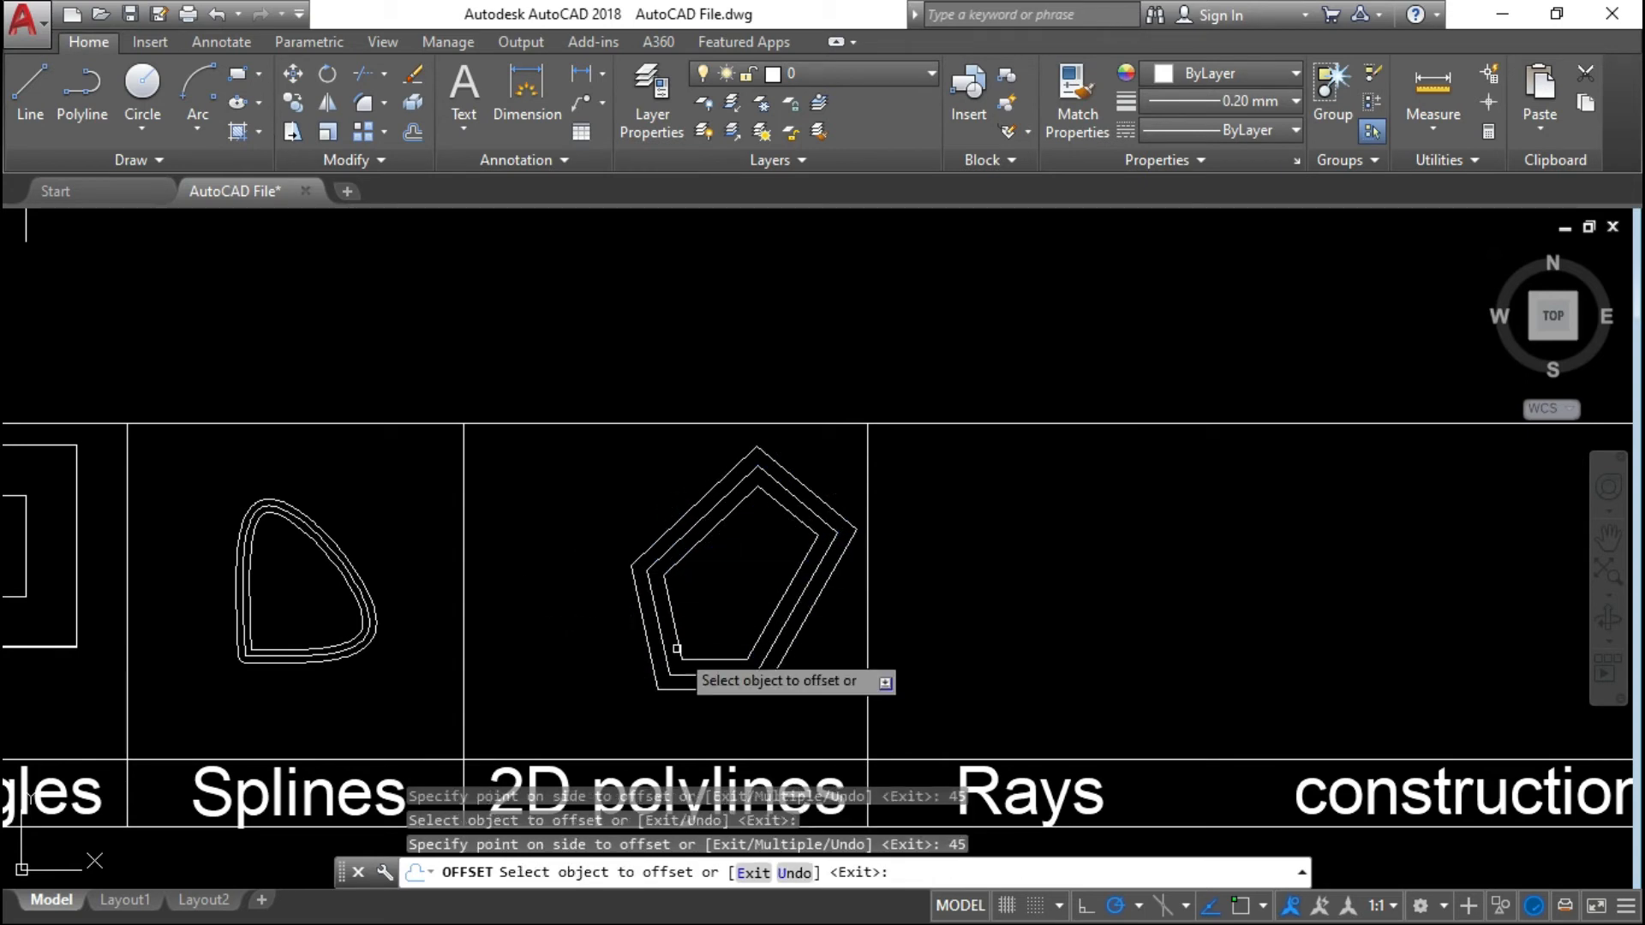
pyautogui.scroll(-2, 456, 553)
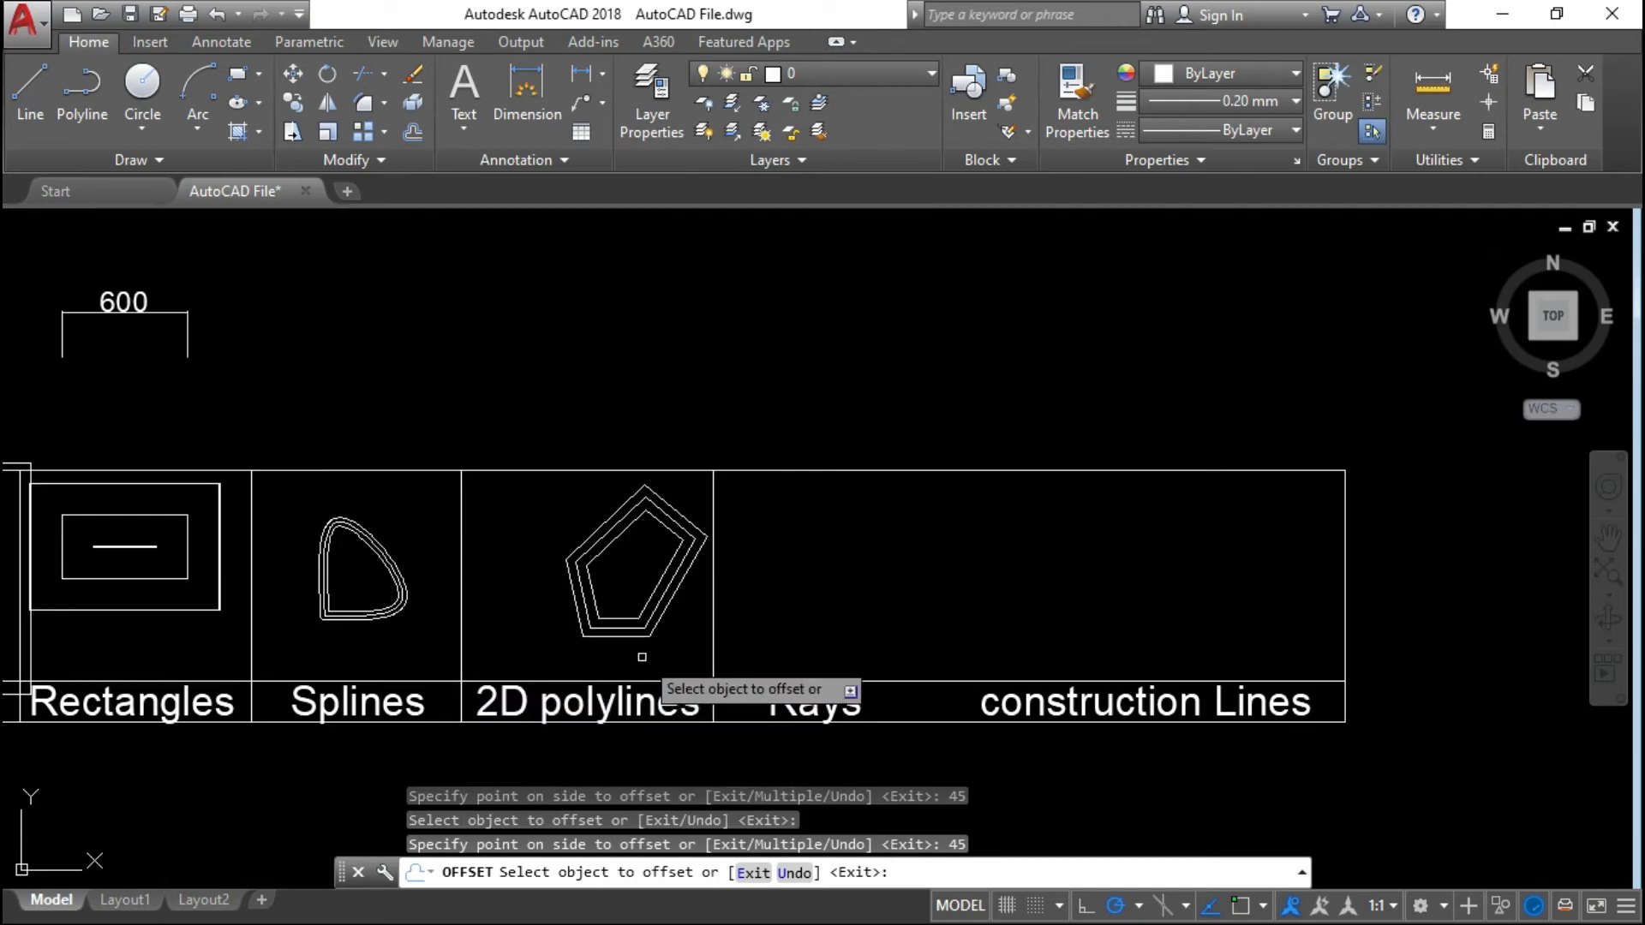
pyautogui.press('Escape')
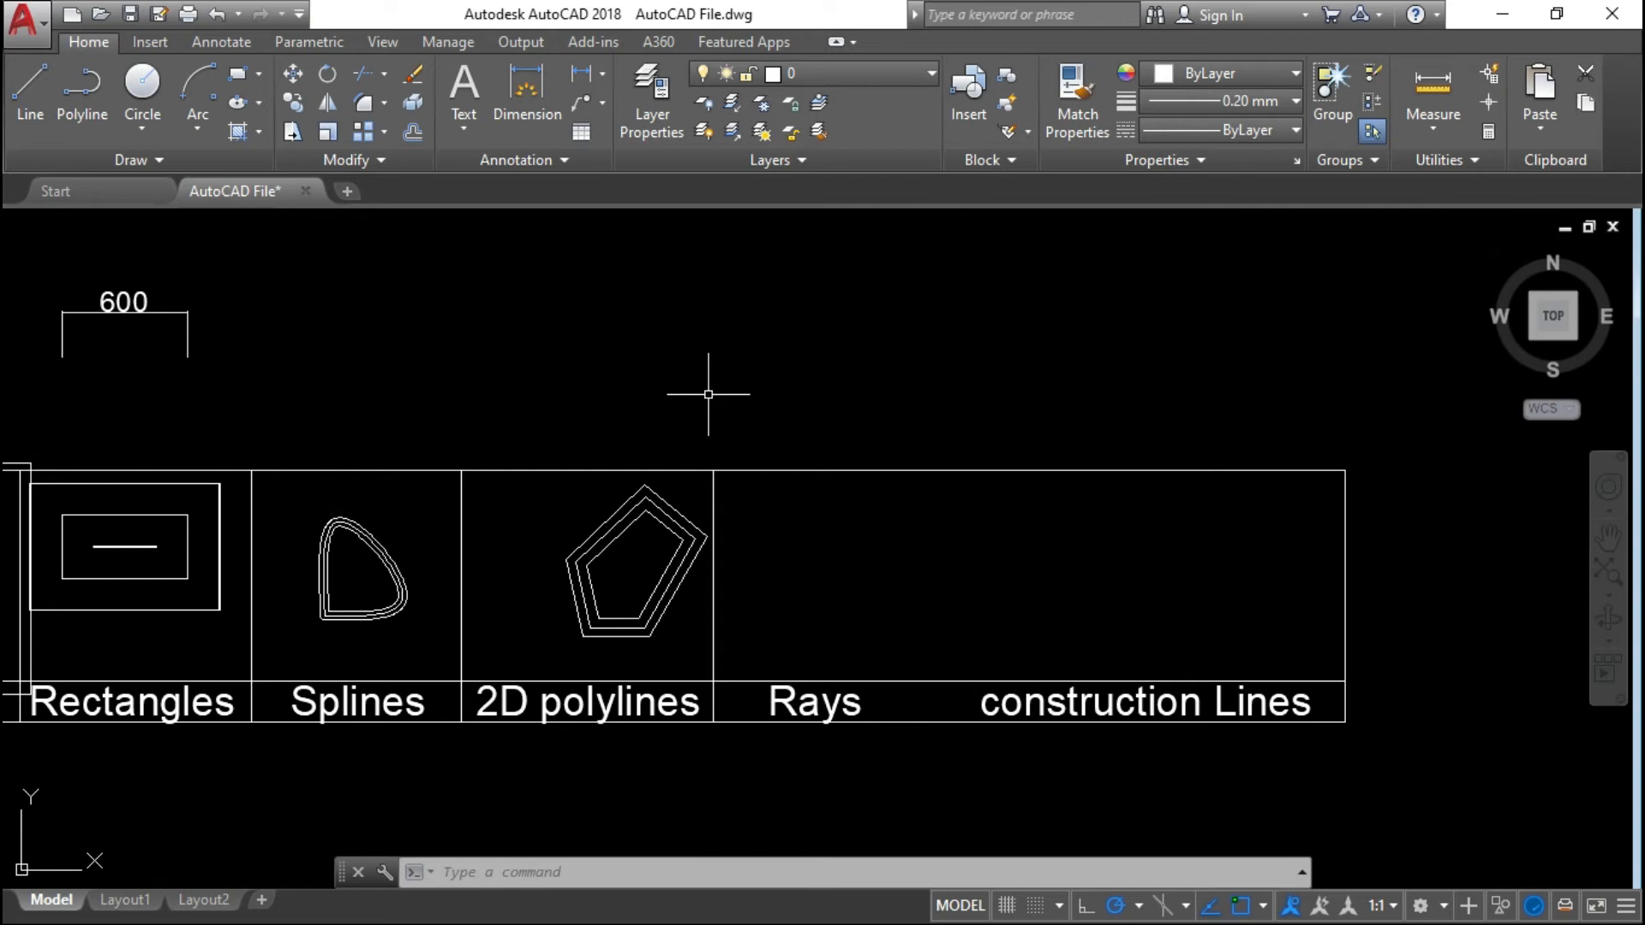
# - Offset the divider between the 2D polylines and Rays cells toward the Rays side, using the Splines cell's two upper corners as the distance
pyautogui.press('Return')
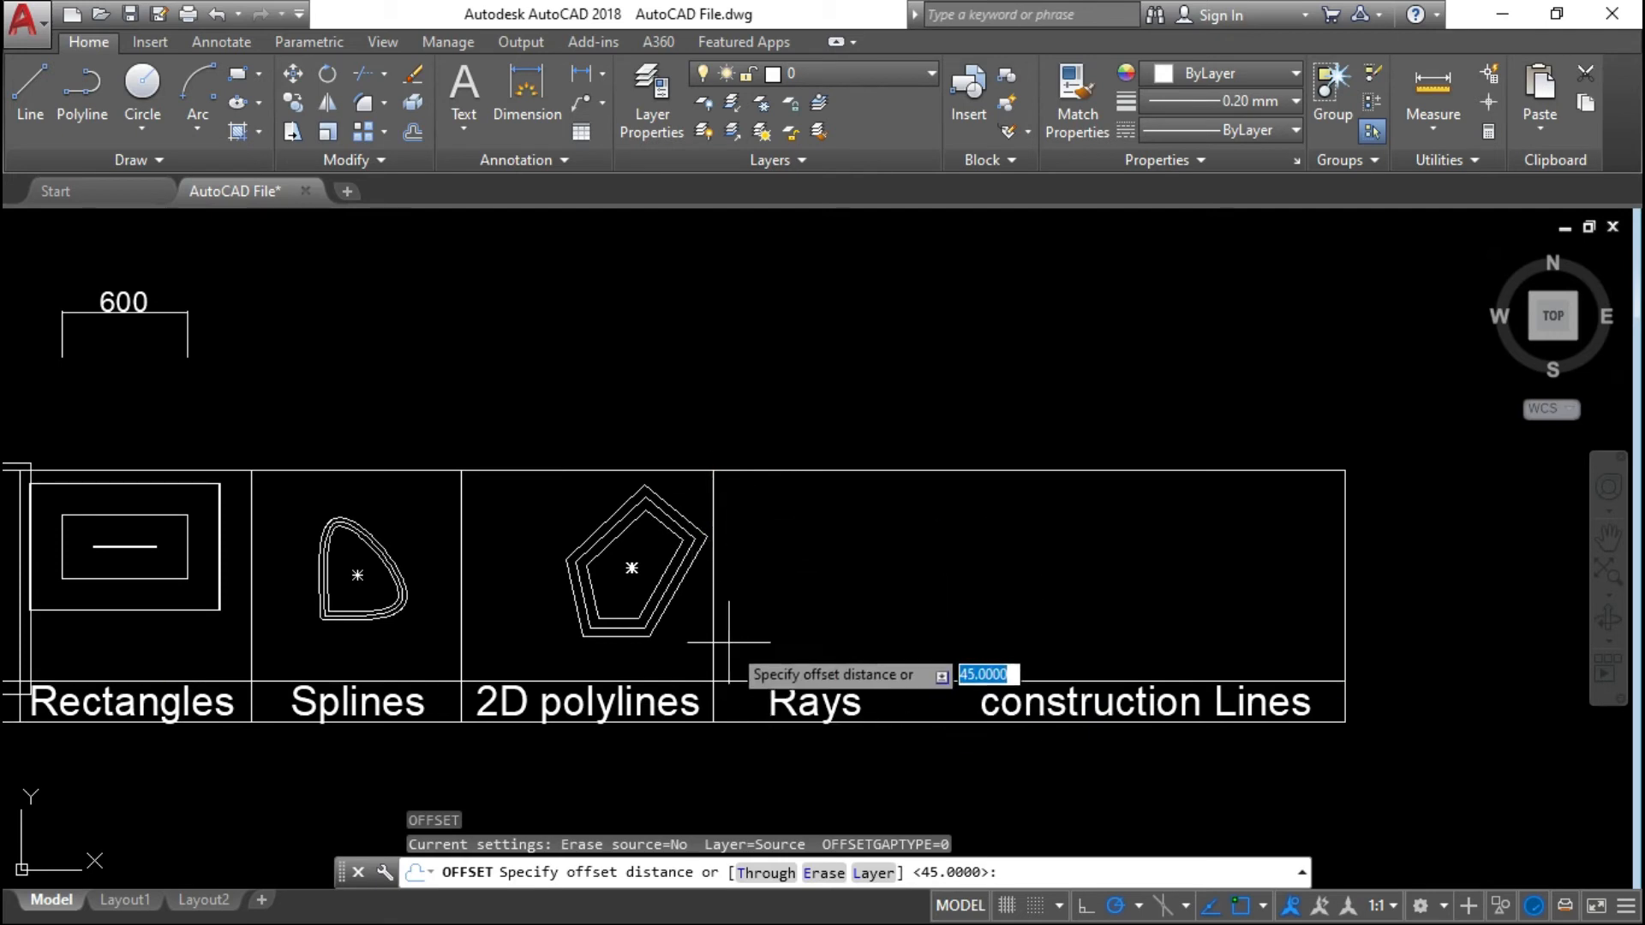
pyautogui.press('Escape')
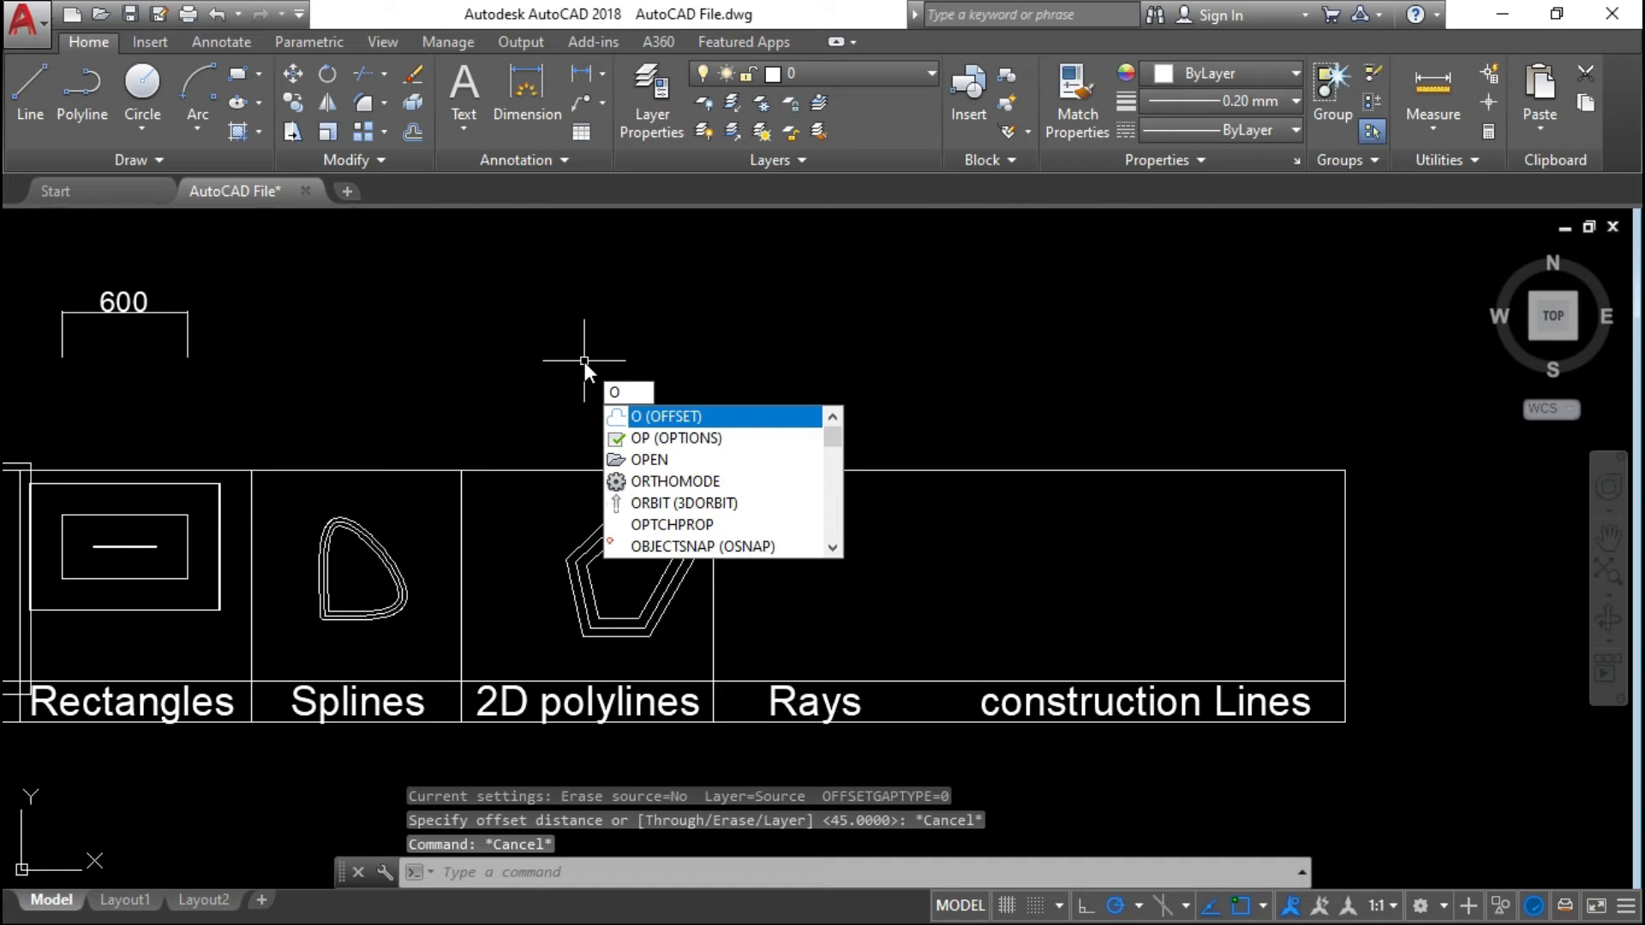
pyautogui.press('Return')
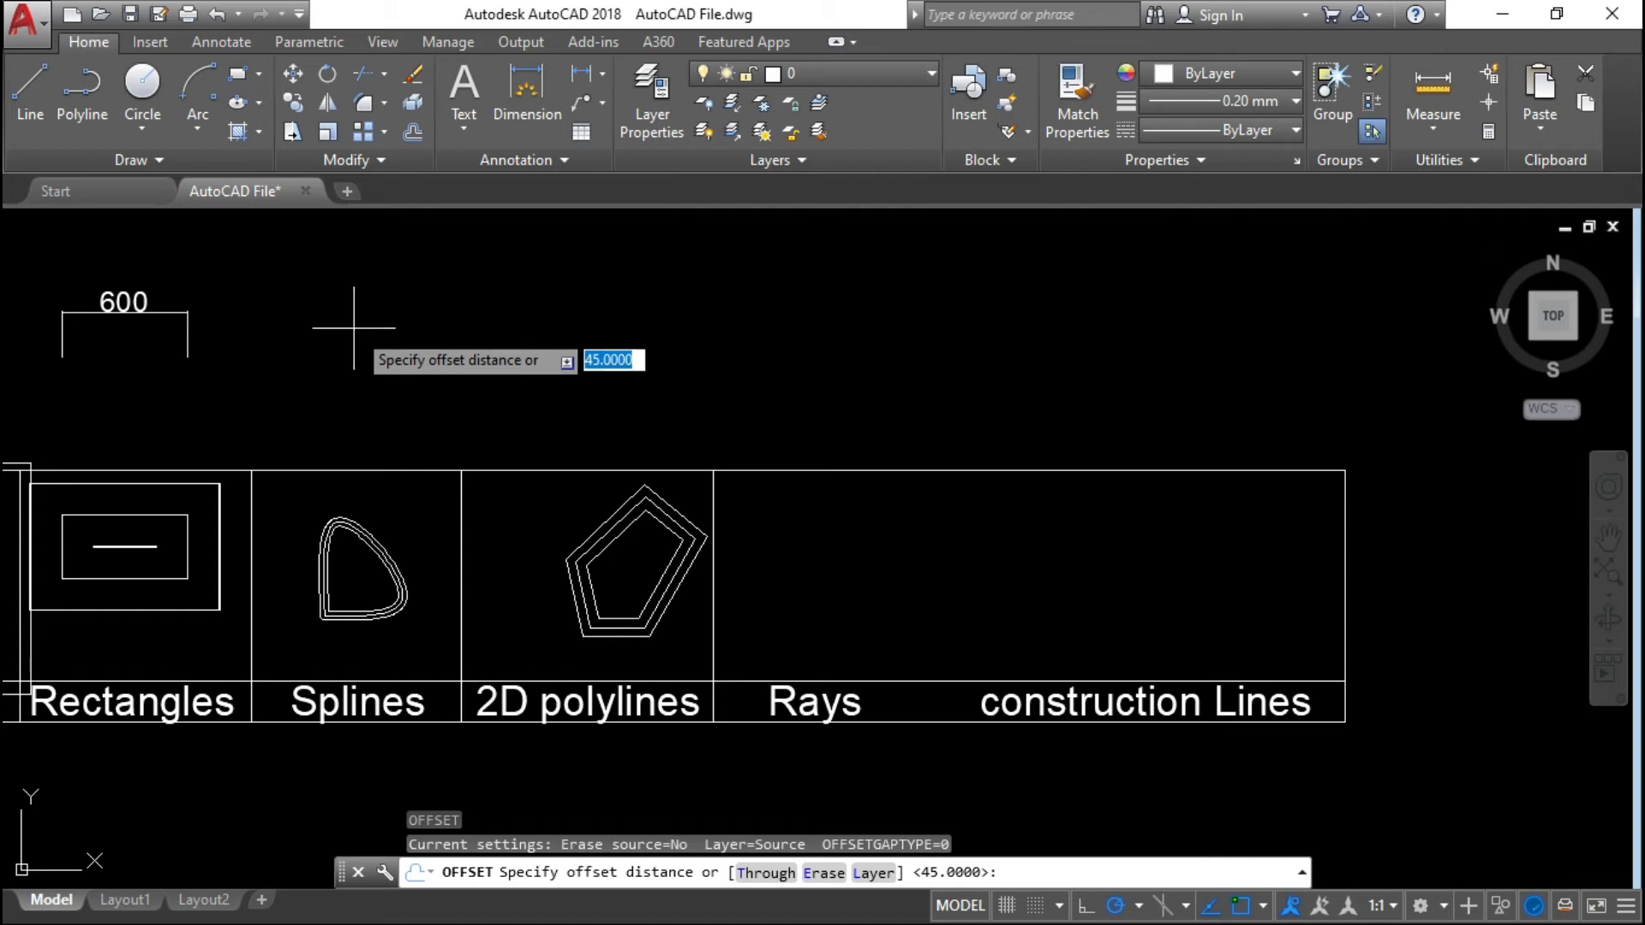
pyautogui.click(252, 471)
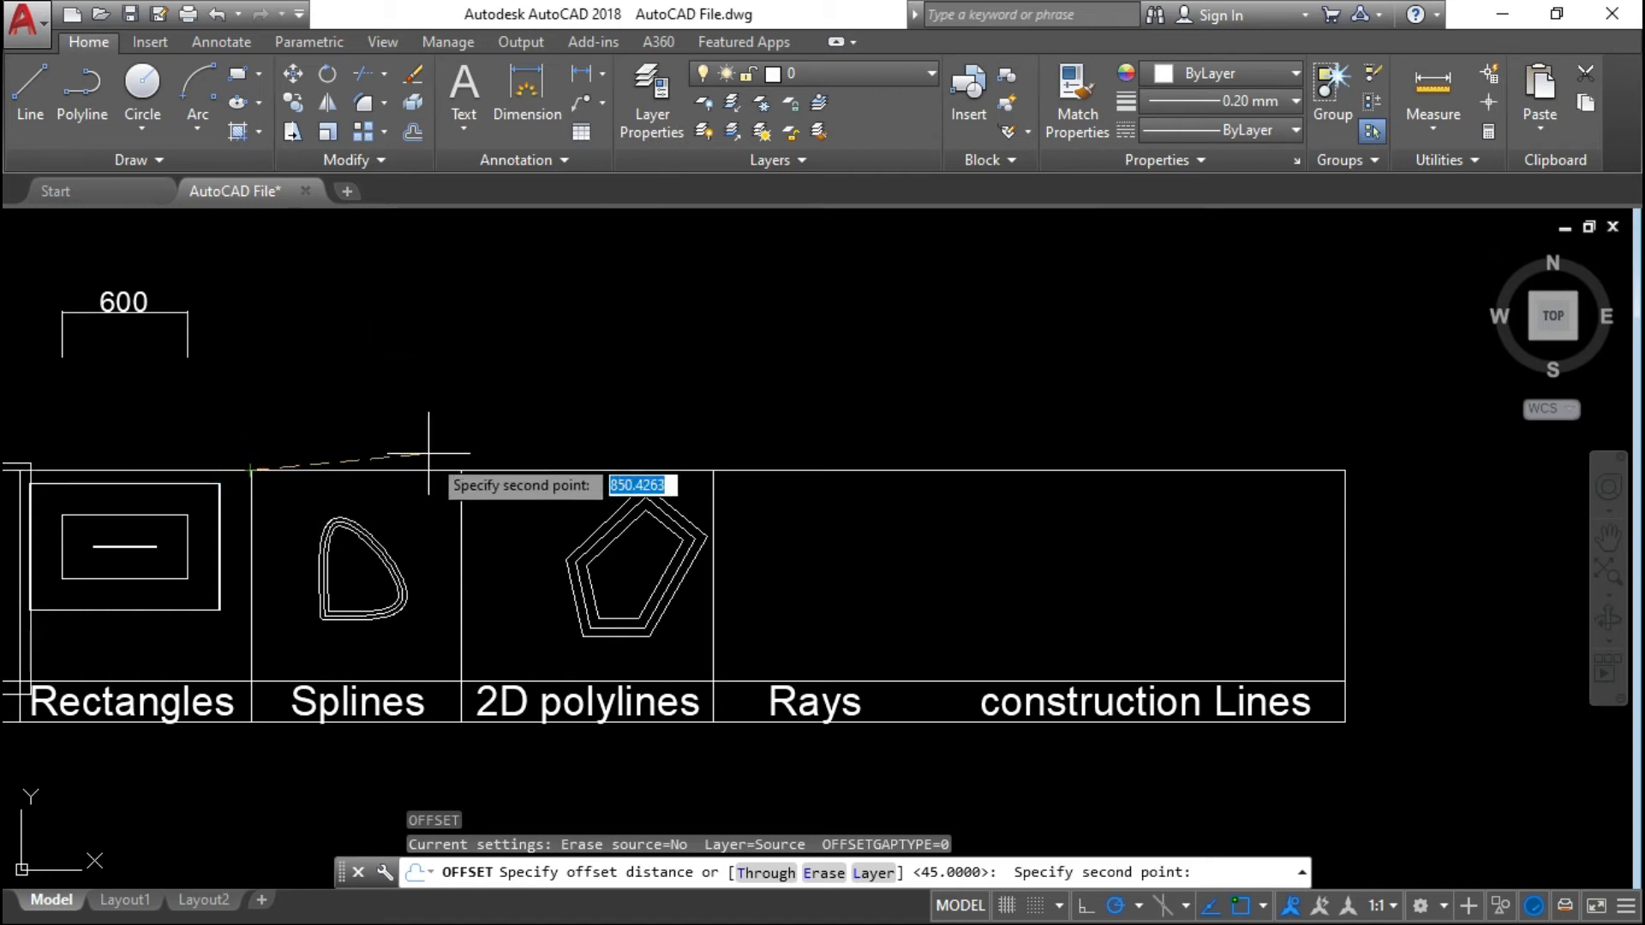
pyautogui.click(461, 470)
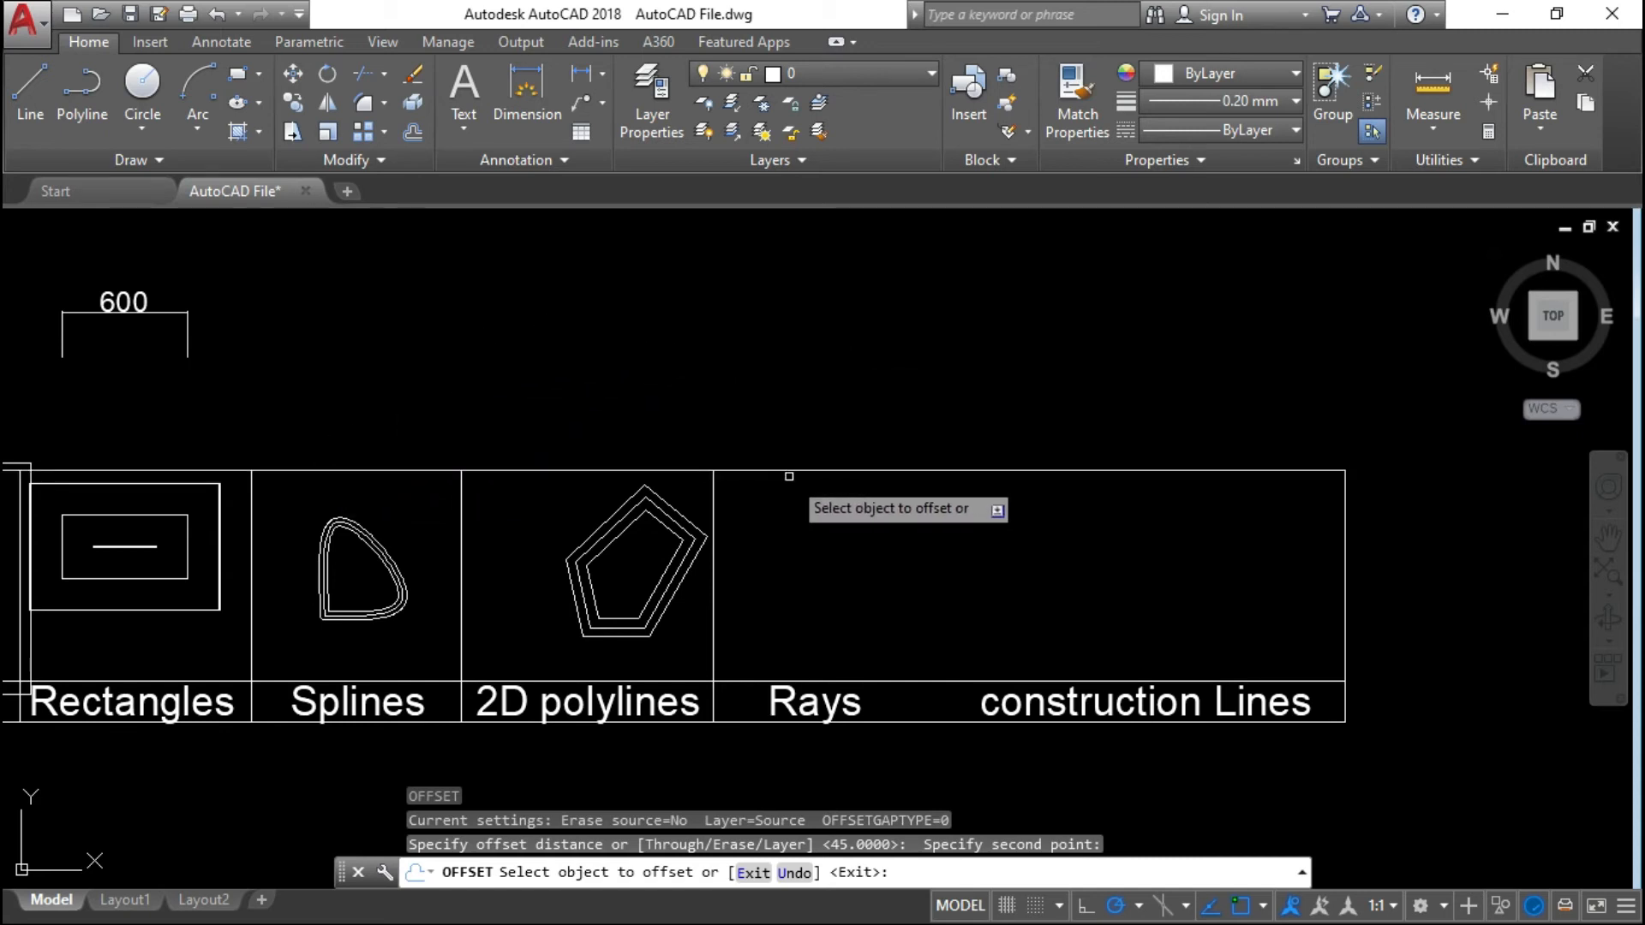
pyautogui.click(710, 495)
pyautogui.click(917, 527)
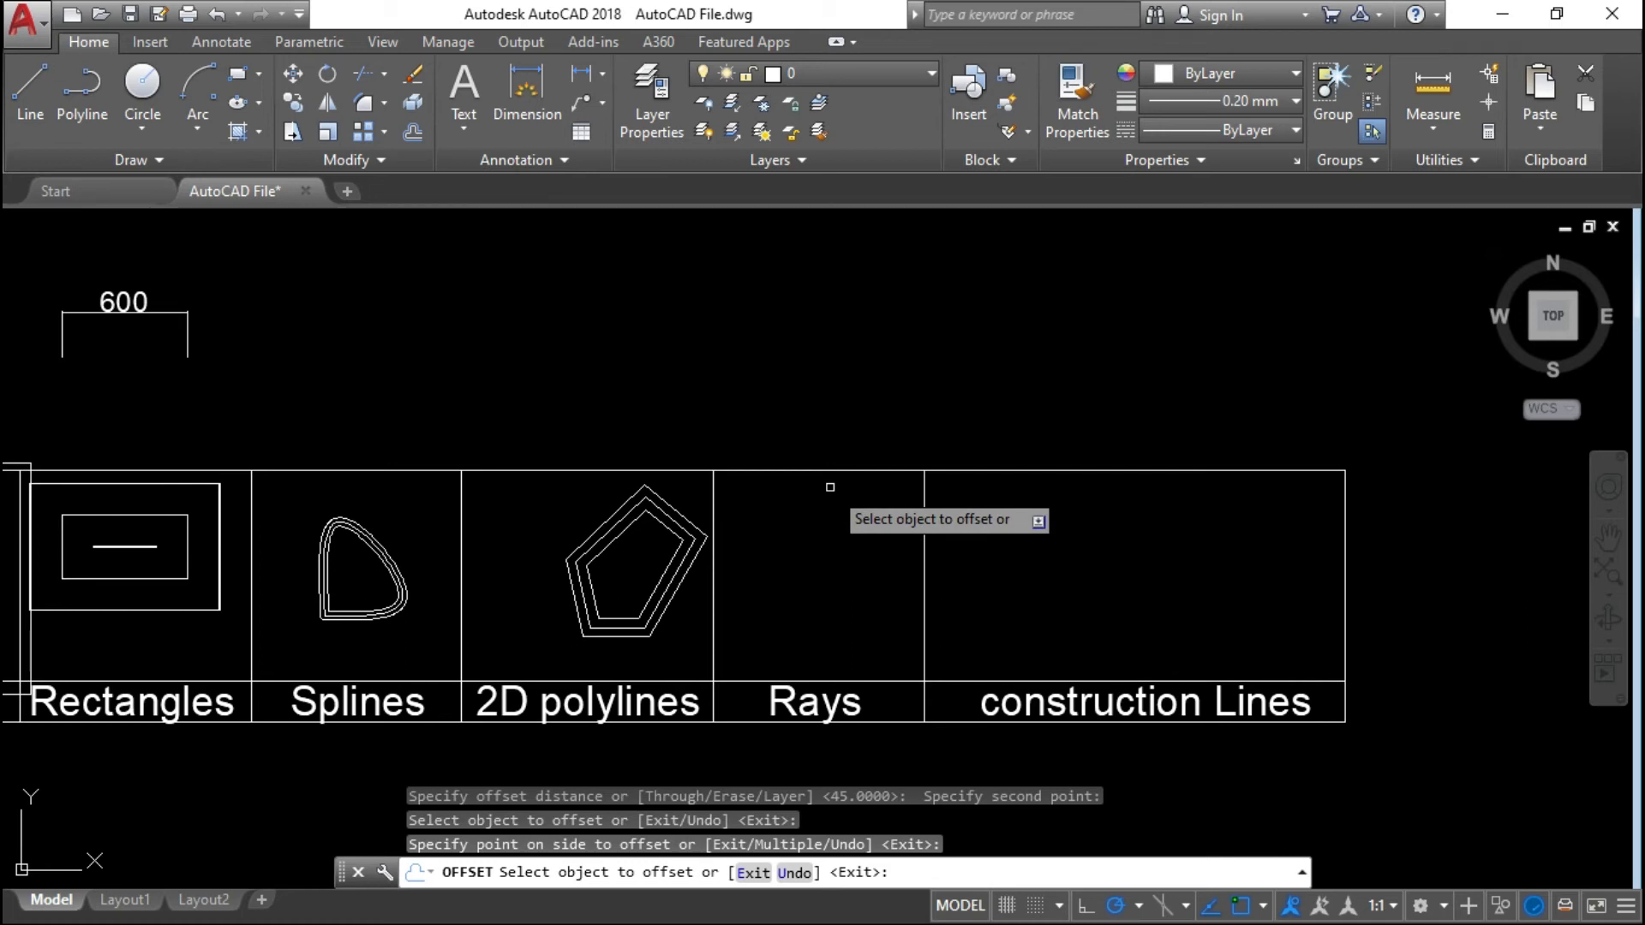
pyautogui.press('Escape')
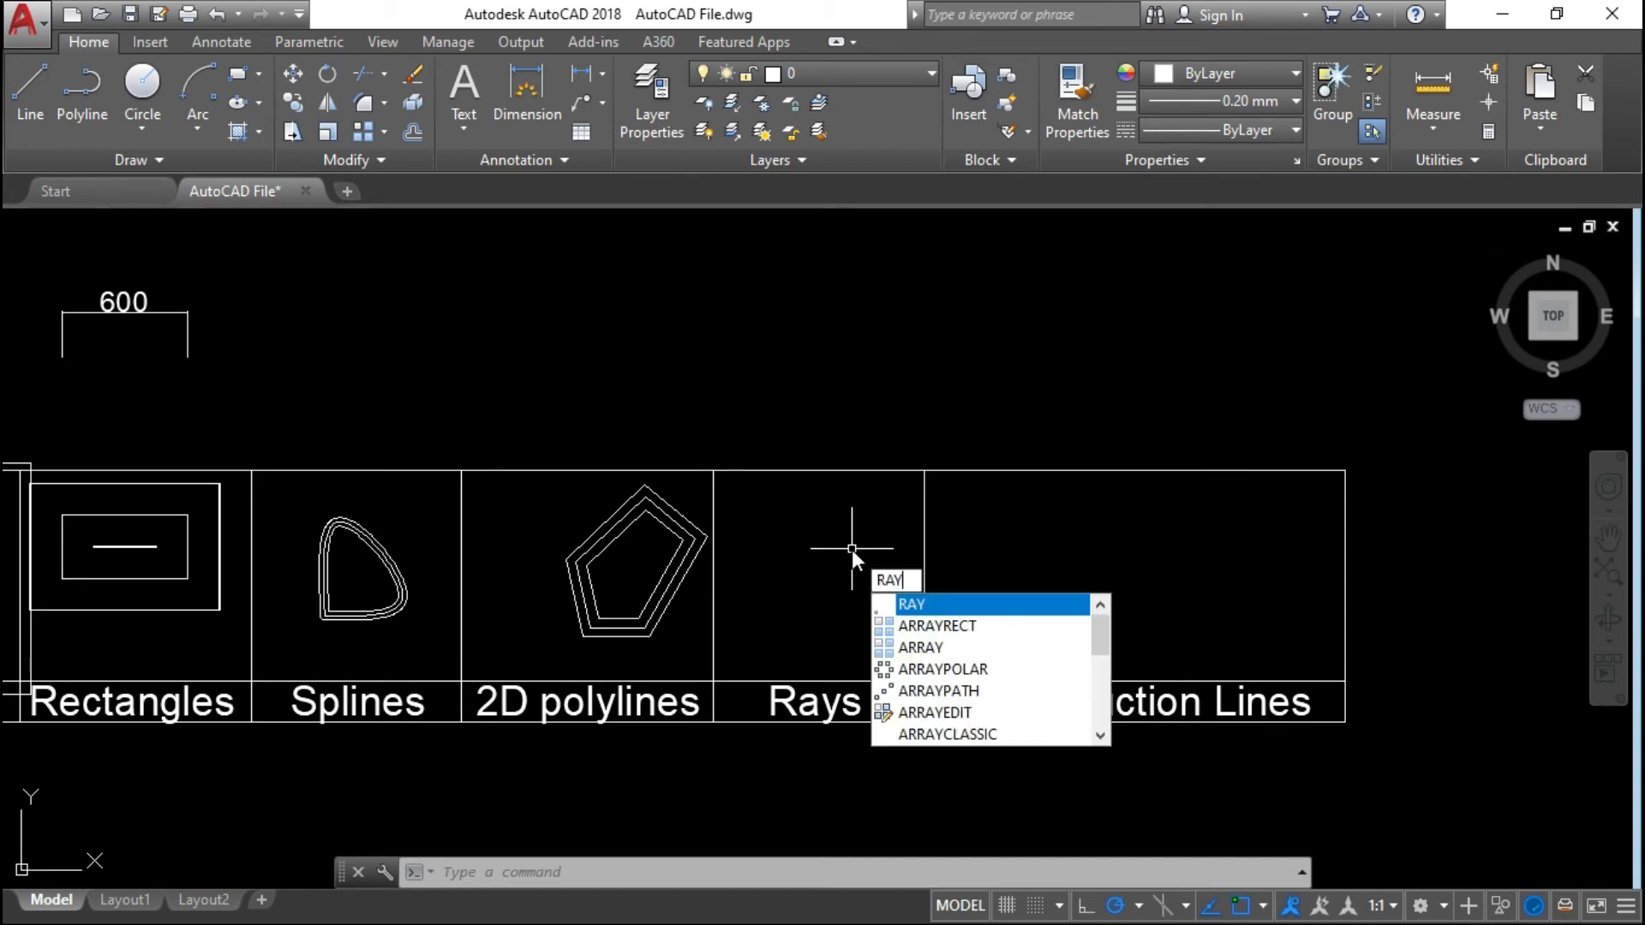
# - Draw one ray starting low in the Rays cell and running upward at about 83°
pyautogui.press('Return')
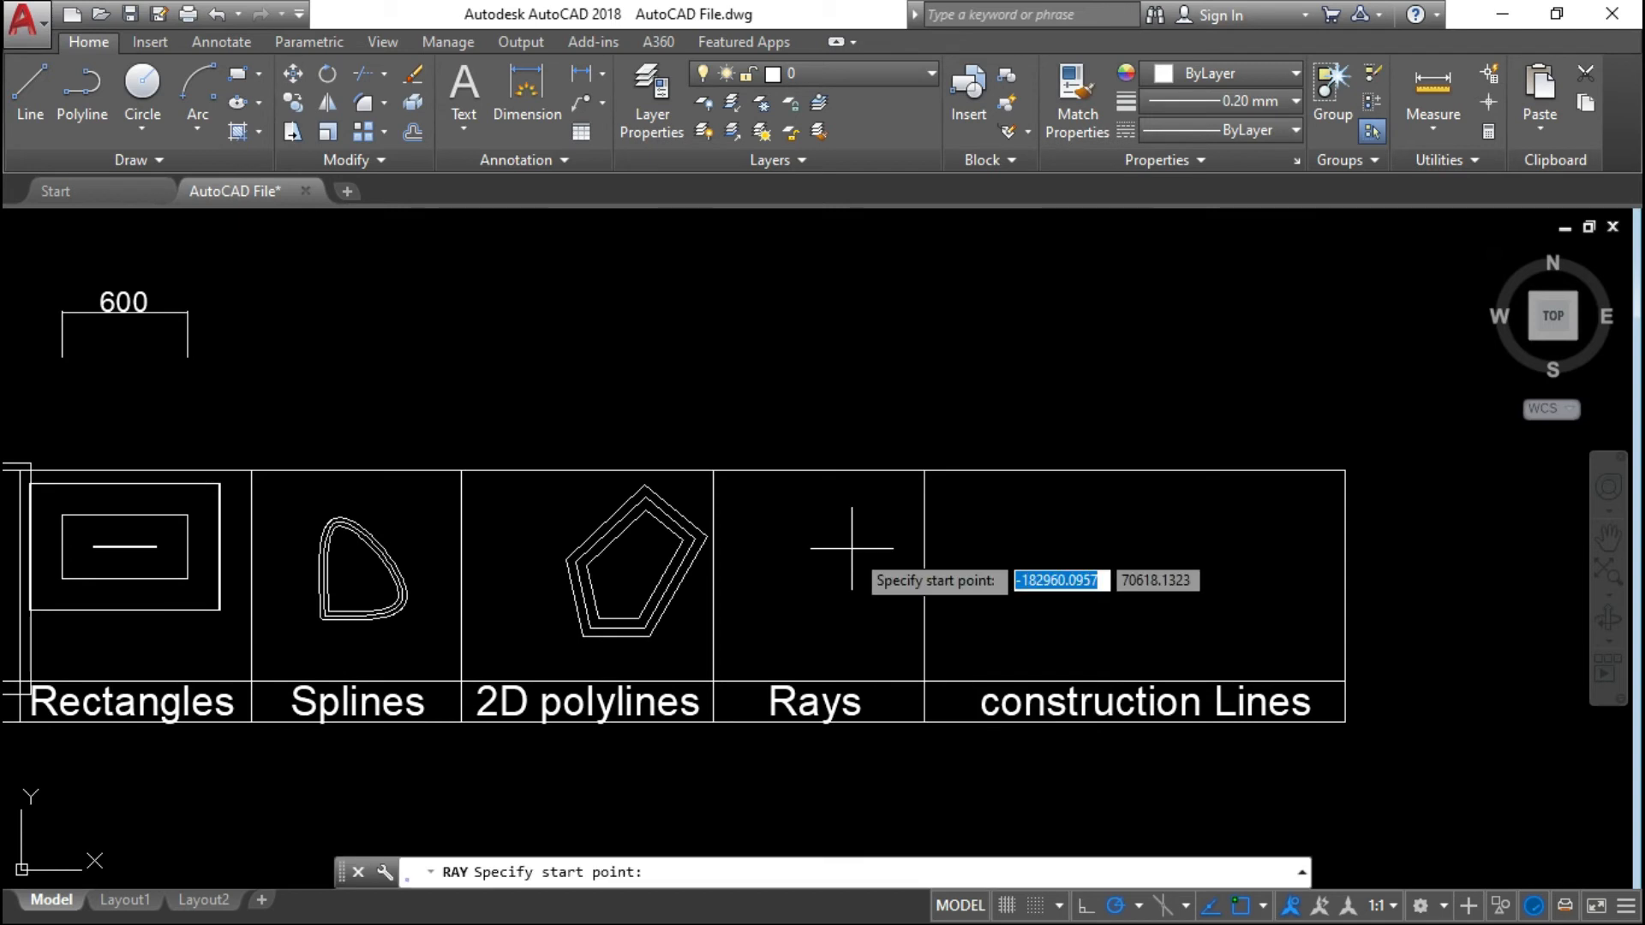
pyautogui.click(820, 638)
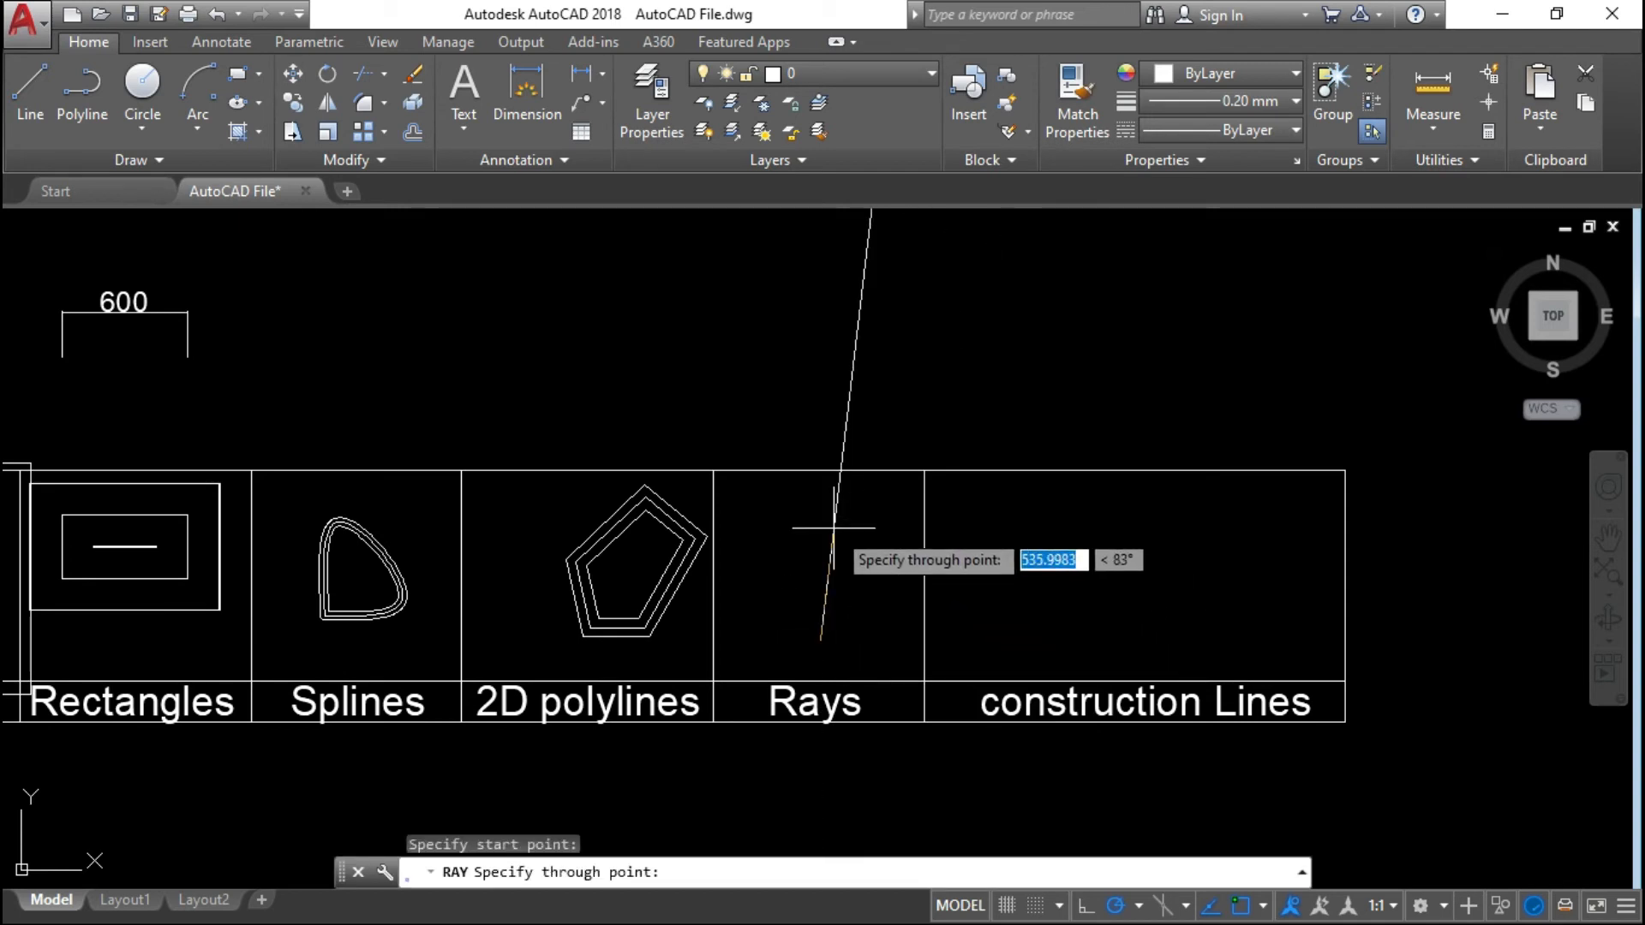
pyautogui.click(839, 525)
pyautogui.scroll(-6, 797, 573)
pyautogui.scroll(-6, 801, 575)
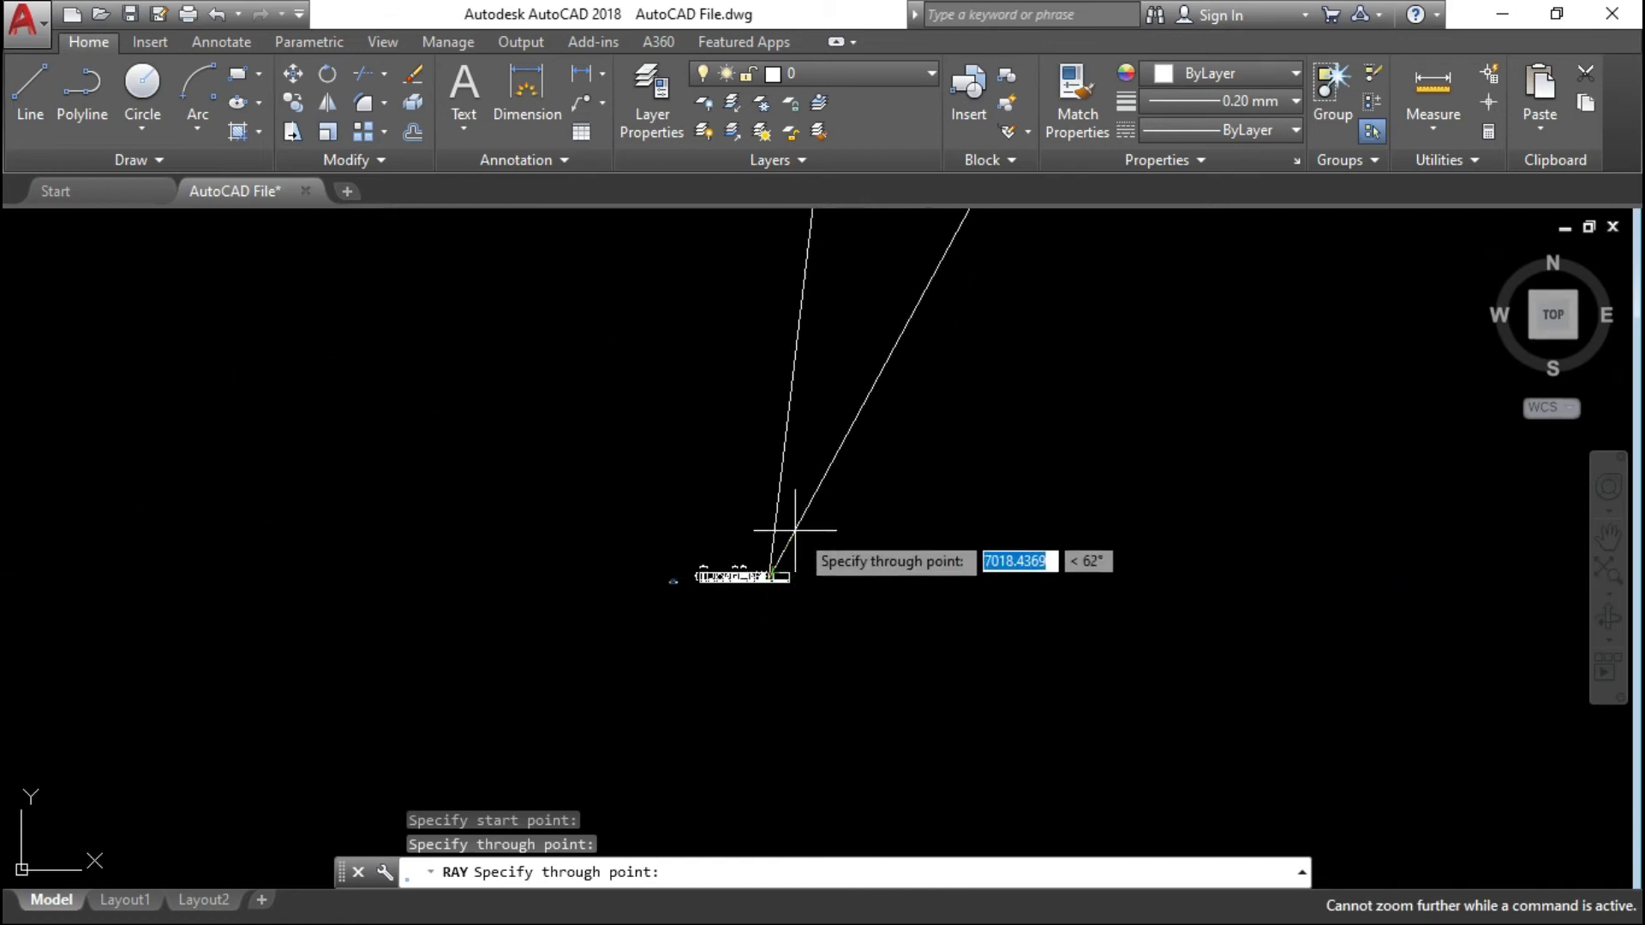
pyautogui.scroll(-1, 910, 482)
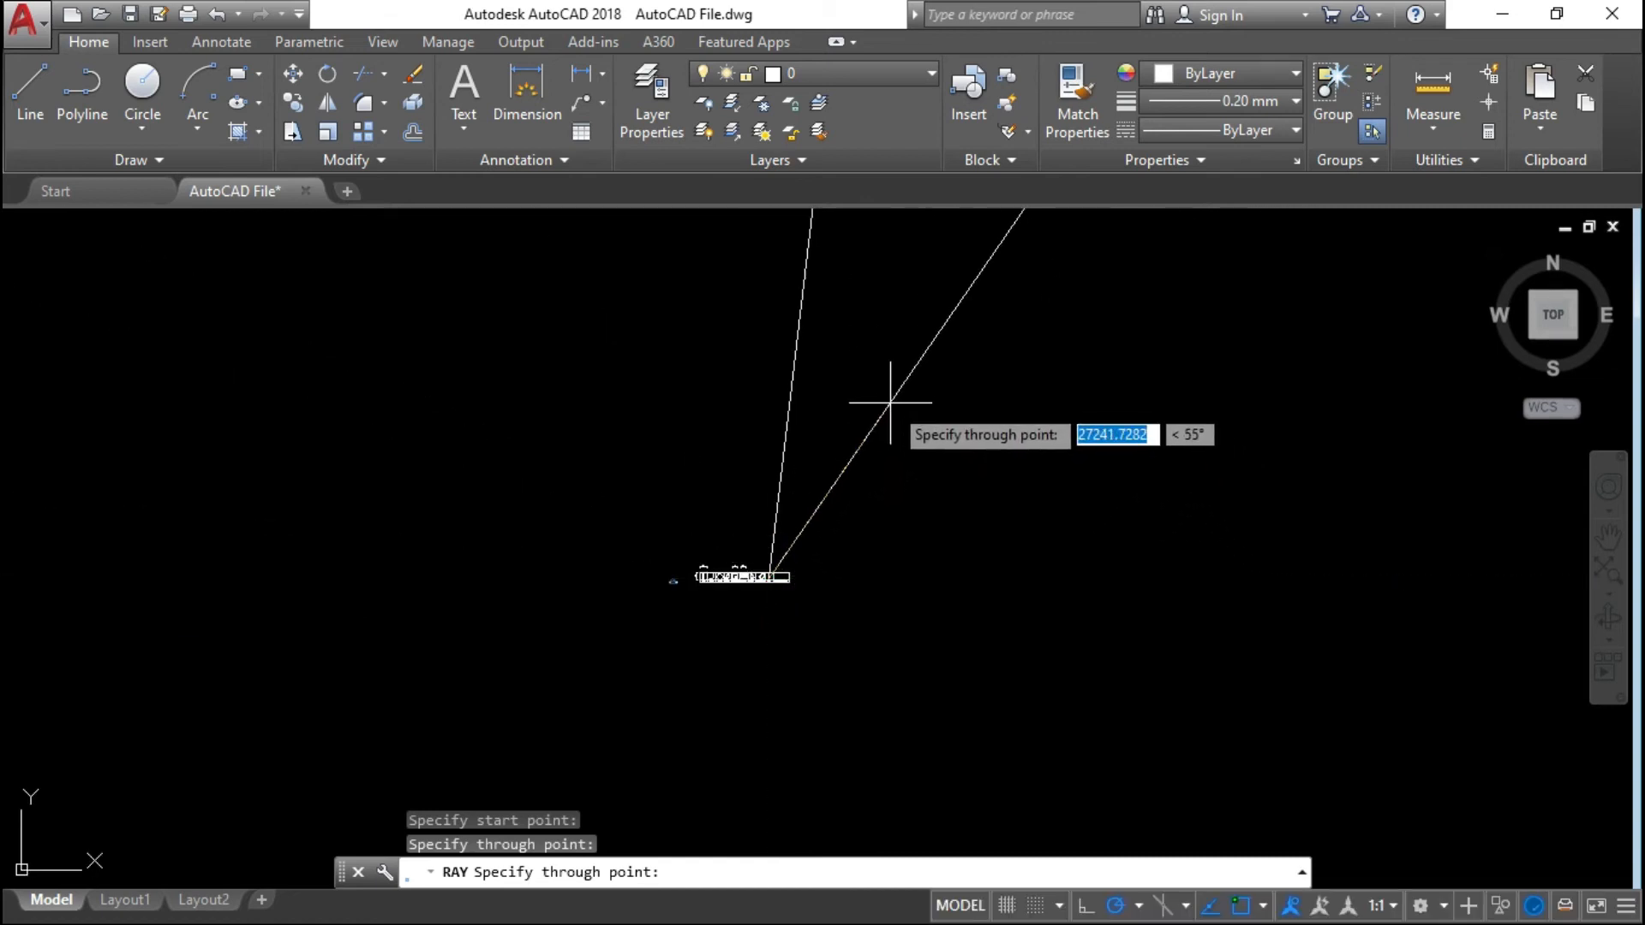
pyautogui.press('Escape')
# - Offset the ray by 50 toward its left side
pyautogui.scroll(5, 754, 651)
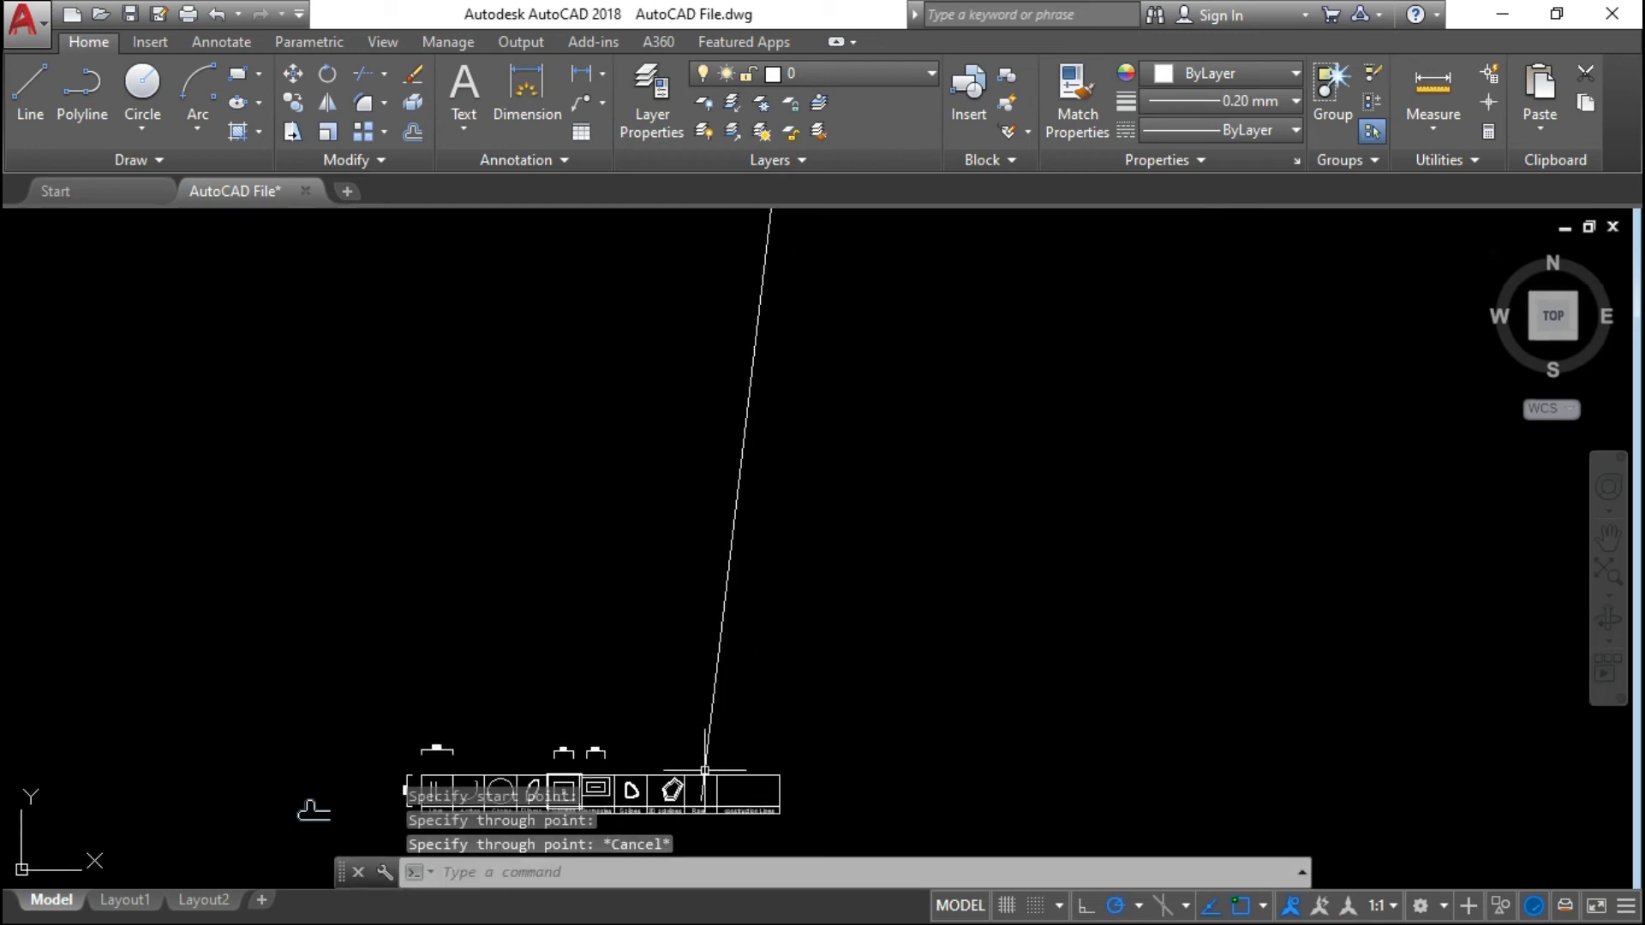
pyautogui.scroll(-2, 760, 553)
pyautogui.scroll(6, 658, 745)
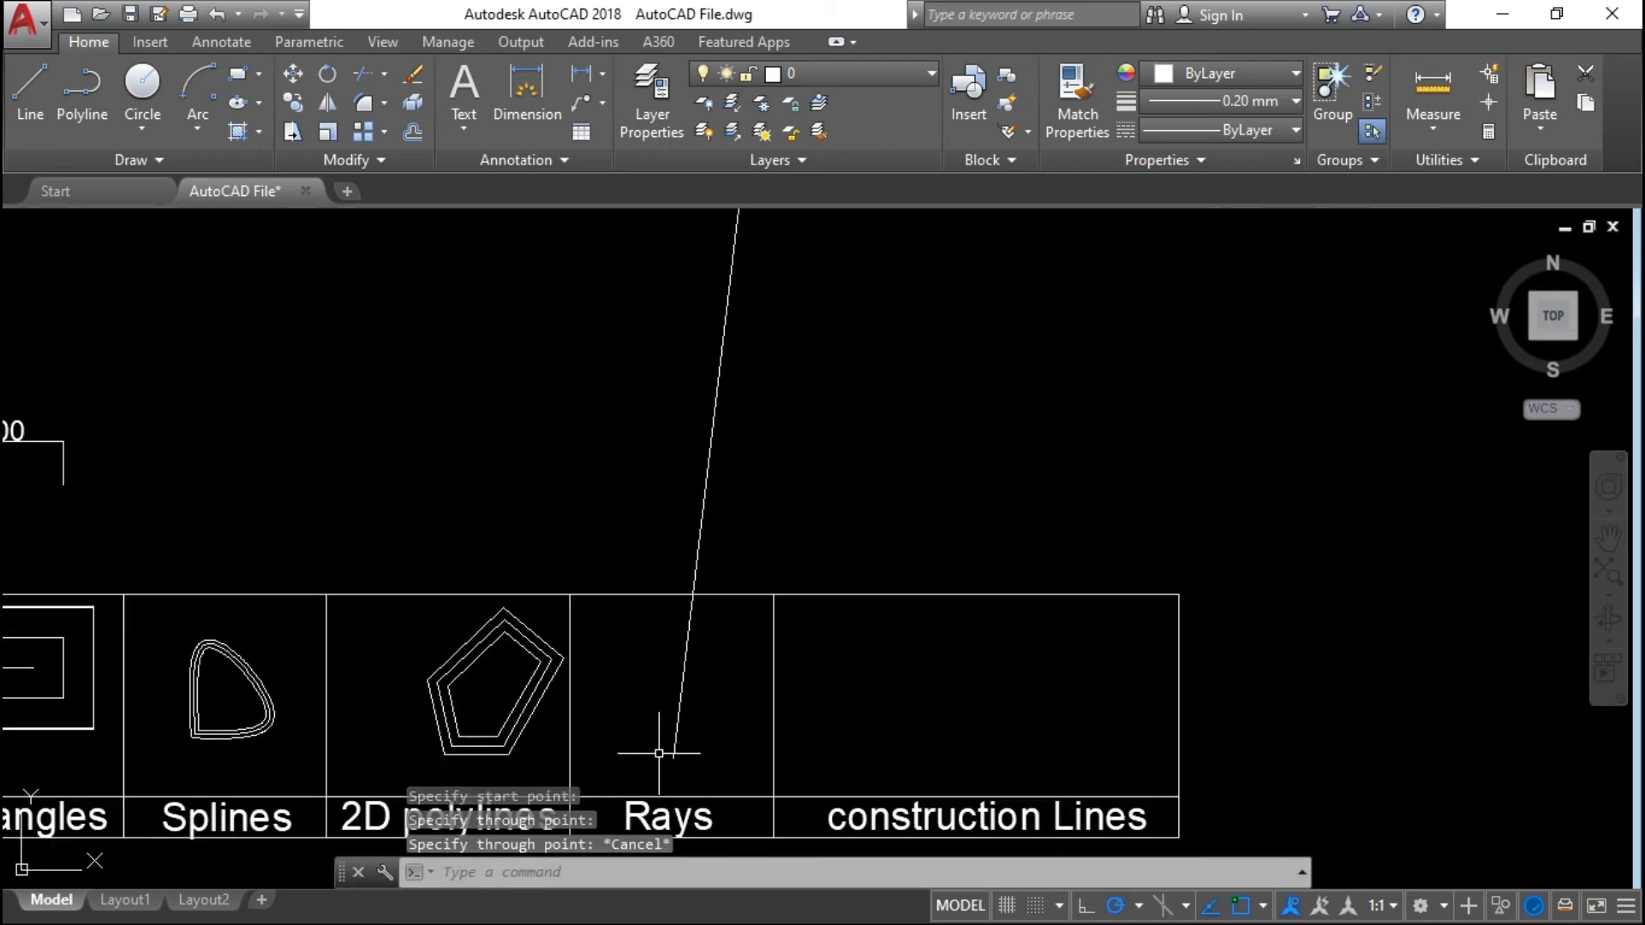
pyautogui.write('O')
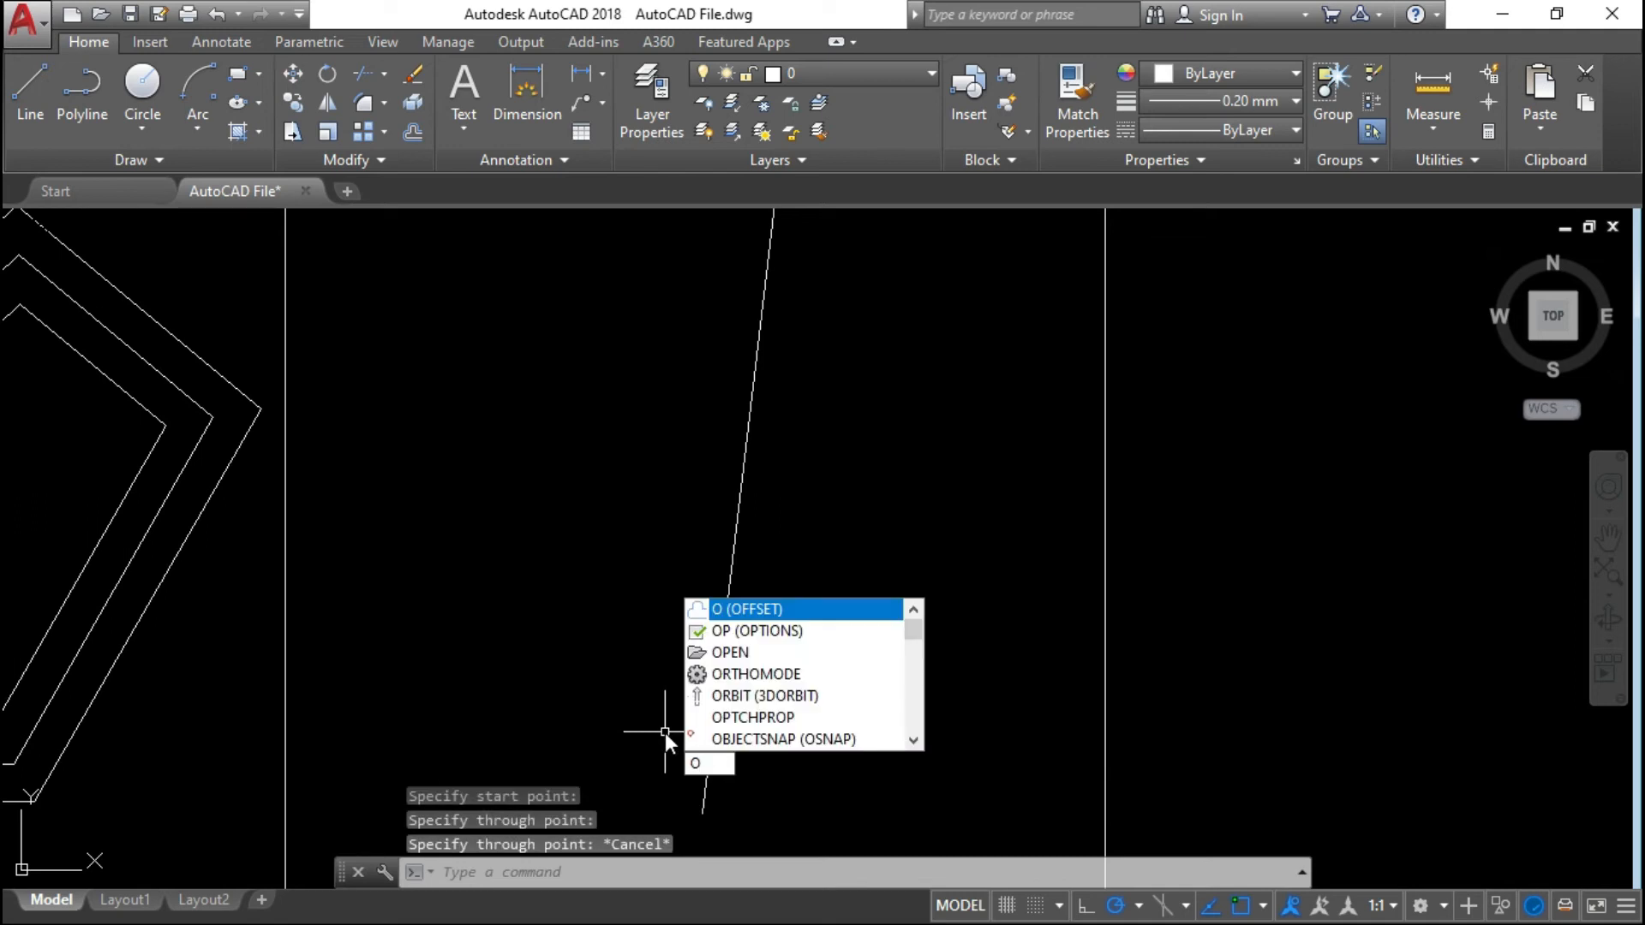
pyautogui.press('Return')
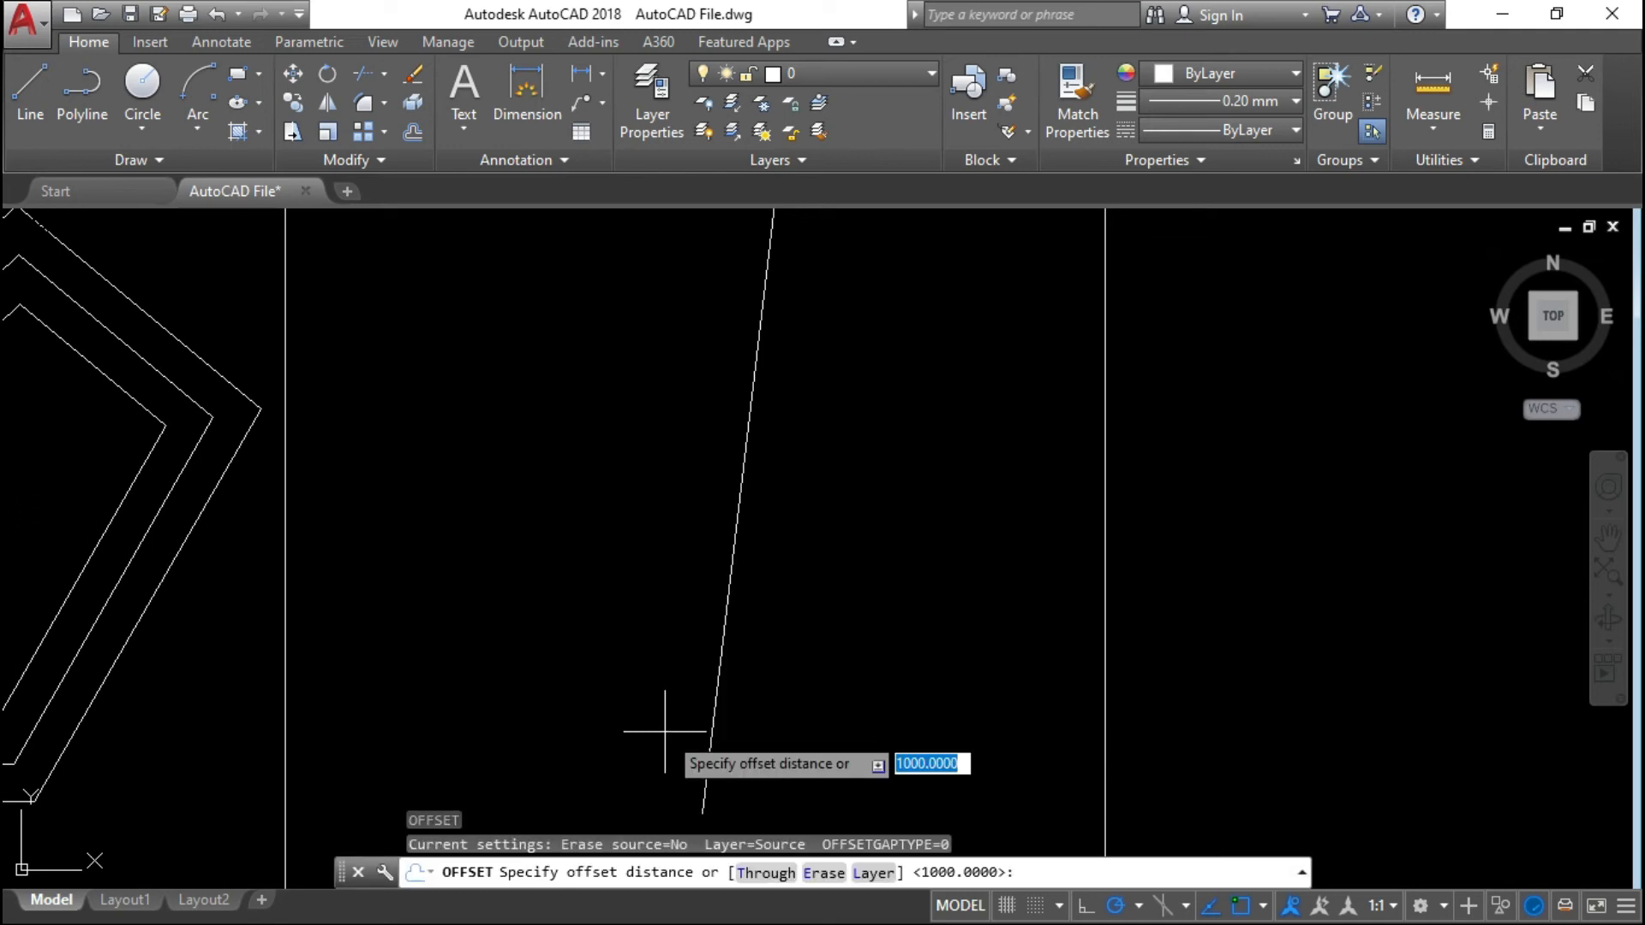
pyautogui.write('0')
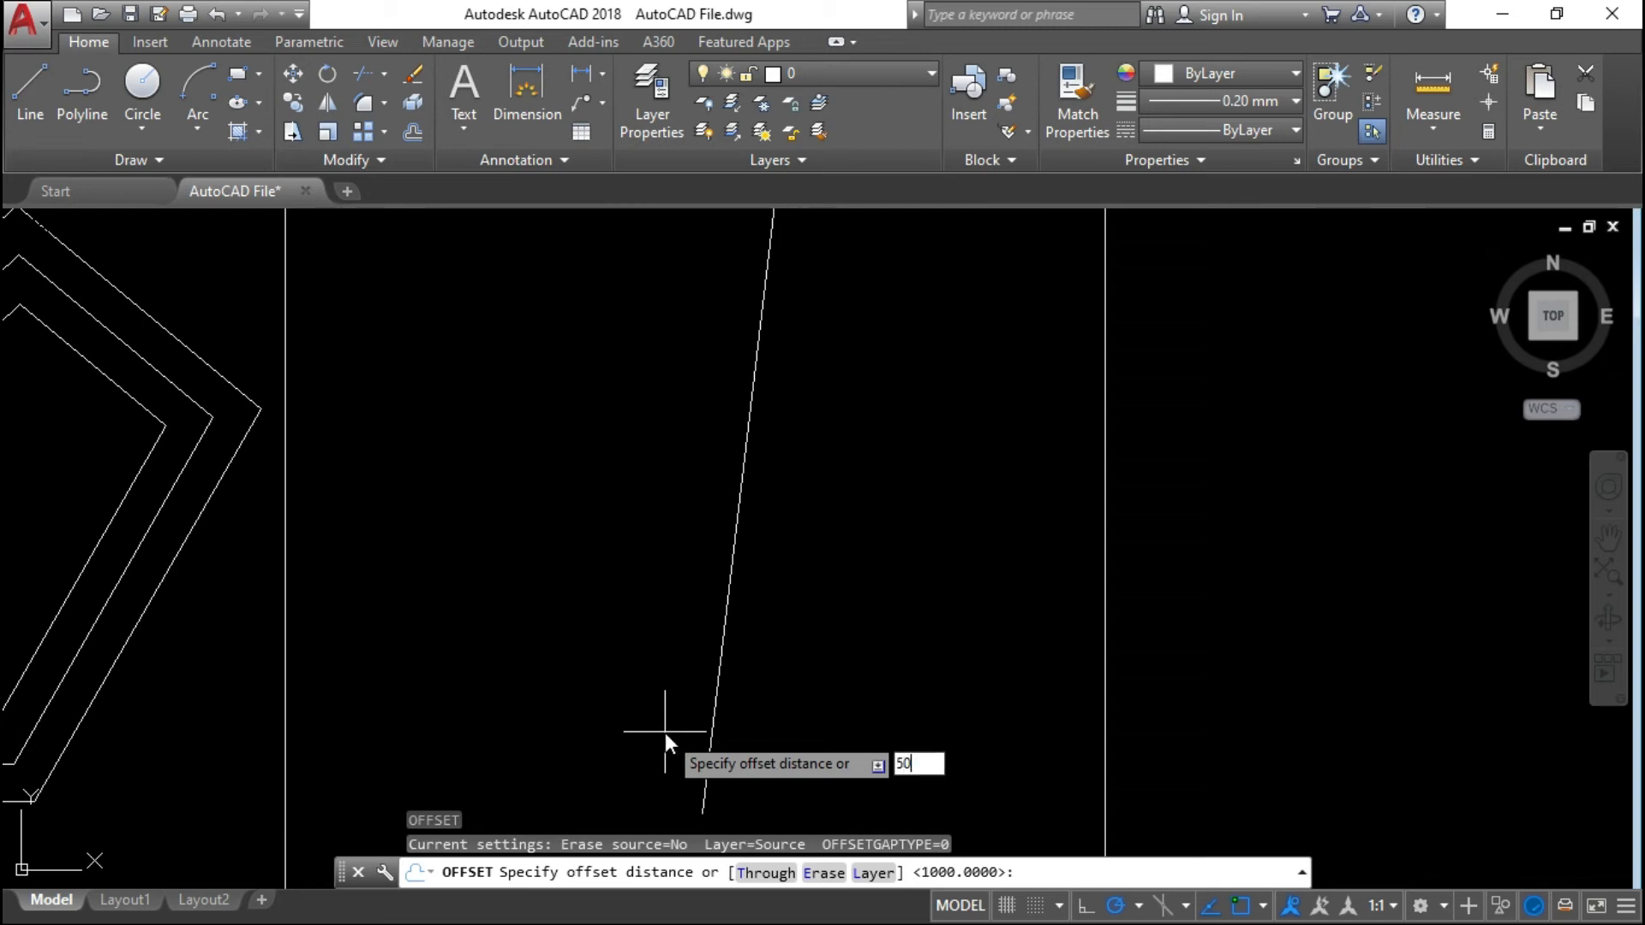
pyautogui.press('Return')
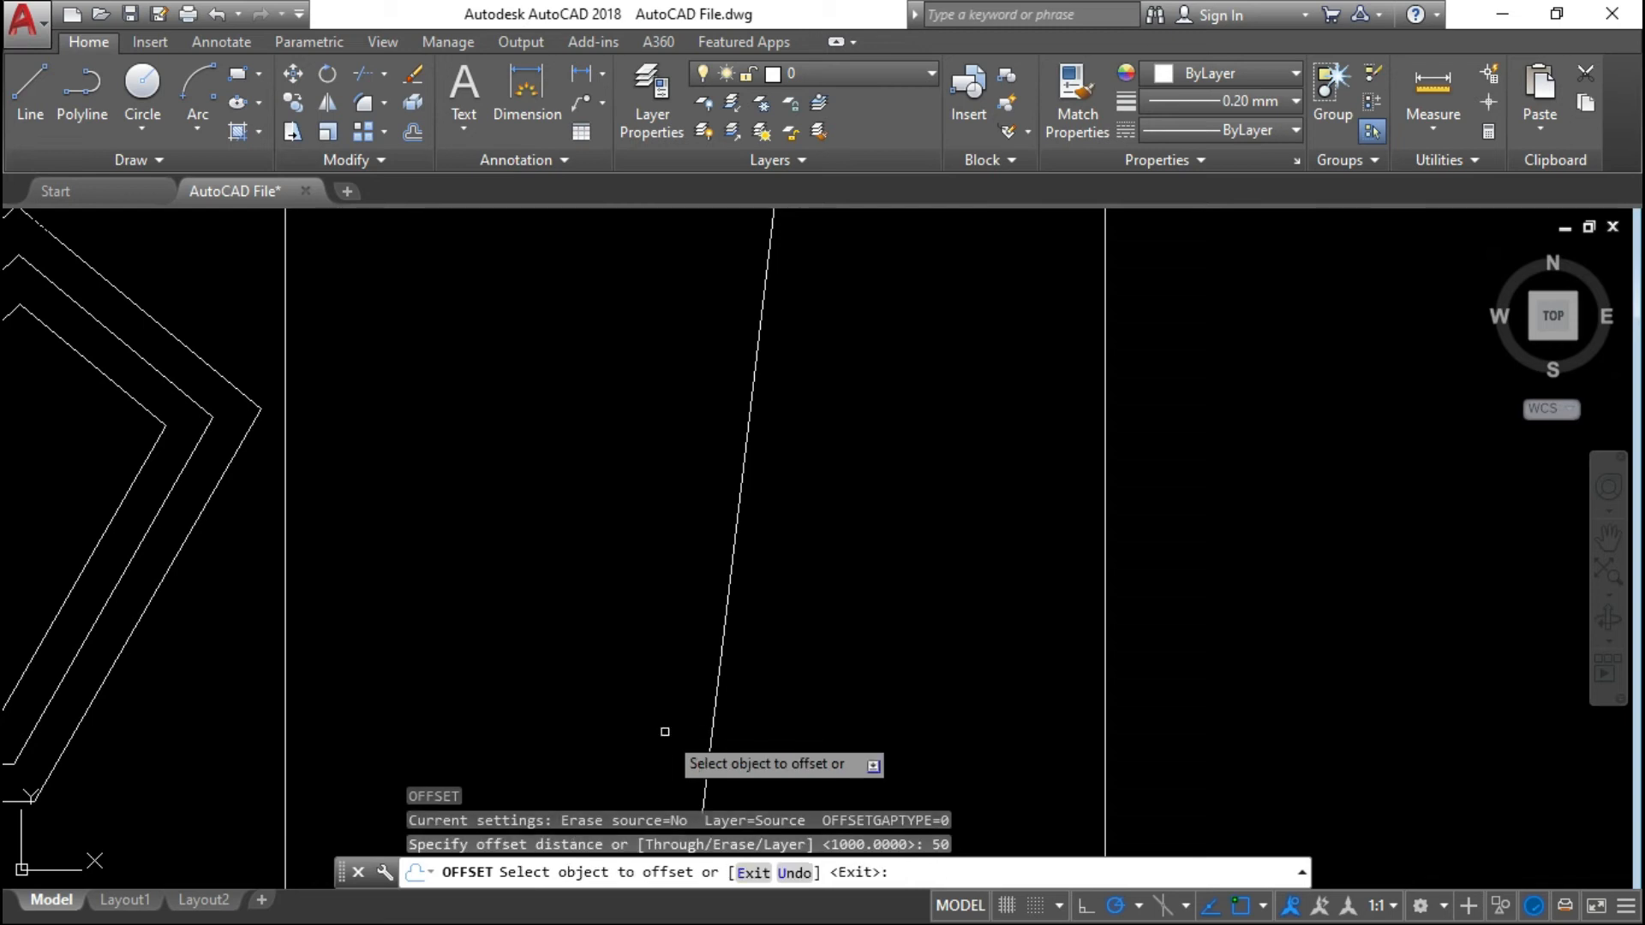
pyautogui.click(724, 634)
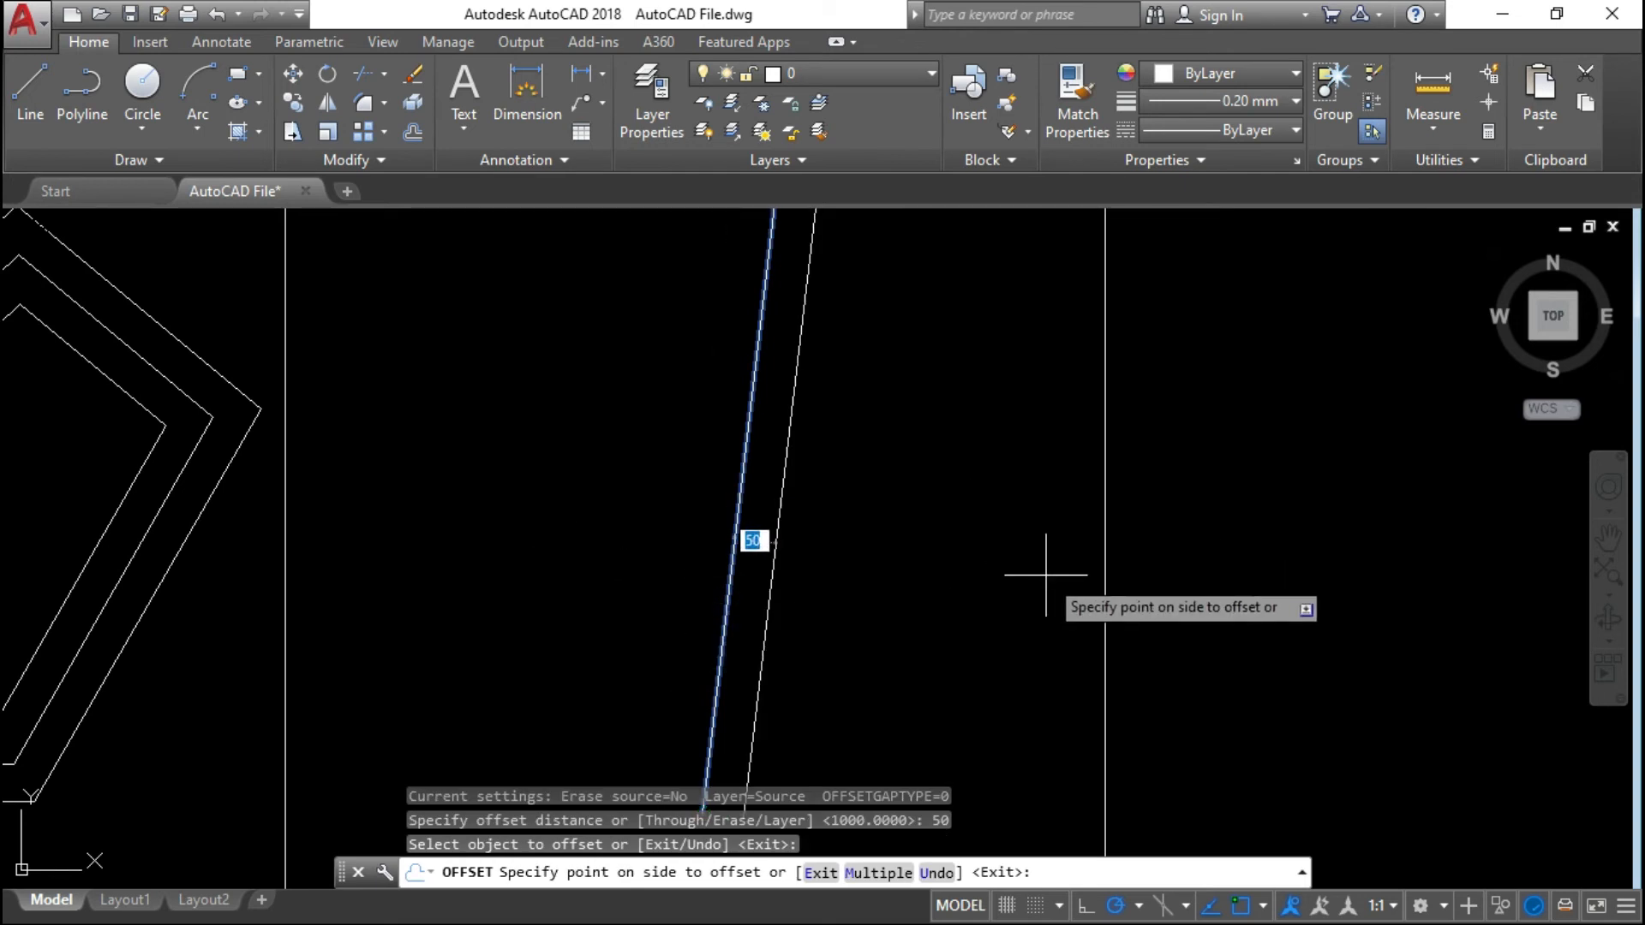
pyautogui.click(513, 504)
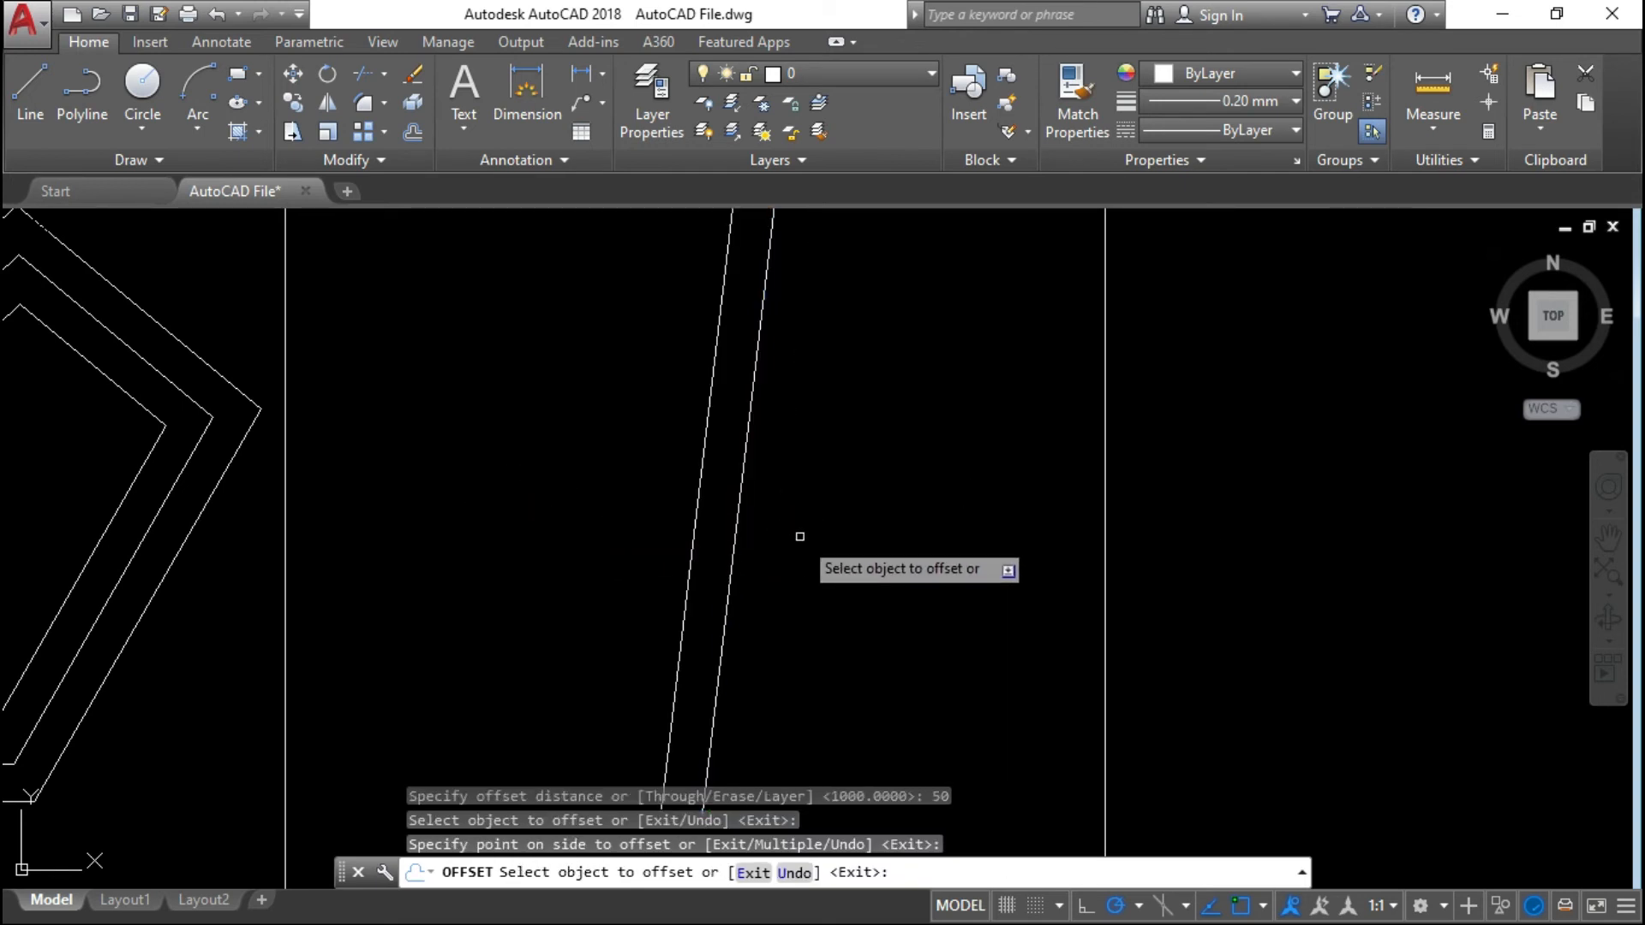
# - Offset the original ray by the same distance of 50 toward its right side and end the command
pyautogui.scroll(-4, 801, 537)
pyautogui.click(600, 540)
pyautogui.click(561, 706)
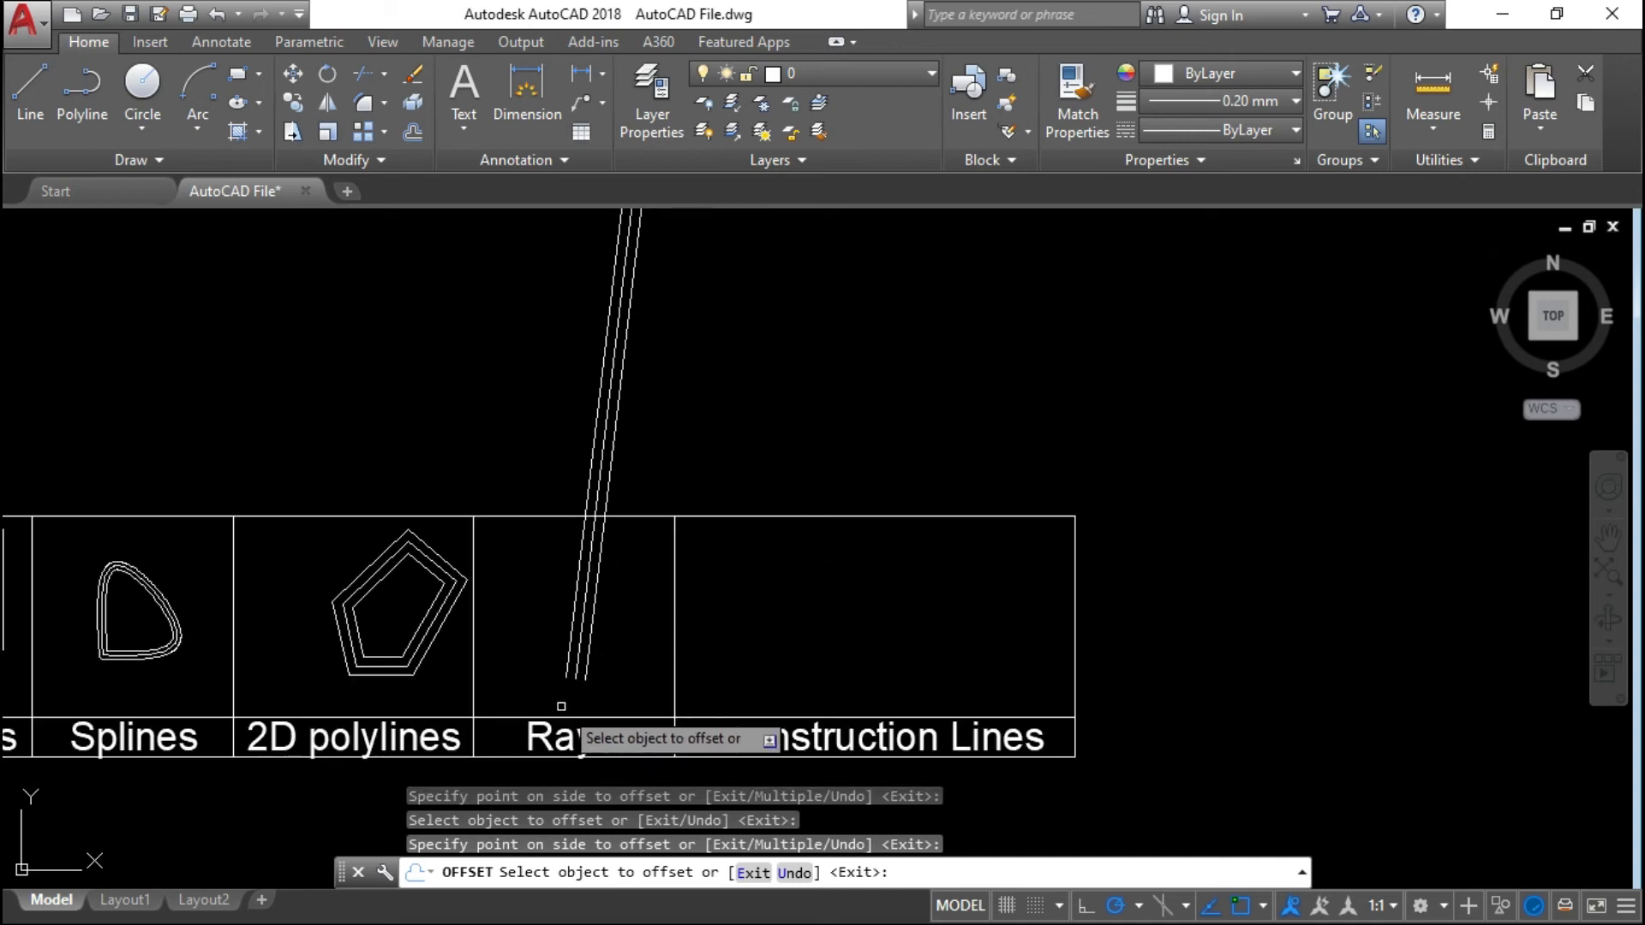
pyautogui.press('Escape')
# - Draw a construction line through a point in the construction Lines cell at an angle of 45°
pyautogui.scroll(4, 859, 623)
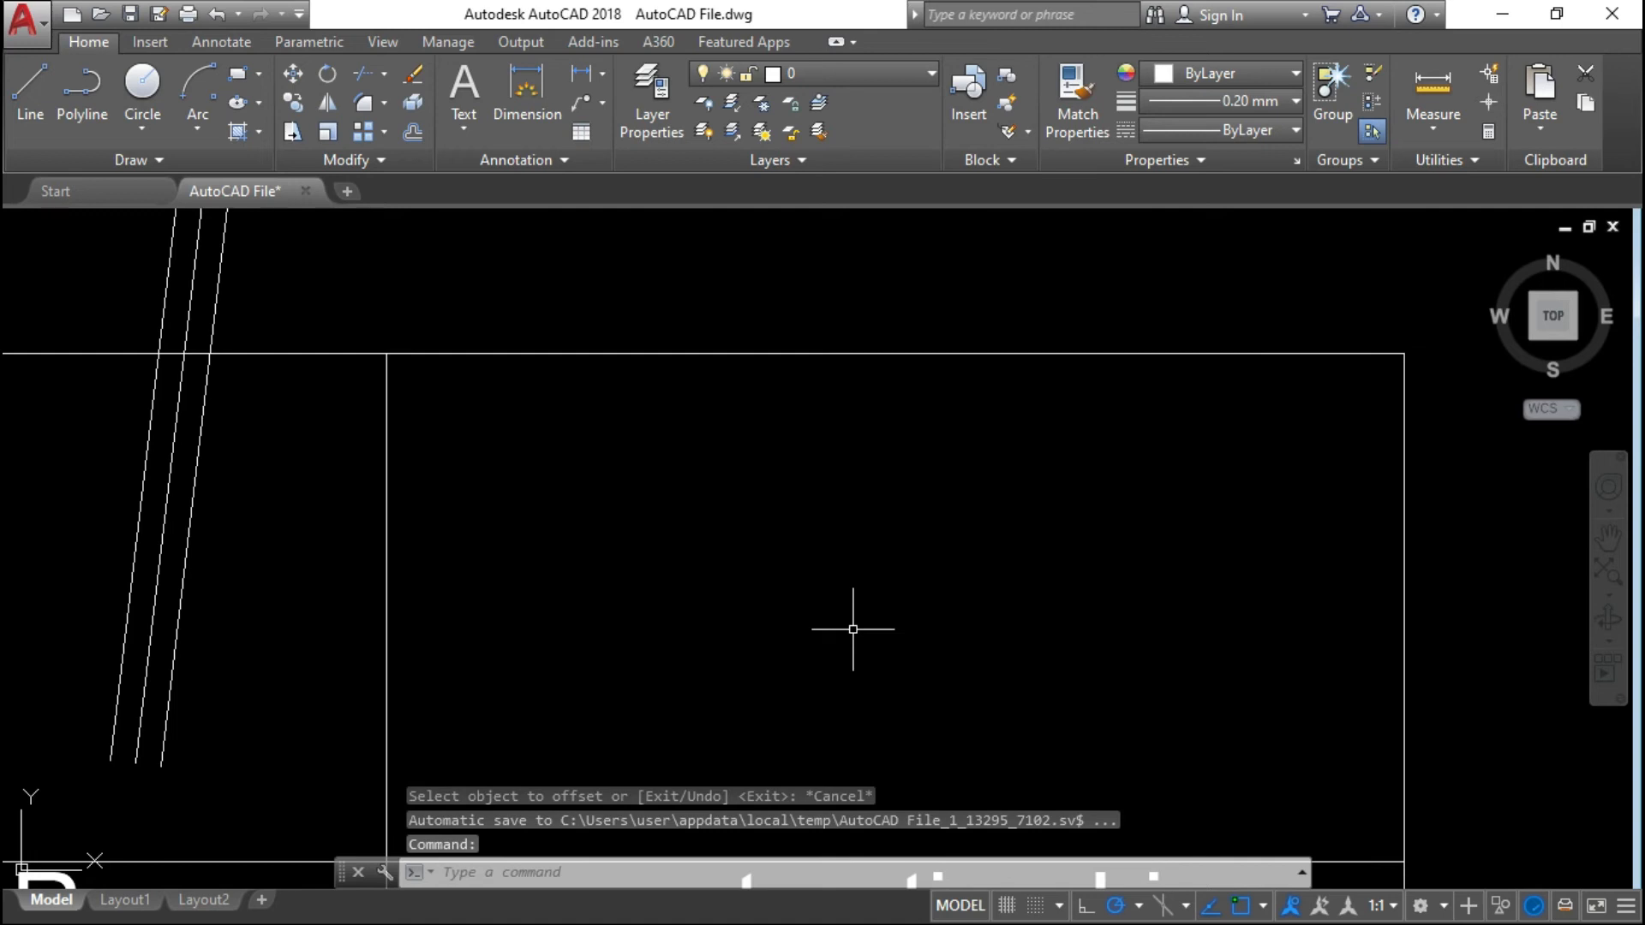
pyautogui.scroll(-4, 842, 604)
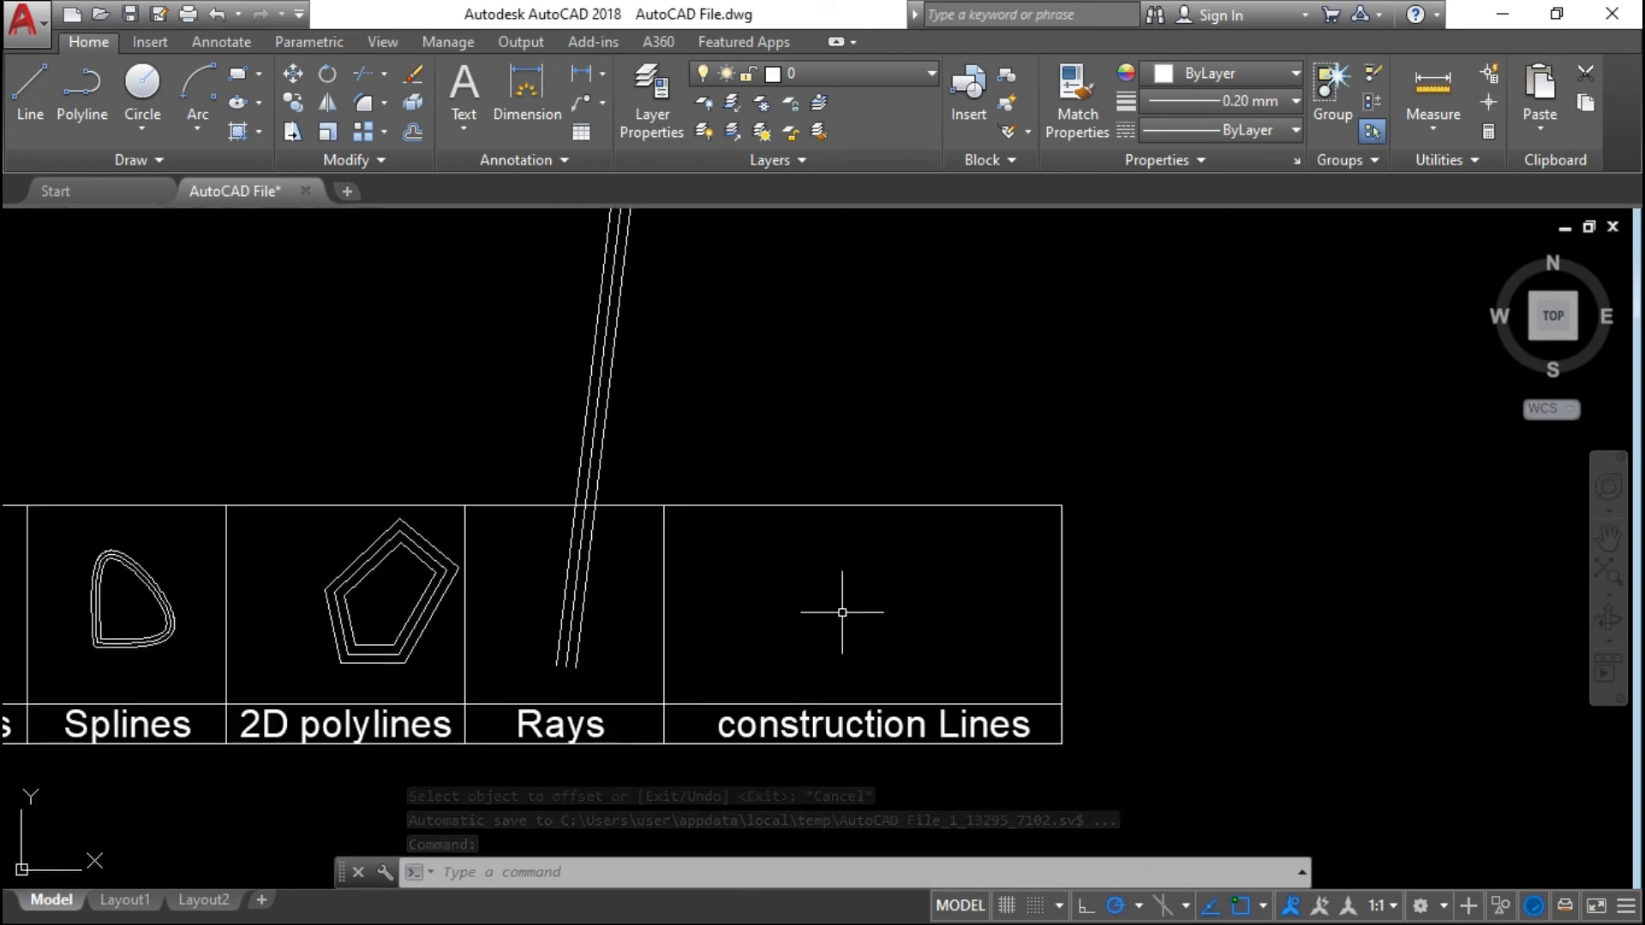
pyautogui.write('xl')
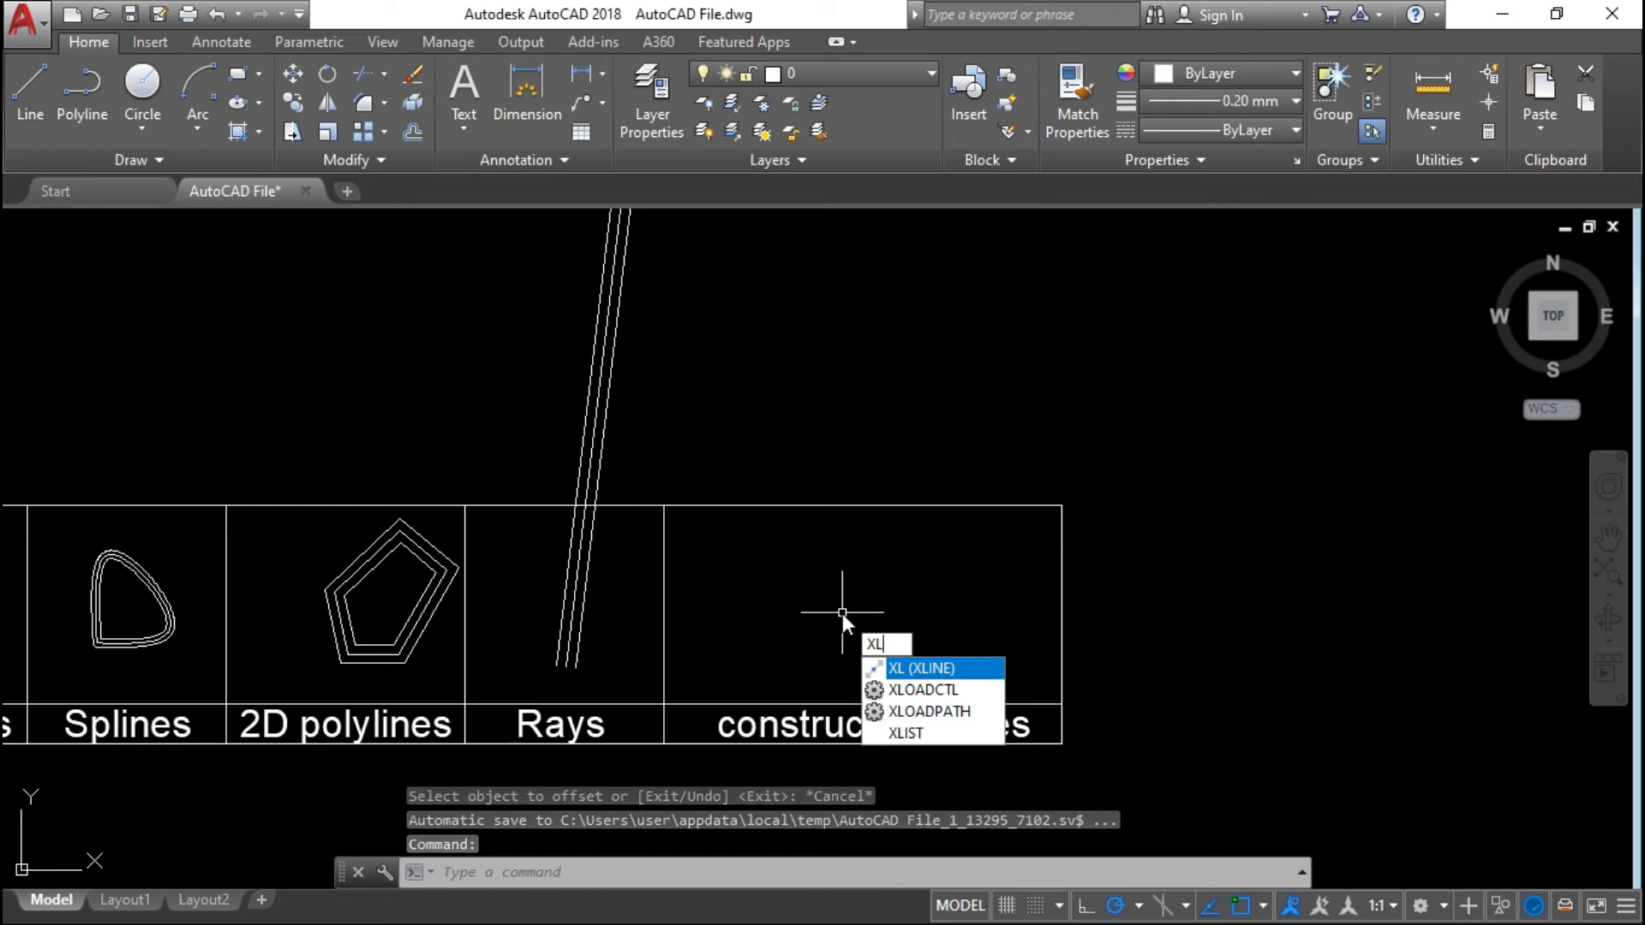
pyautogui.press('Return')
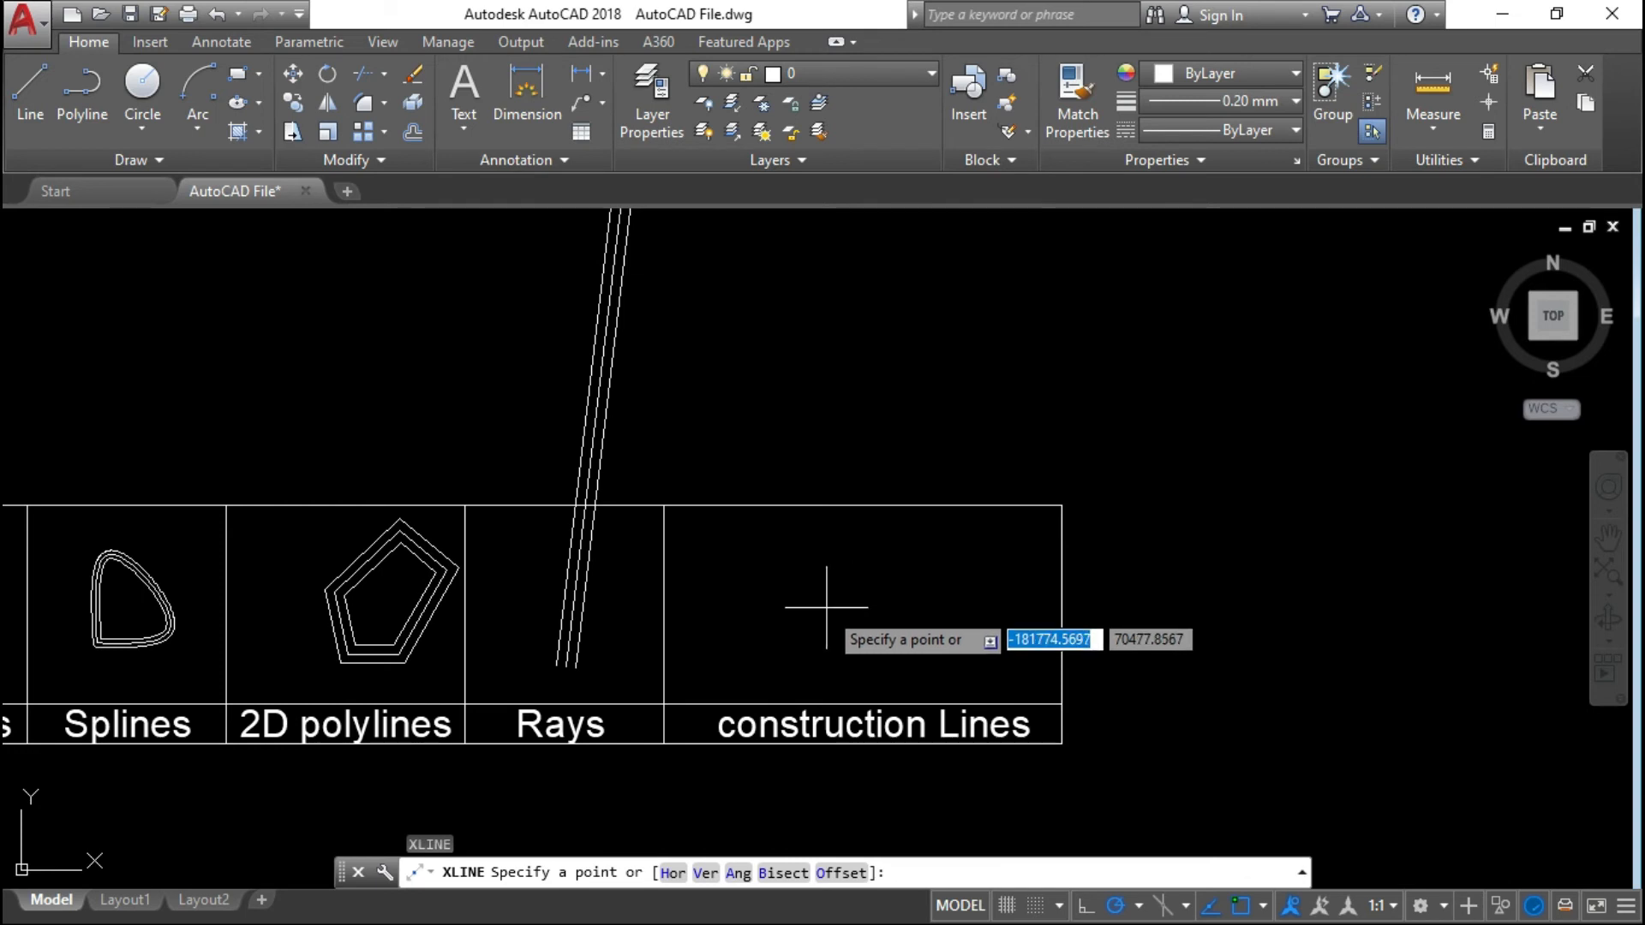
pyautogui.click(828, 607)
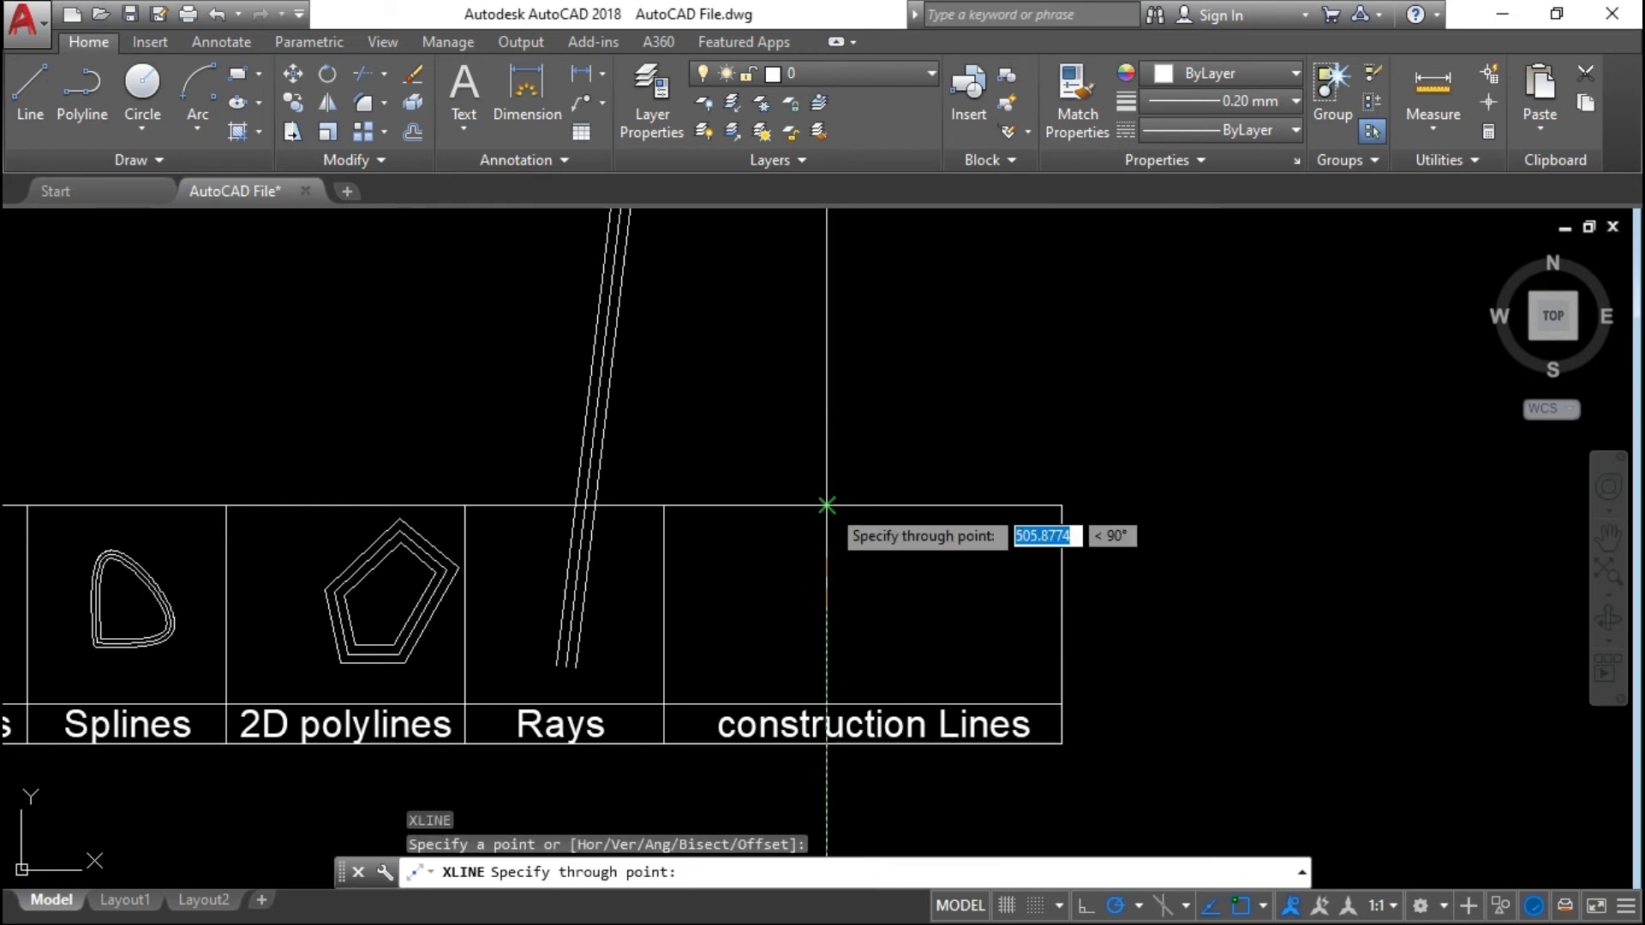
pyautogui.scroll(-6, 827, 506)
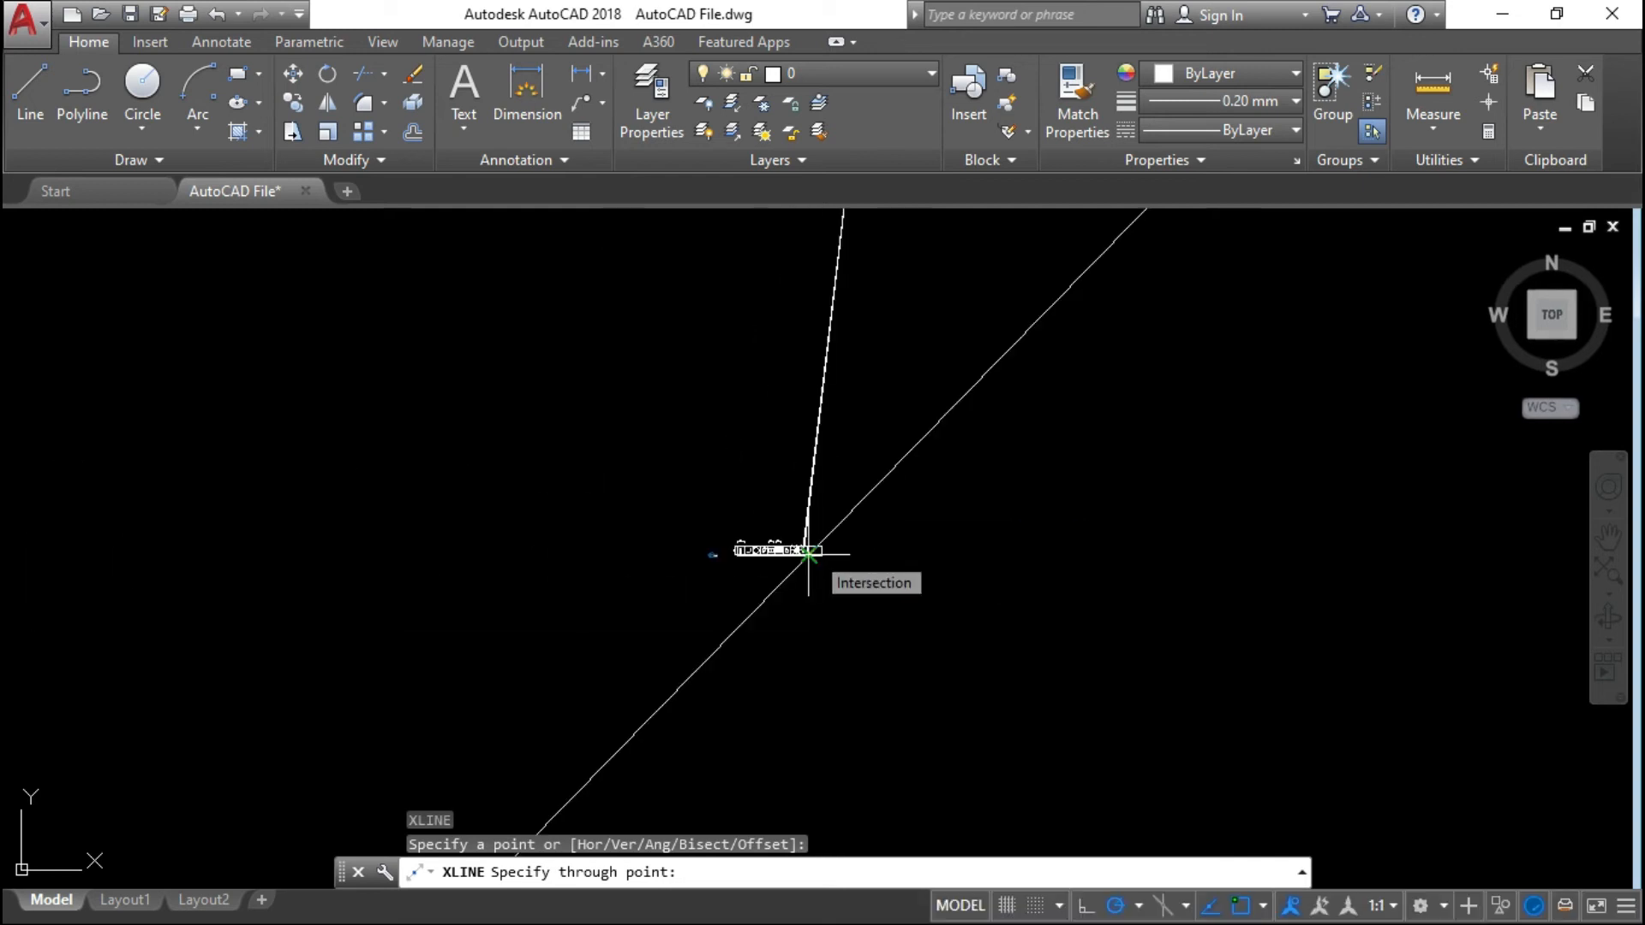
pyautogui.scroll(6, 808, 554)
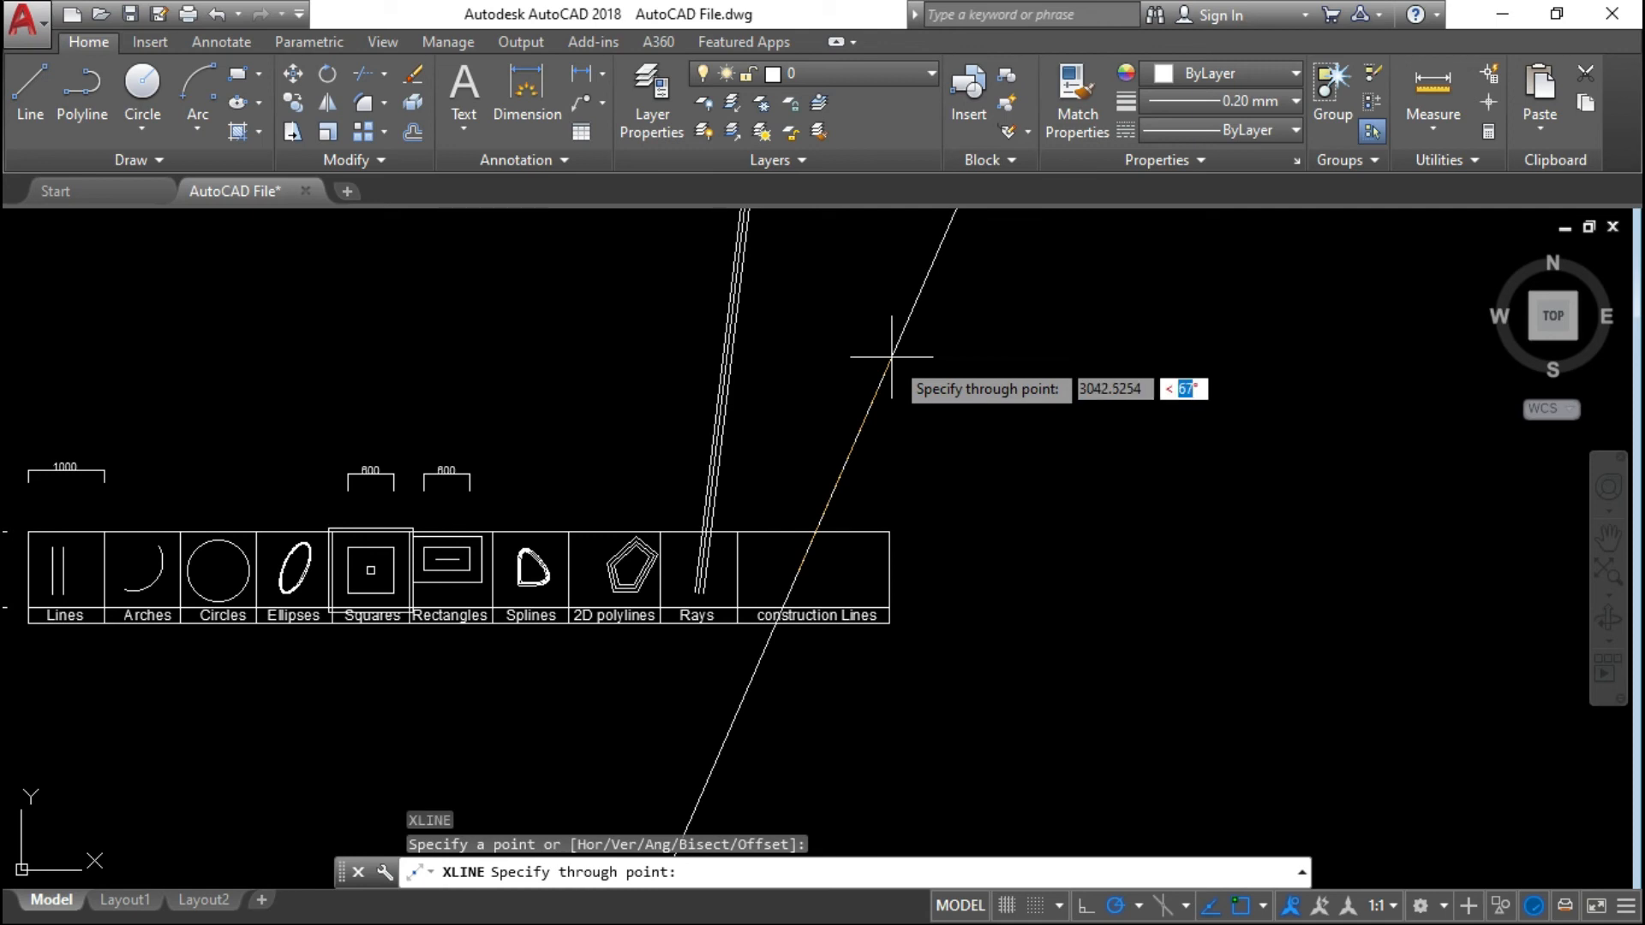
pyautogui.press('Return')
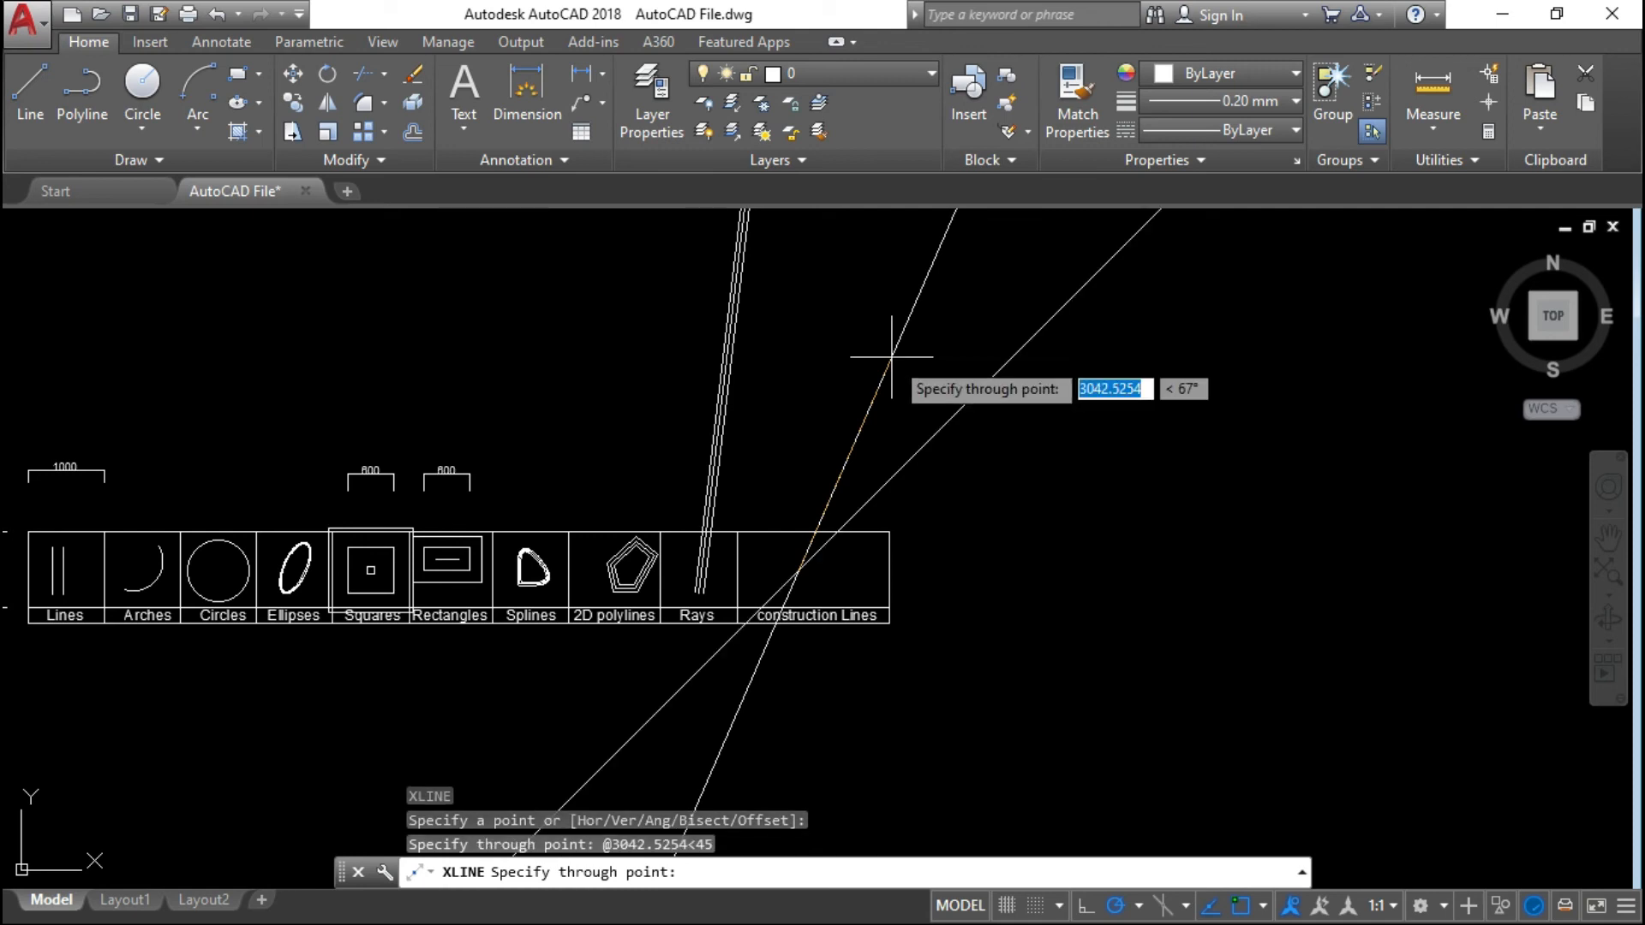
pyautogui.press('Escape')
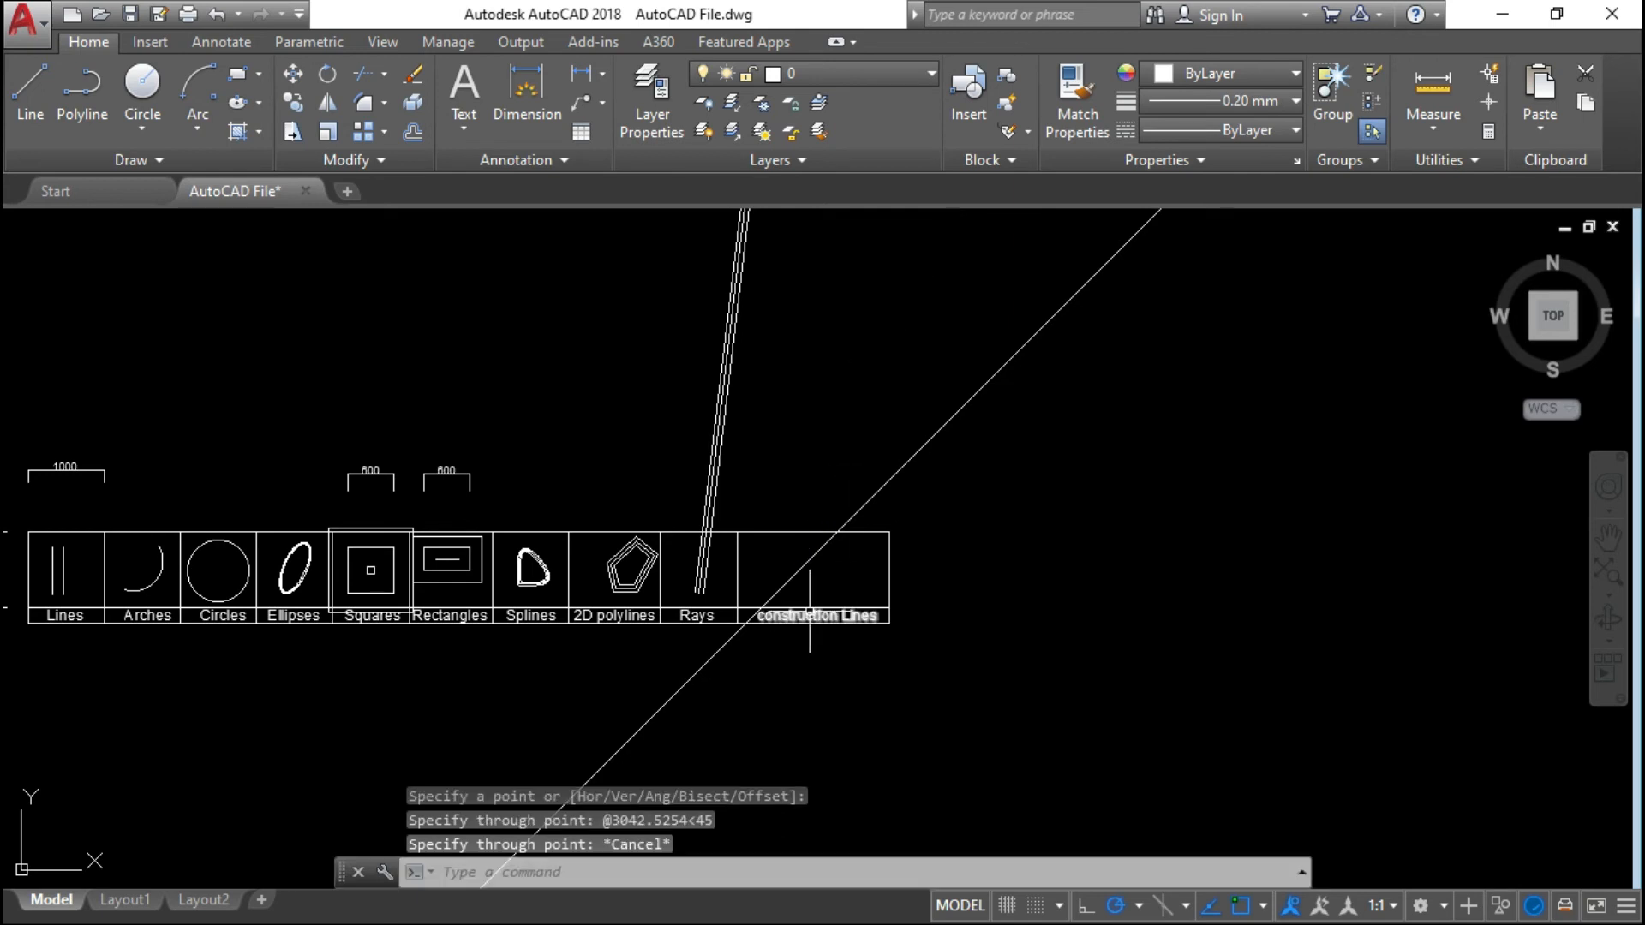
pyautogui.click(921, 454)
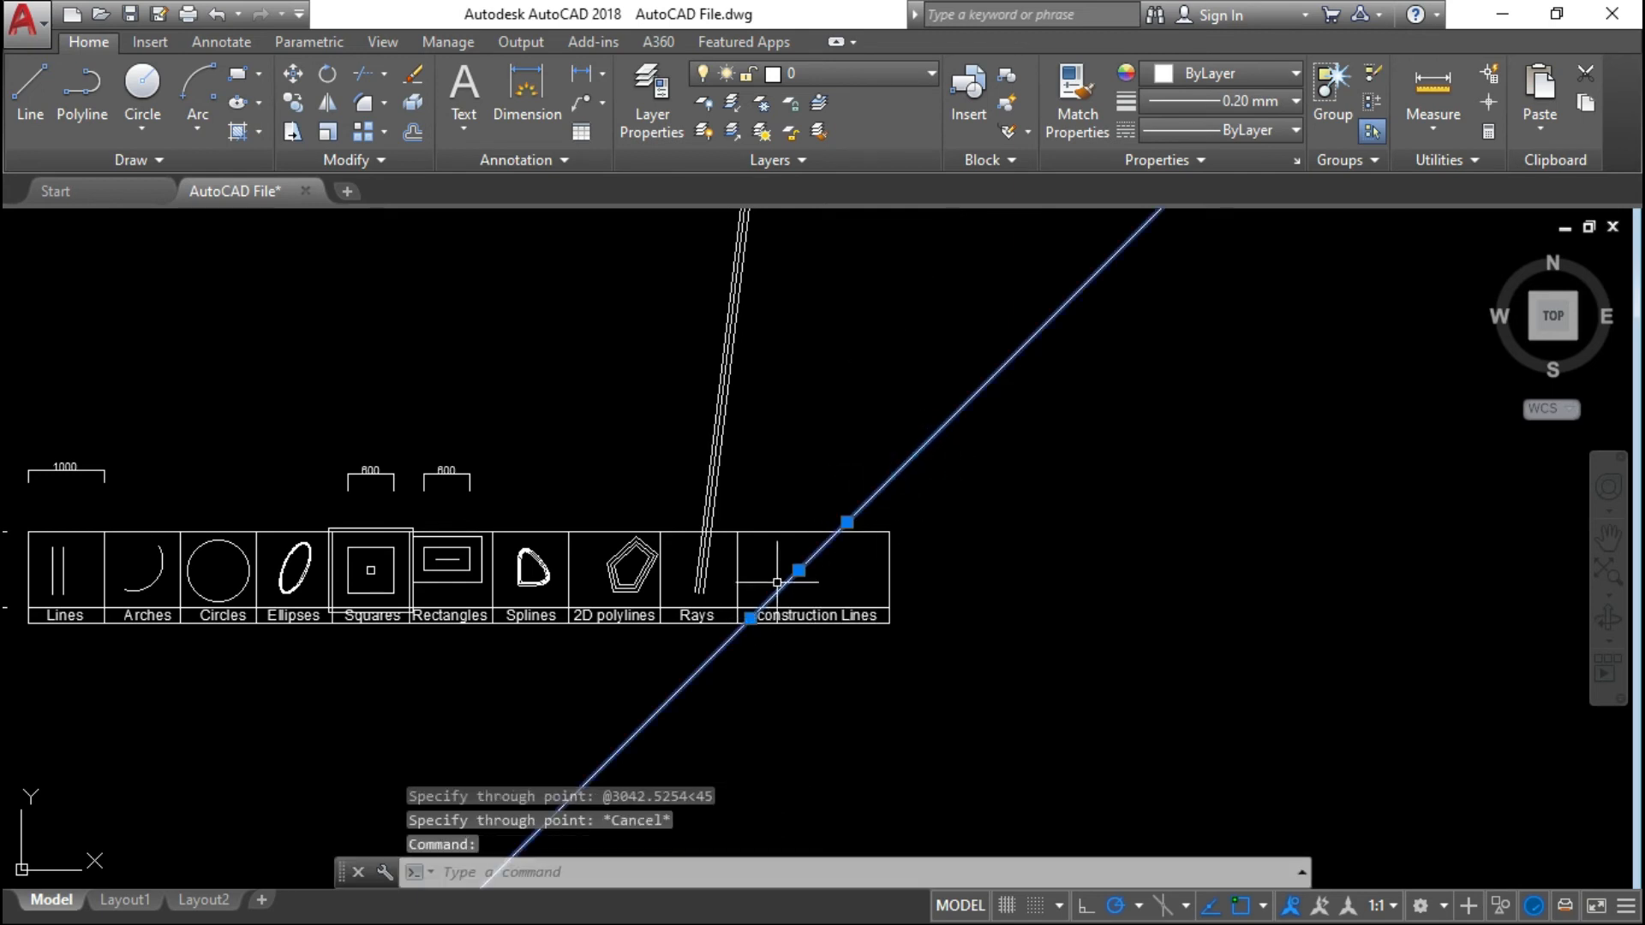
pyautogui.scroll(6, 777, 583)
pyautogui.scroll(-4, 825, 590)
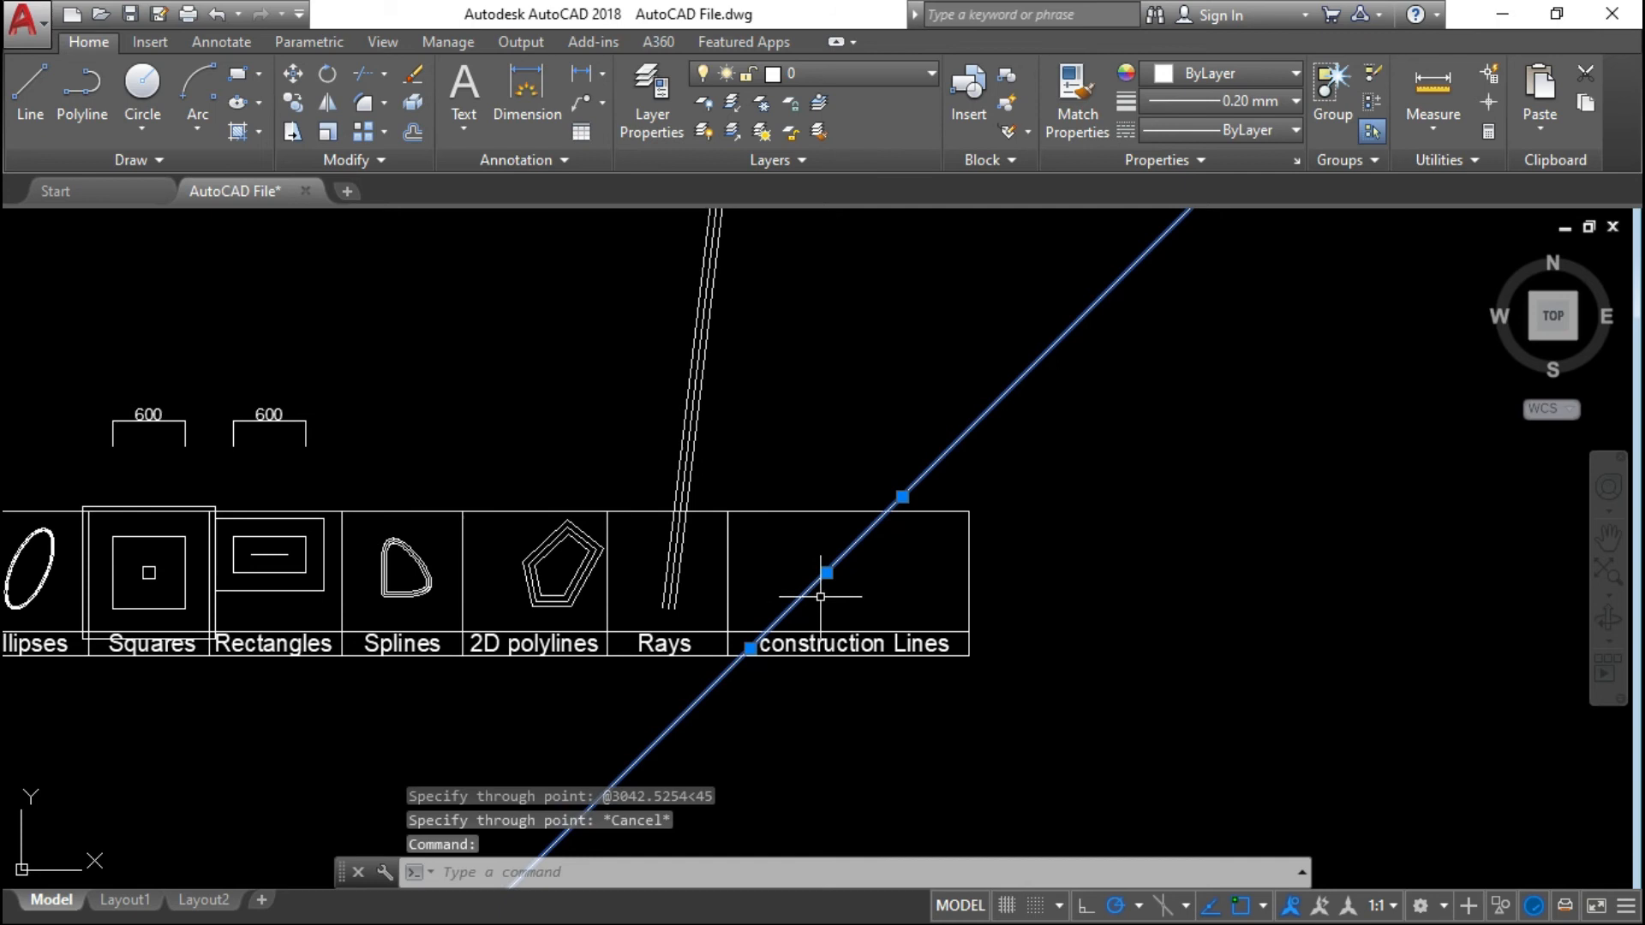
pyautogui.scroll(4, 821, 596)
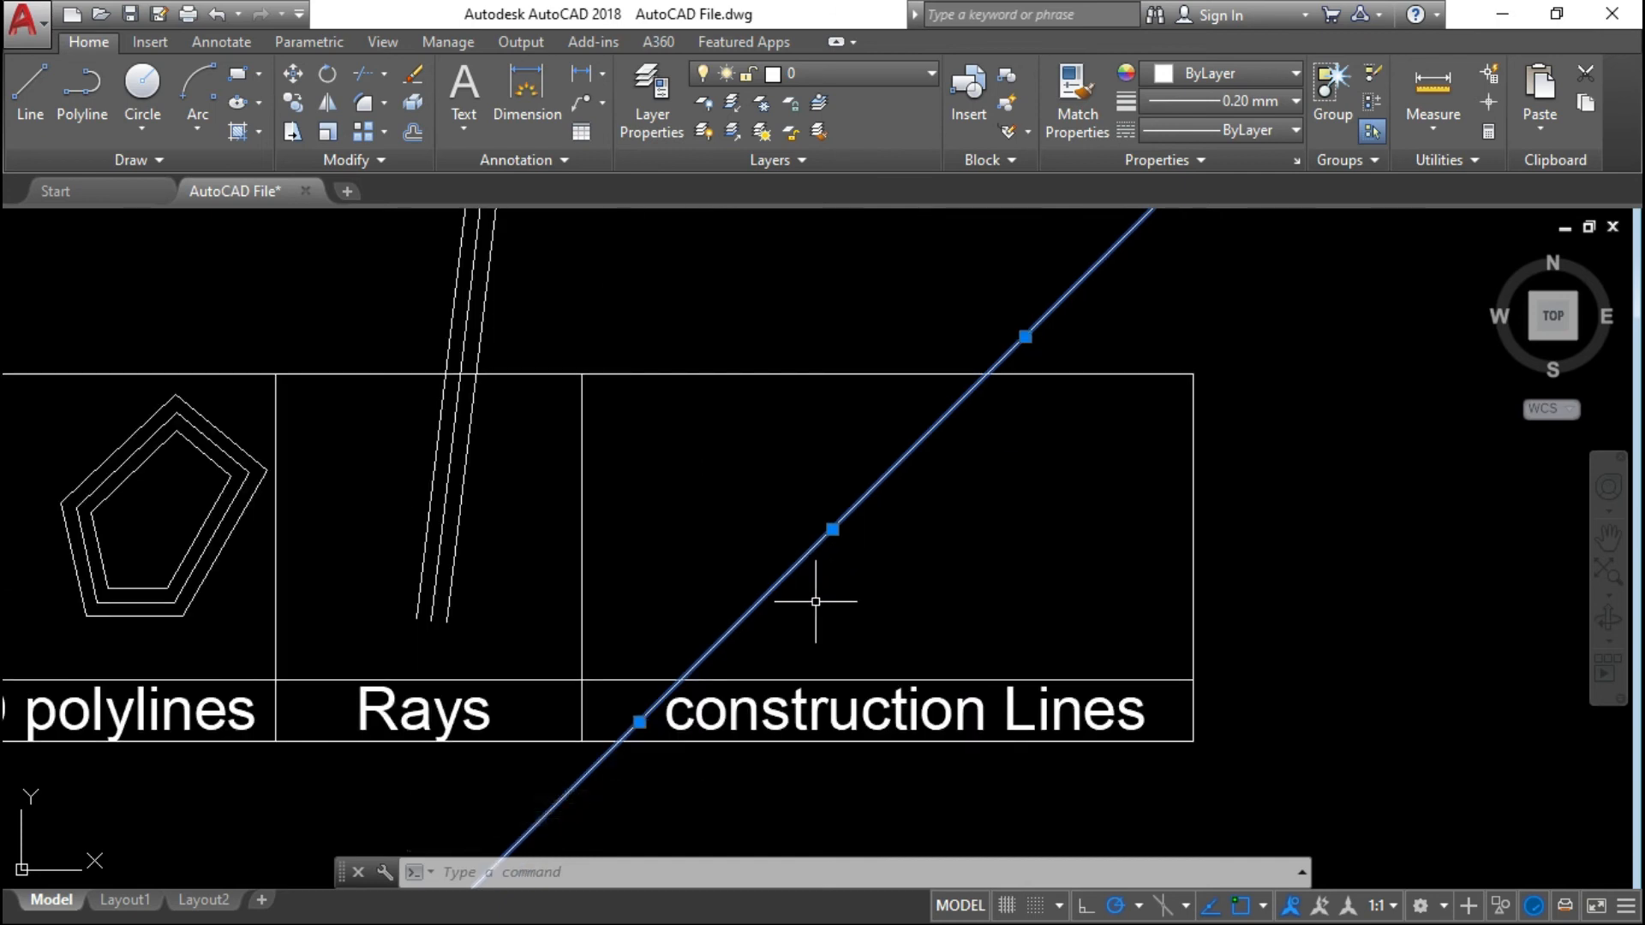
pyautogui.press('Escape')
# - Offset the 45° construction line by 100 toward its upper-left side
pyautogui.write('o')
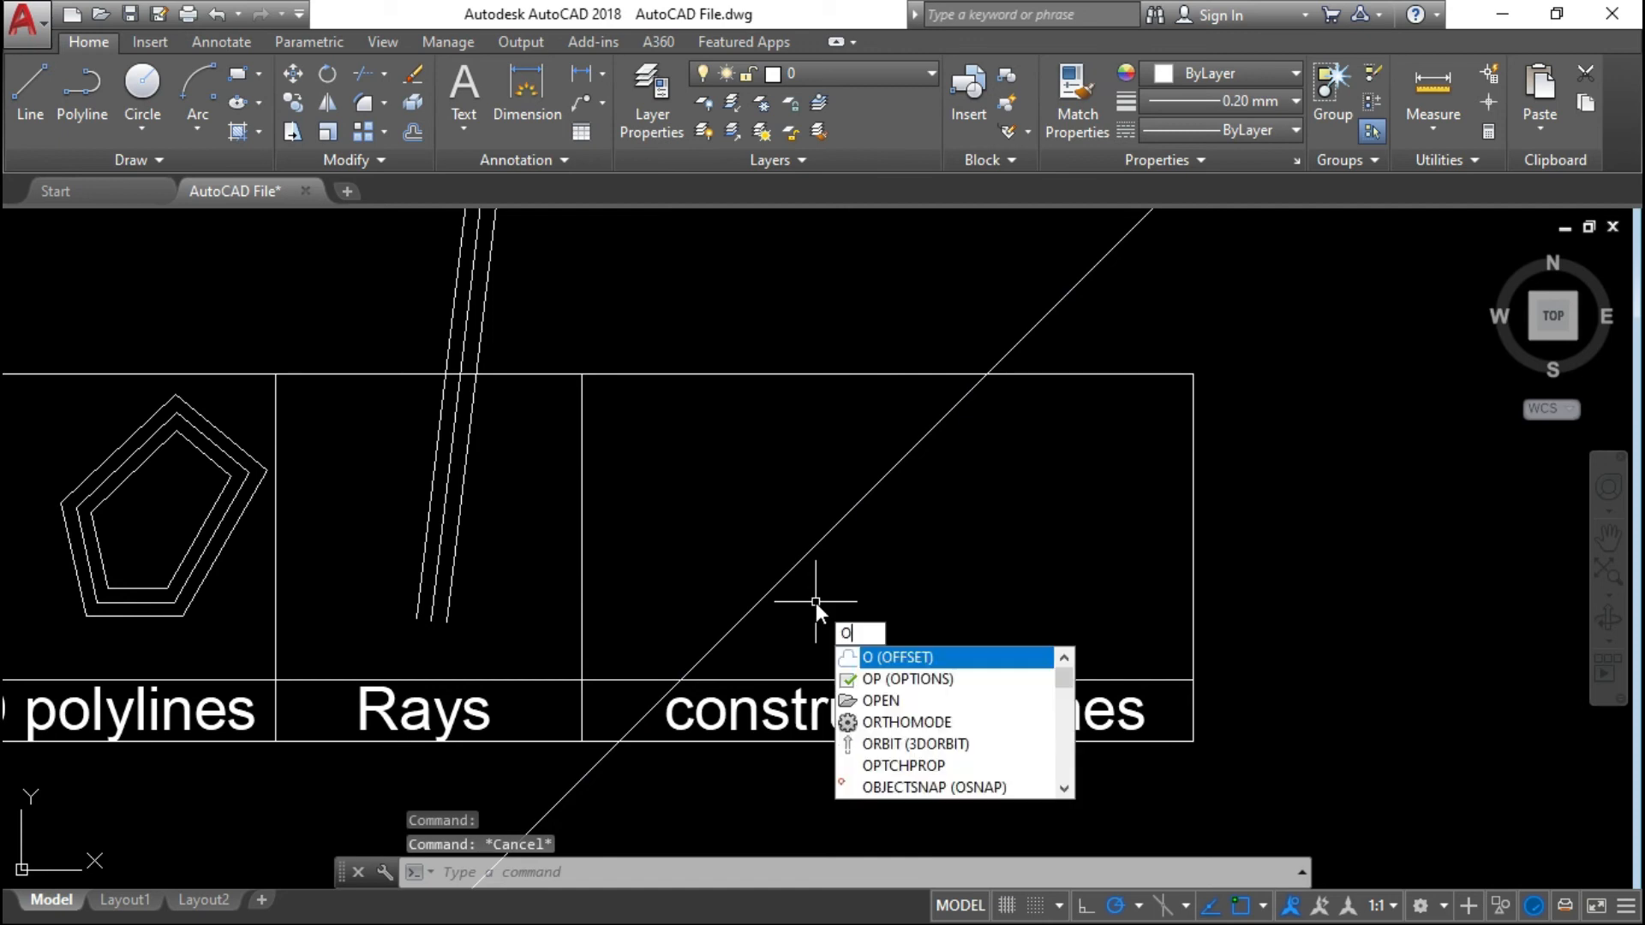
pyautogui.press('Return')
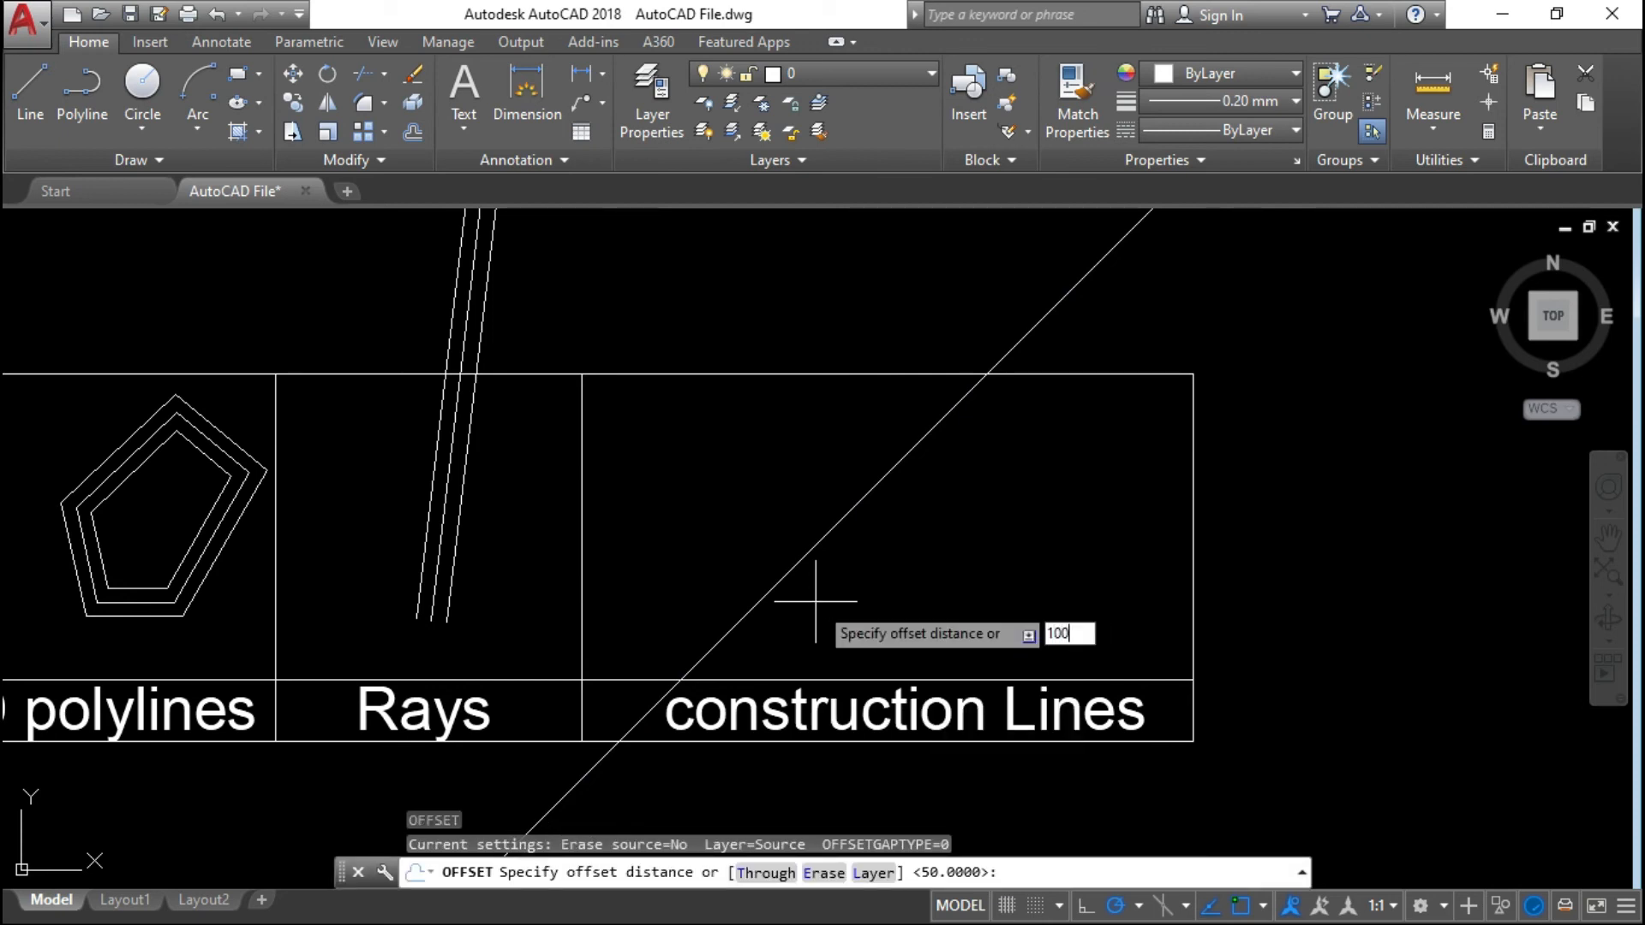
pyautogui.press('Return')
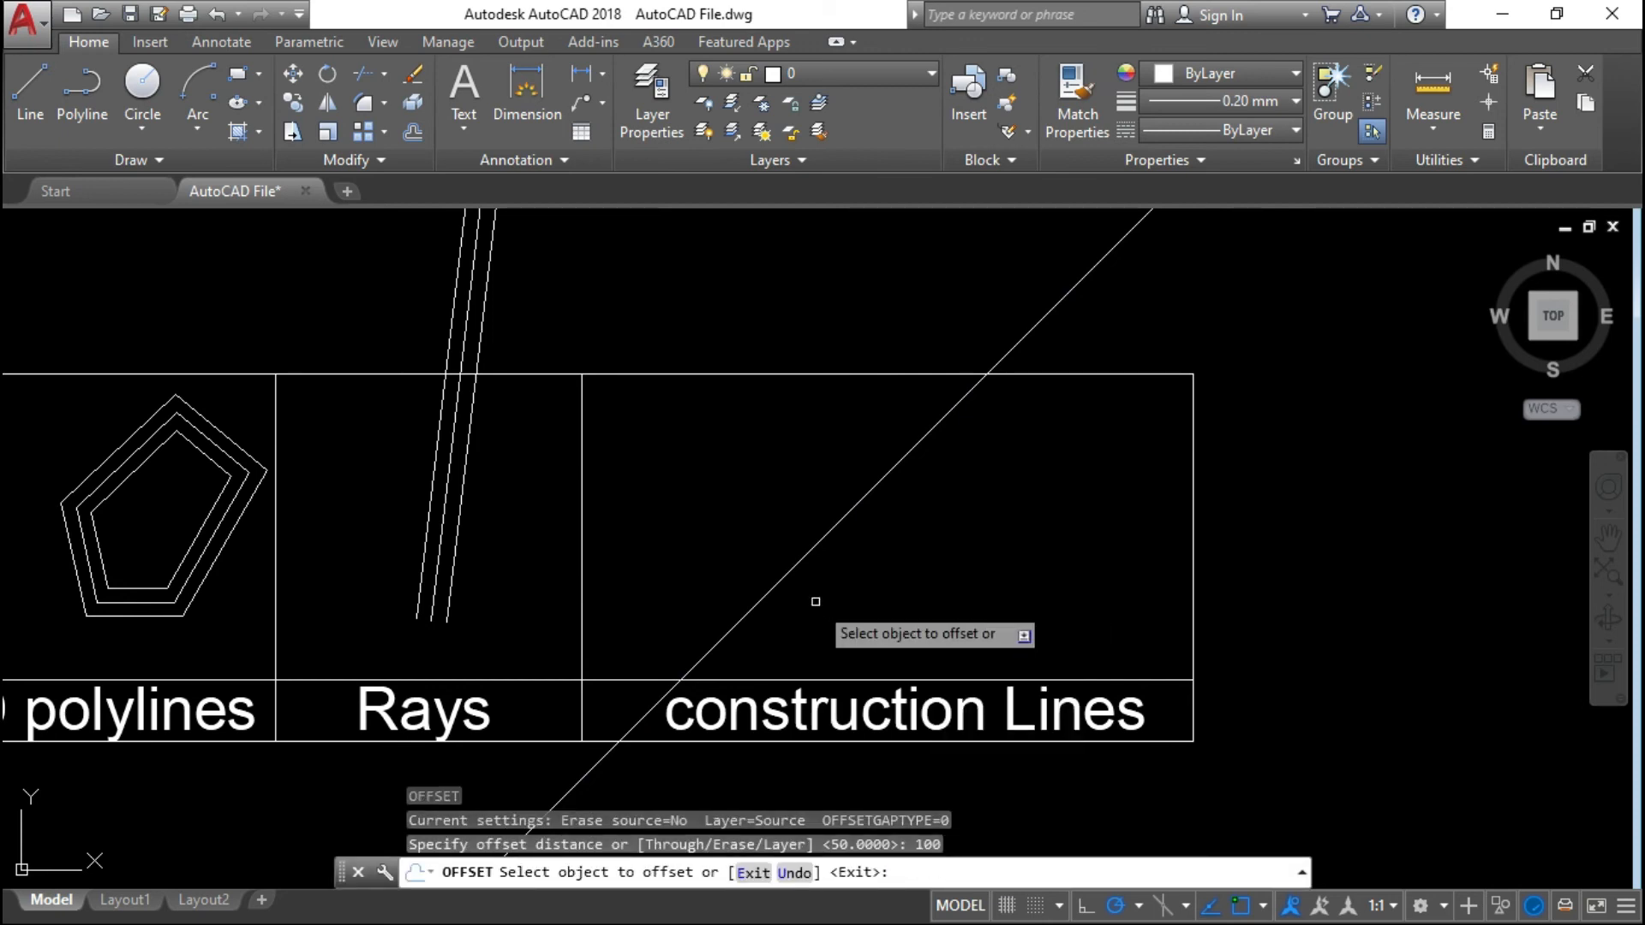
pyautogui.click(830, 533)
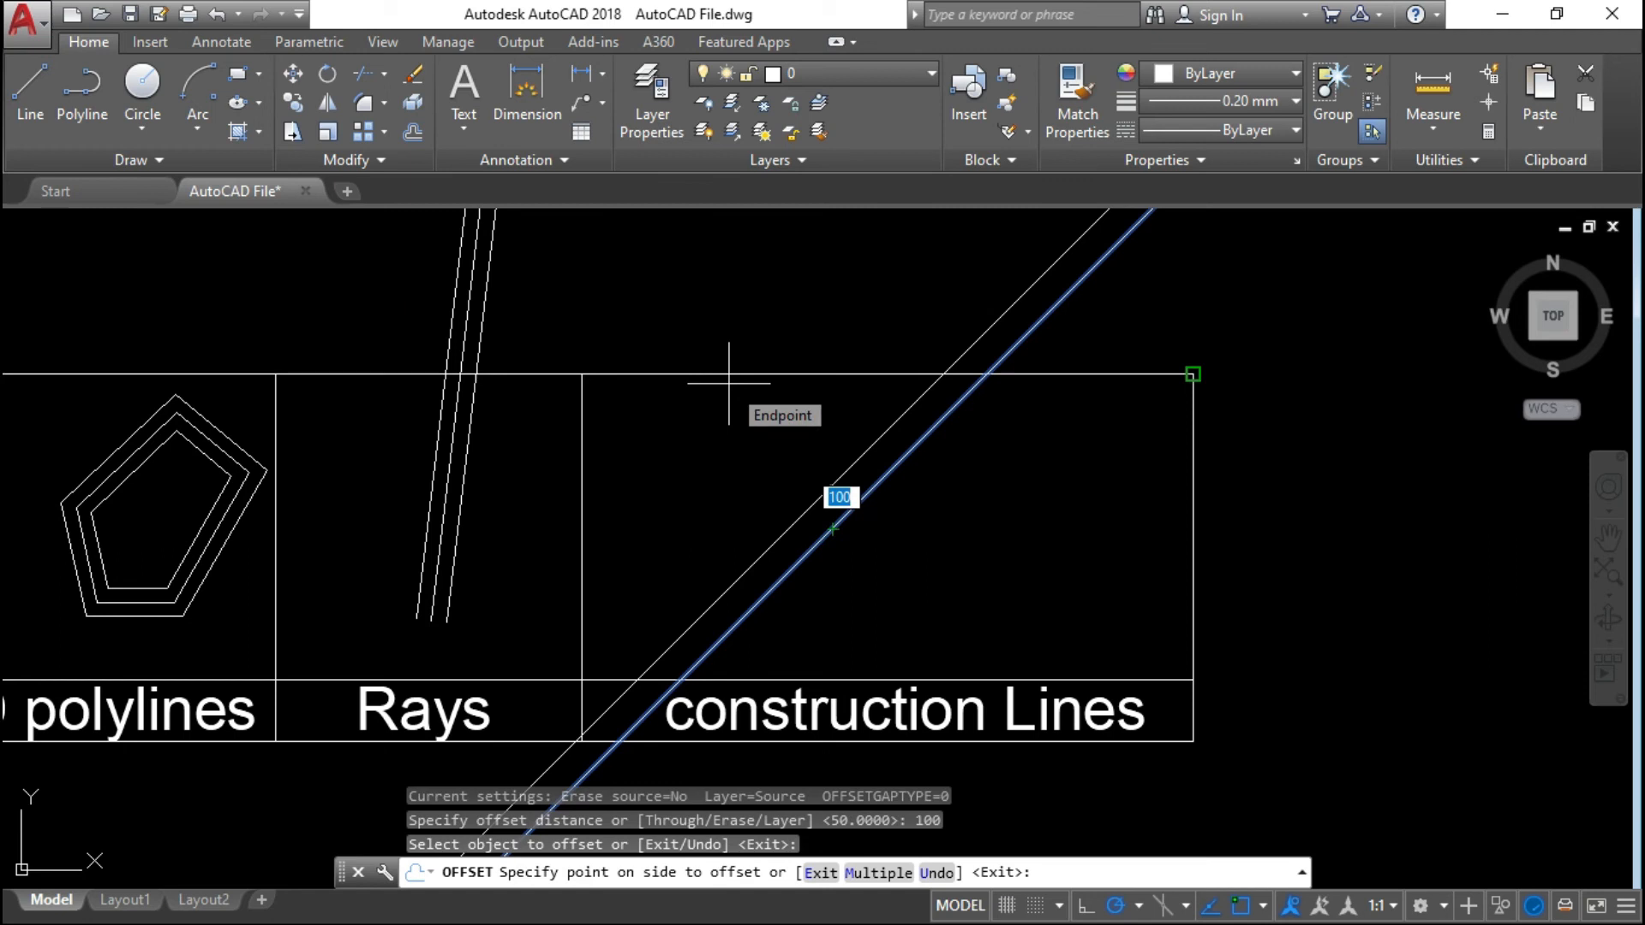
pyautogui.click(728, 383)
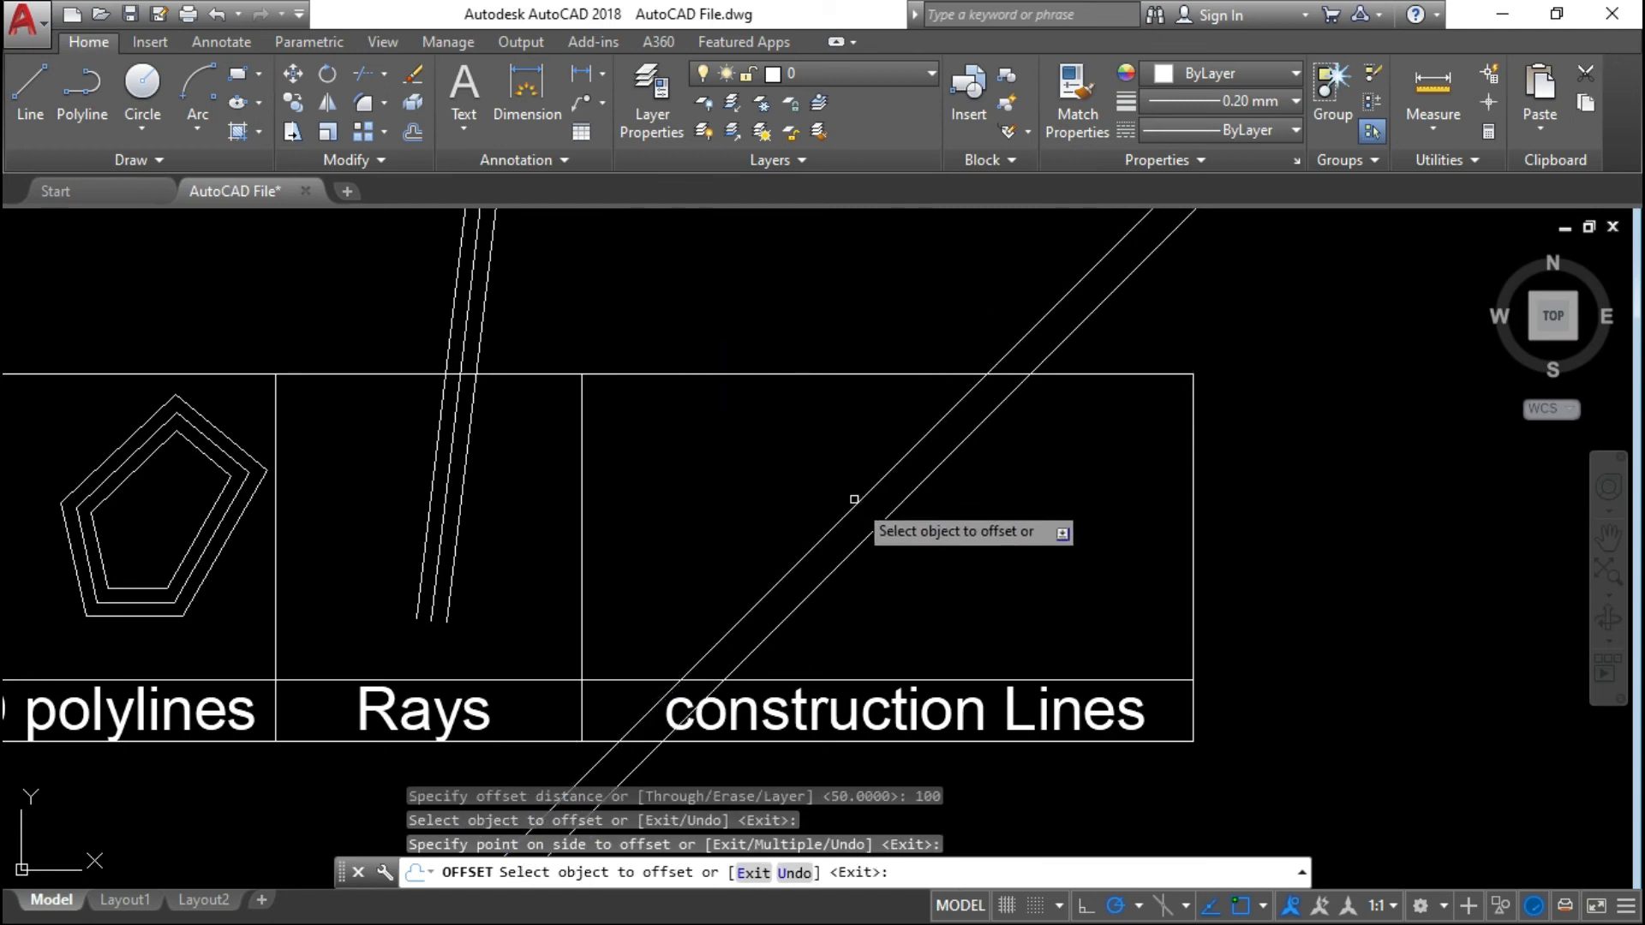
# - Offset the original construction line by the same distance of 100 toward its lower-right side and end the command
pyautogui.click(895, 506)
pyautogui.click(1000, 611)
pyautogui.press('Escape')
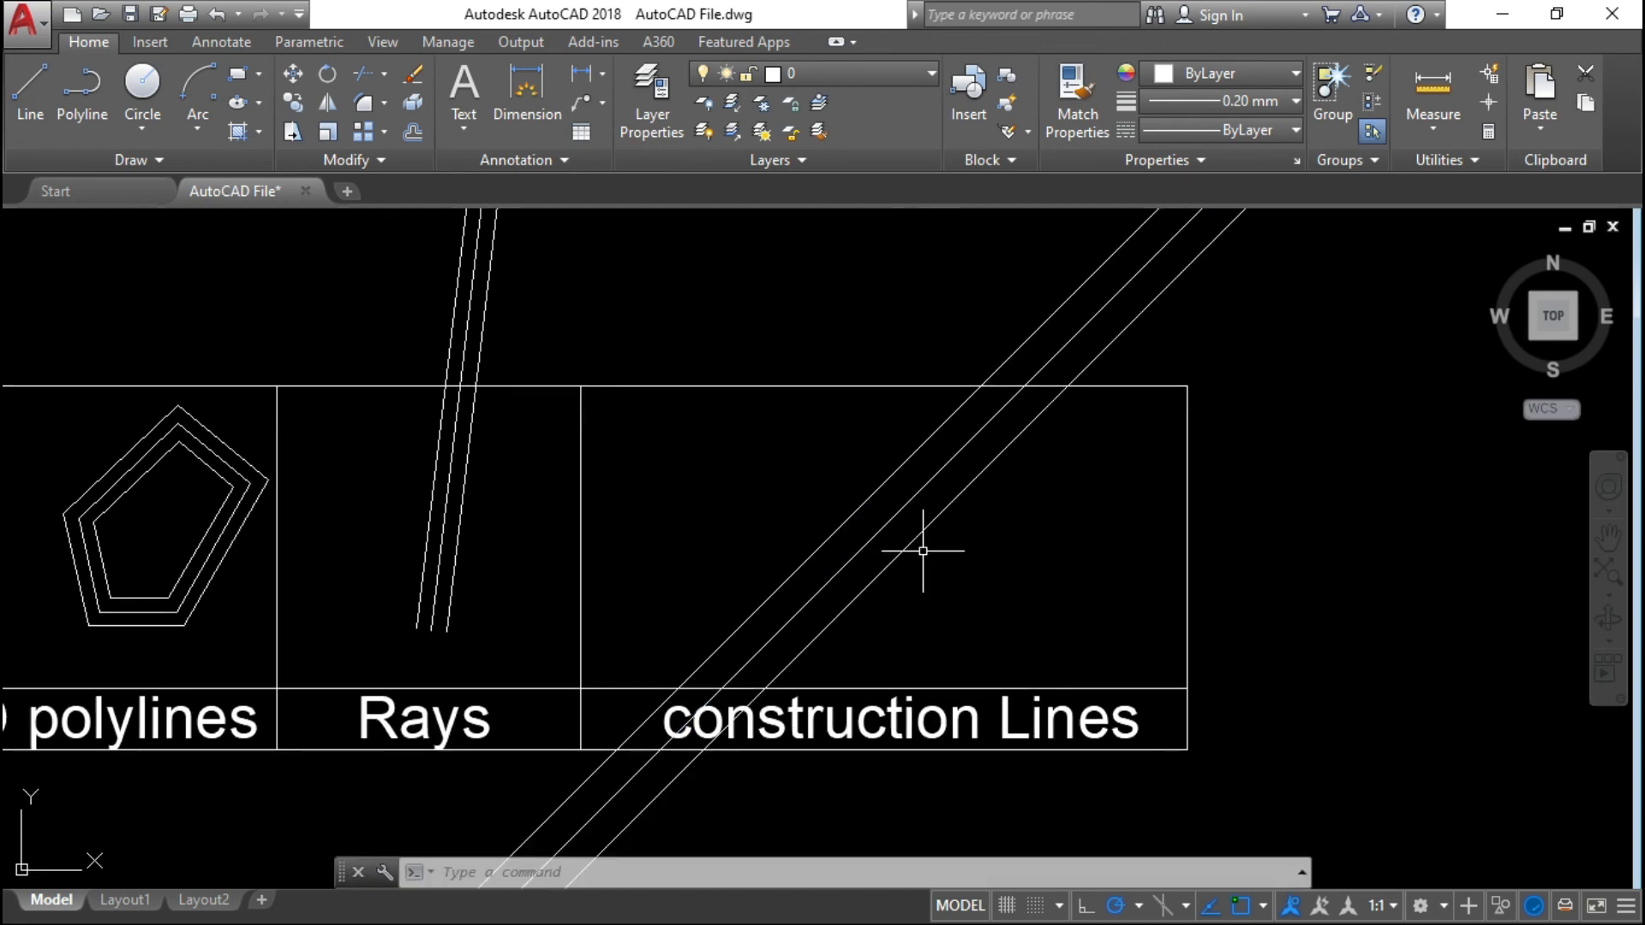
pyautogui.write('o')
pyautogui.press('Return')
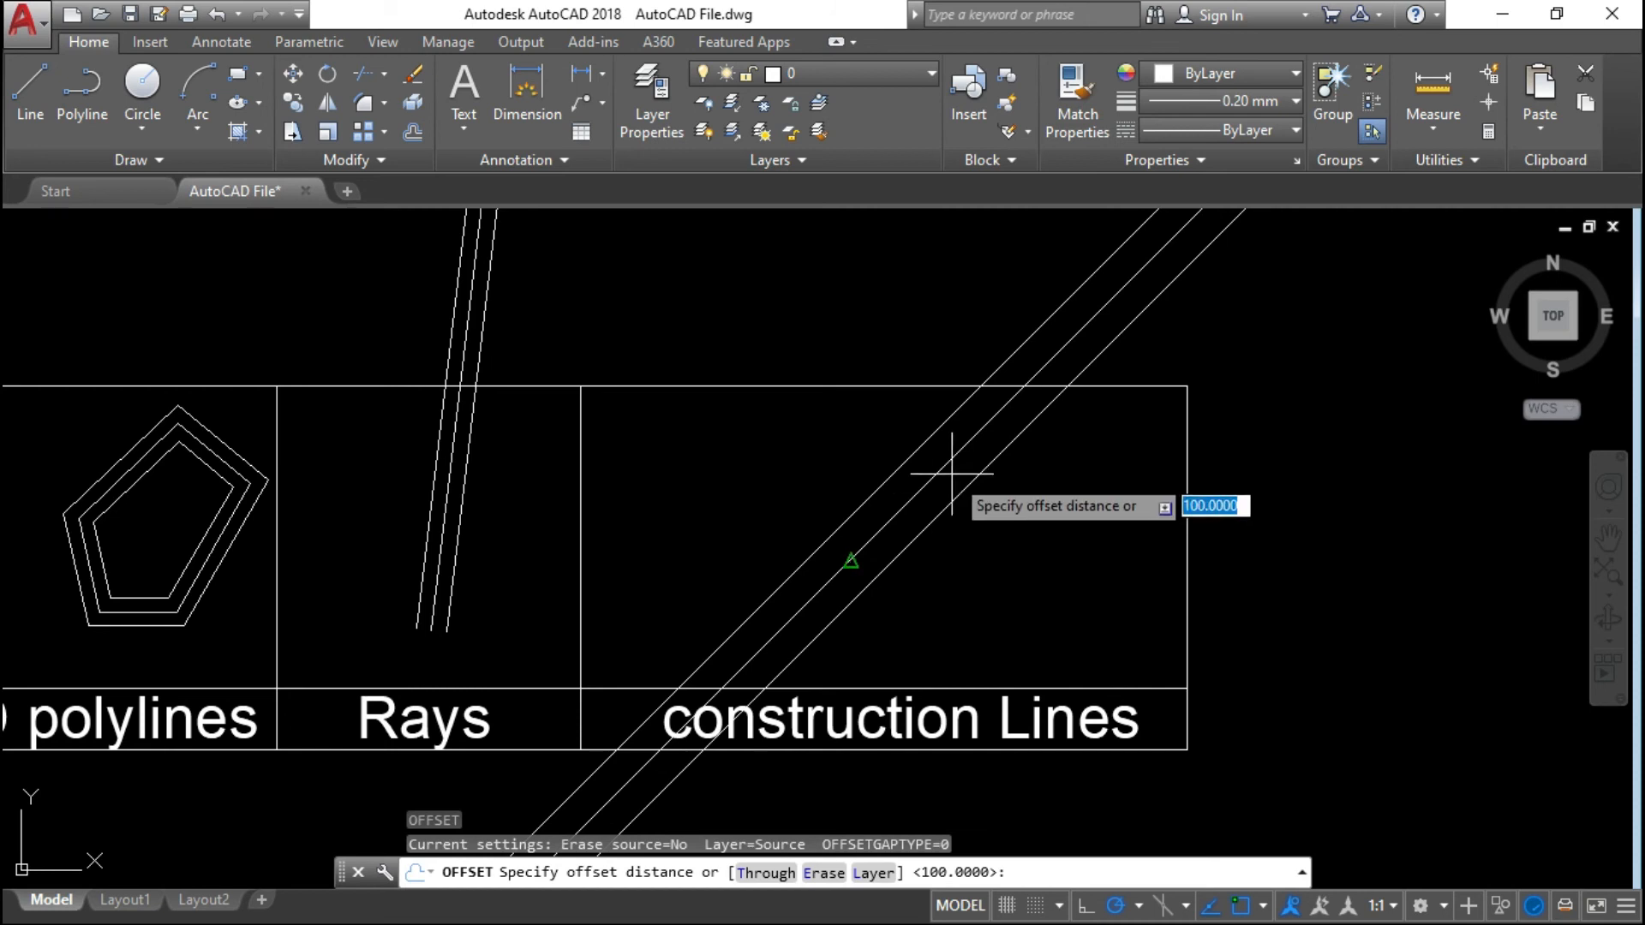
pyautogui.press('Return')
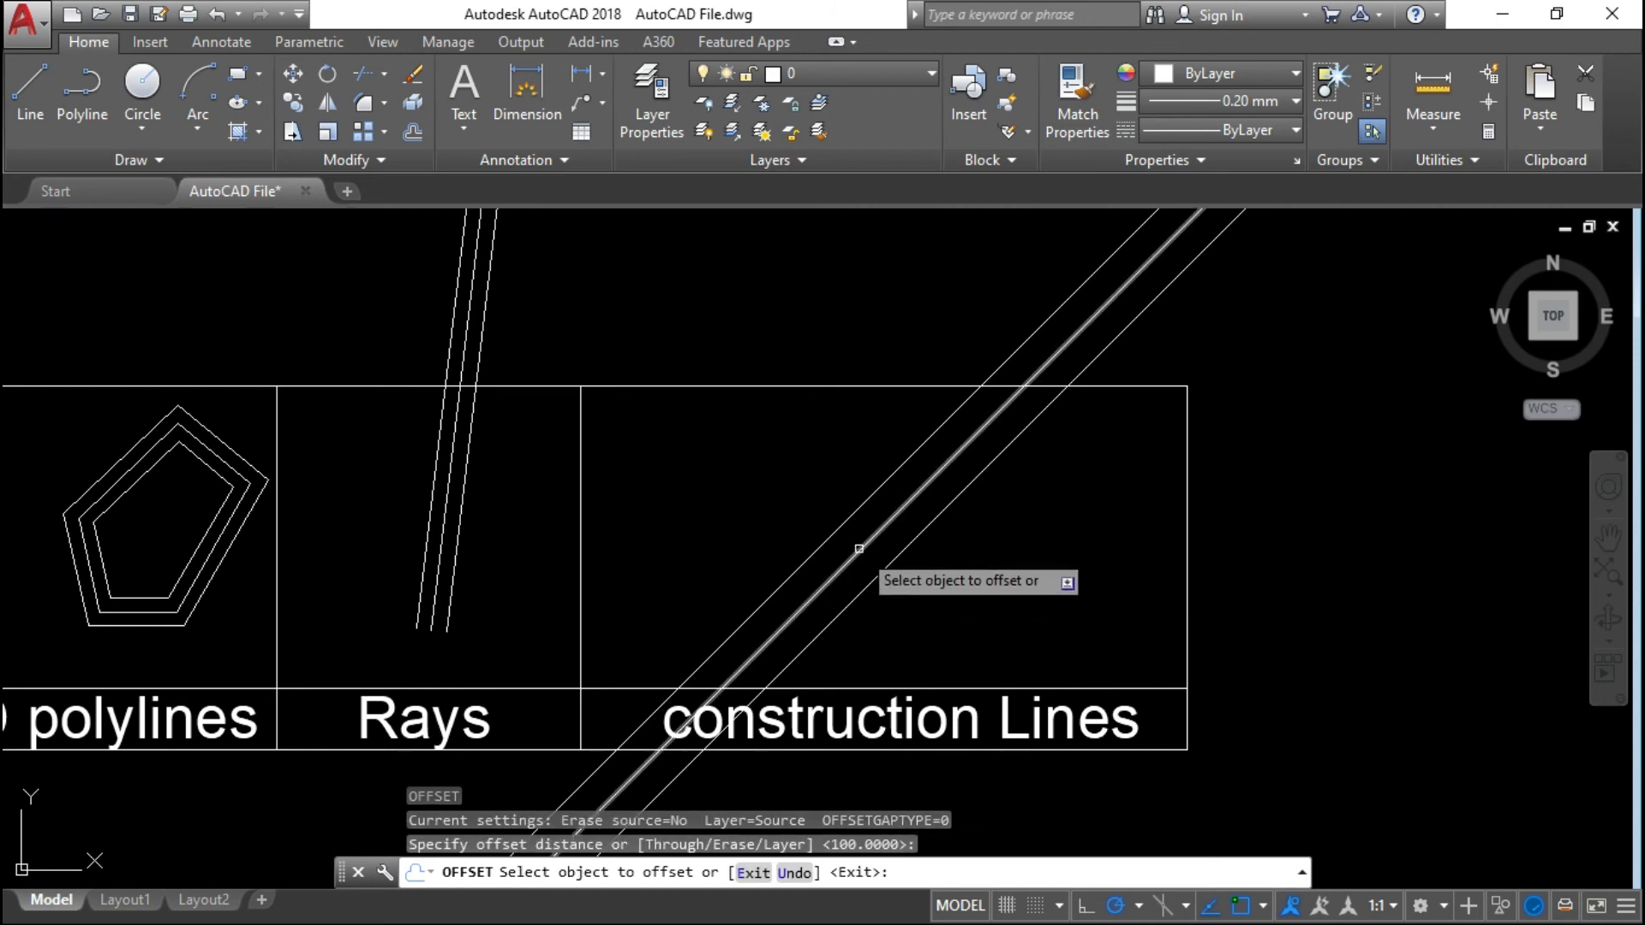
pyautogui.press('Escape')
# - Repeatedly offset the outermost upper-left construction line by 100 farther outward, adding six parallel lines, and end the command
pyautogui.press('Return')
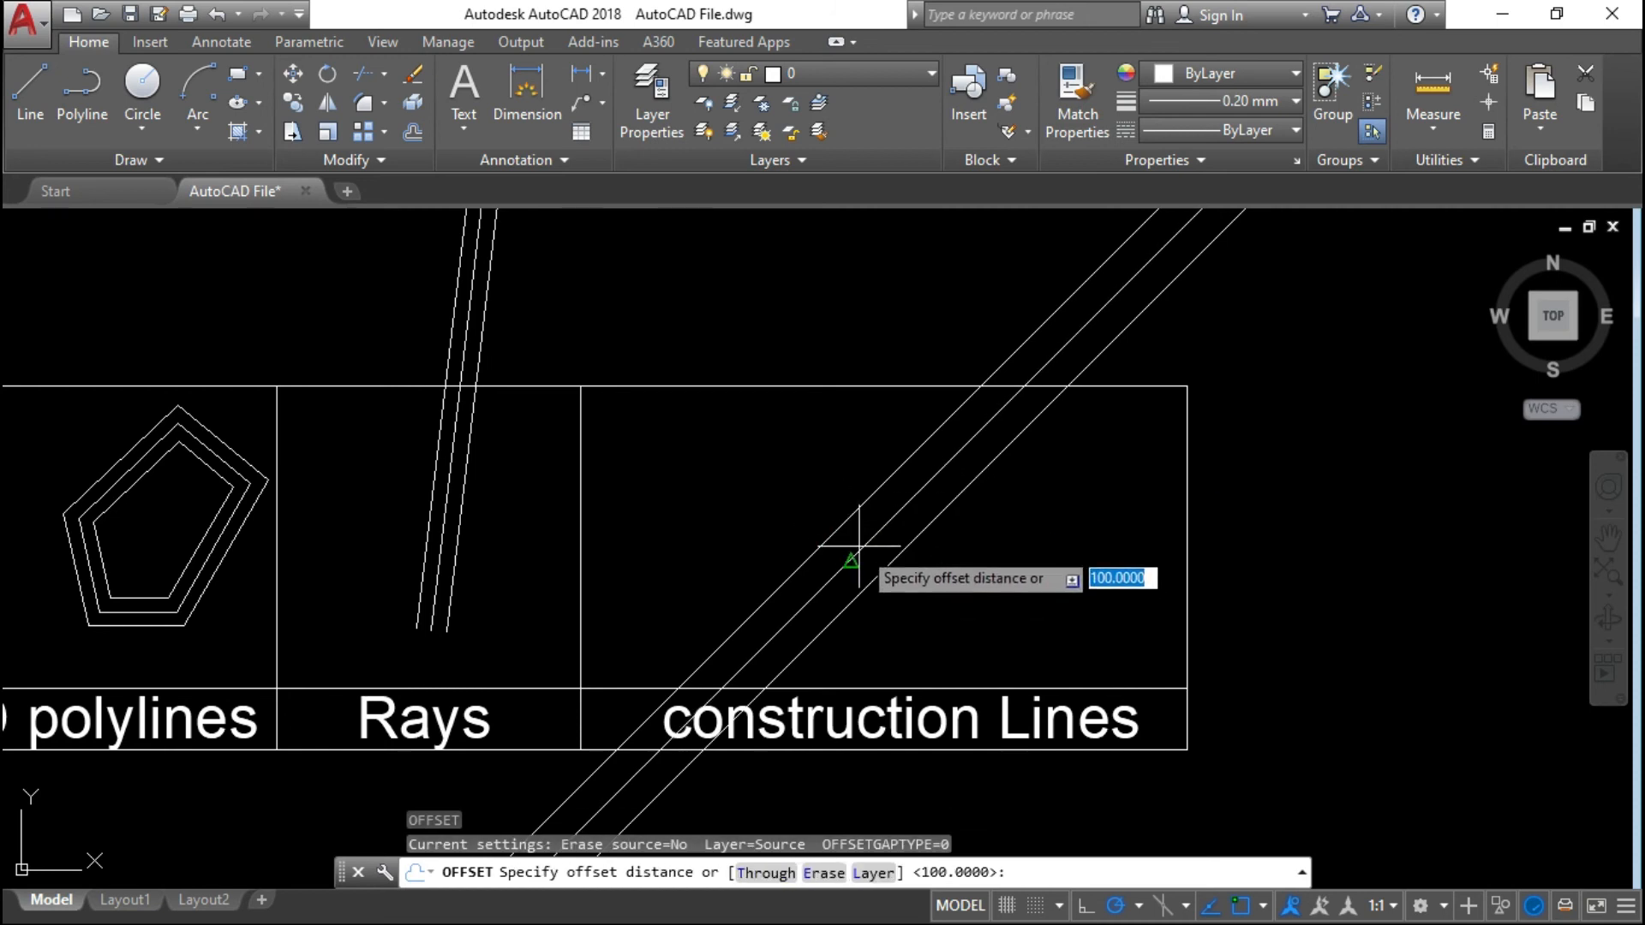
pyautogui.press('Return')
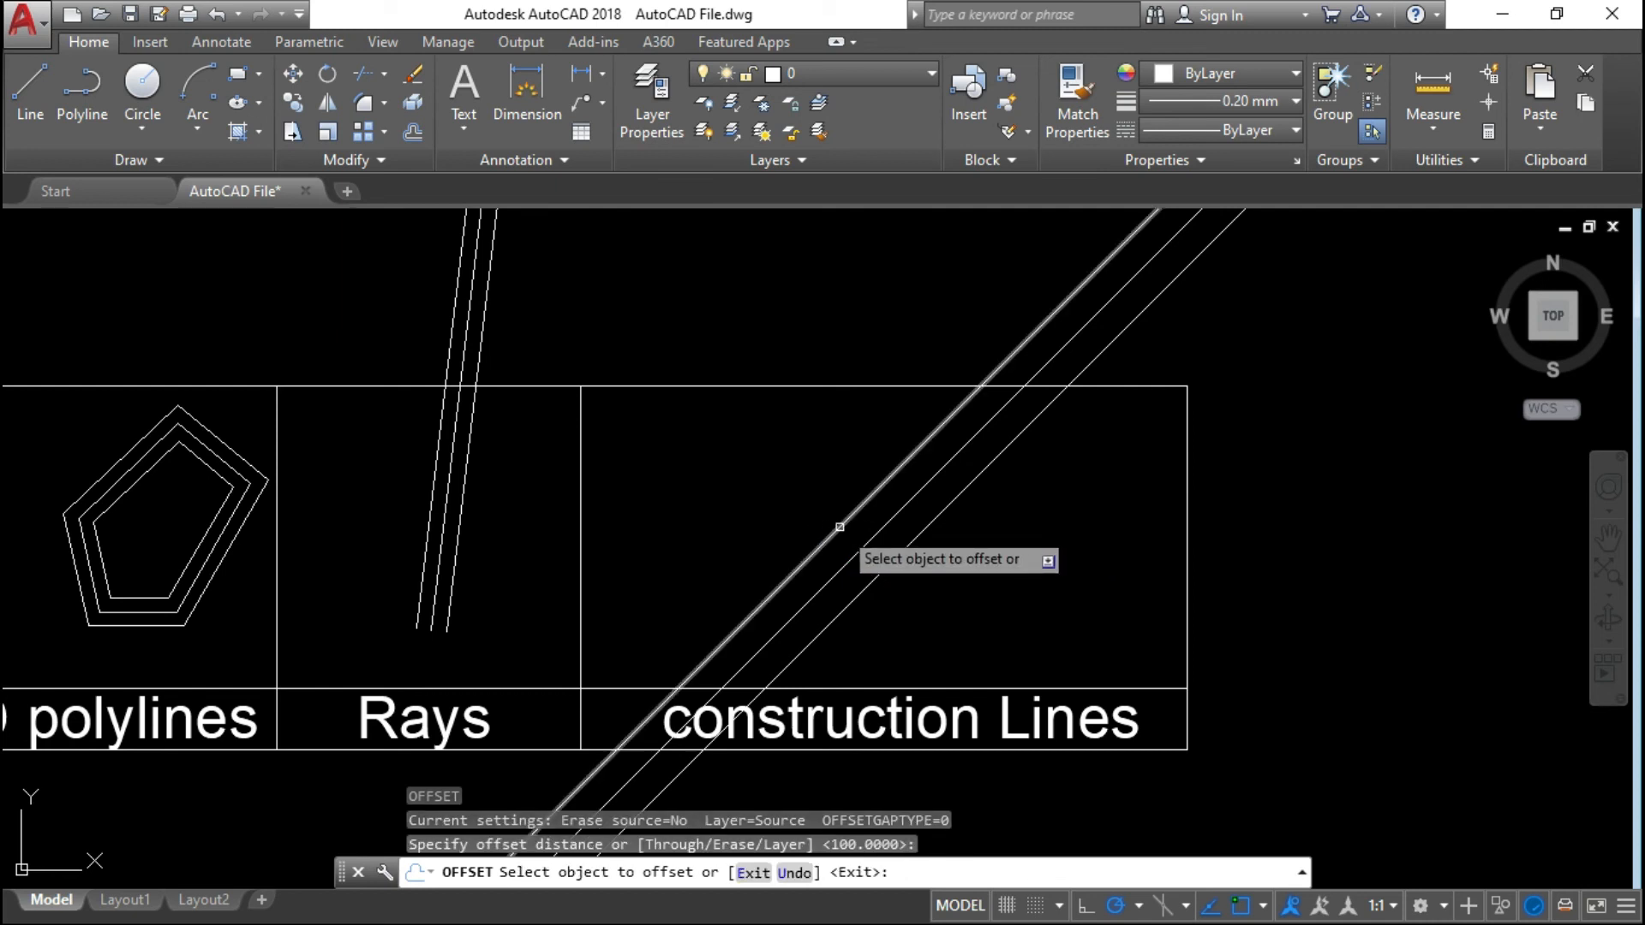
pyautogui.click(839, 527)
pyautogui.click(801, 493)
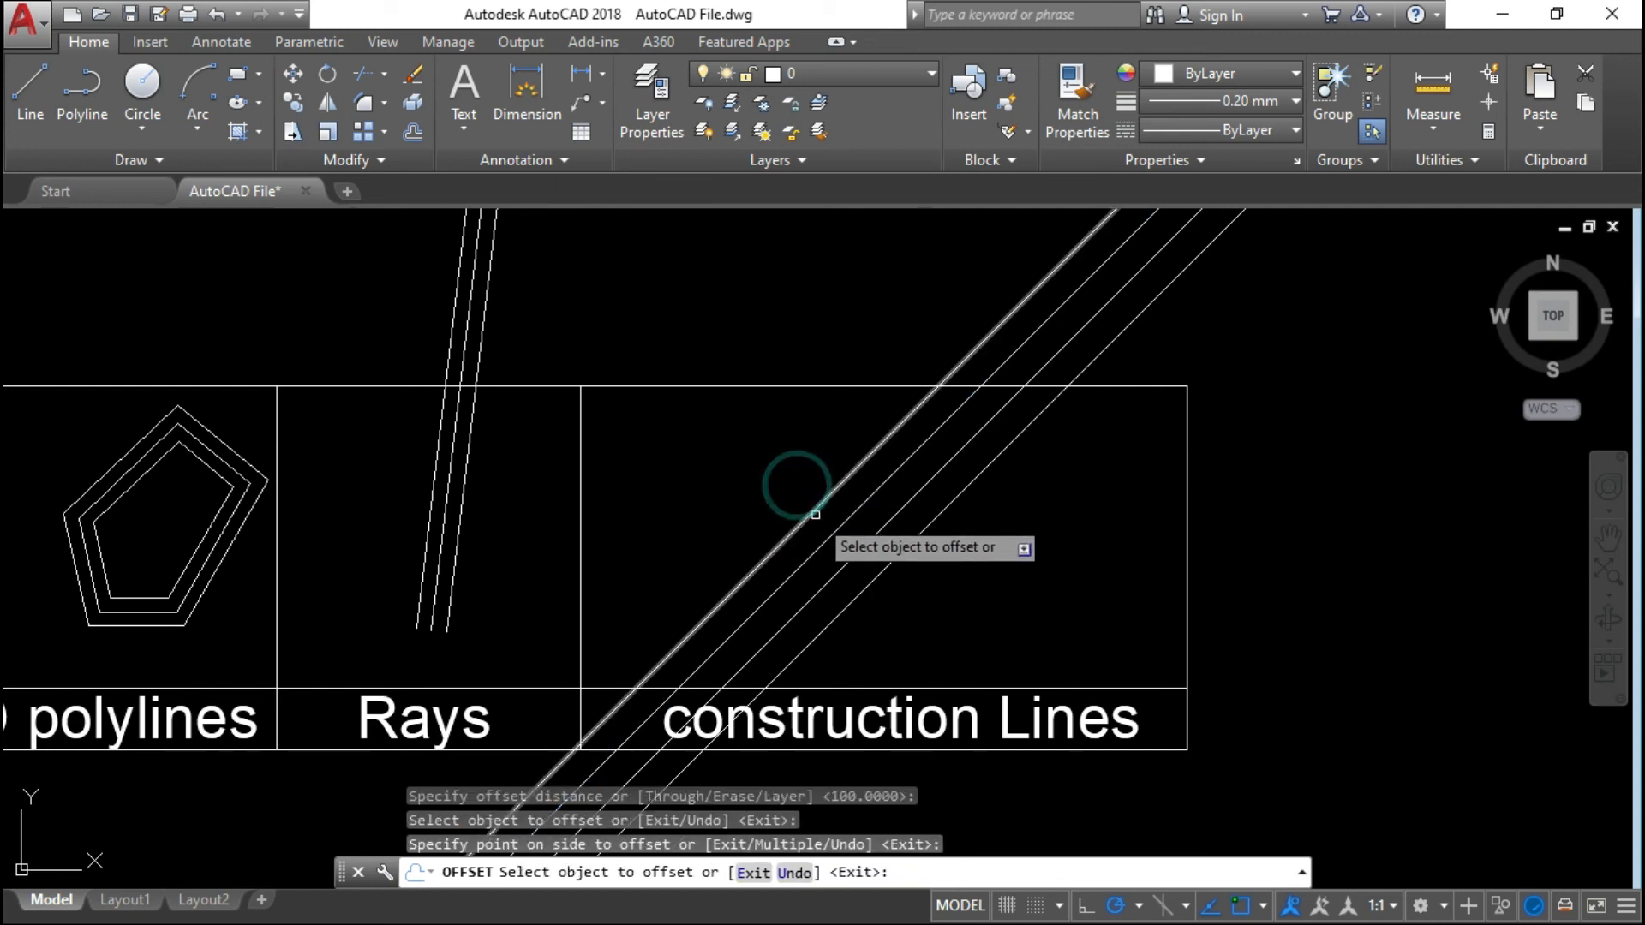
pyautogui.click(816, 509)
pyautogui.click(768, 459)
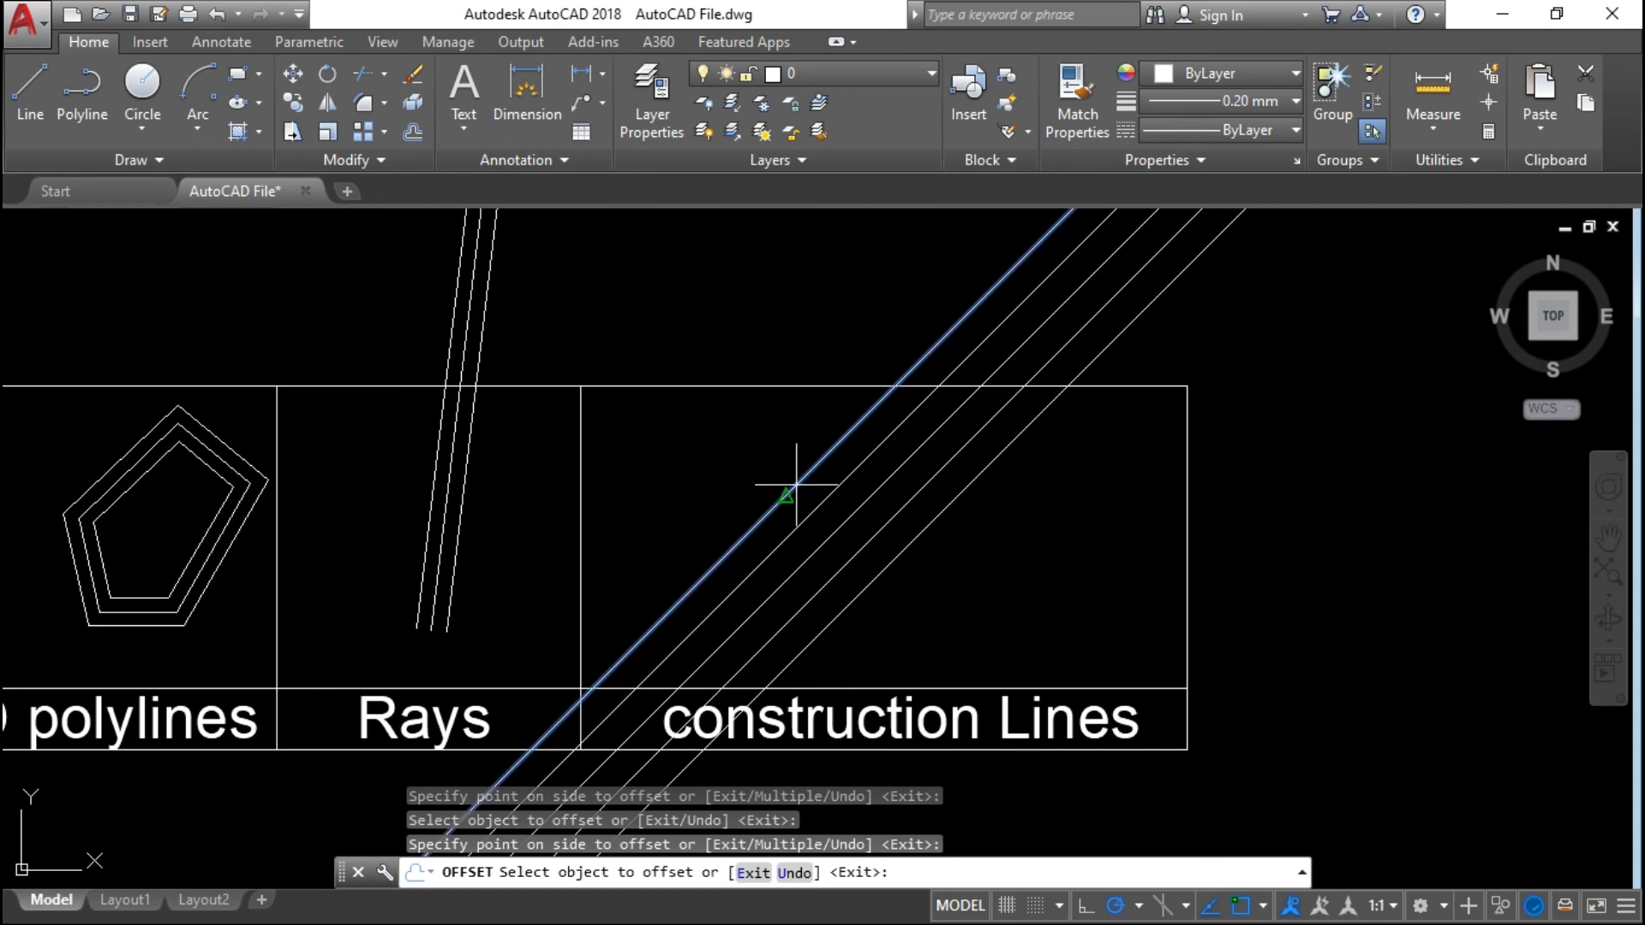
pyautogui.click(755, 452)
pyautogui.click(723, 422)
pyautogui.click(743, 448)
pyautogui.click(715, 420)
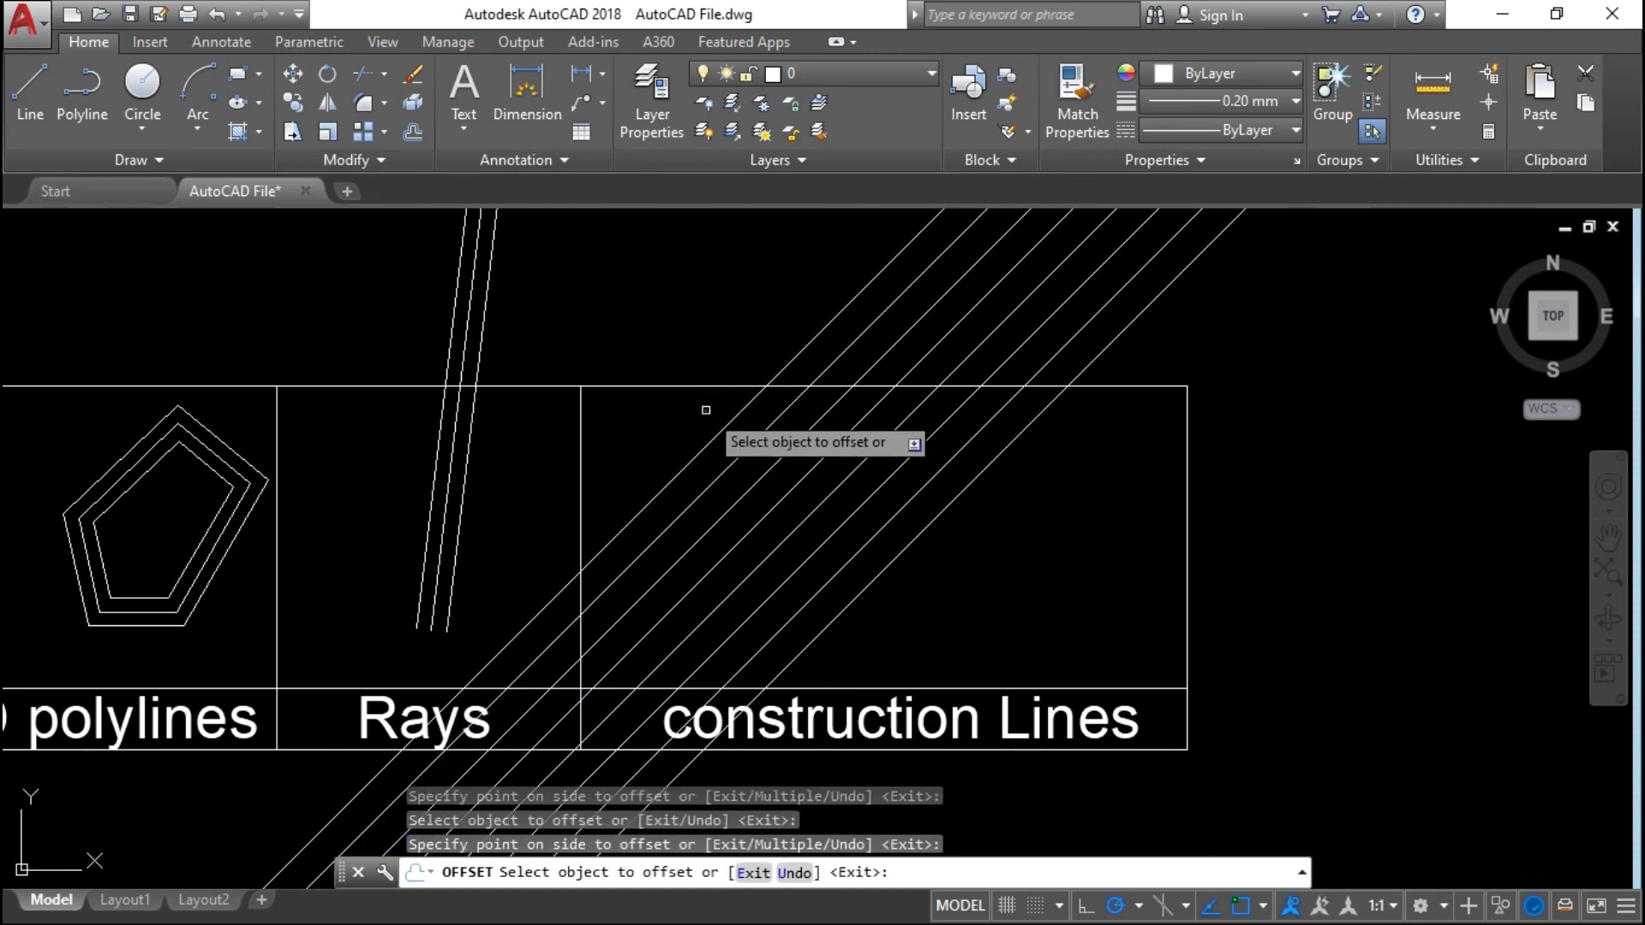
pyautogui.click(720, 428)
pyautogui.click(702, 404)
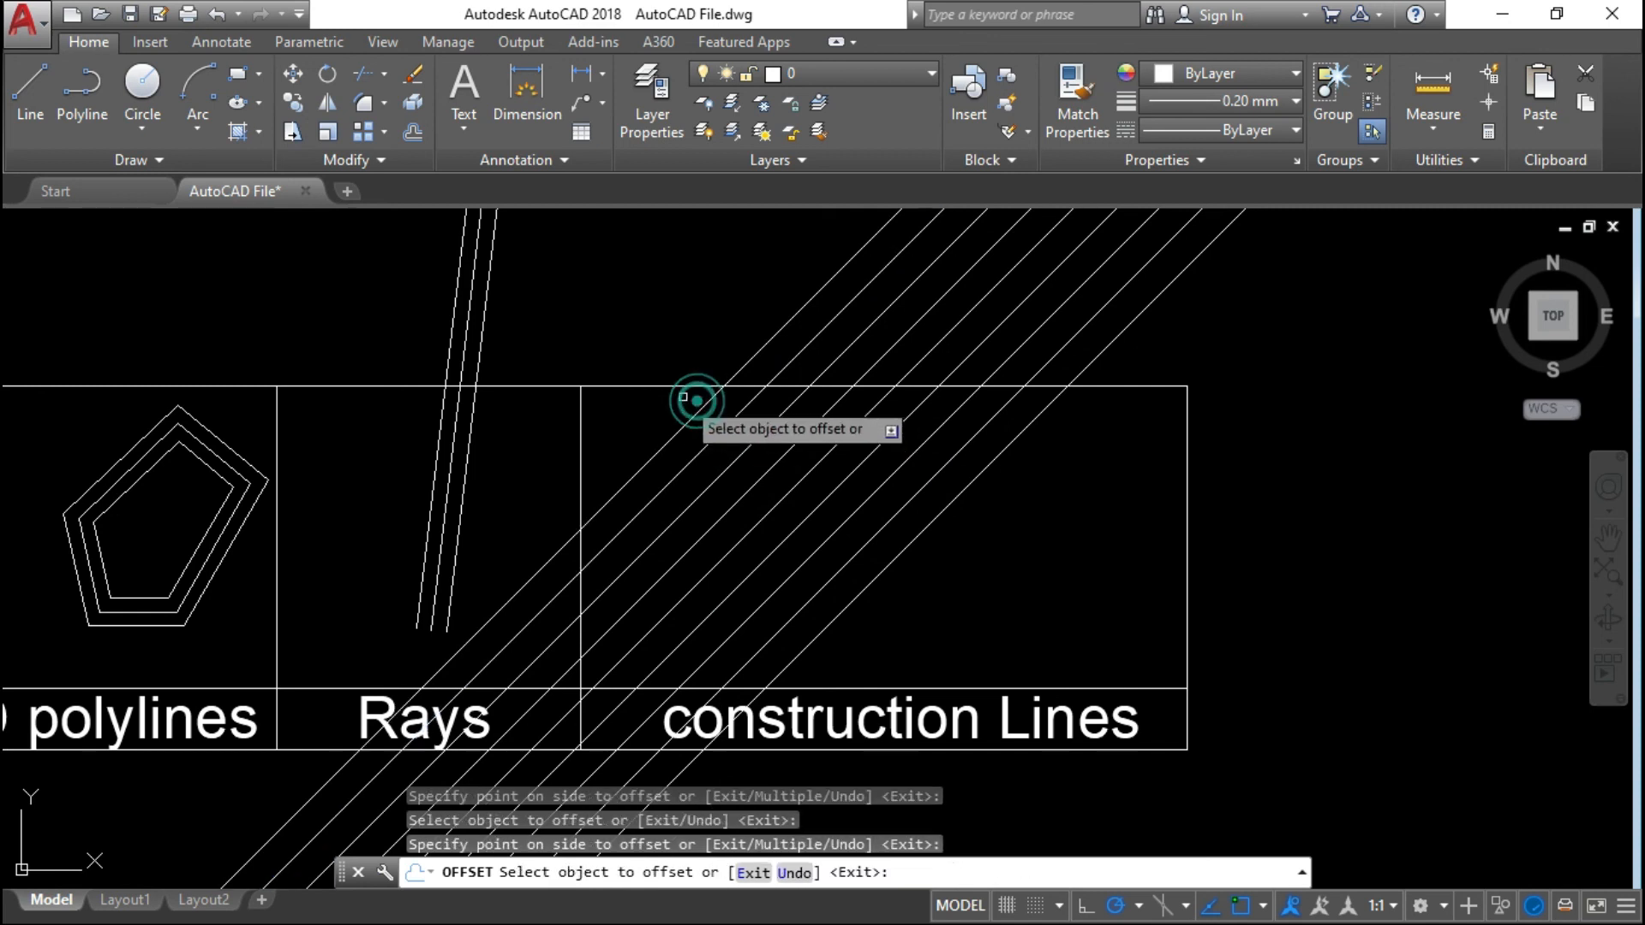
pyautogui.scroll(-5, 709, 514)
pyautogui.scroll(5, 686, 514)
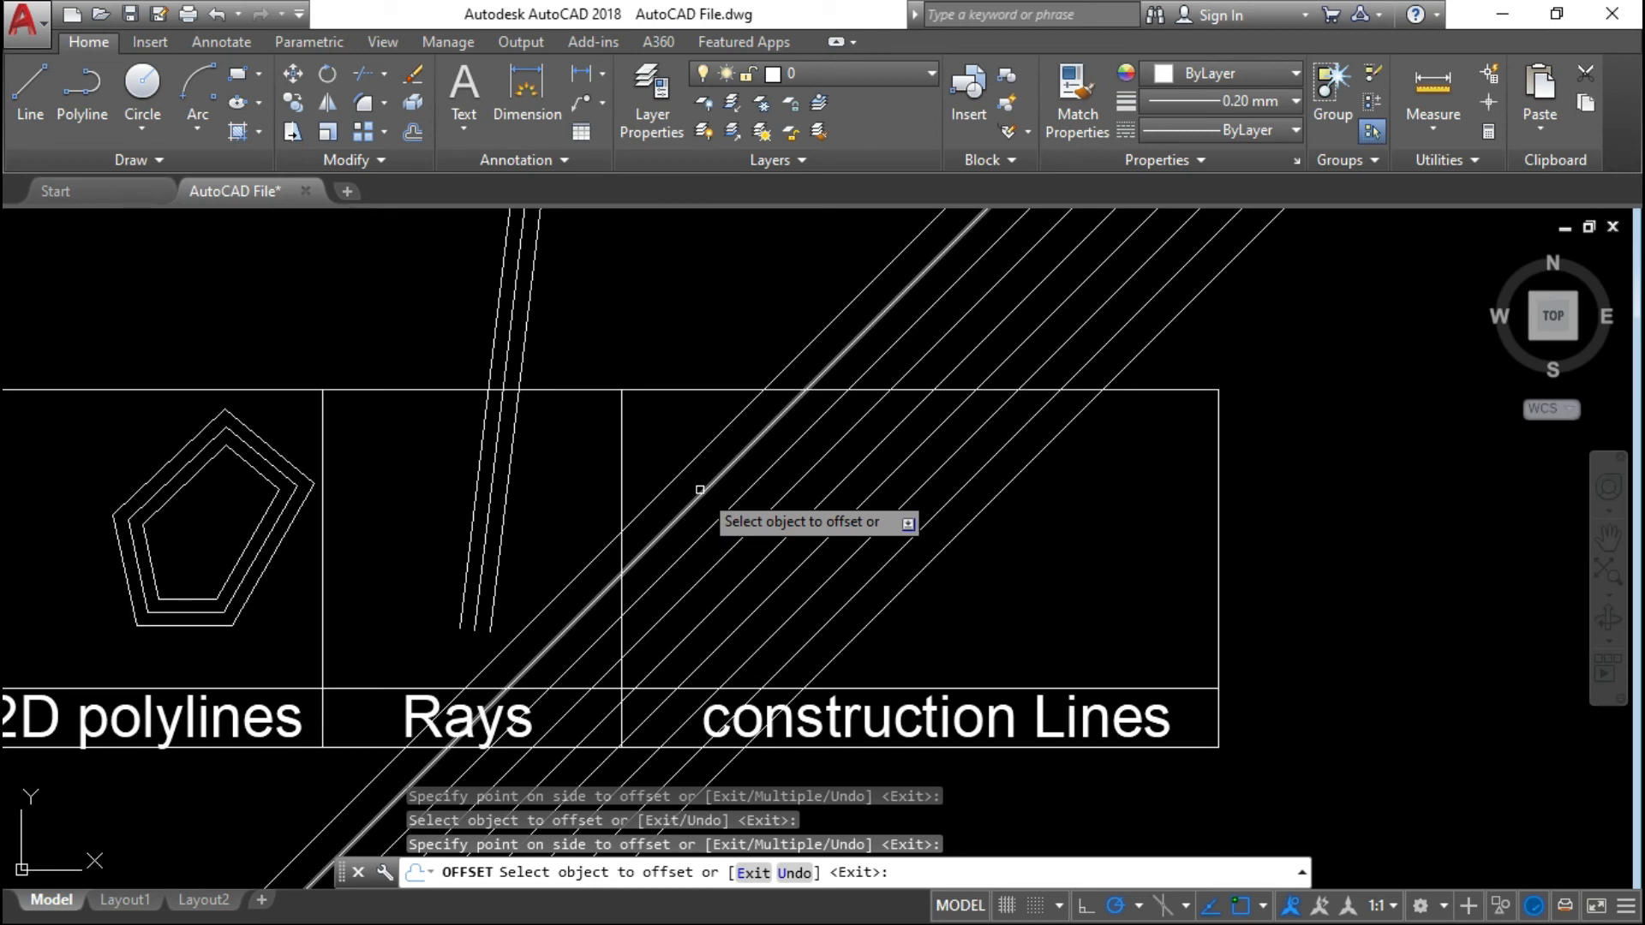
pyautogui.press('Escape')
# - Select all the parallel construction lines together with a crossing selection
pyautogui.click(988, 609)
pyautogui.press('Escape')
pyautogui.press('Escape')
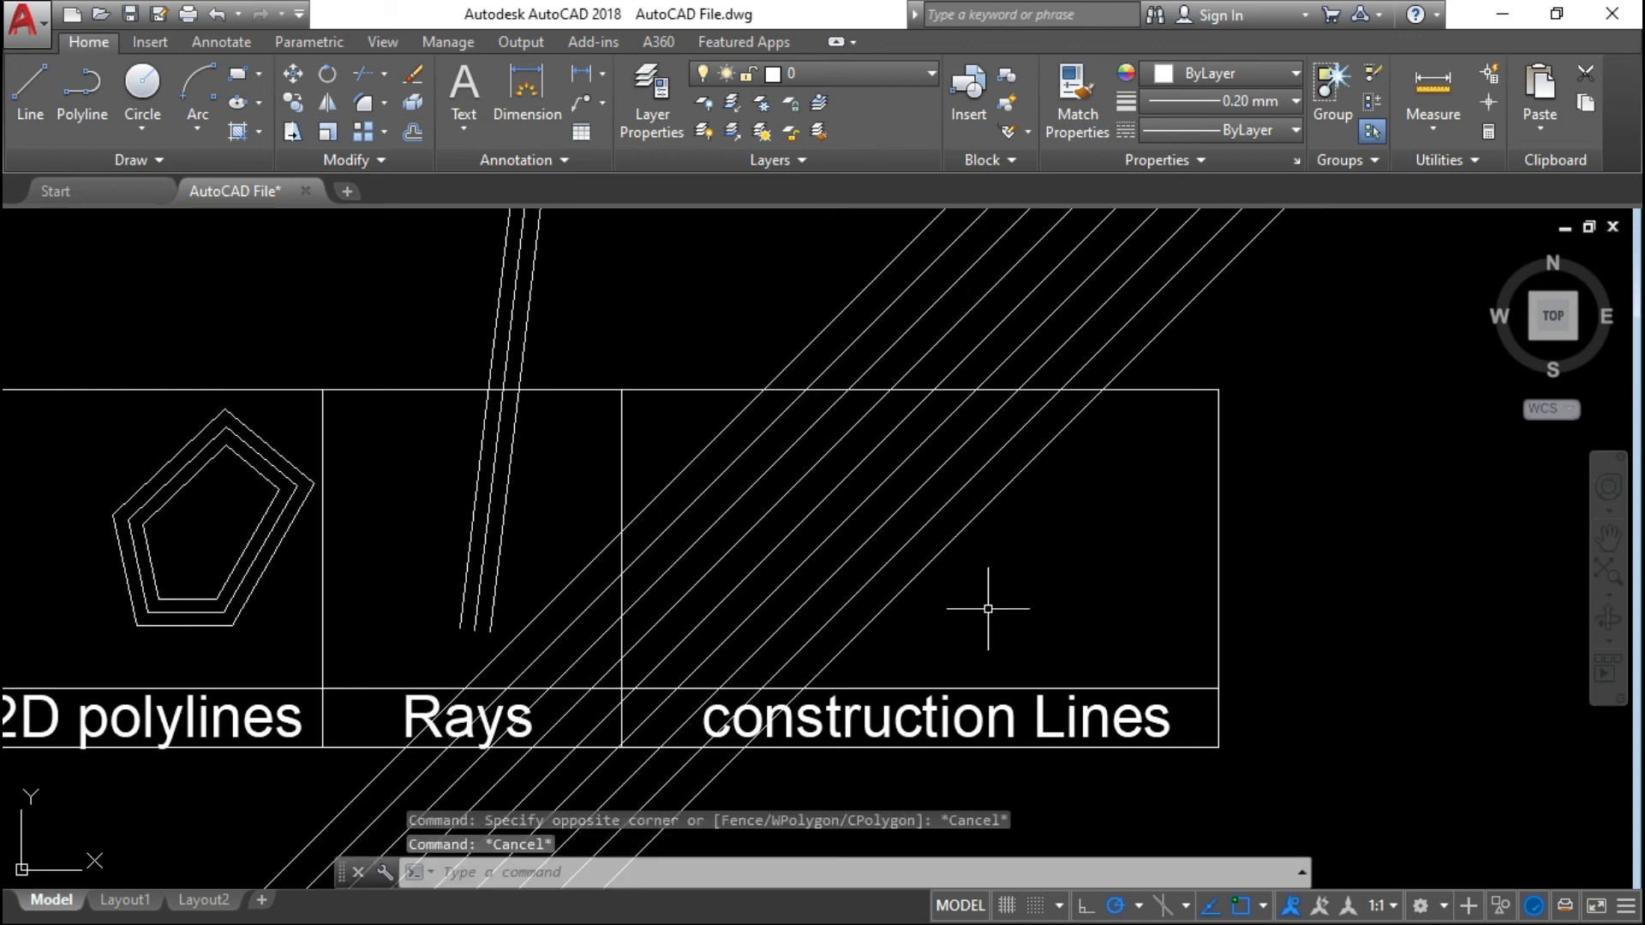
pyautogui.click(982, 628)
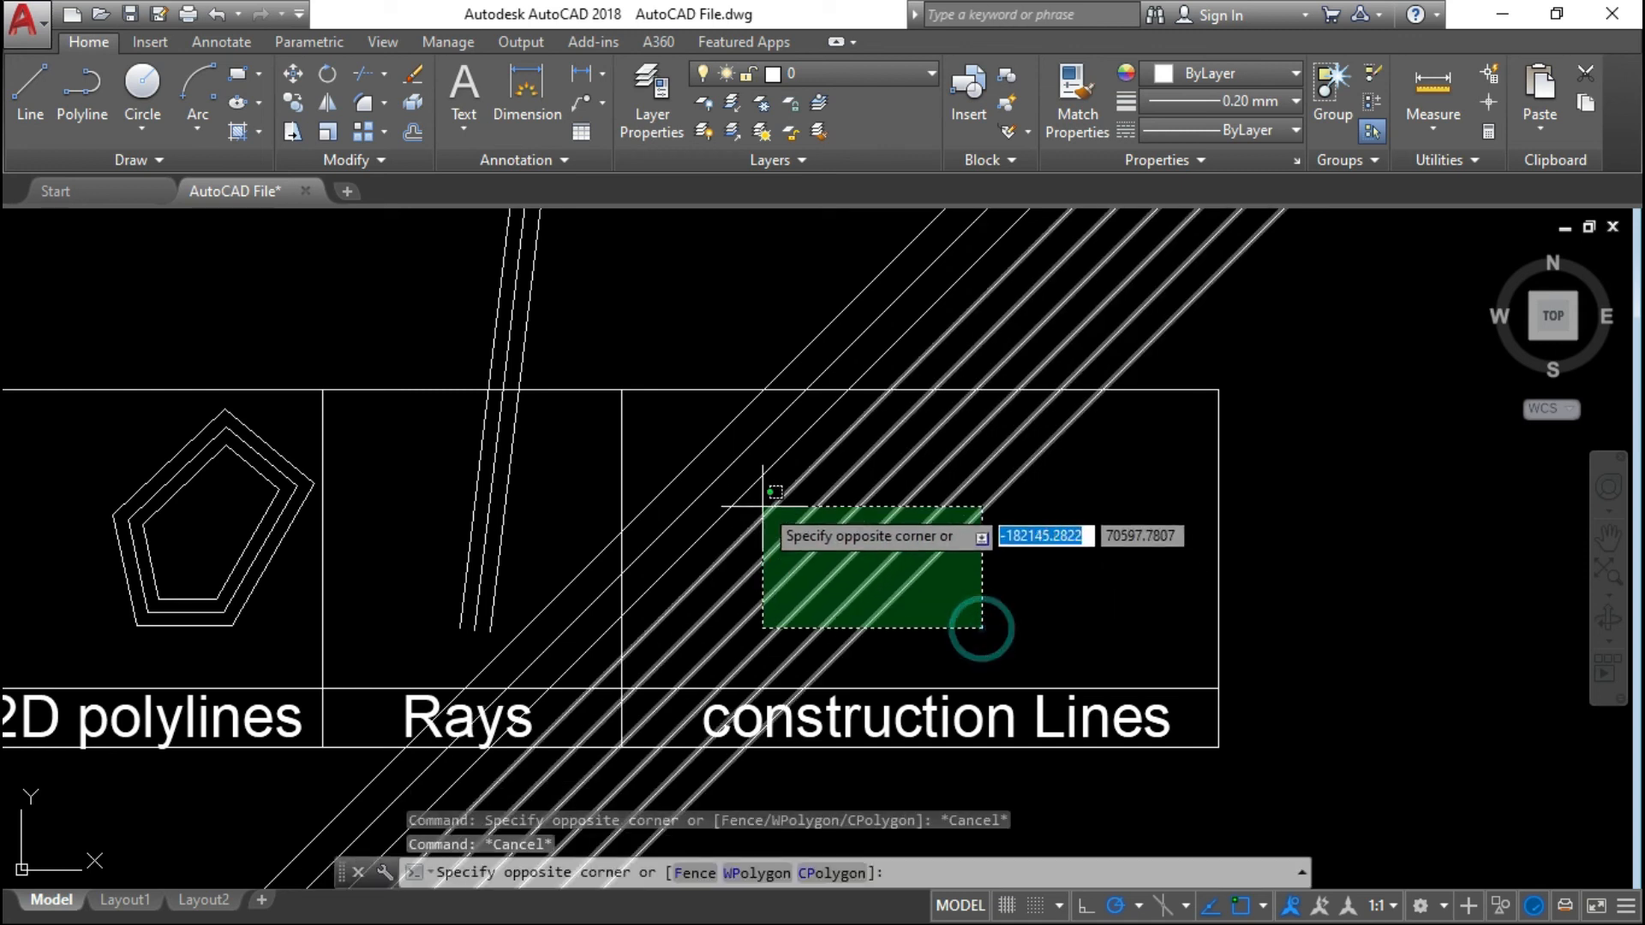
pyautogui.click(678, 432)
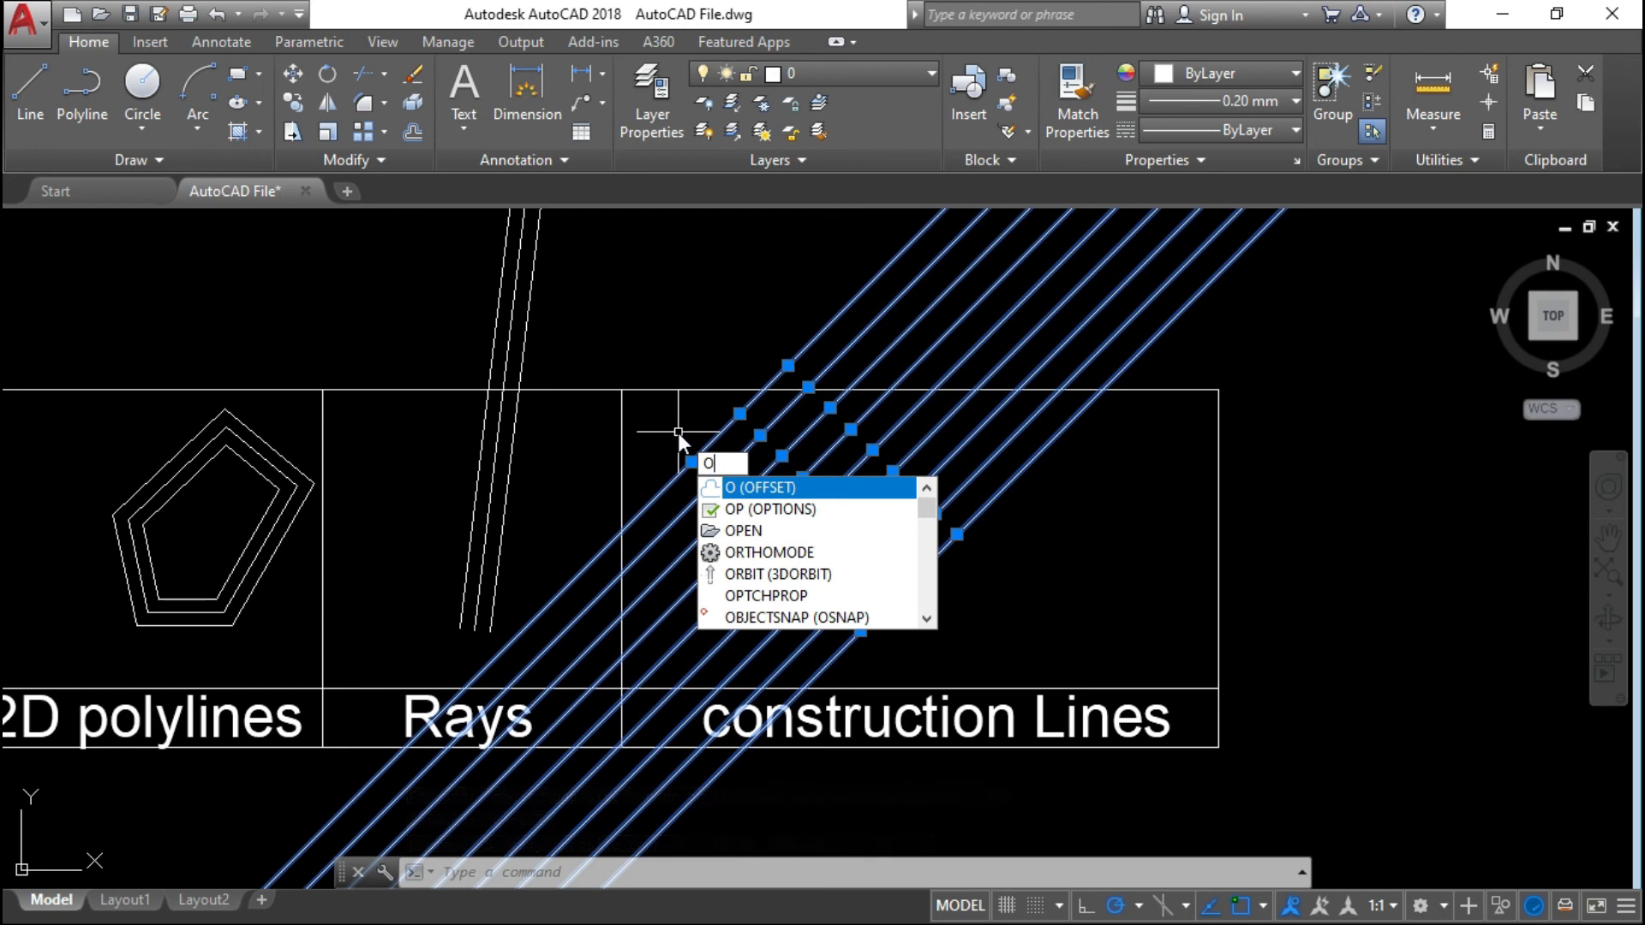
# - Restart Offset at distance 100 and try to offset the outermost upper-left construction line farther toward the upper left
pyautogui.press('Return')
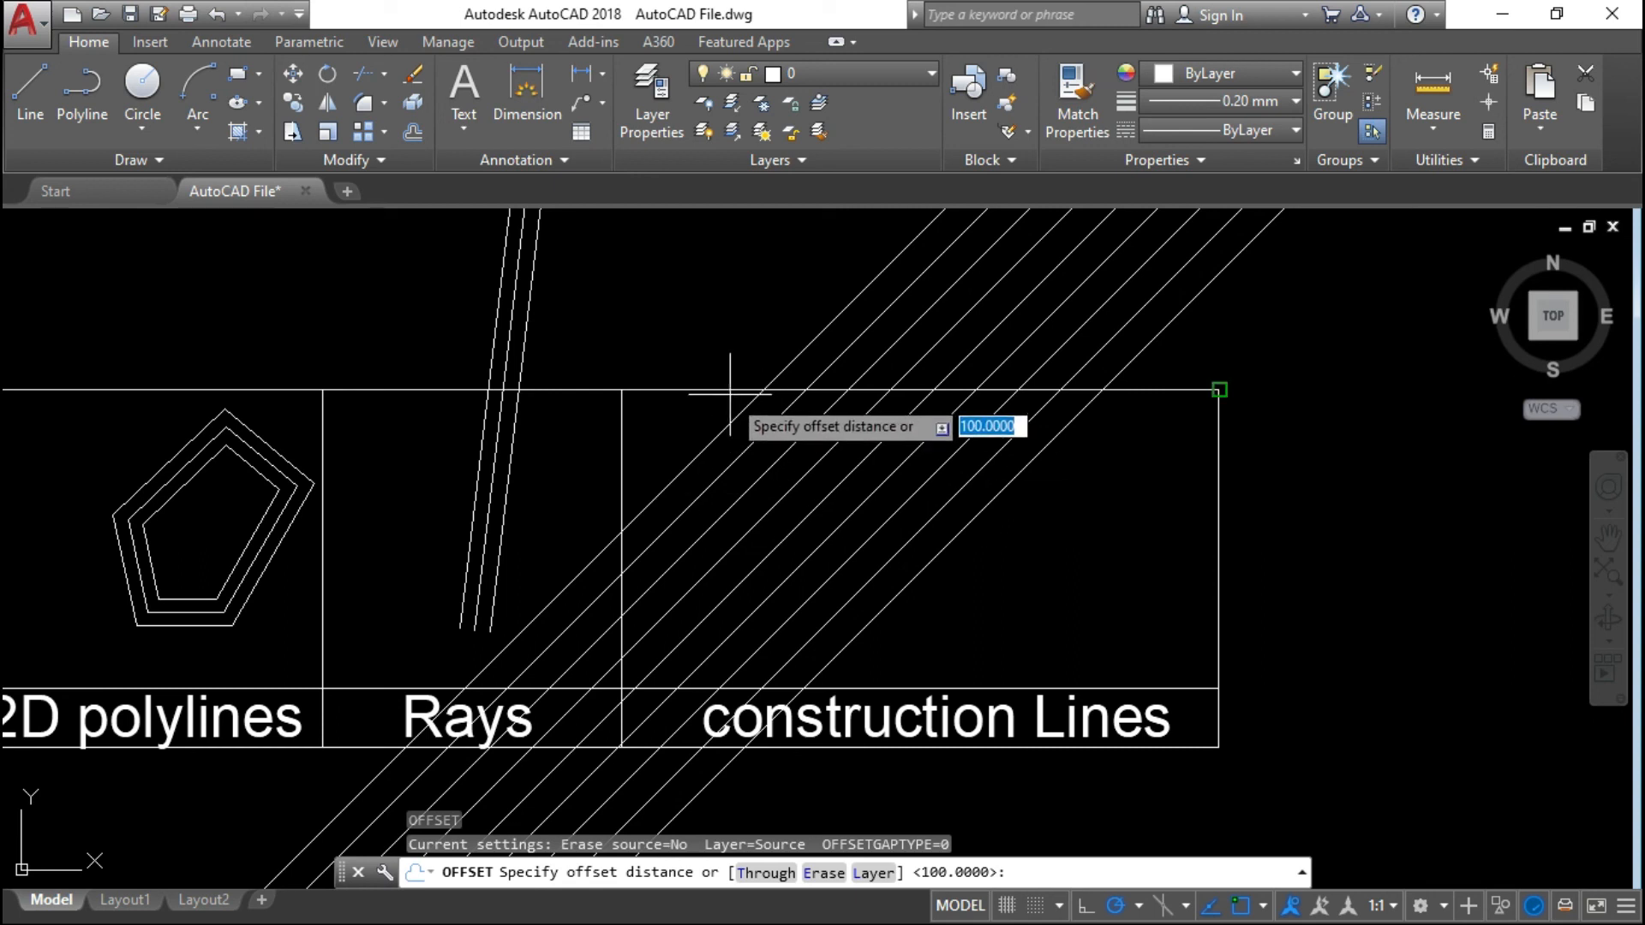
pyautogui.press('Return')
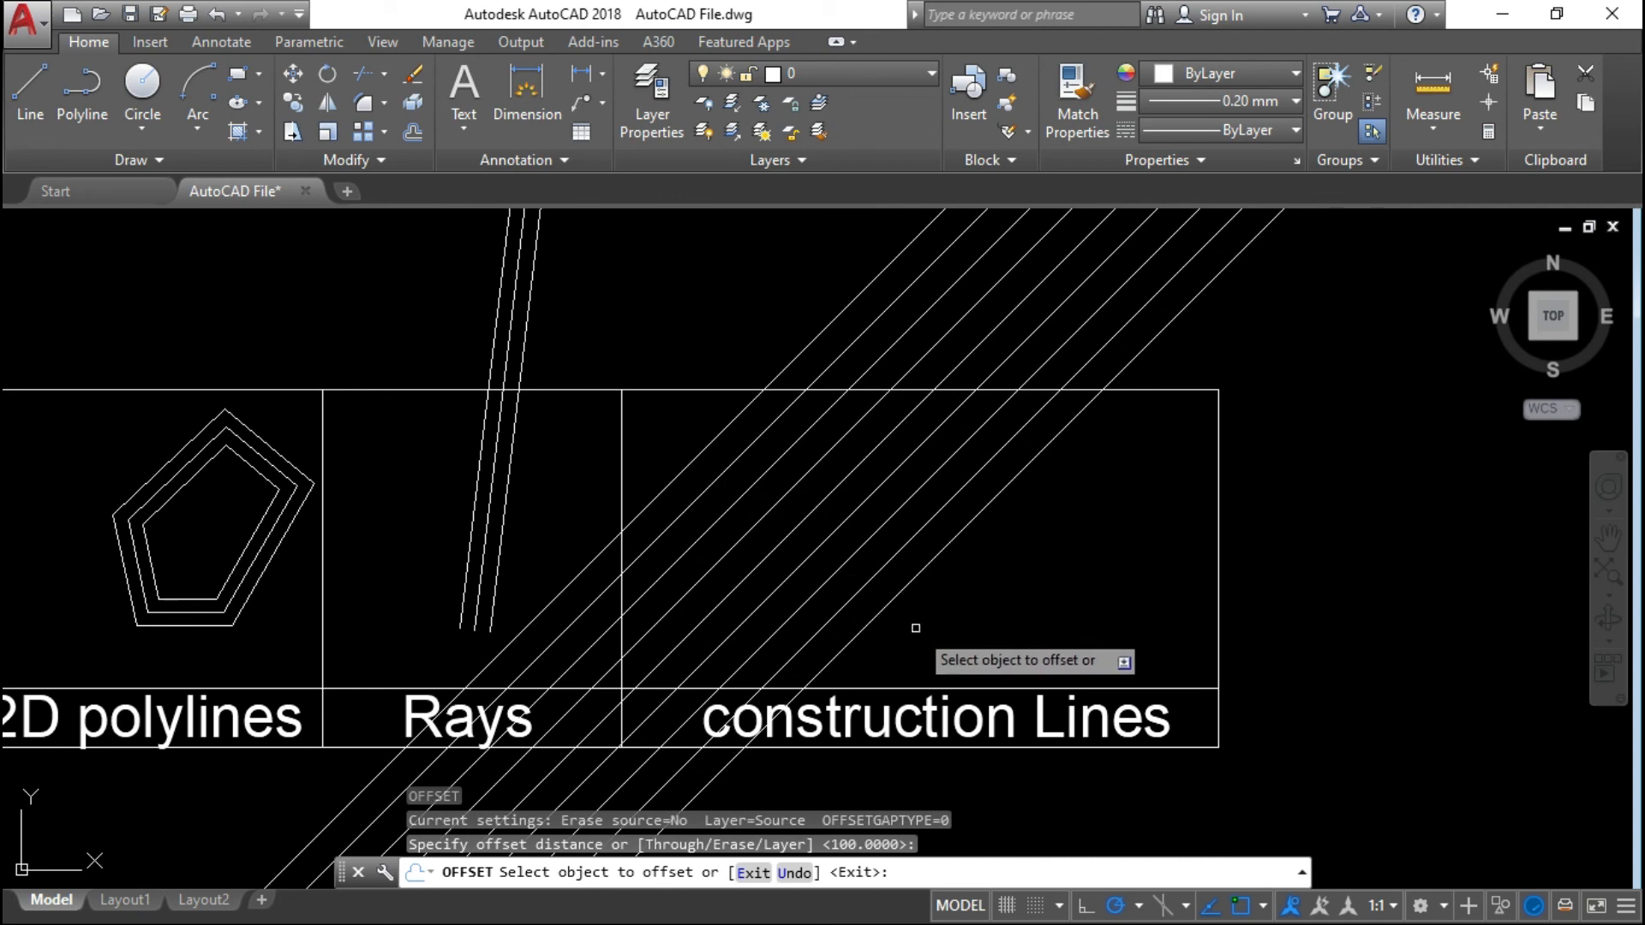
pyautogui.click(703, 450)
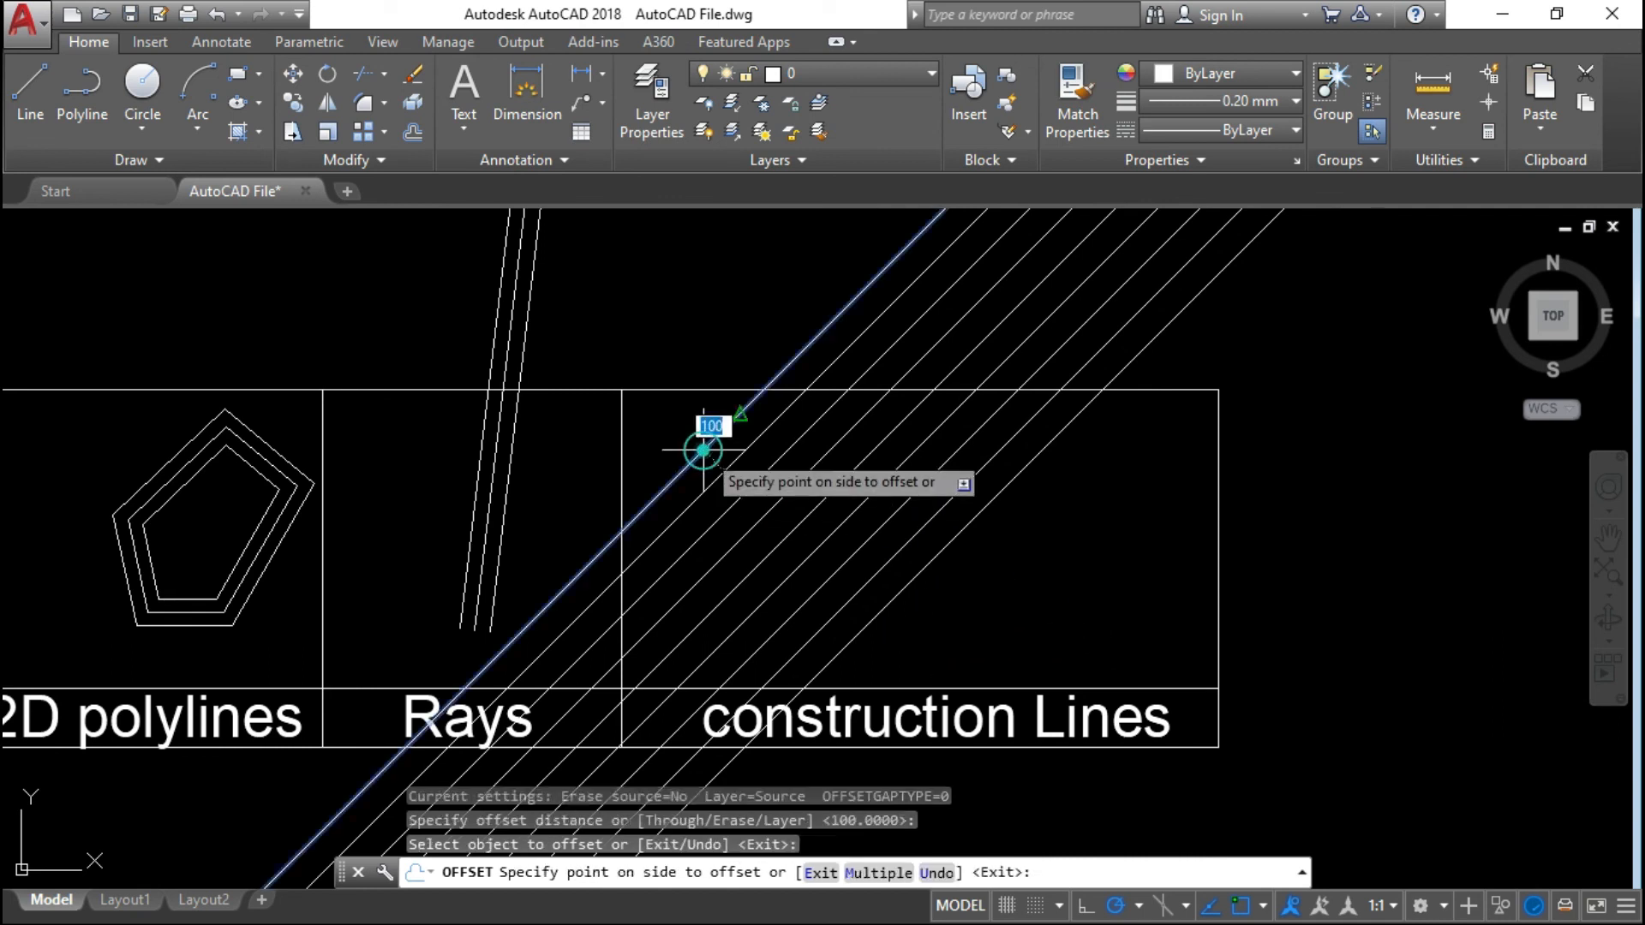
pyautogui.click(682, 425)
pyautogui.click(707, 446)
pyautogui.click(660, 393)
# - Offset the outermost lower-right construction line outward by 100 three times, each time from the newest line
pyautogui.click(954, 552)
pyautogui.click(1021, 598)
pyautogui.click(963, 573)
pyautogui.click(1025, 616)
pyautogui.click(992, 576)
pyautogui.click(1040, 626)
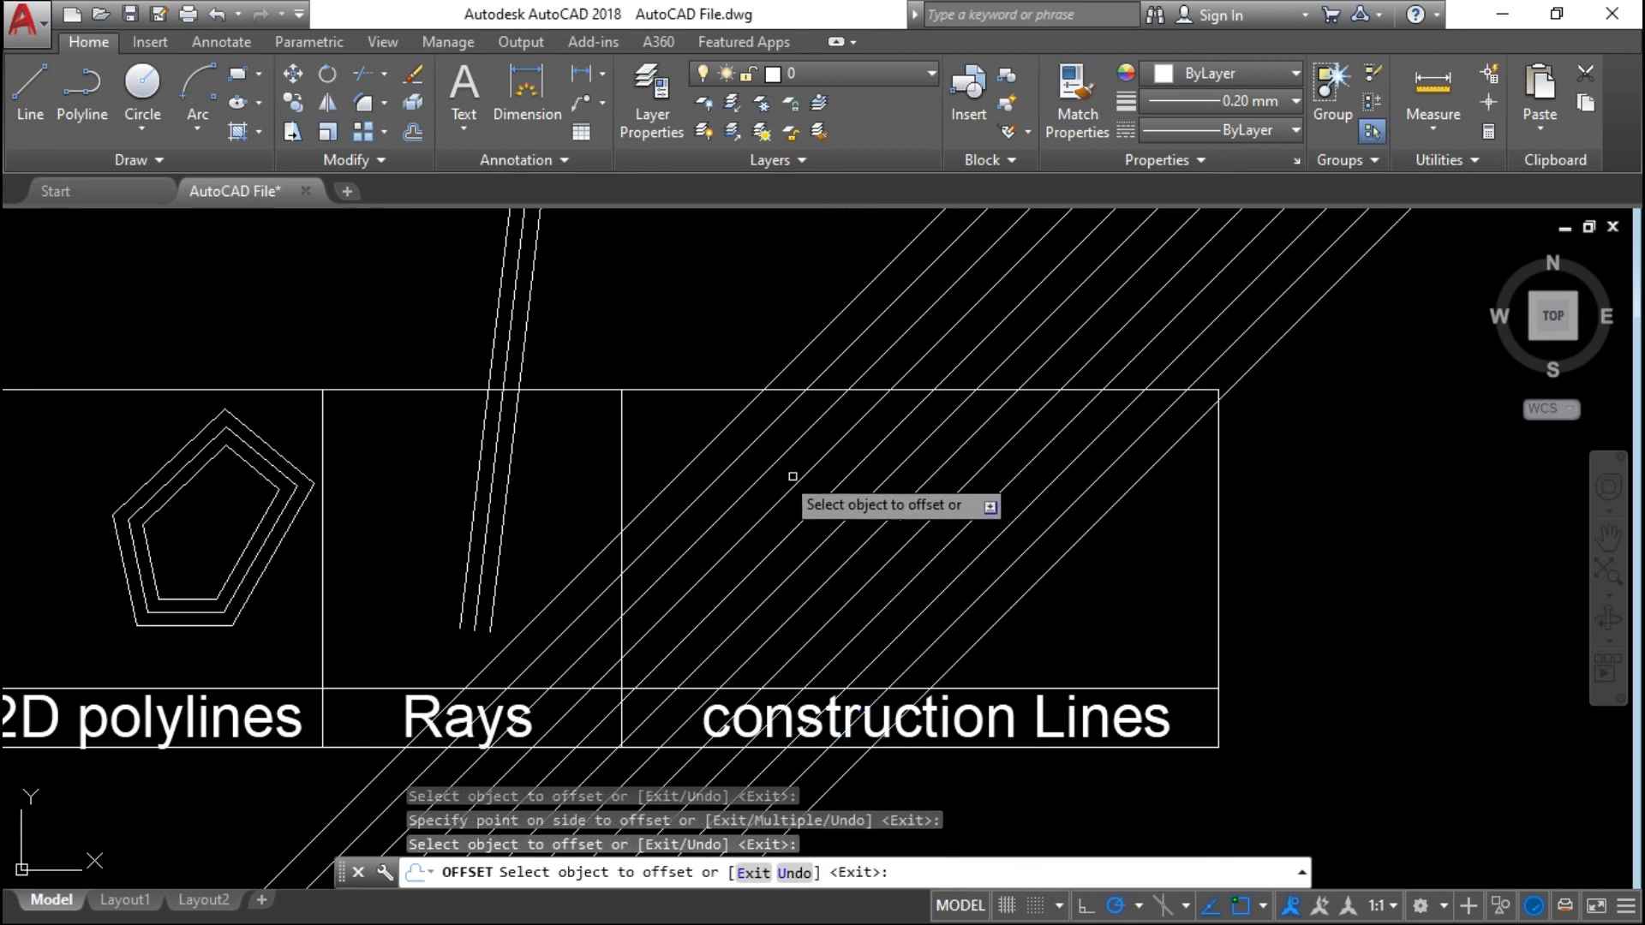